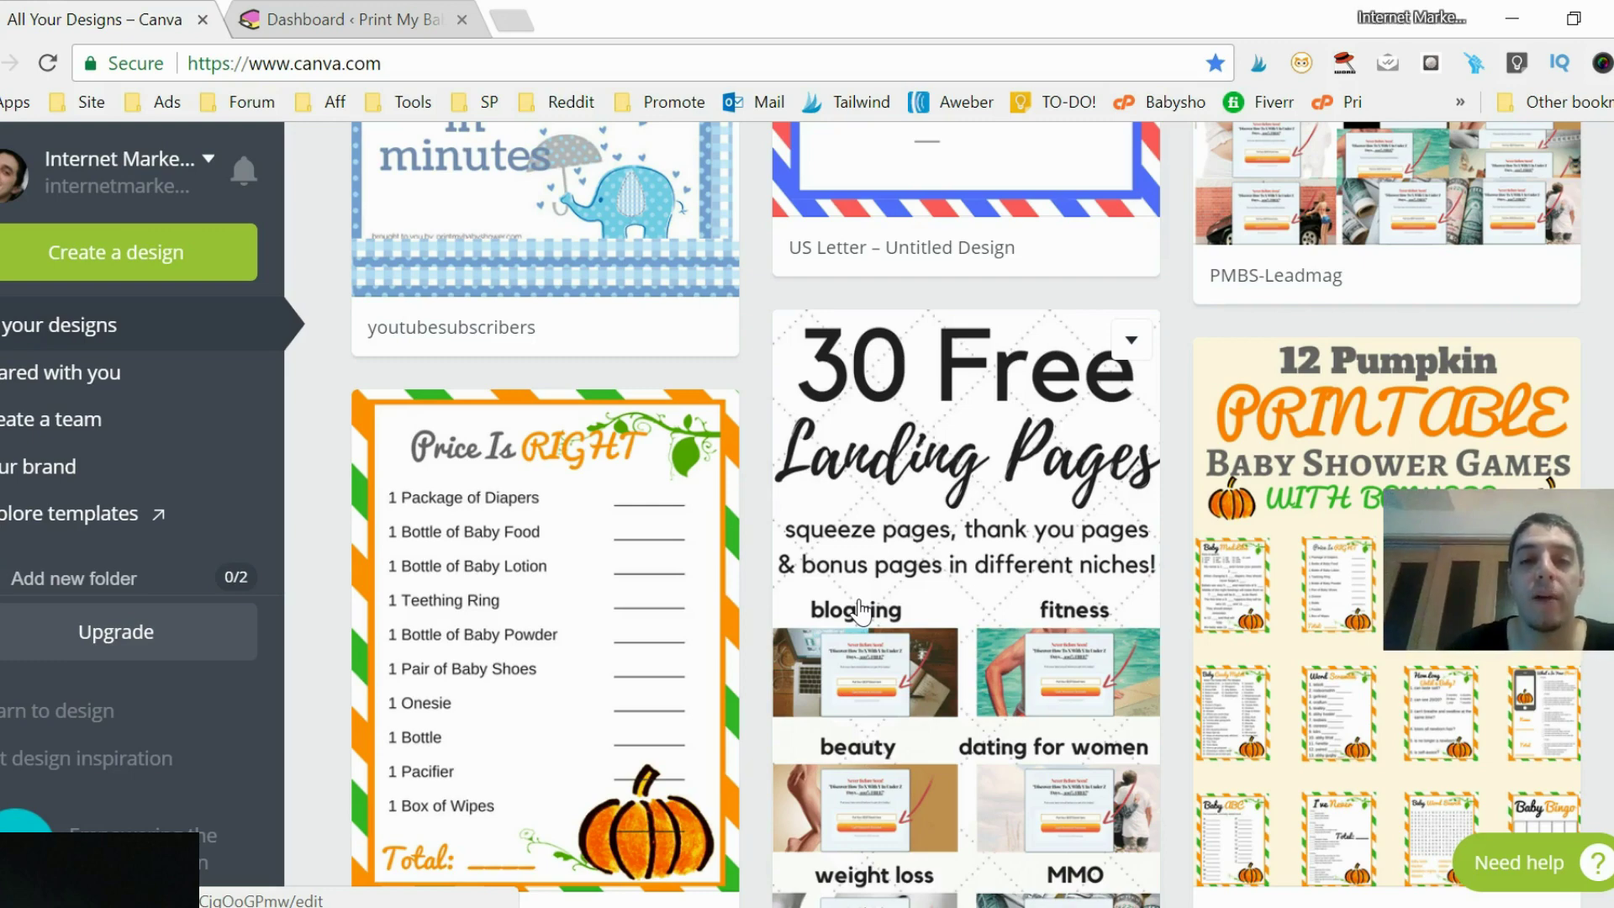
Create a new blank design using the Pinterest Graphic format.
scroll(859, 610, "up", 10)
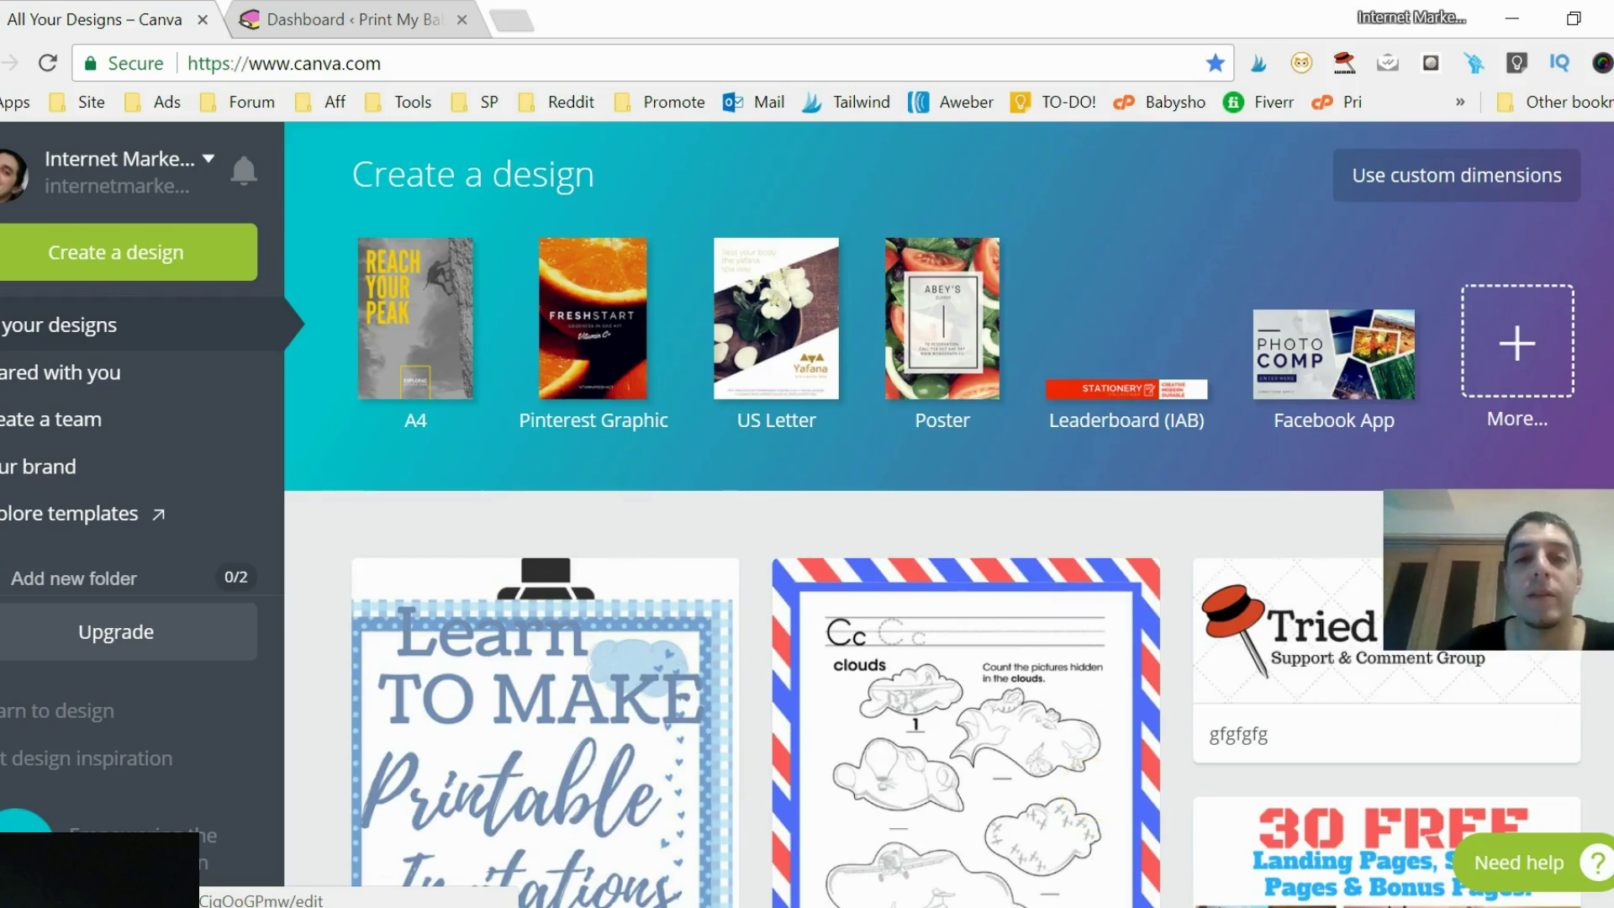
left_click(1517, 341)
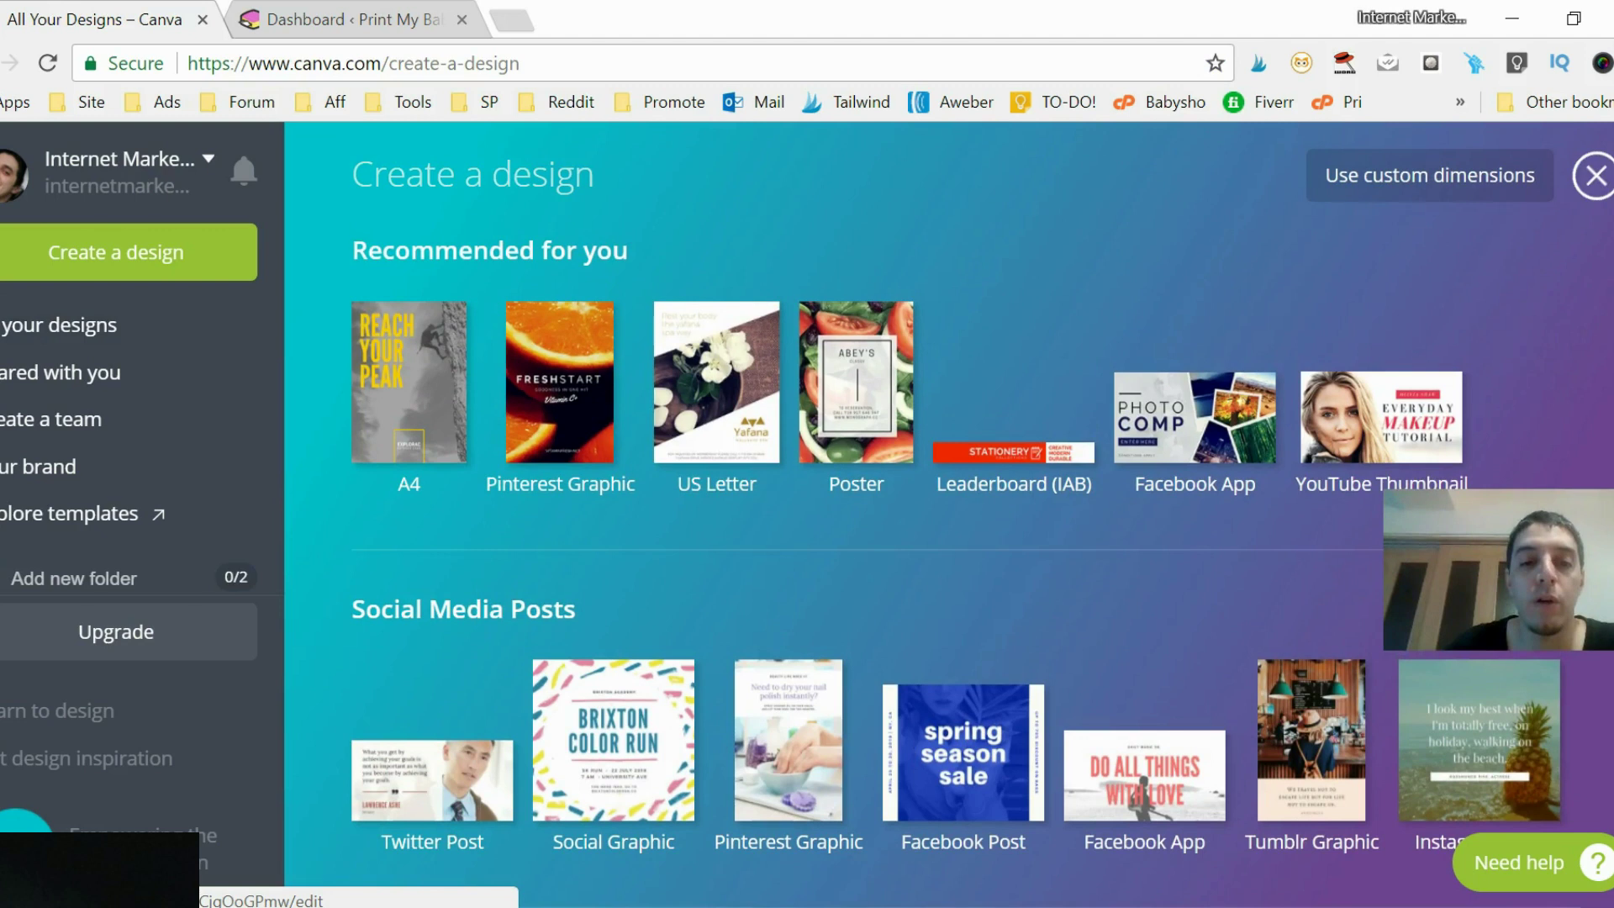
left_click(572, 410)
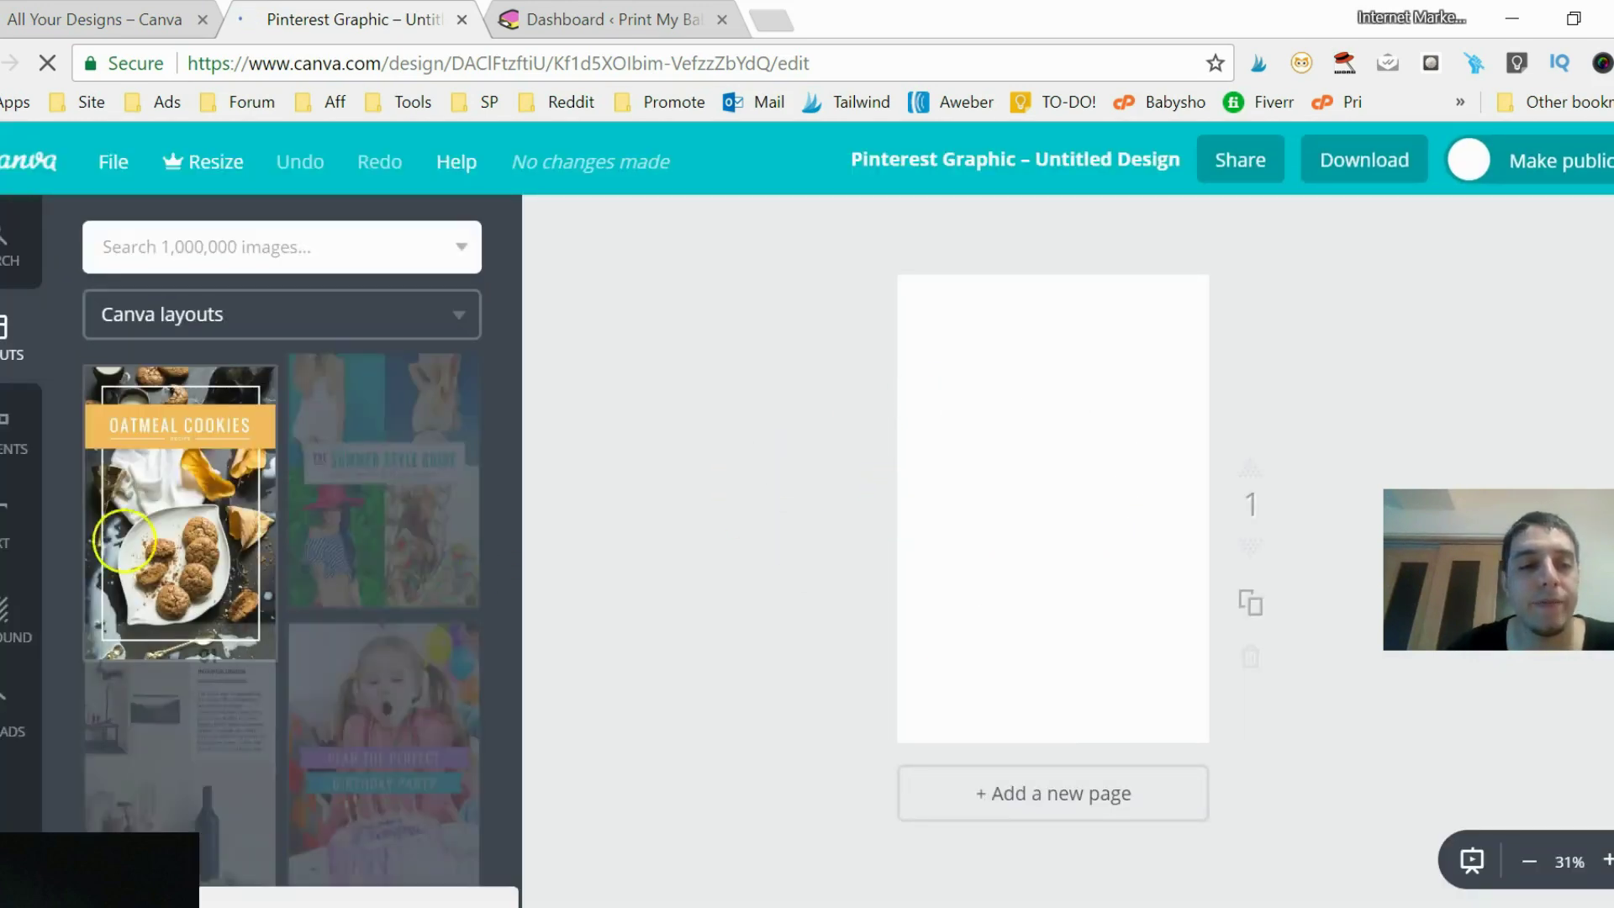
Add a heading to the blank page and change its text to "12 Pumpkin".
left_click(10, 510)
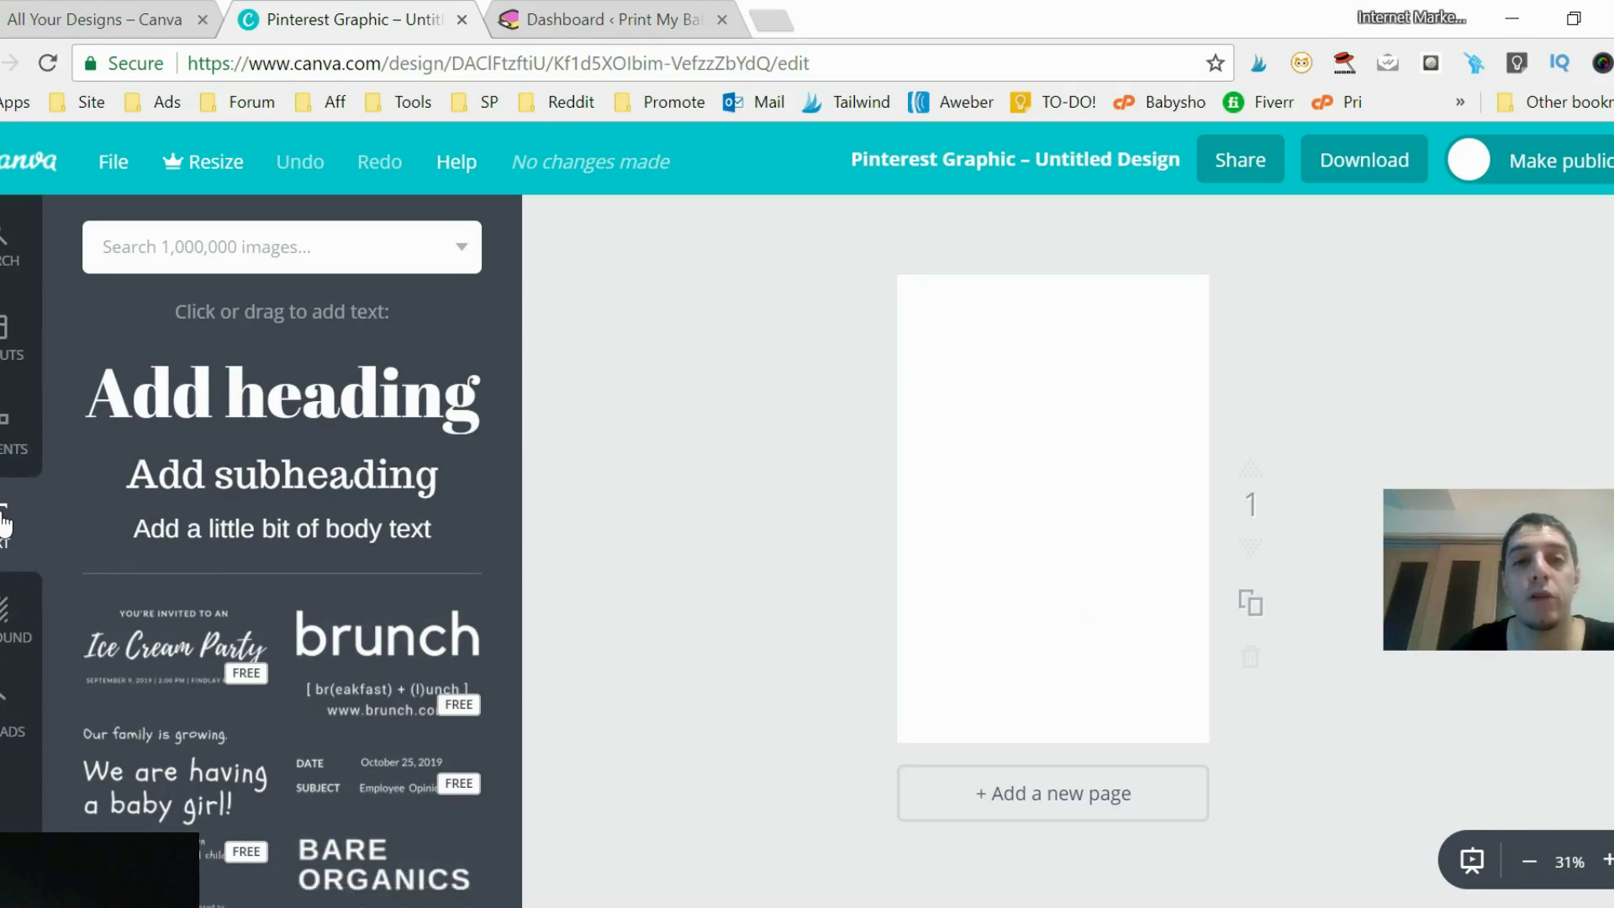
left_click(290, 378)
left_click(1144, 368)
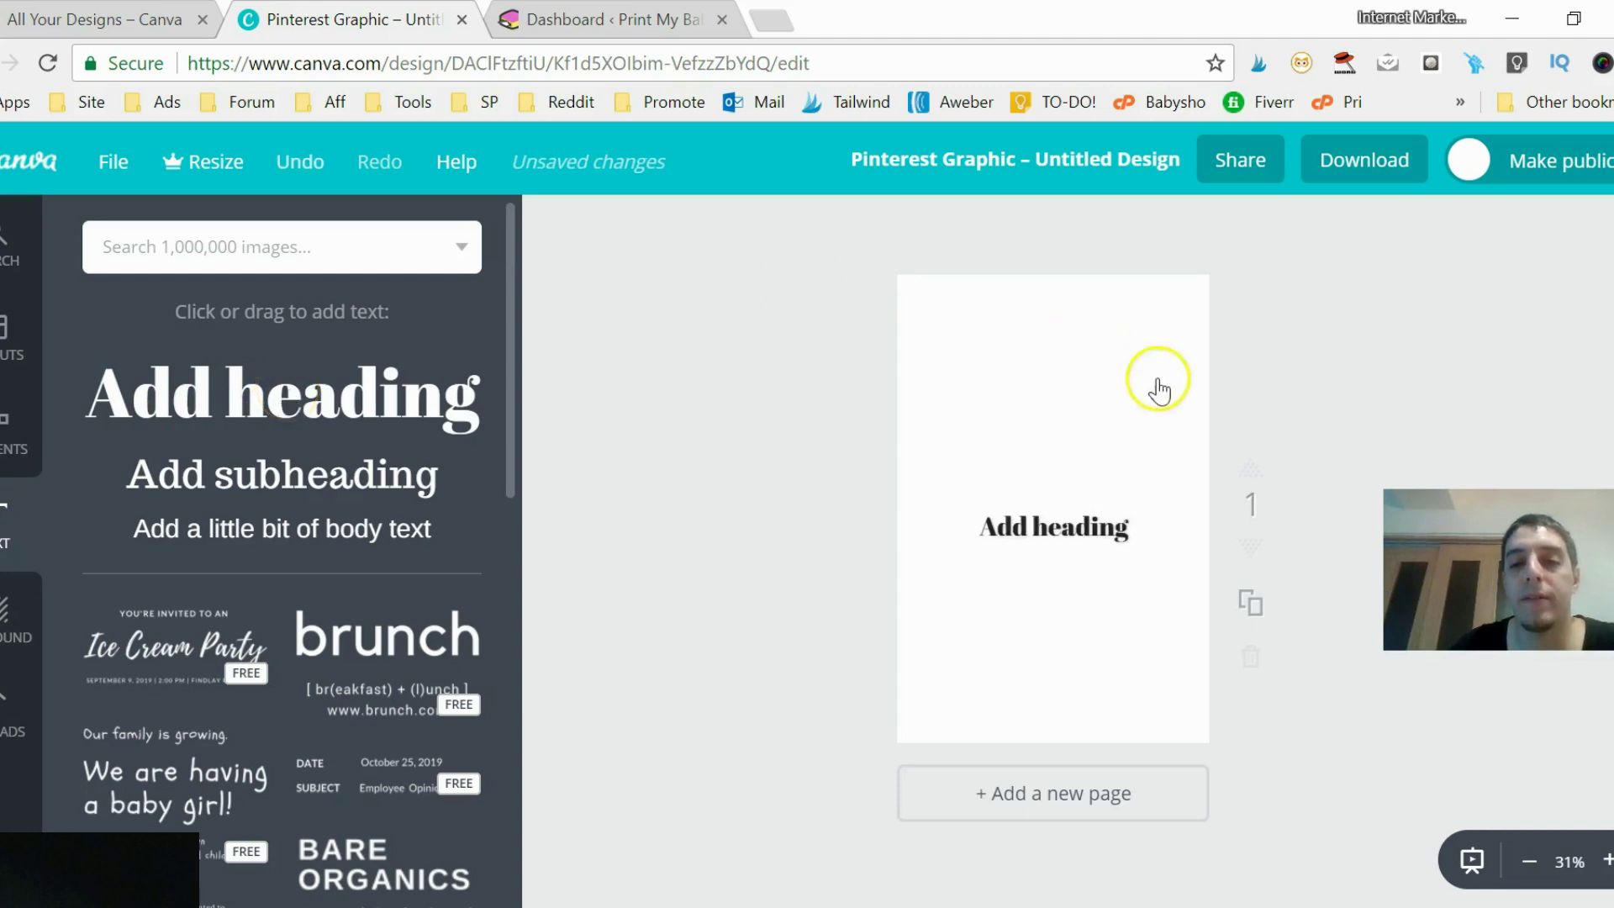
left_click(1027, 513)
left_click(1031, 516)
triple_click(1030, 517)
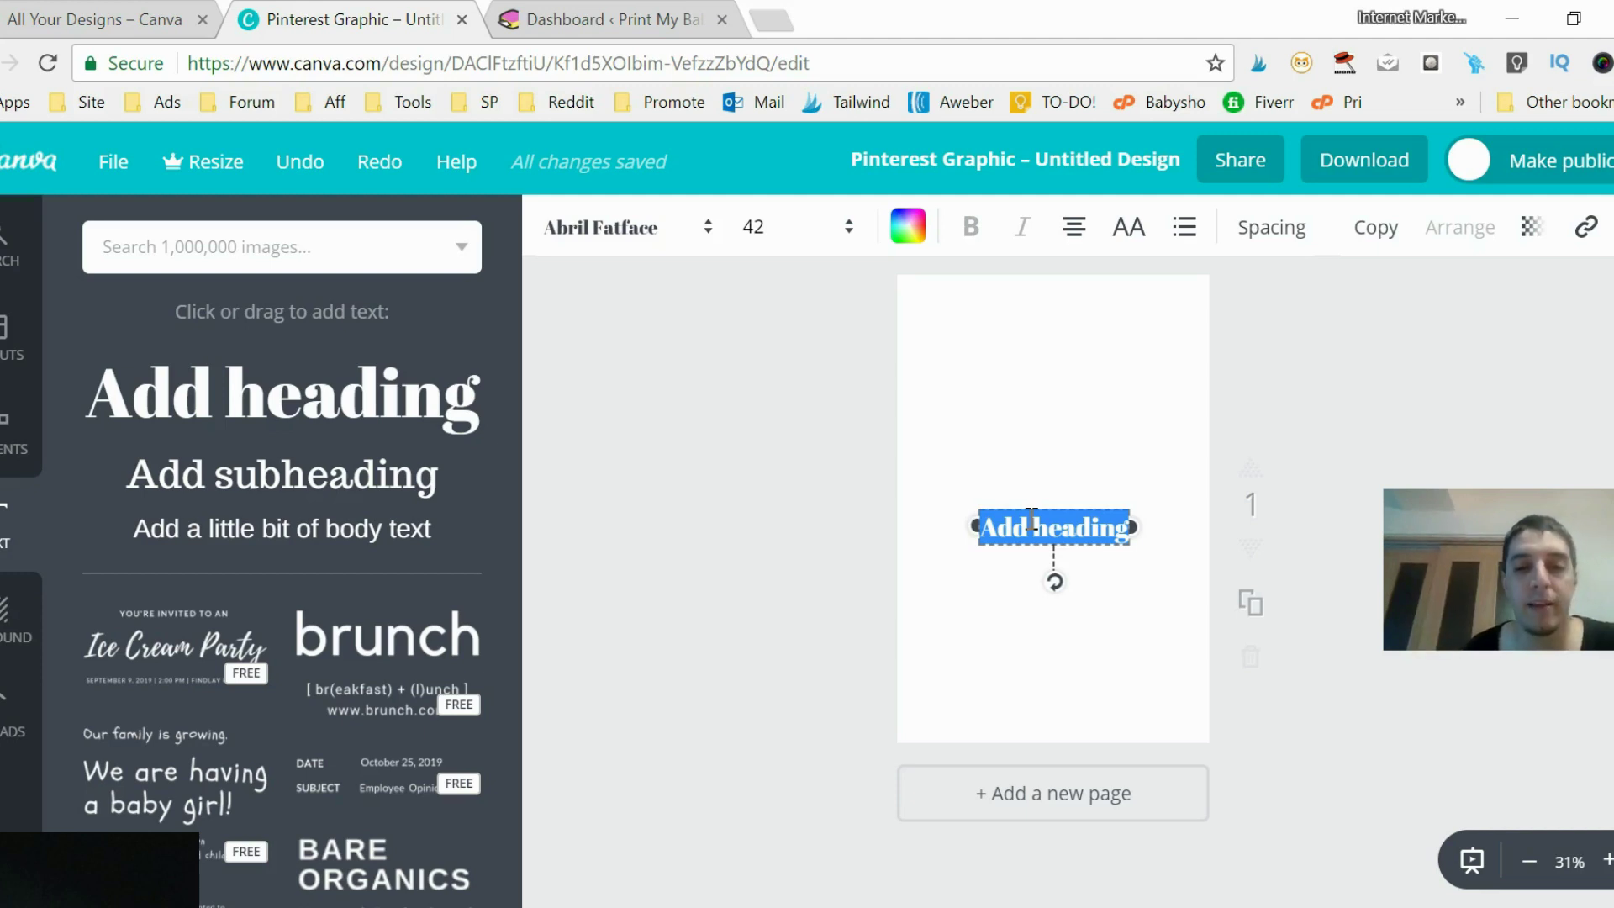
type("12")
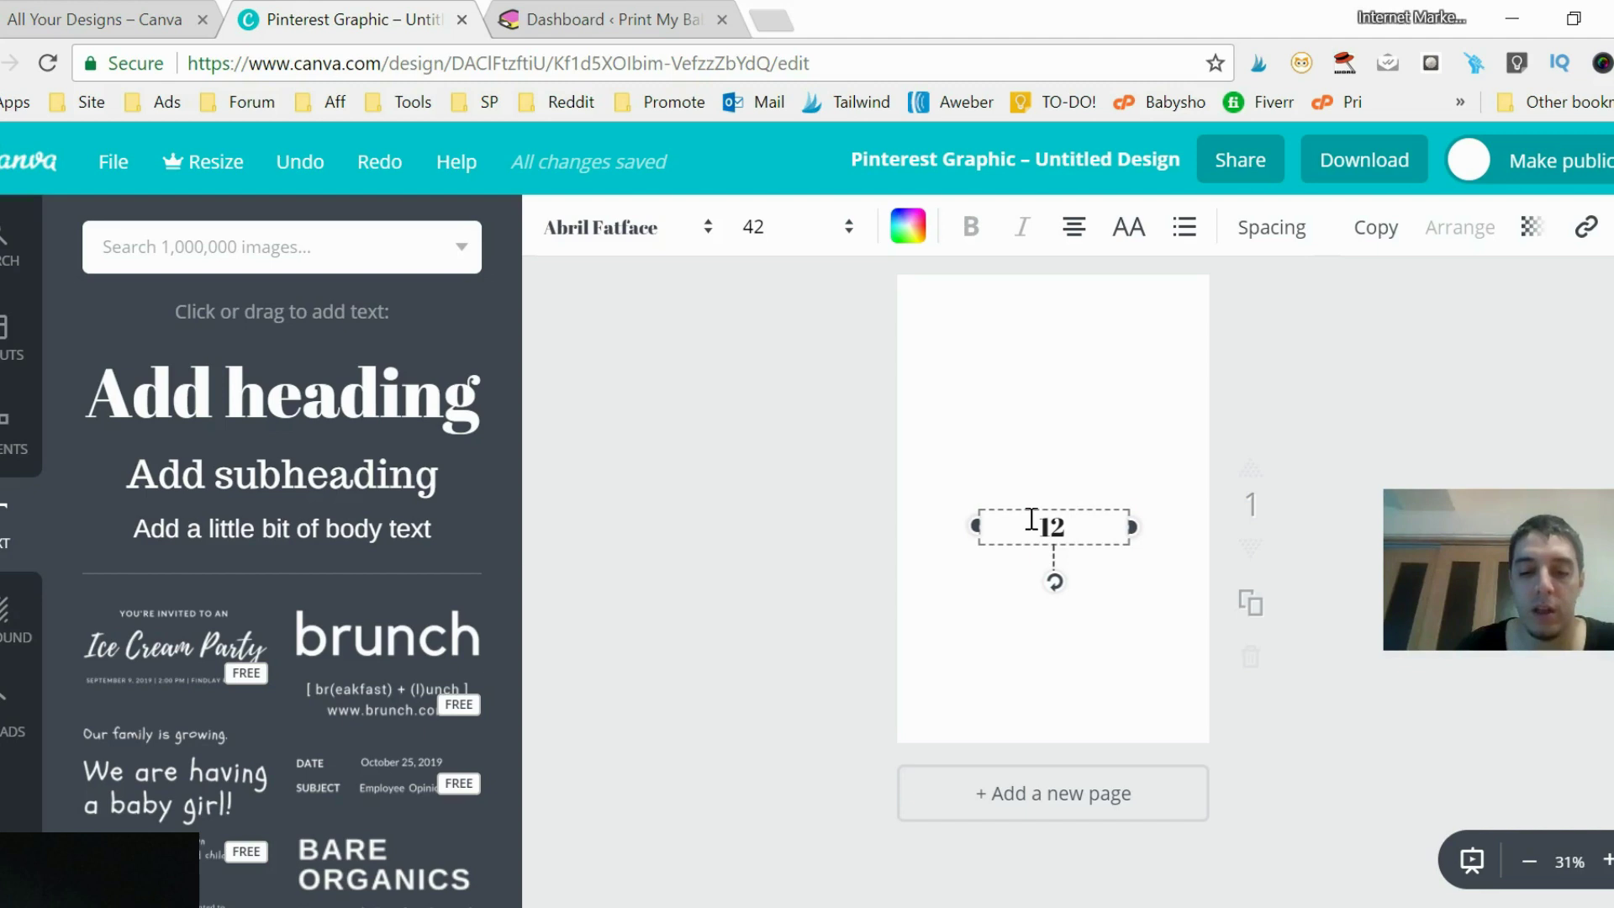
type(" P")
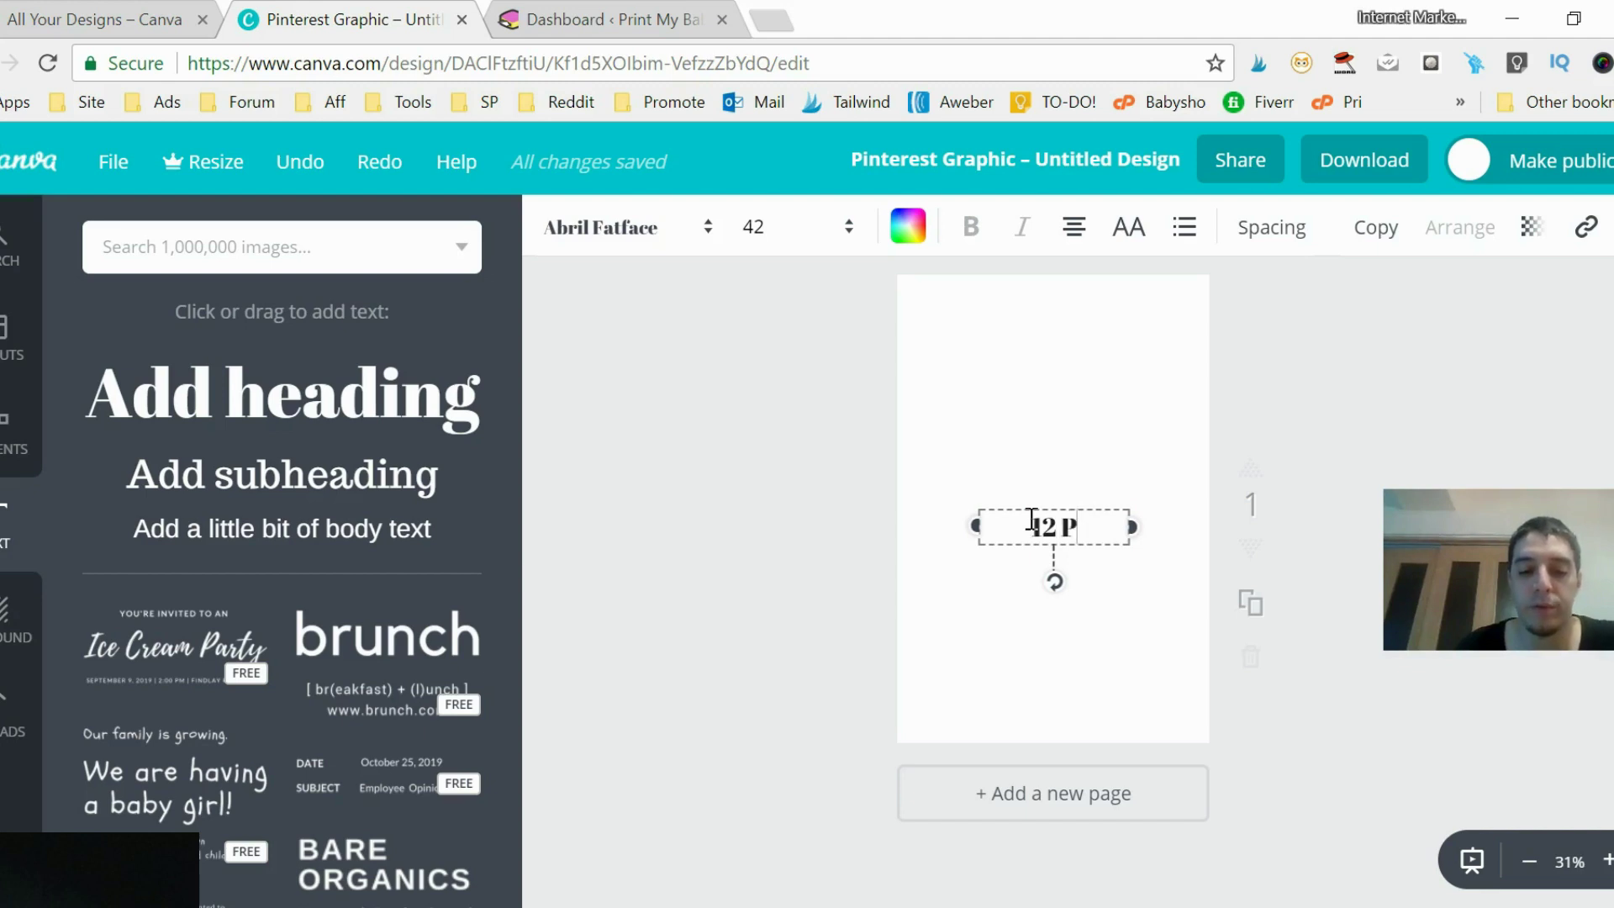
key("BackSpace")
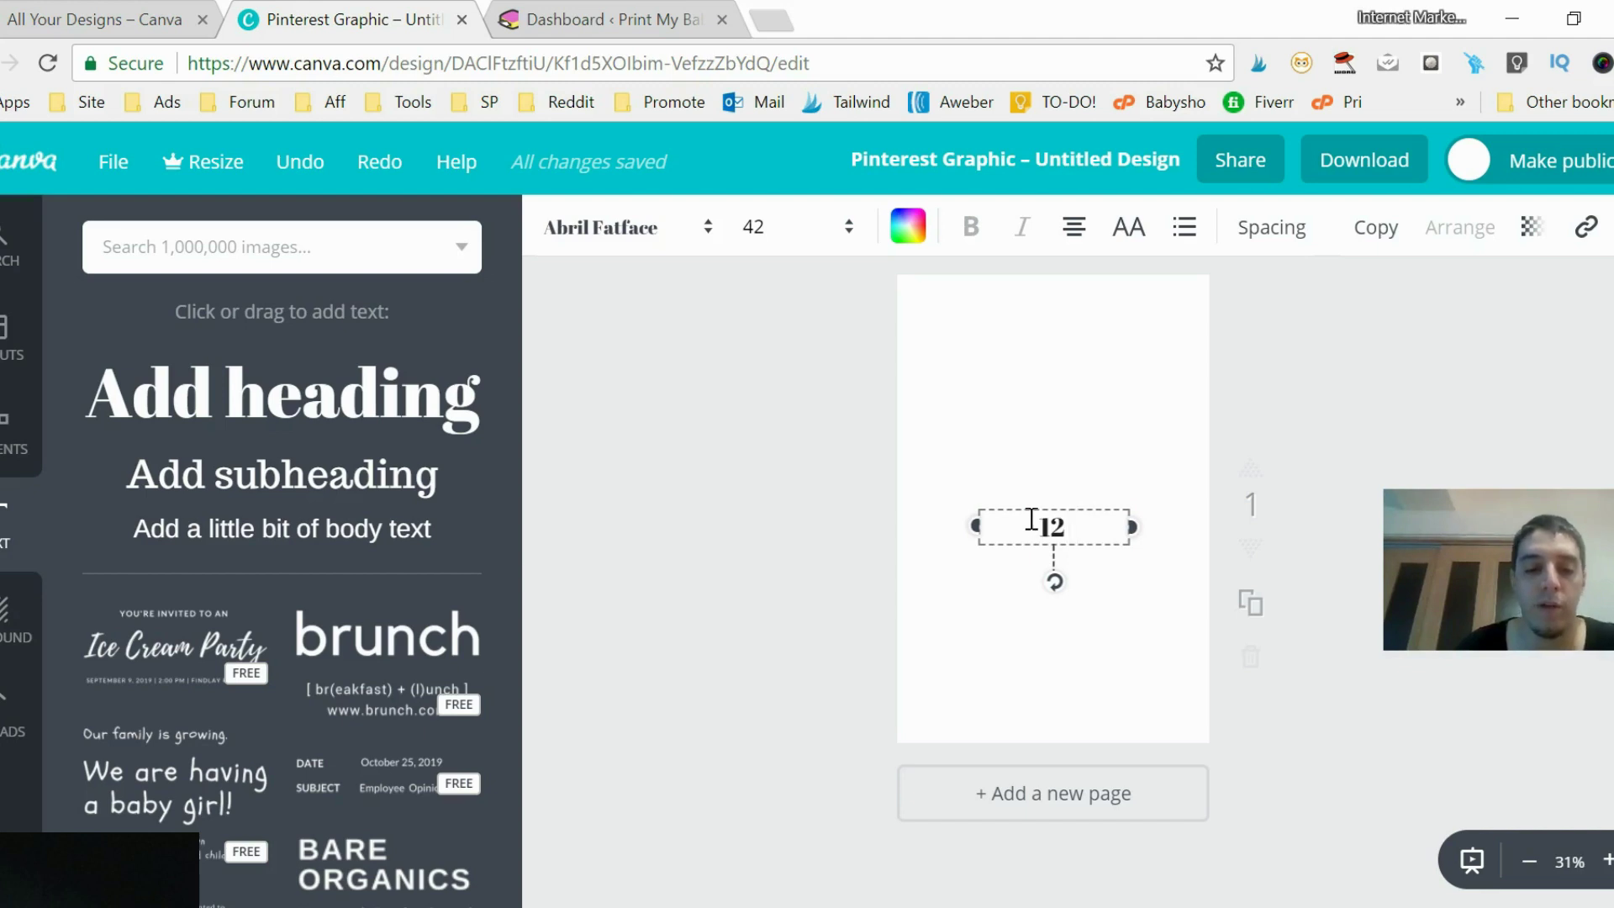
type("Pumpkin")
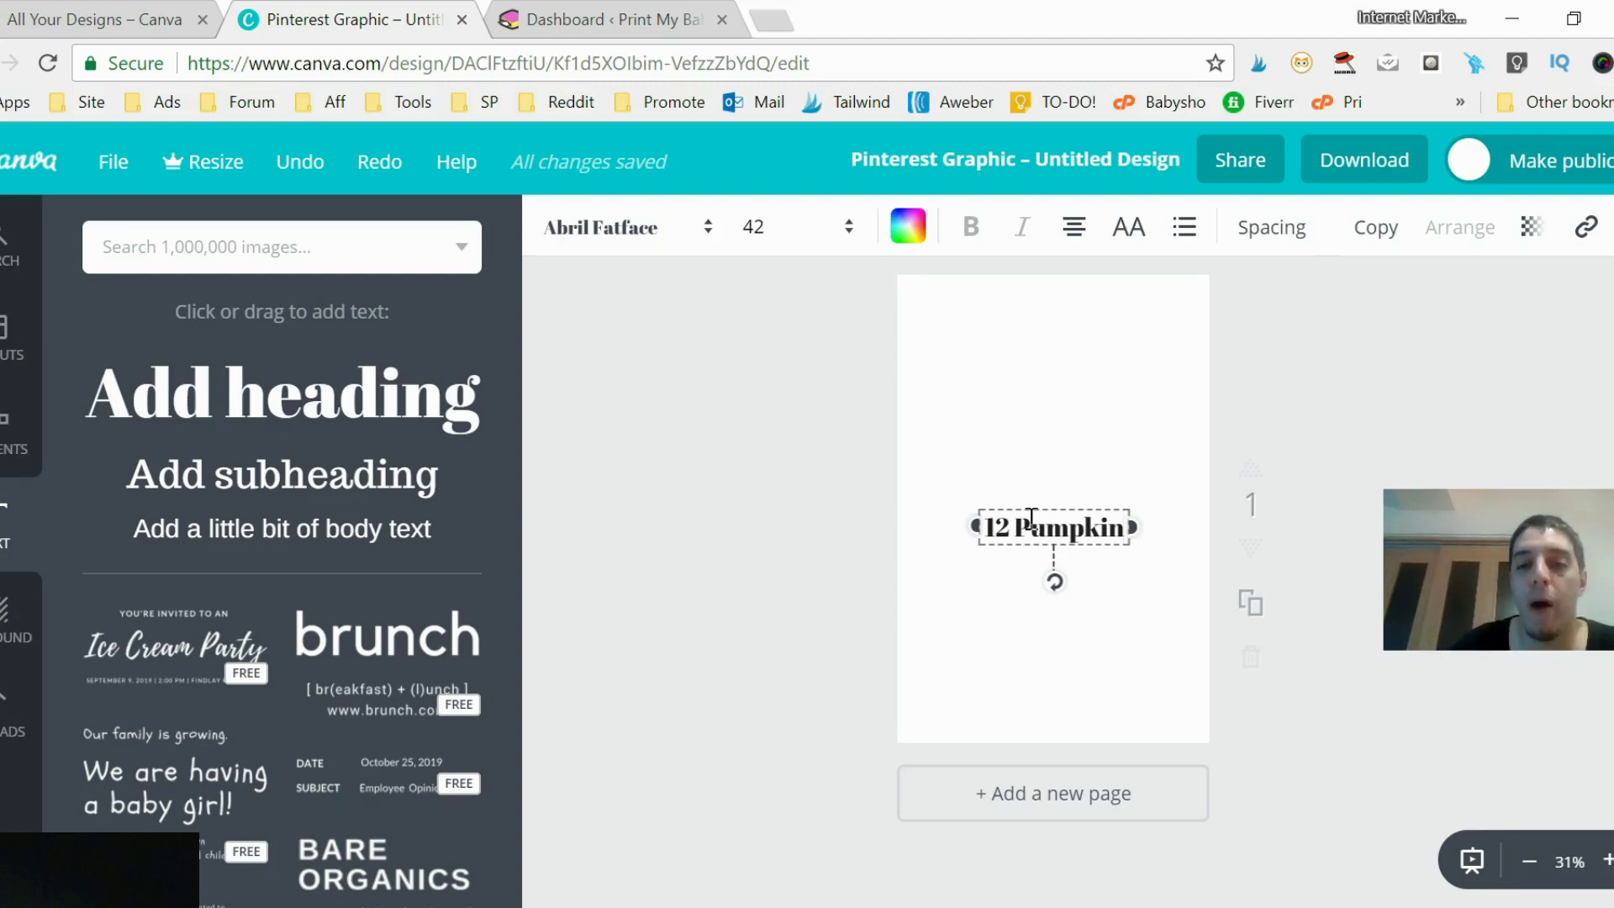
Move the "12 Pumpkin" heading to the top of the page and set its font size to 64.
left_click_drag(1031, 517, 1030, 270)
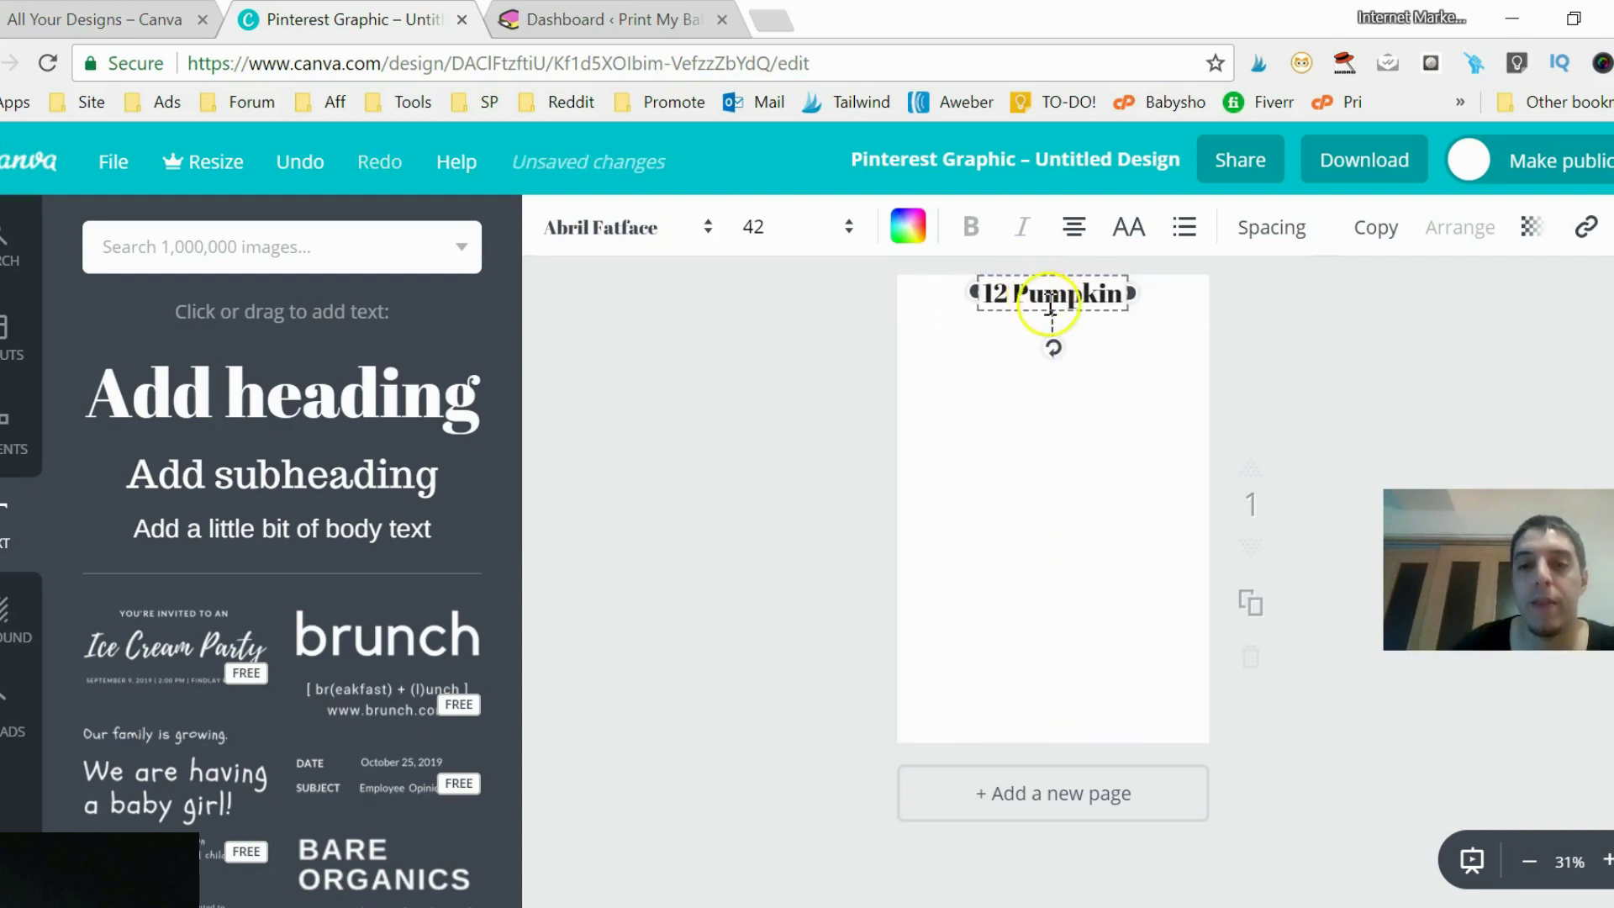
left_click(786, 243)
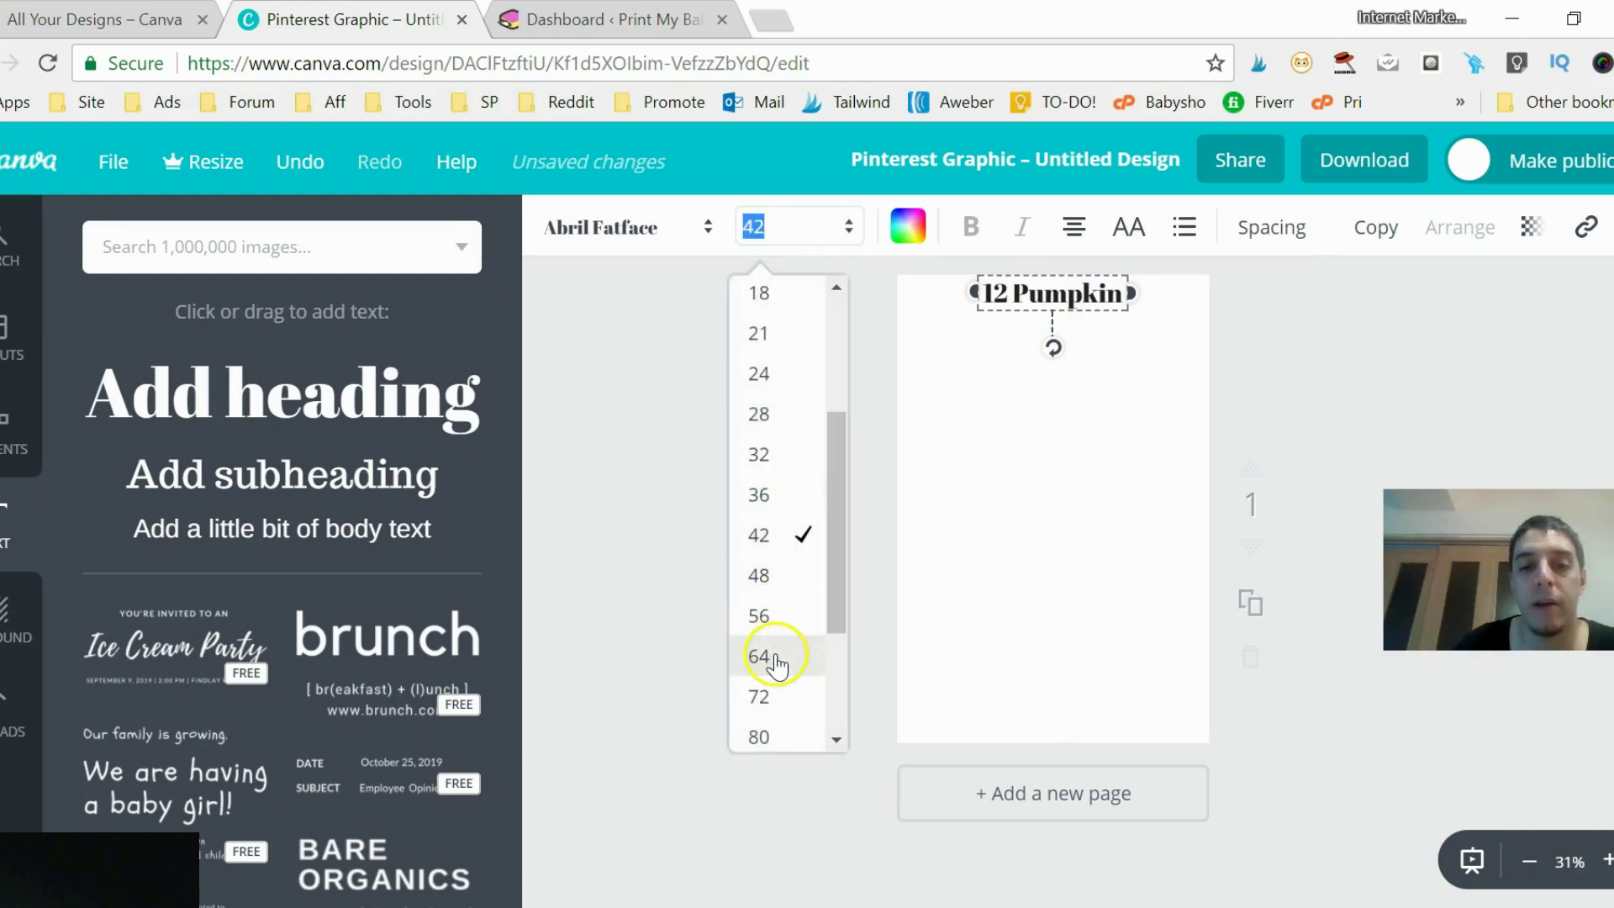
left_click(772, 619)
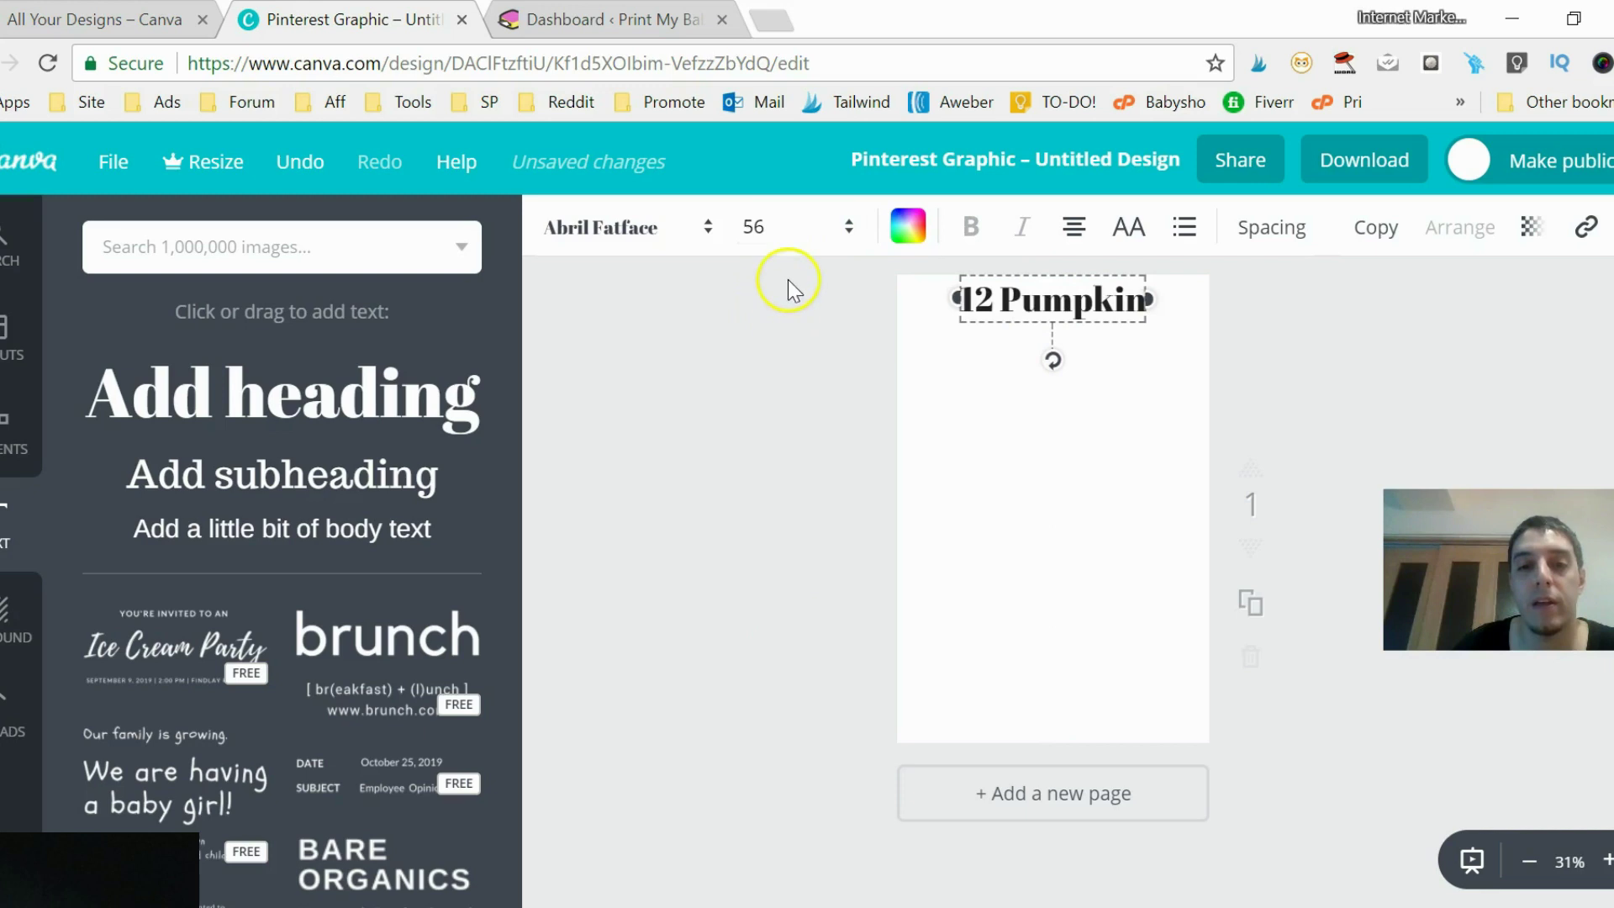
left_click(791, 244)
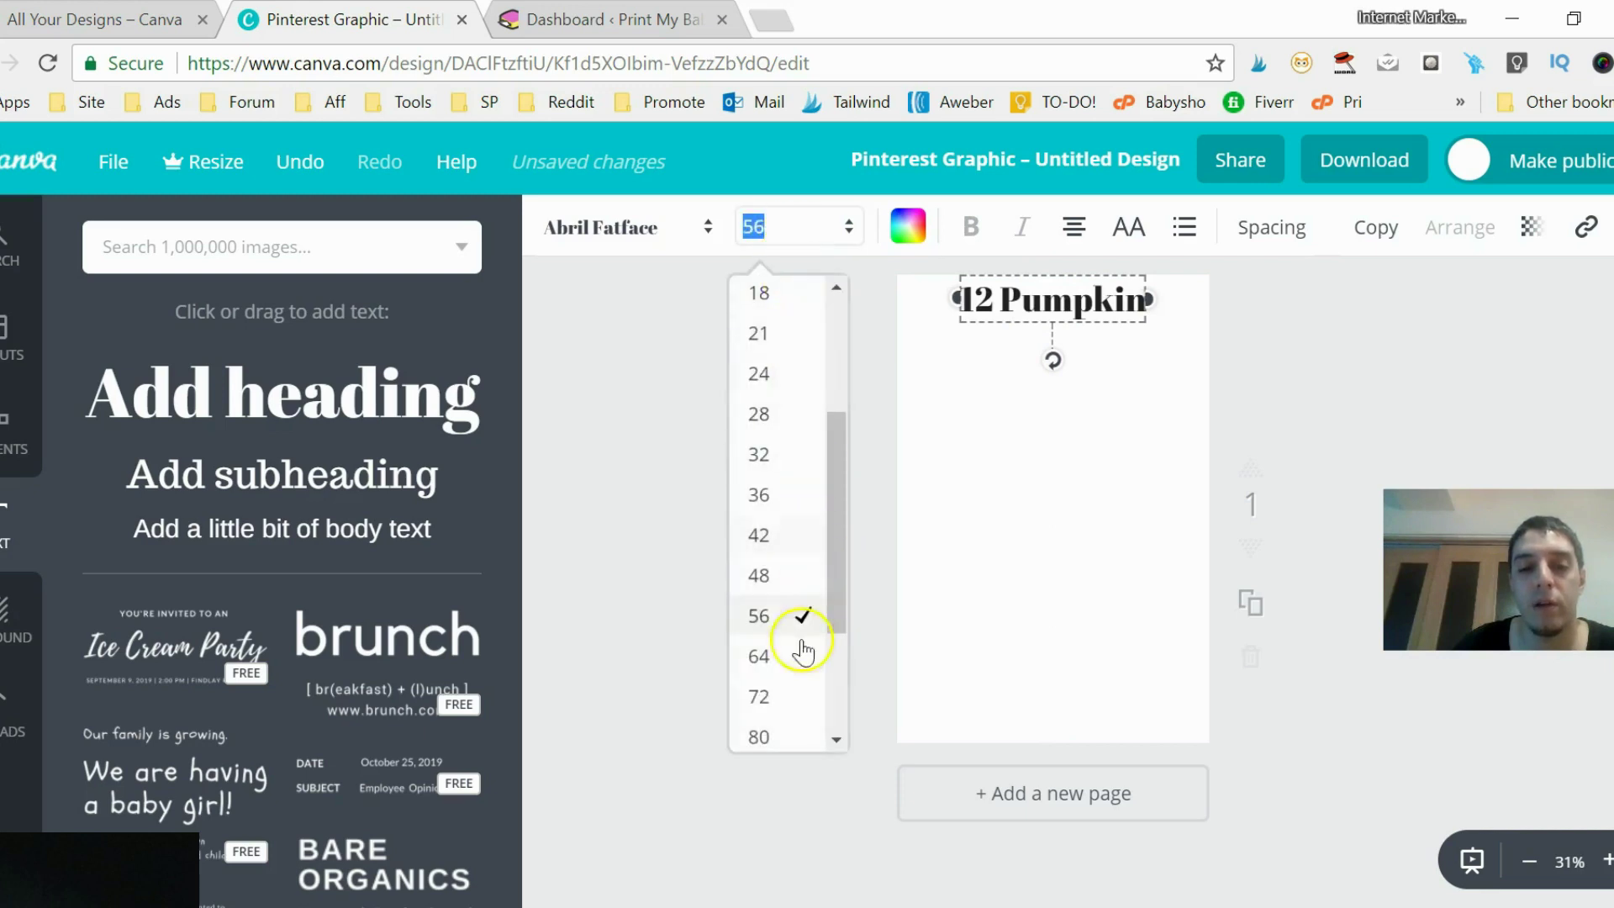
left_click(759, 657)
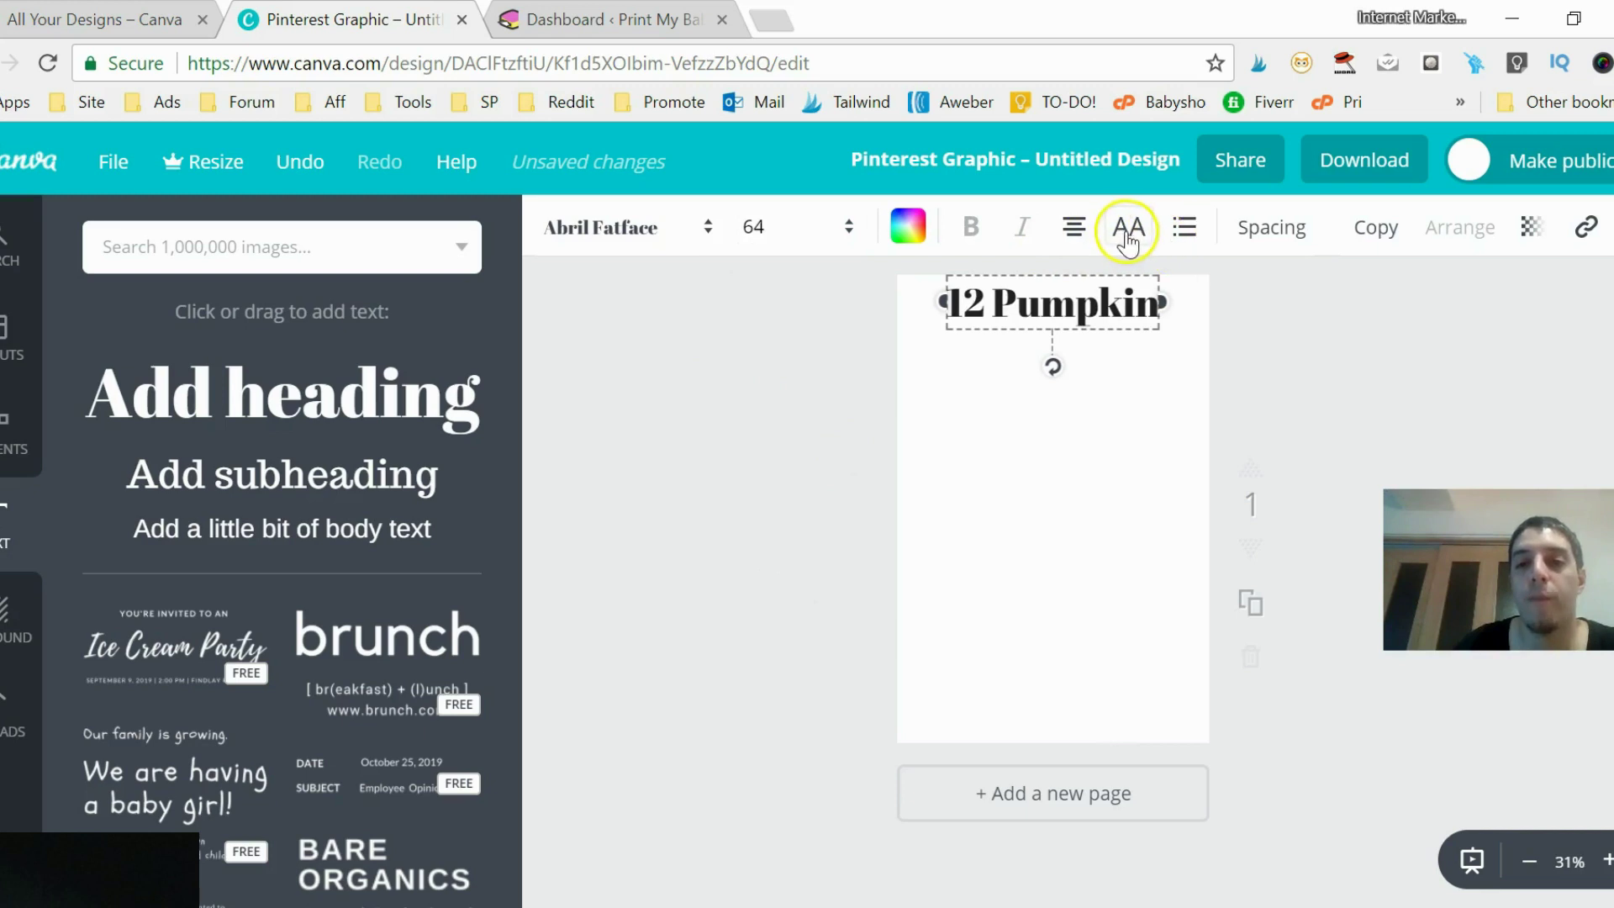
Duplicate the heading, change the copy's text to "Printable" and align it directly below "12 Pumpkin".
left_click(1376, 227)
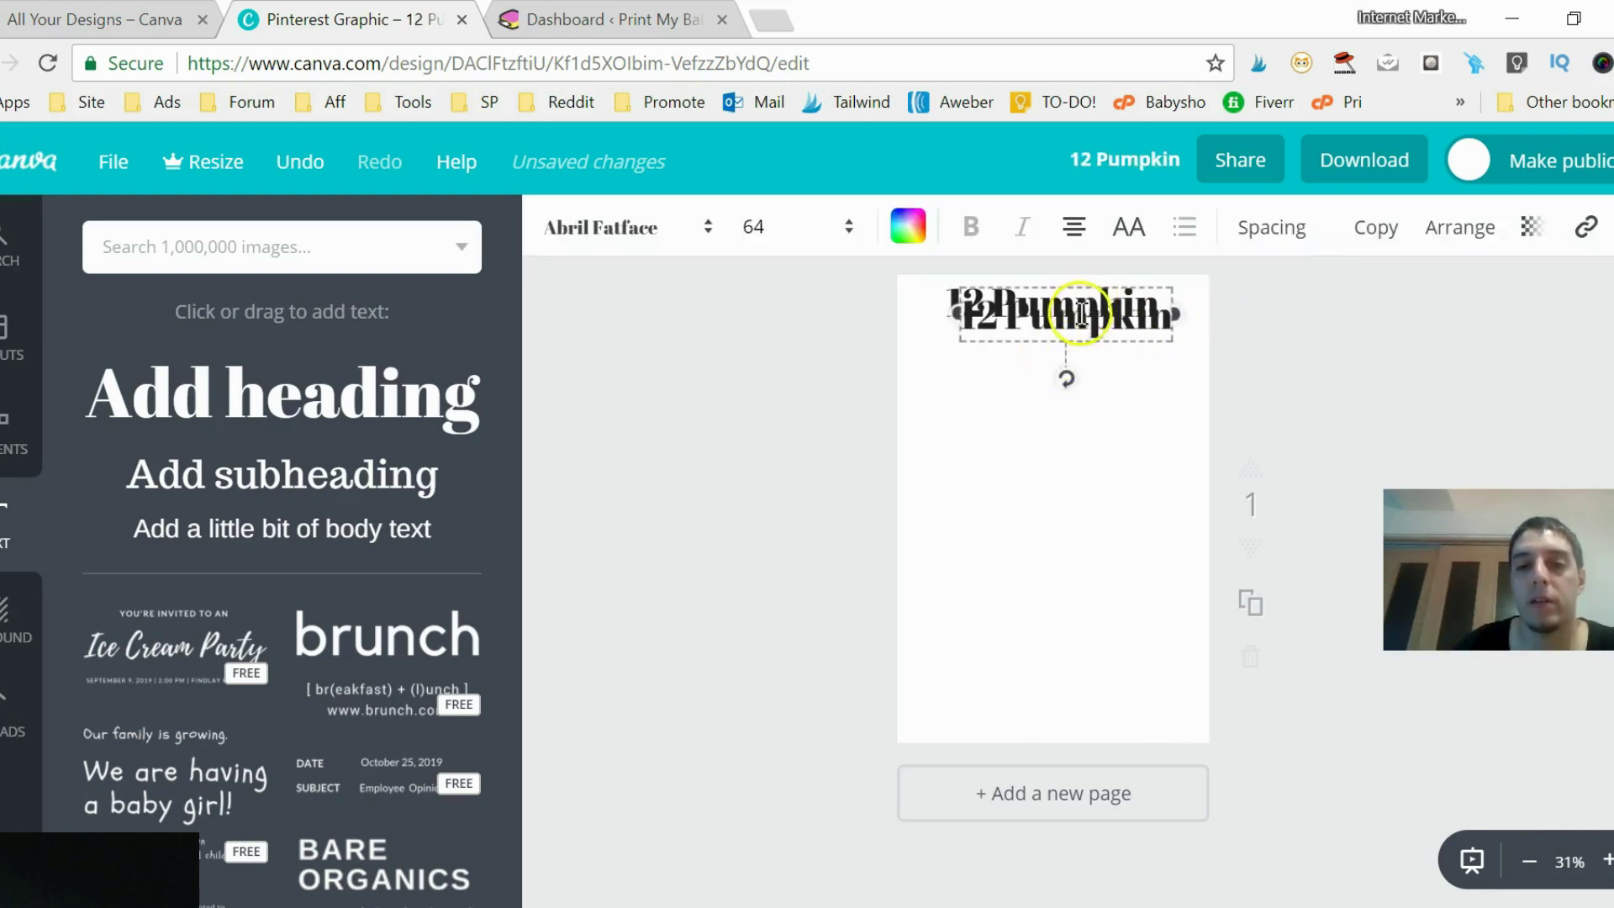
left_click_drag(1076, 291, 1072, 337)
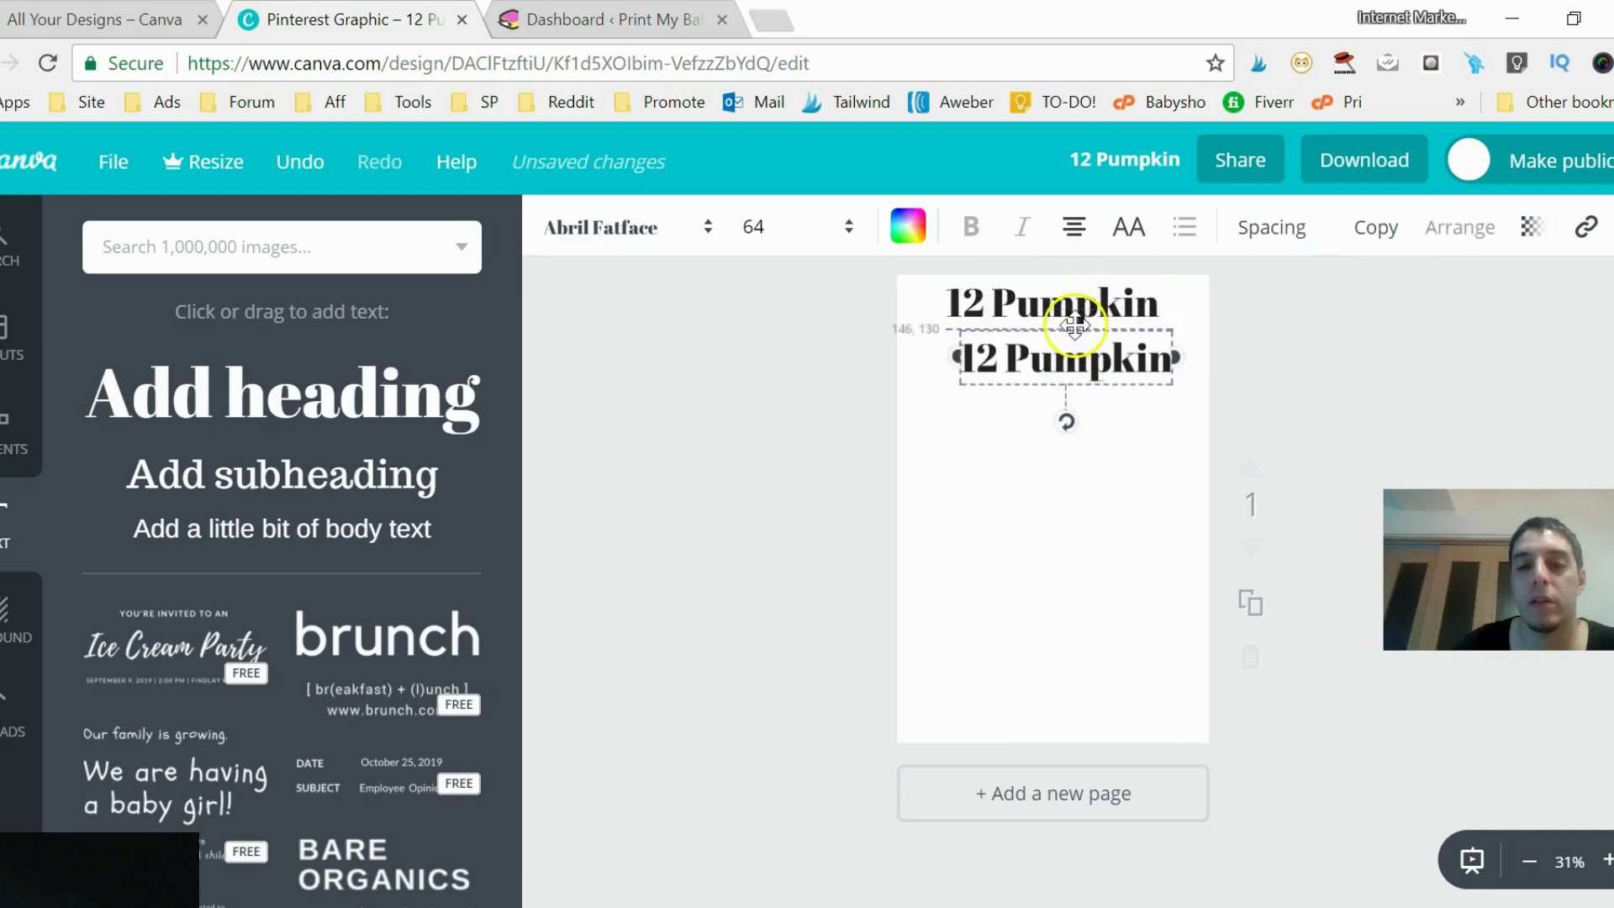
double_click(1072, 357)
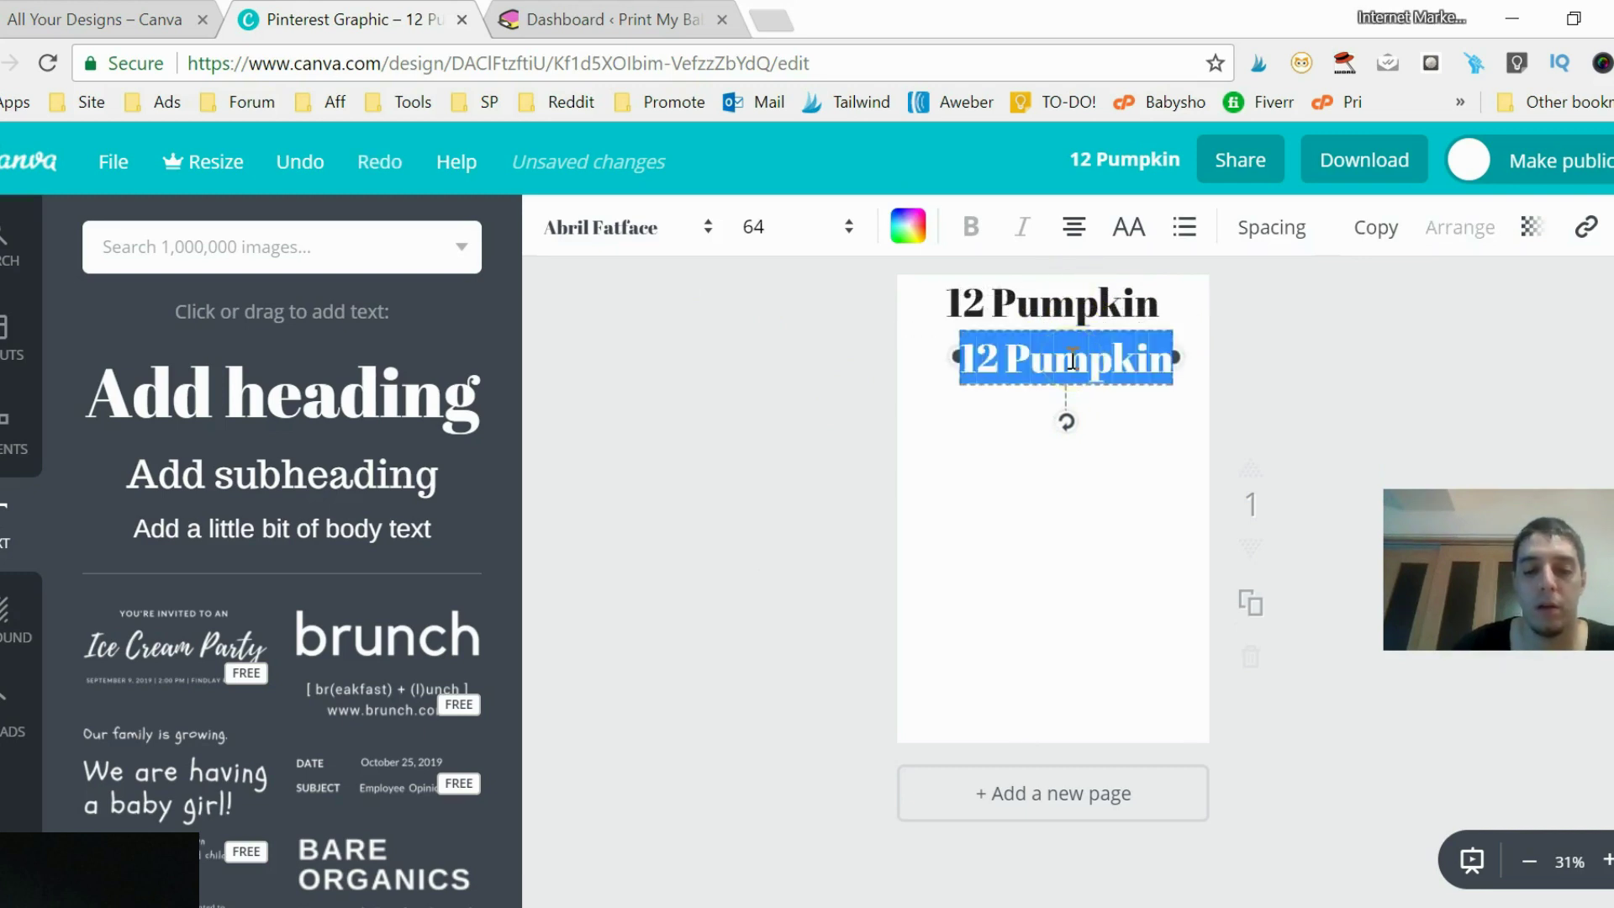
type("Printable")
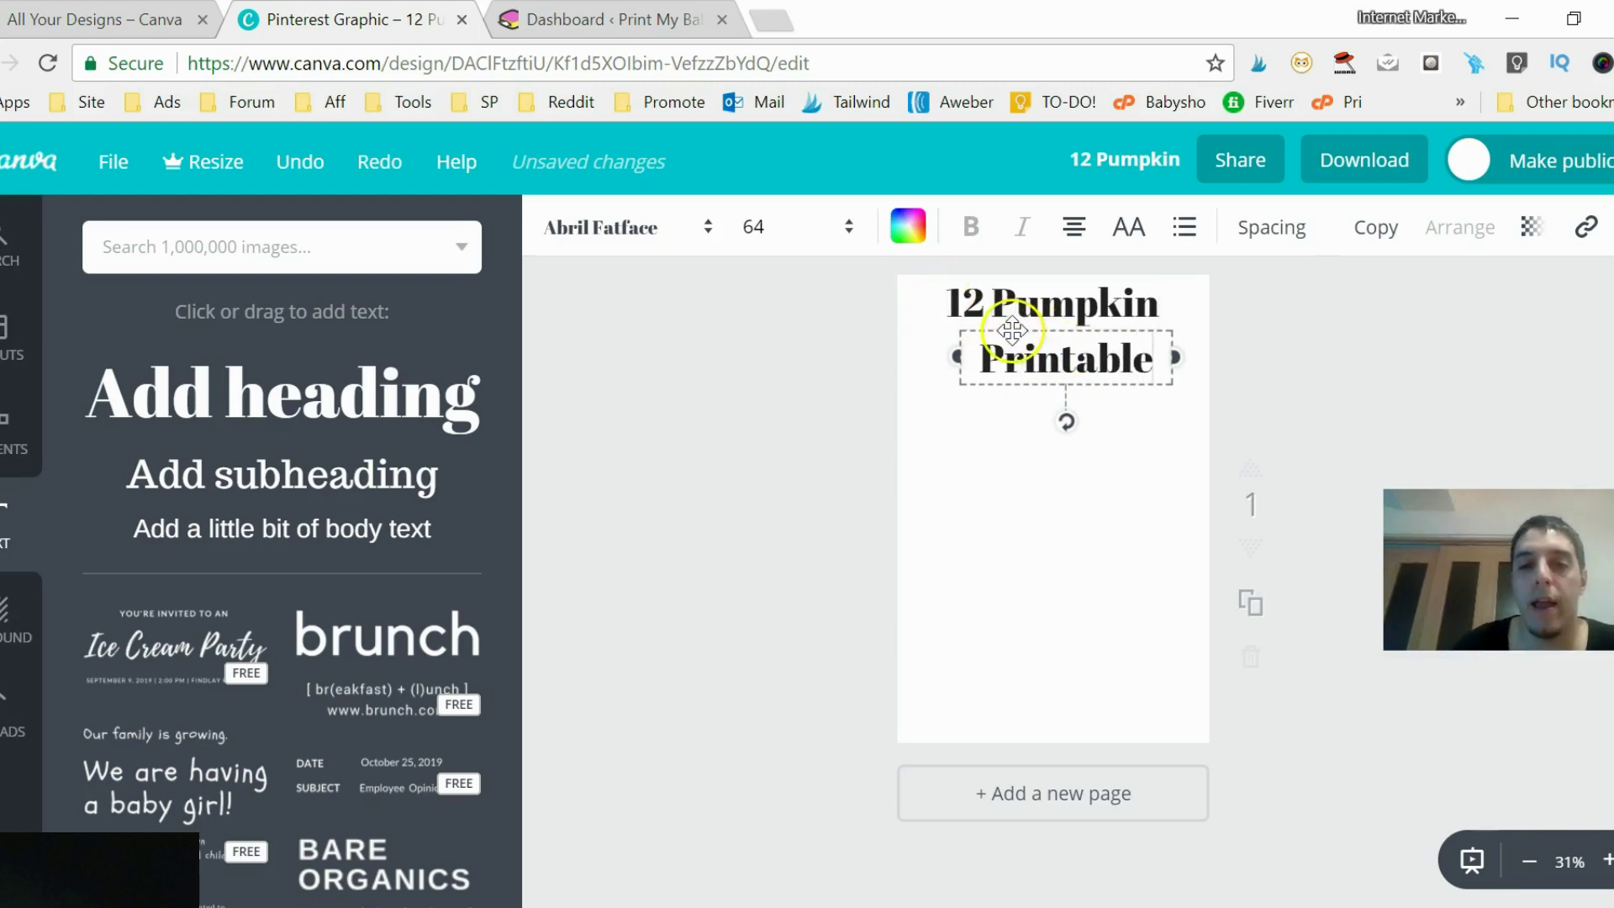
left_click_drag(1008, 327, 1000, 322)
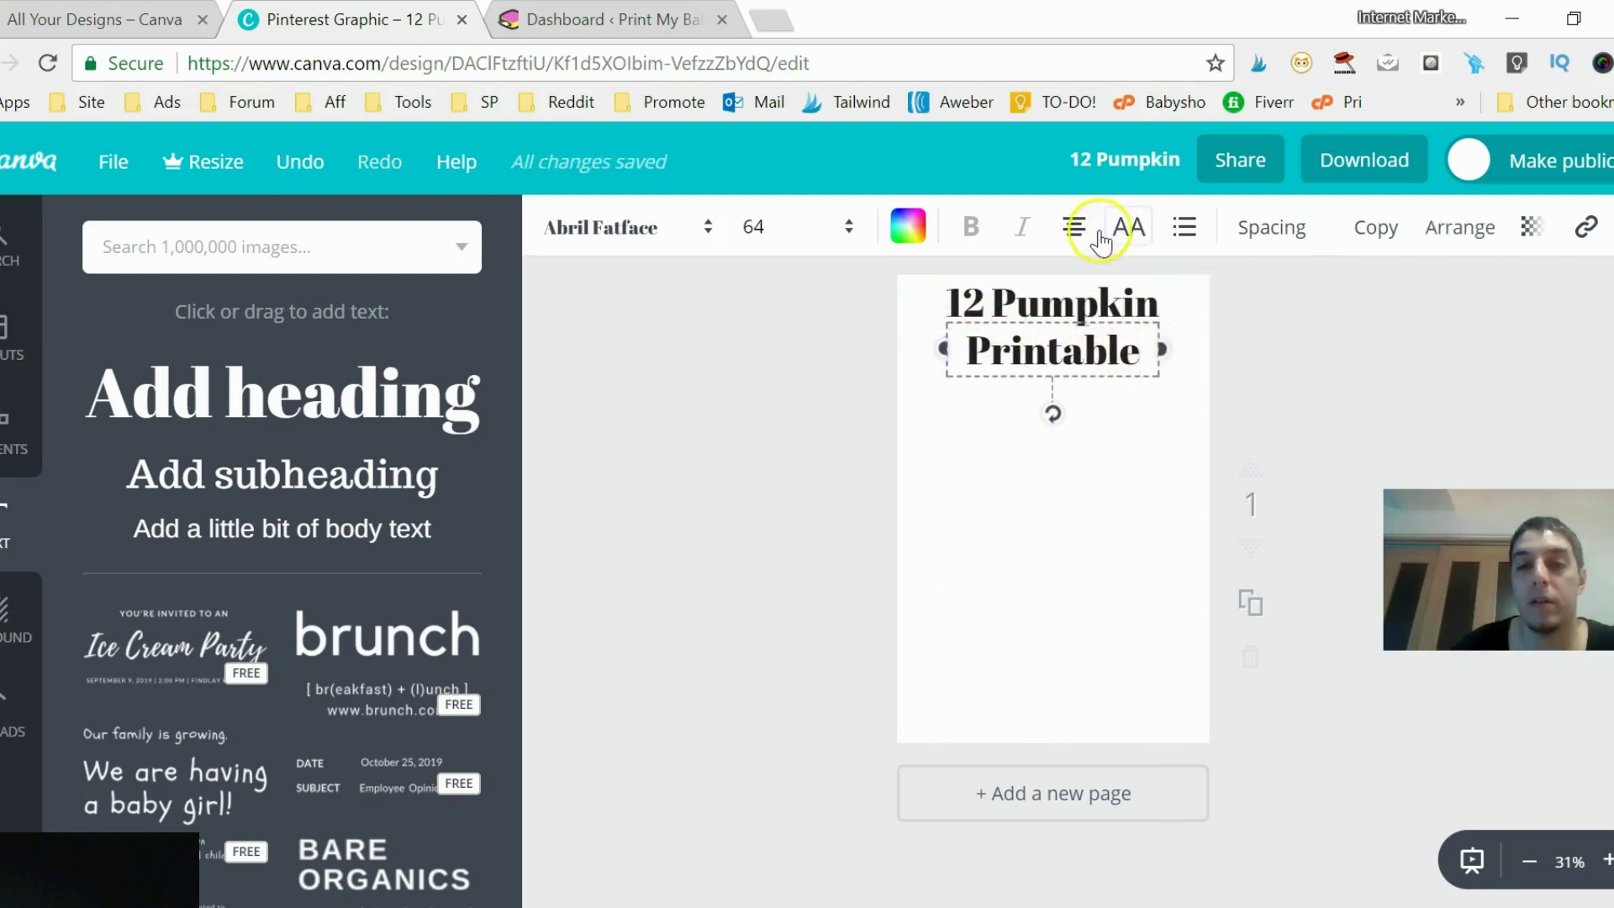
Widen the "Printable" text box to about the page width and increase its letter spacing.
left_click_drag(1164, 354, 1261, 348)
left_click_drag(1094, 322, 1054, 323)
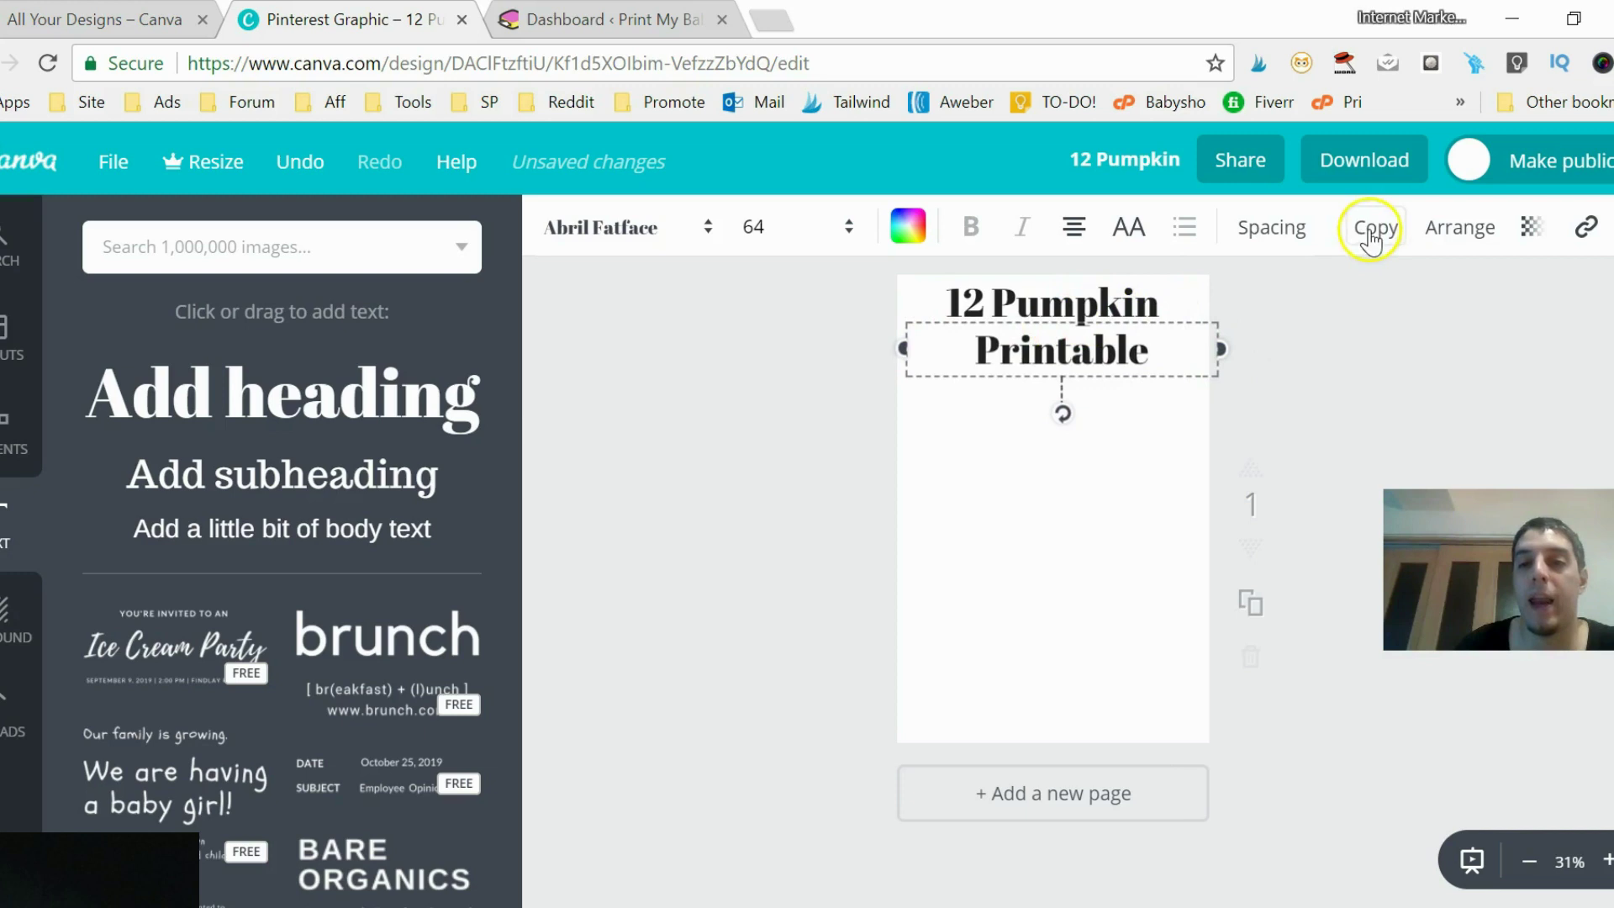
left_click(1301, 244)
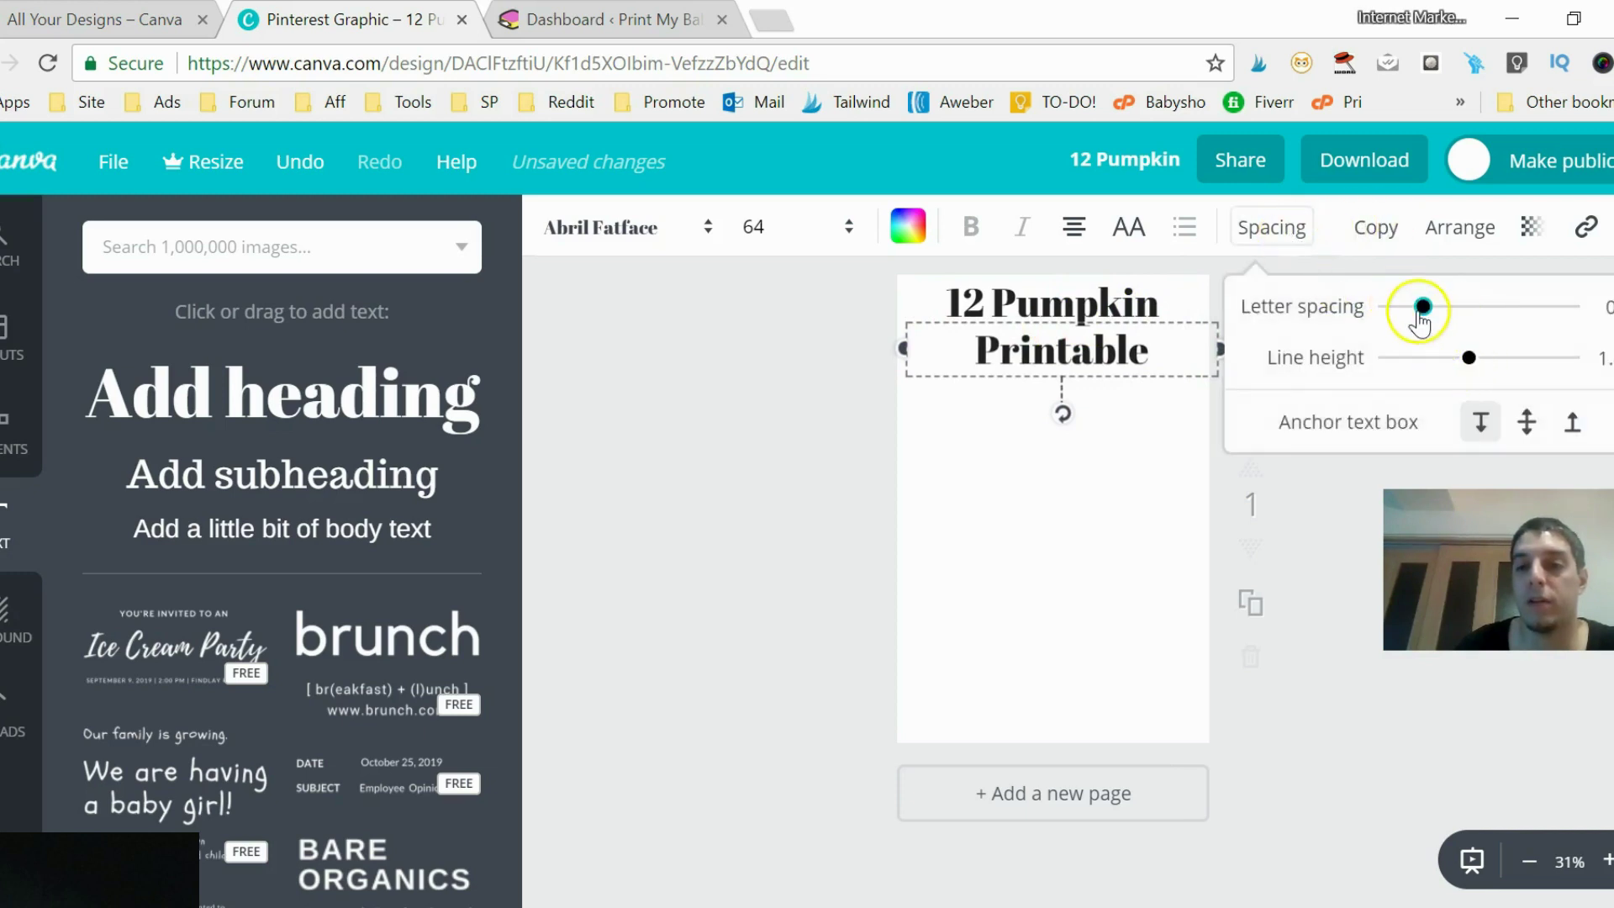
left_click_drag(1420, 308, 1464, 314)
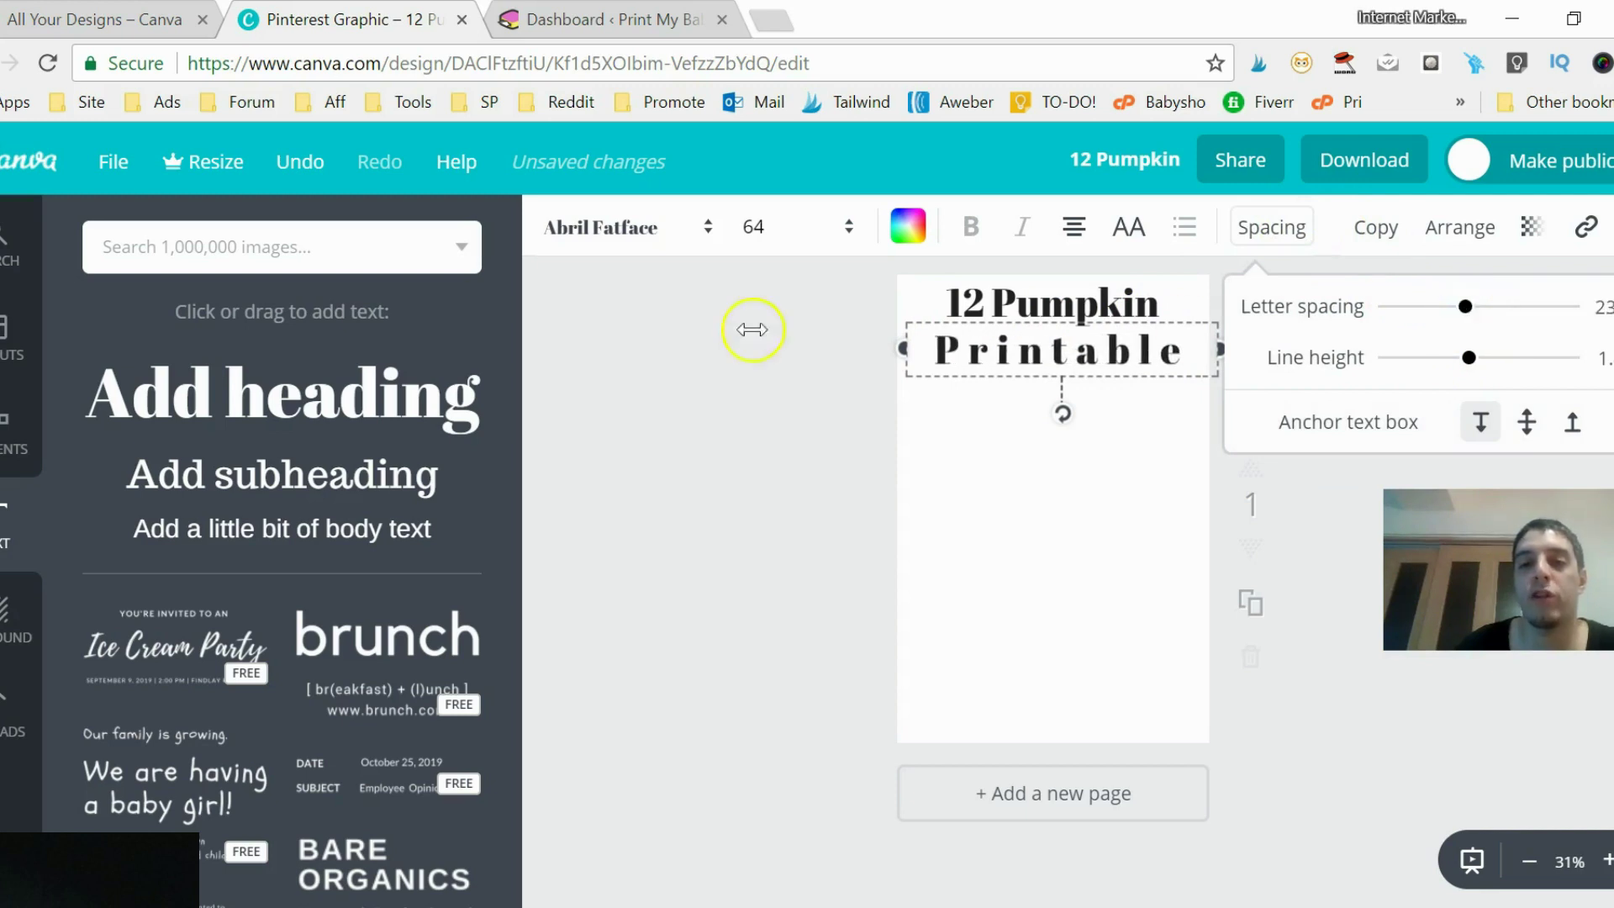
left_click(651, 332)
Change the font of the "Printable" text to Alfa Slab One.
left_click(935, 353)
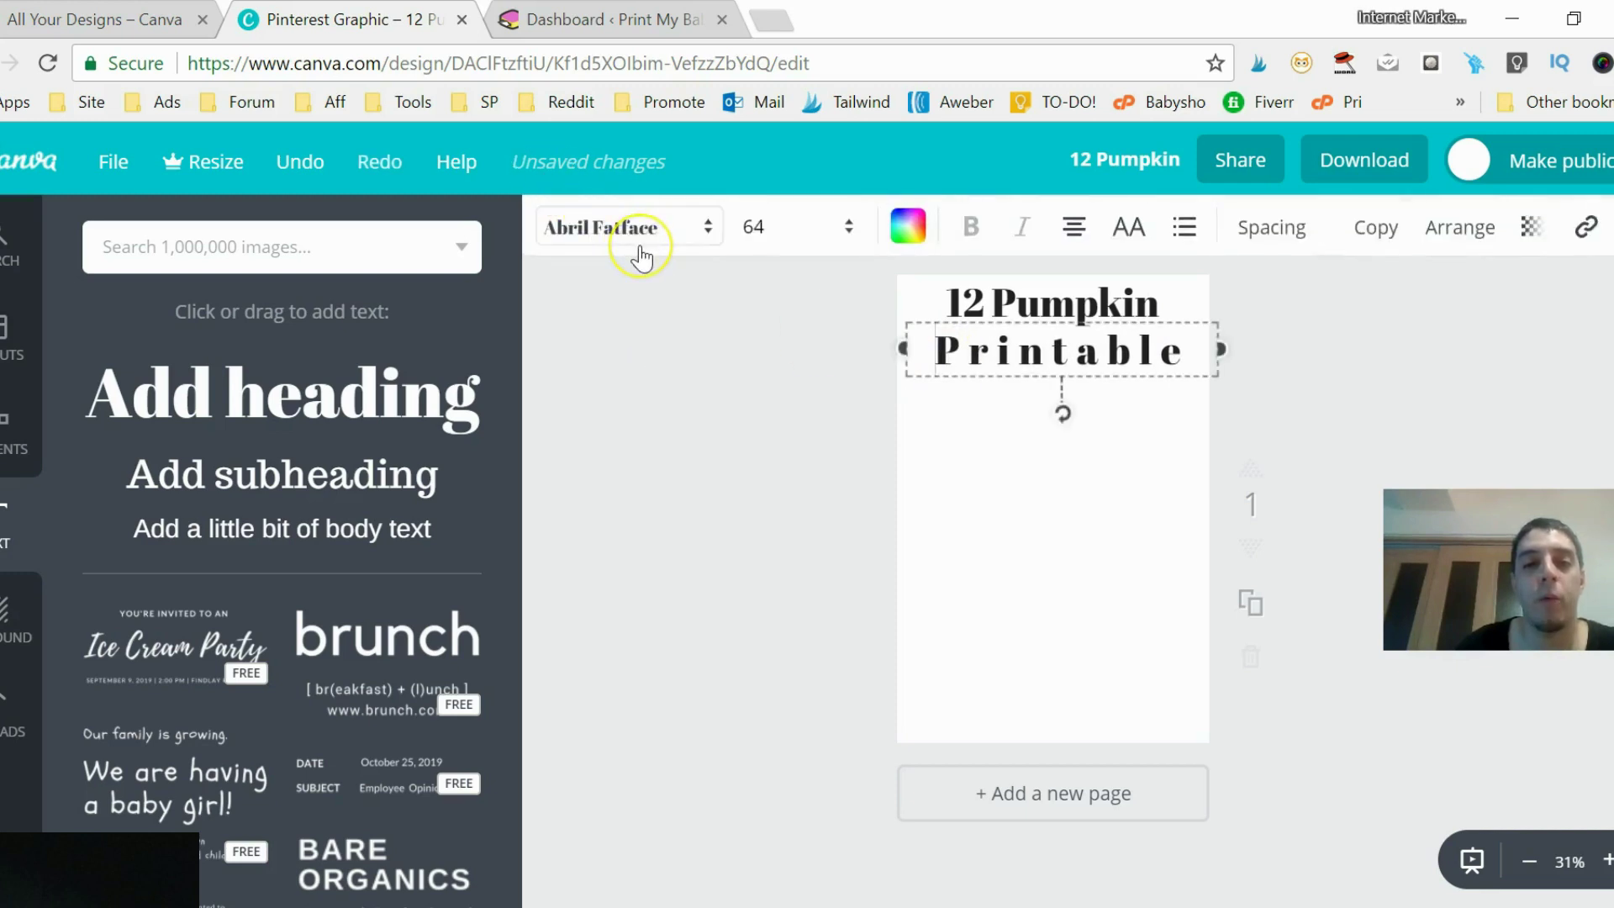
left_click(641, 253)
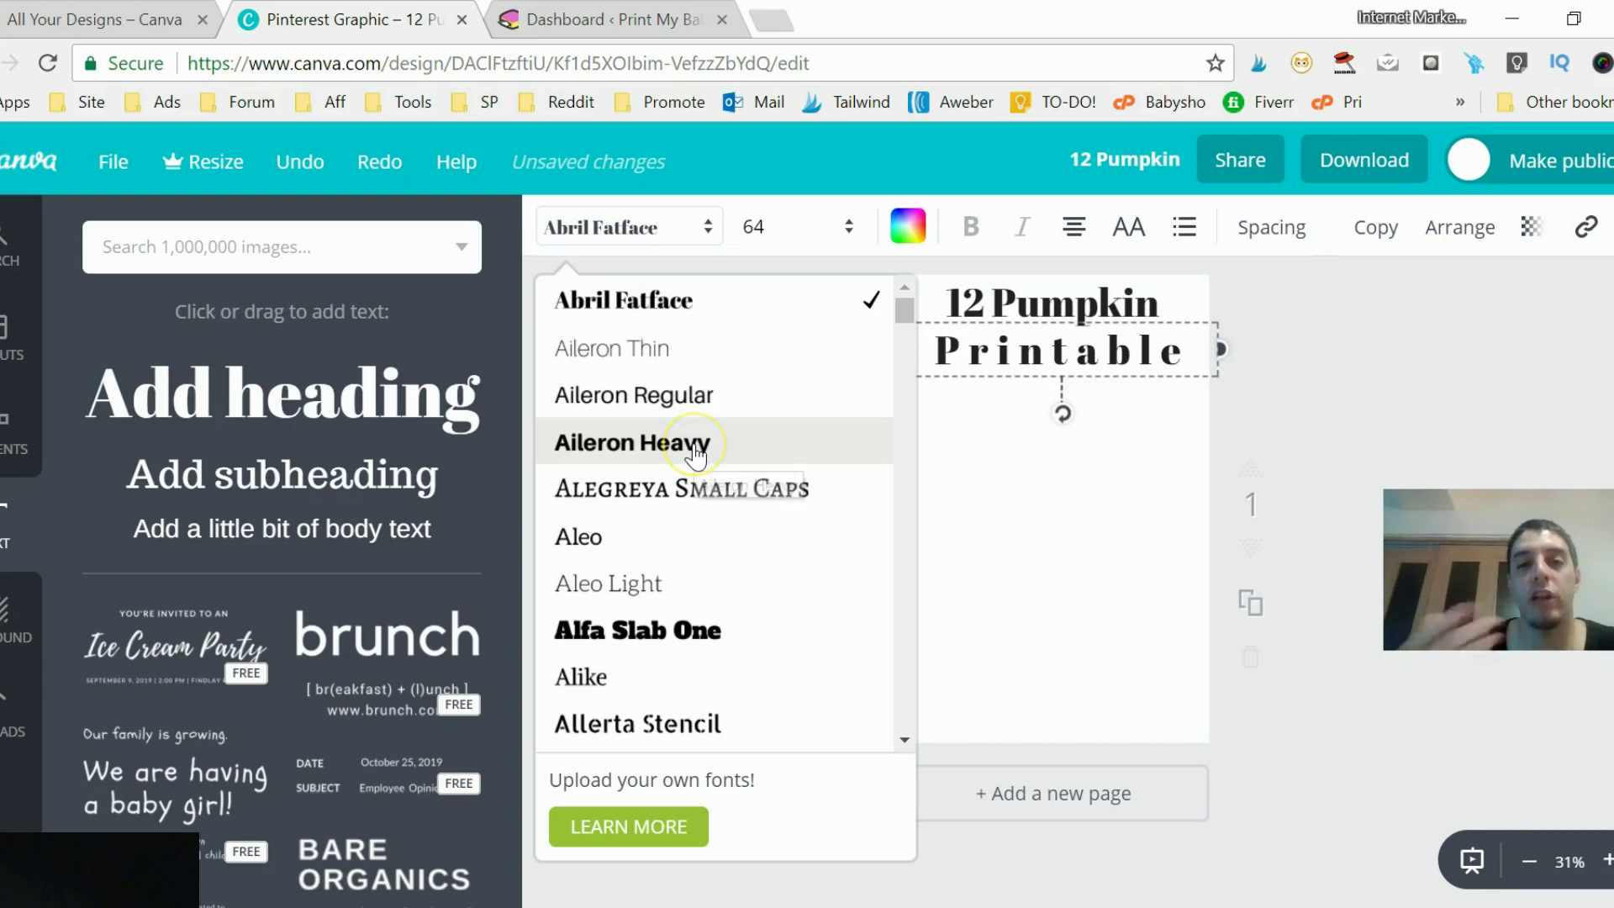
left_click(704, 624)
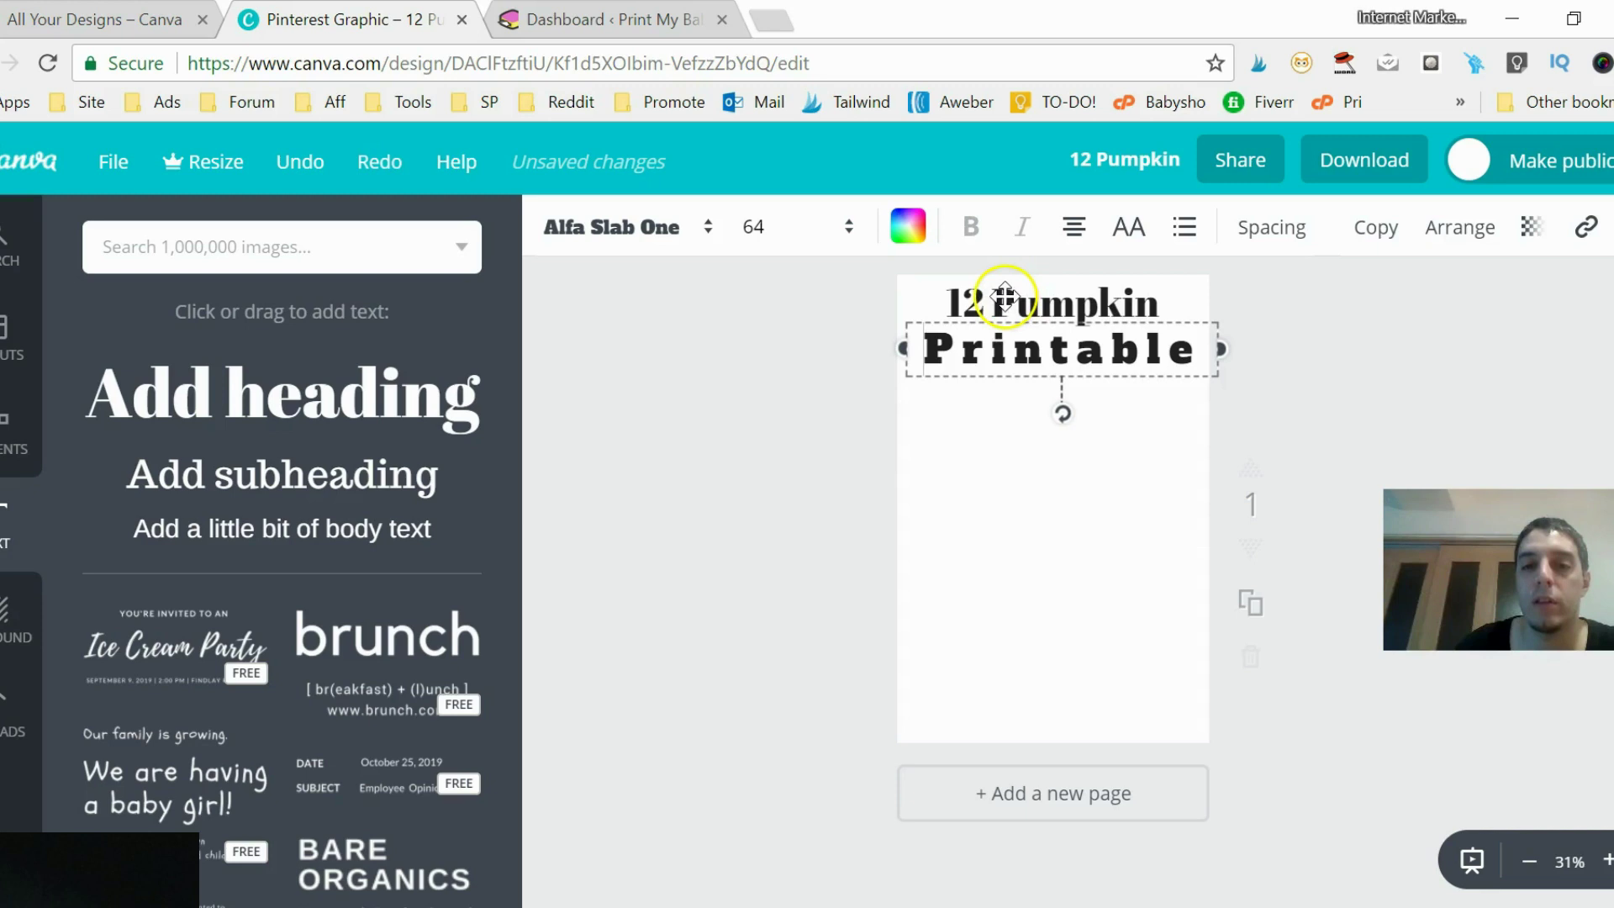
left_click(749, 425)
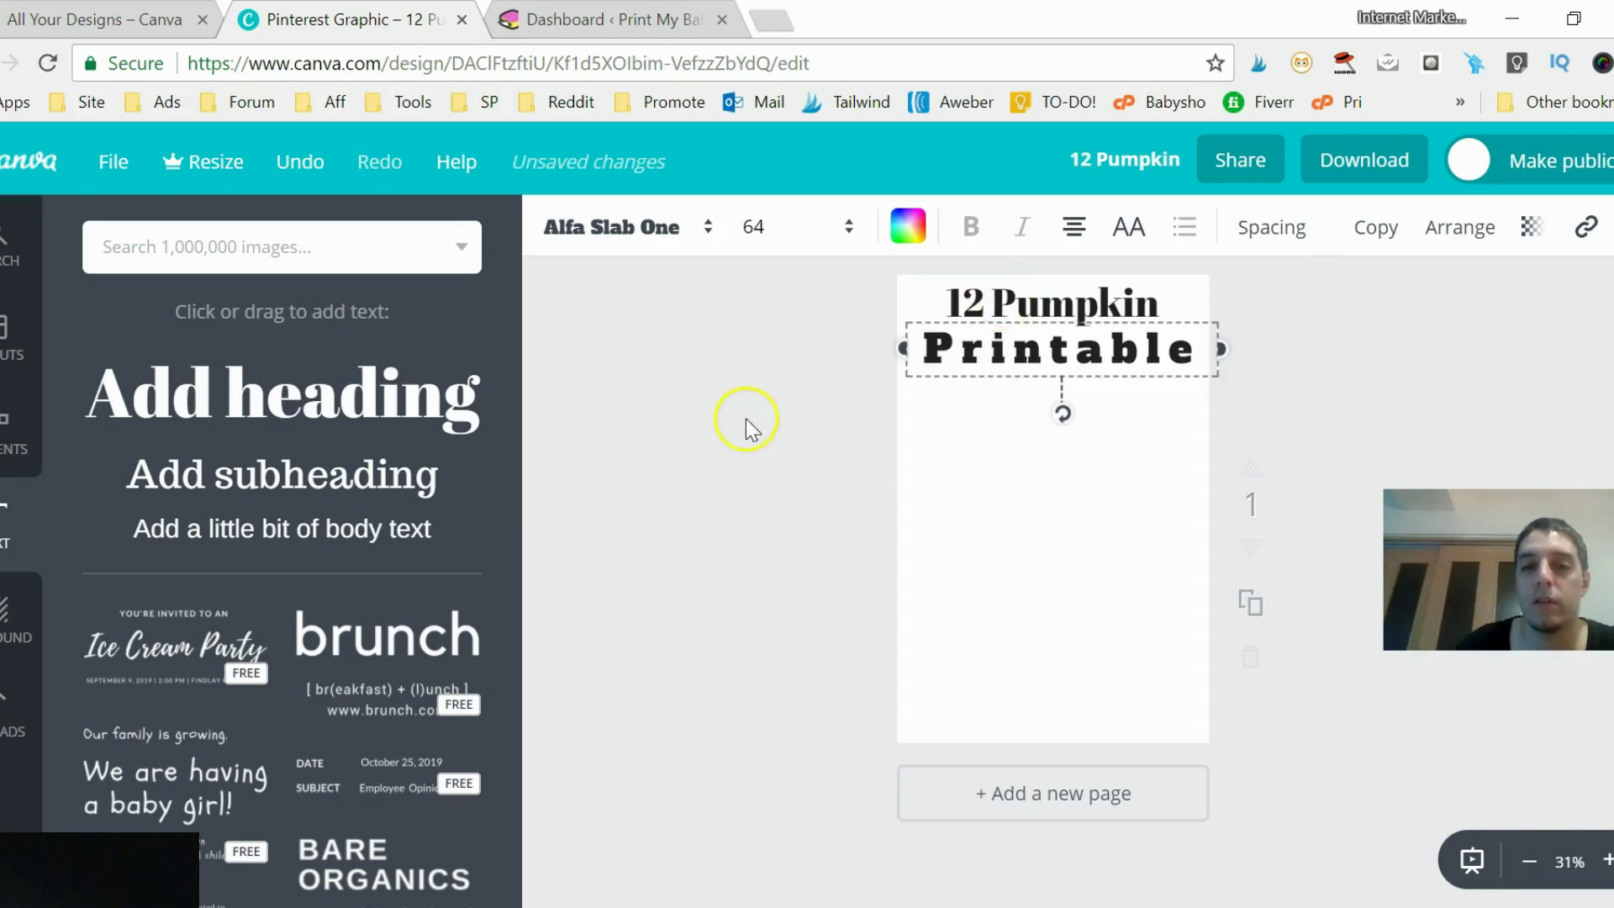
Duplicate the "12 Pumpkin" heading and place the copy centred beneath "Printable".
left_click(965, 300)
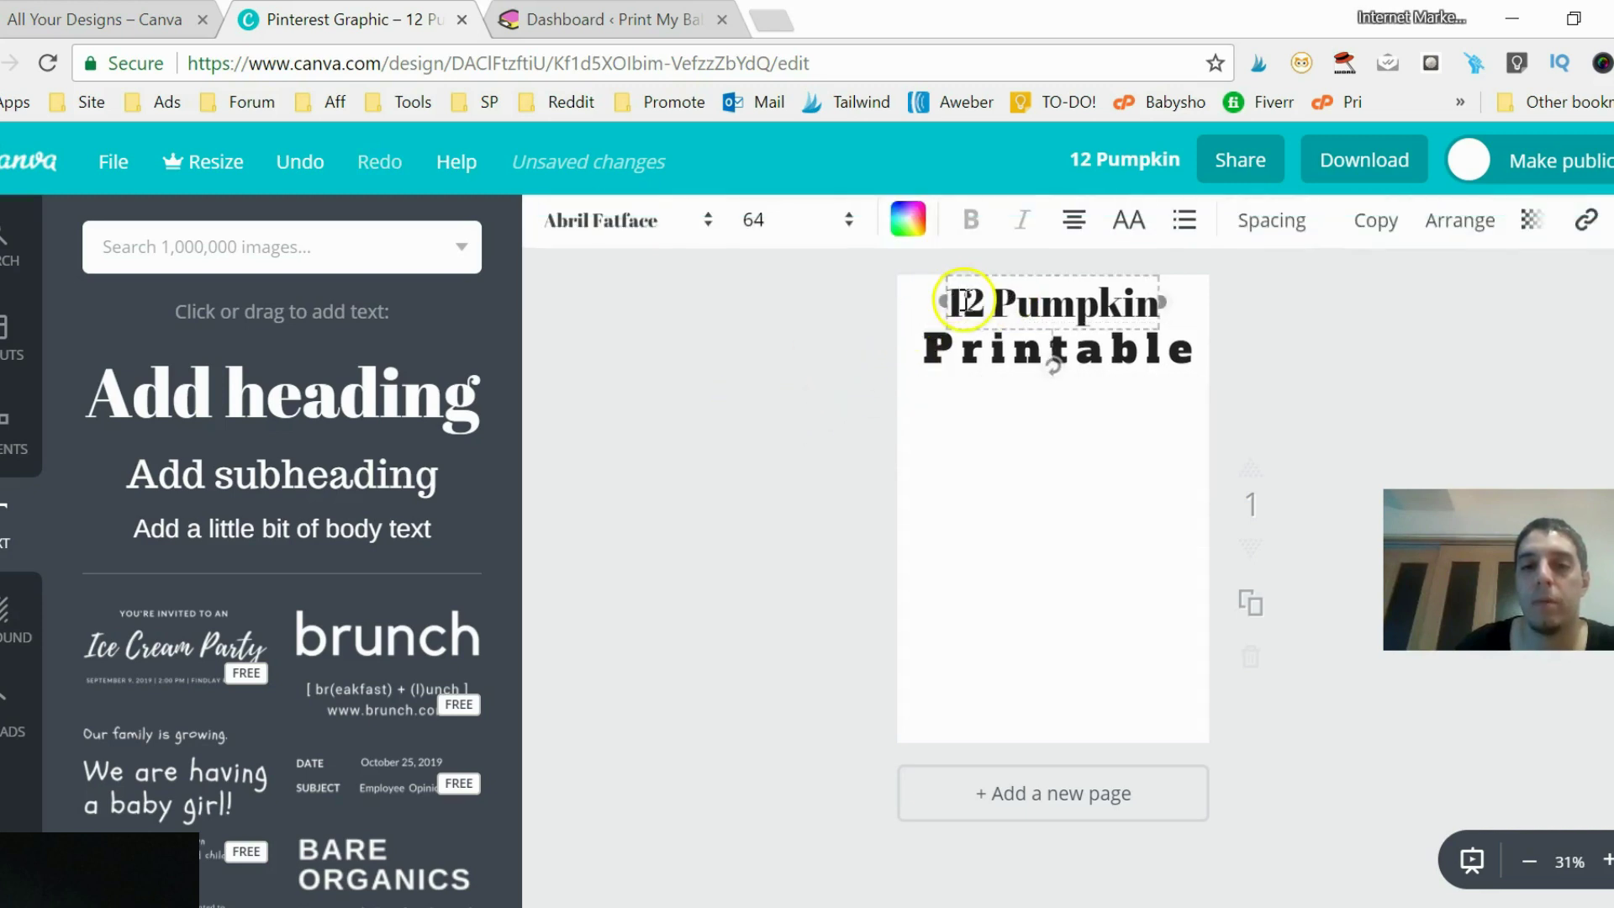
left_click(1377, 229)
left_click(1091, 311)
left_click_drag(1091, 311, 1042, 389)
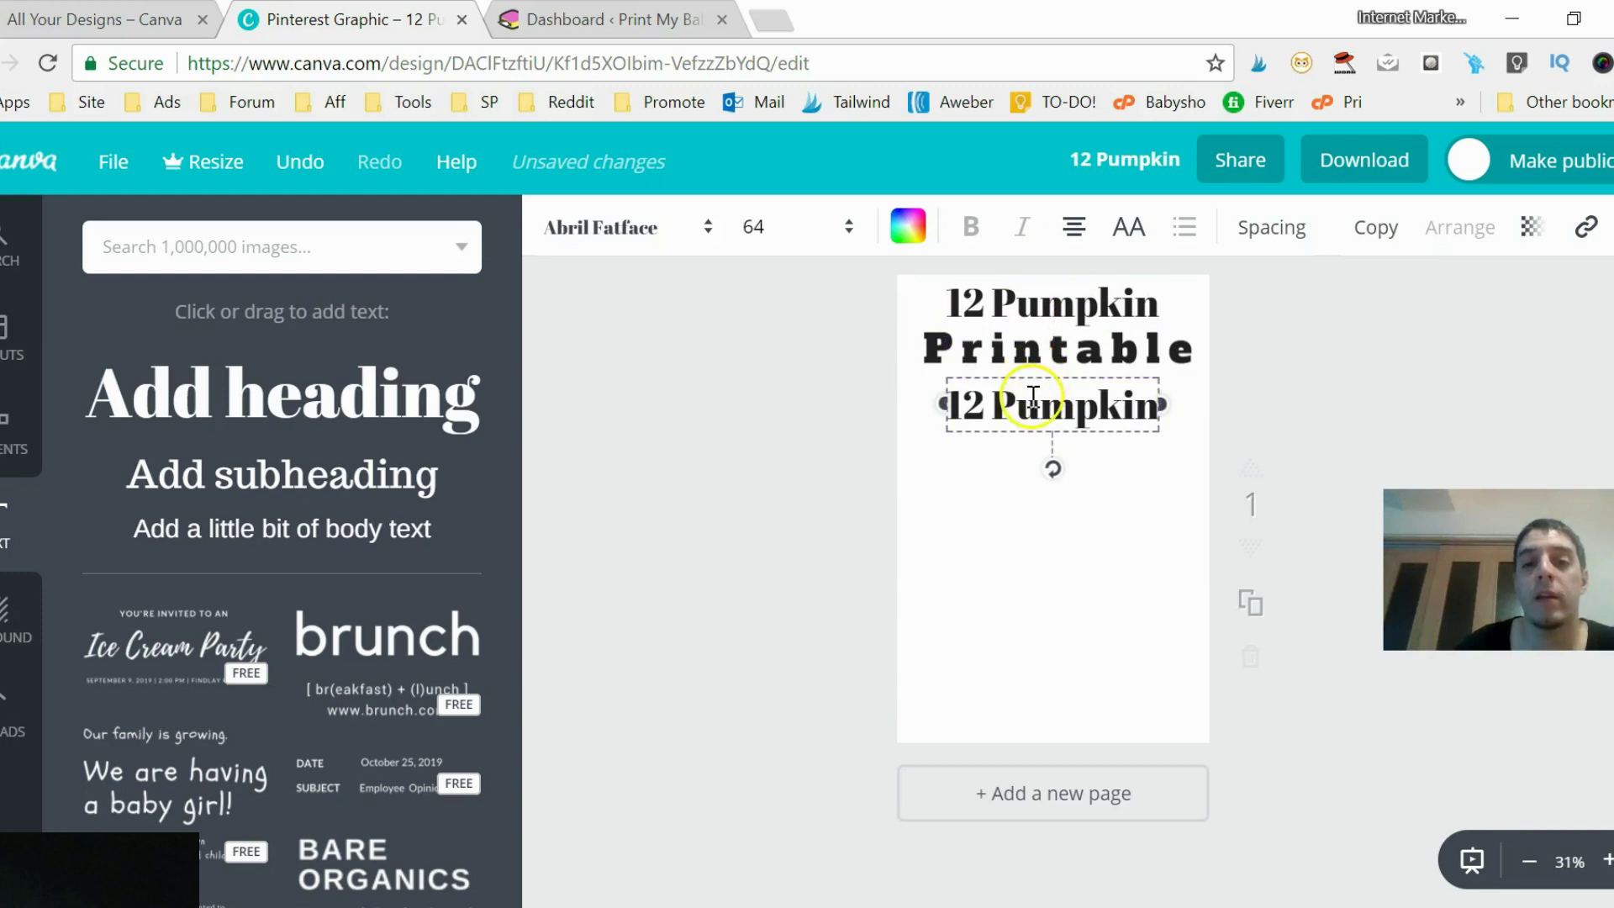
Change the text of the lower "12 Pumpkin" copy to "Baby Shower Games" and set its font size to 56.
double_click(1033, 397)
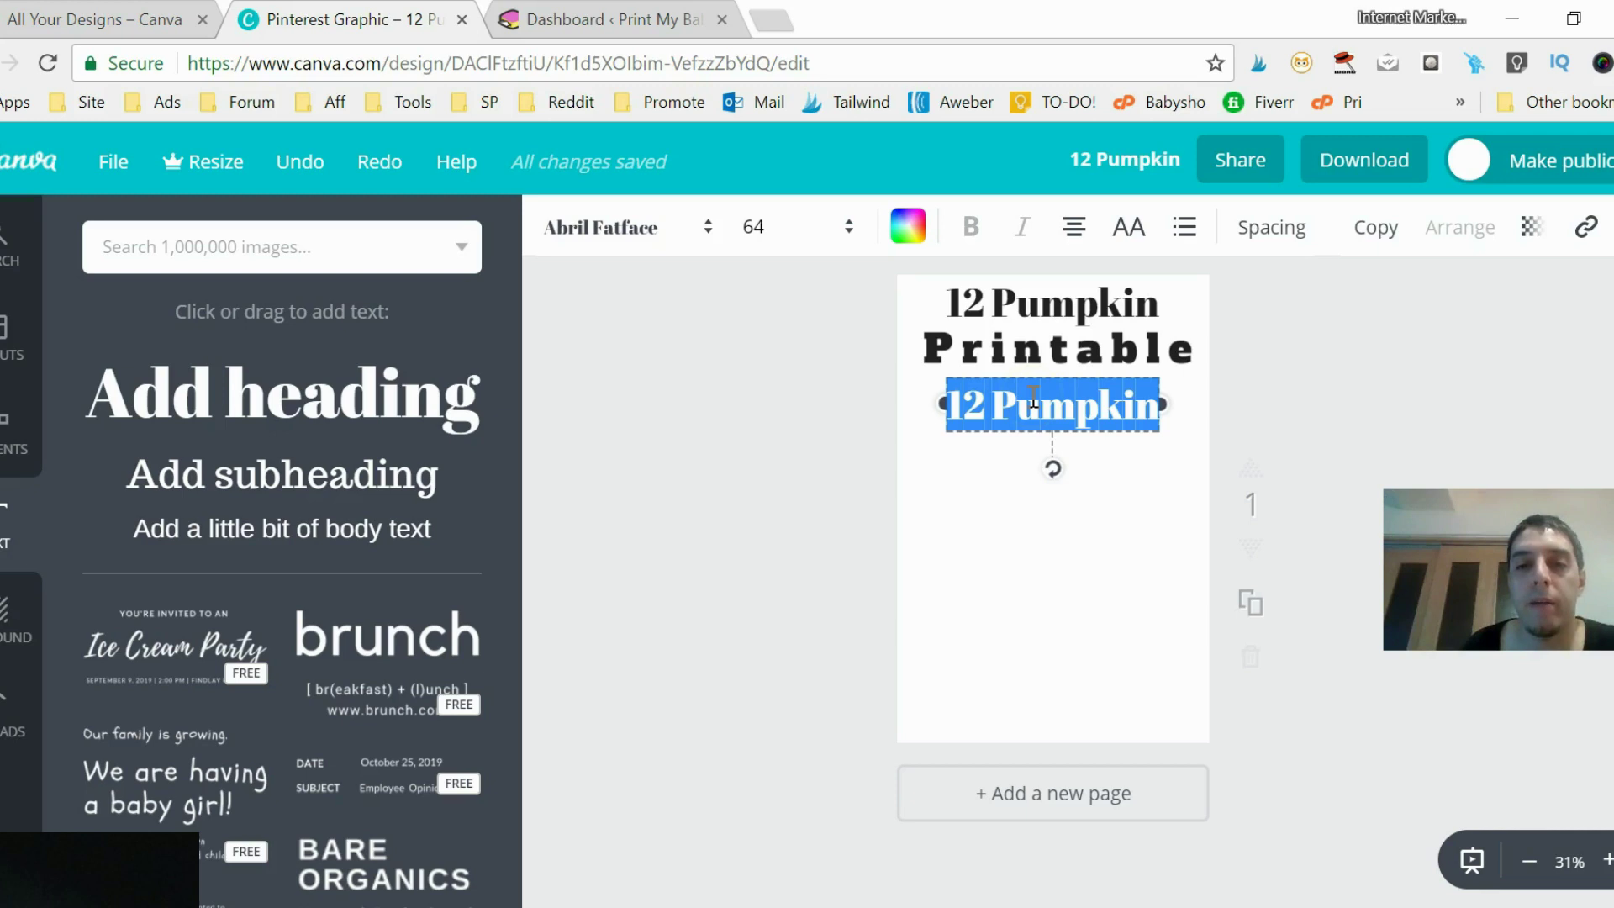
type("B")
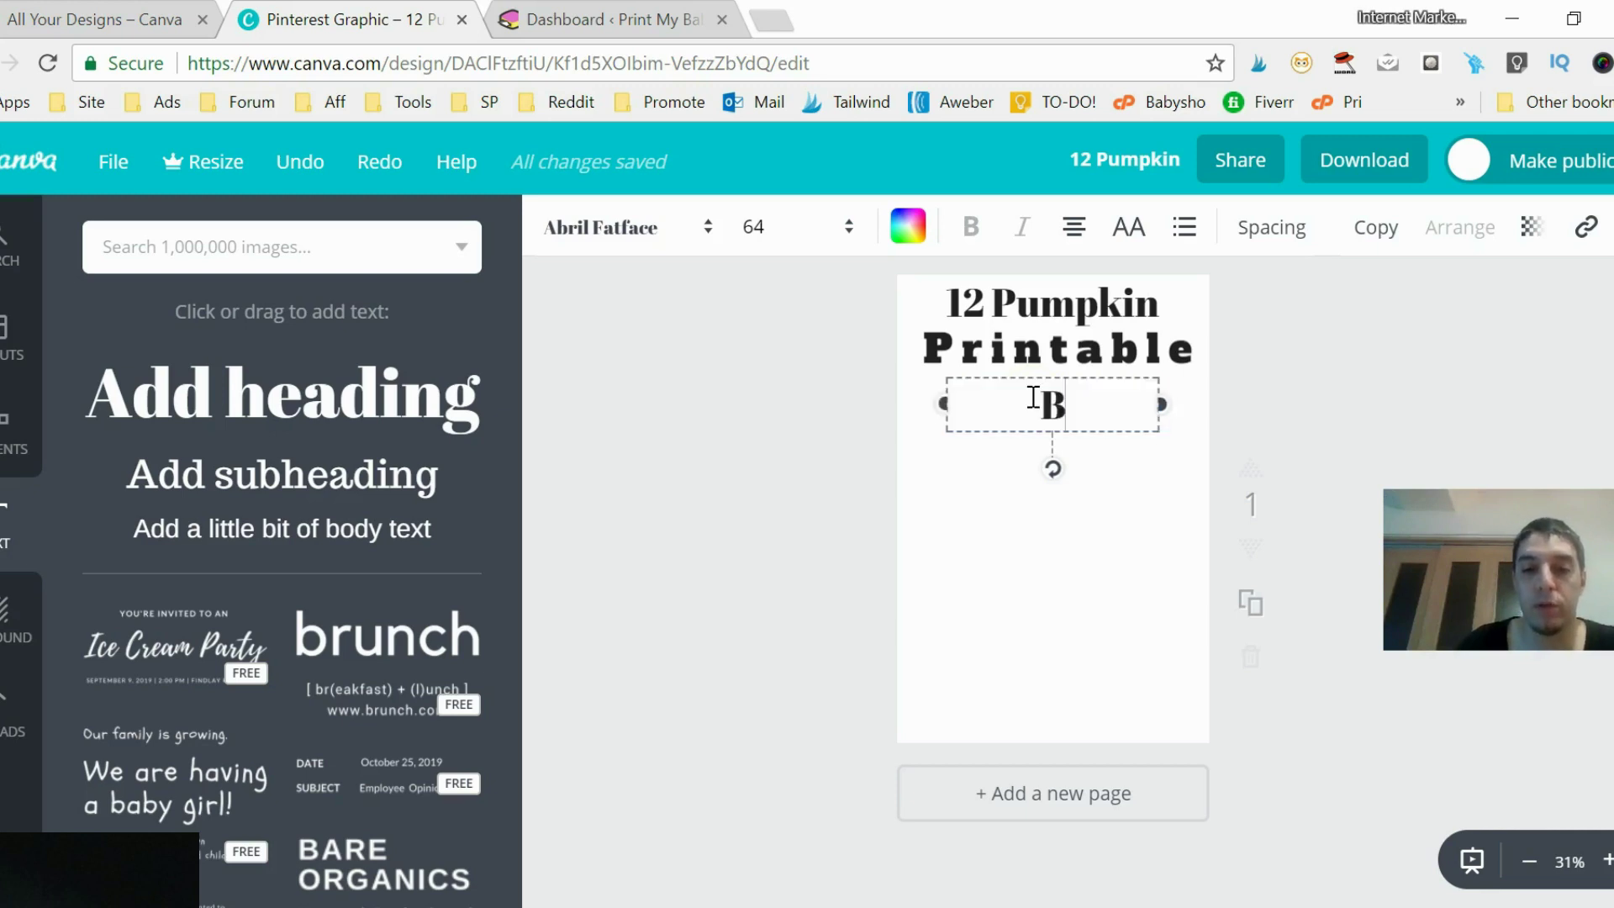
type("aby Sho")
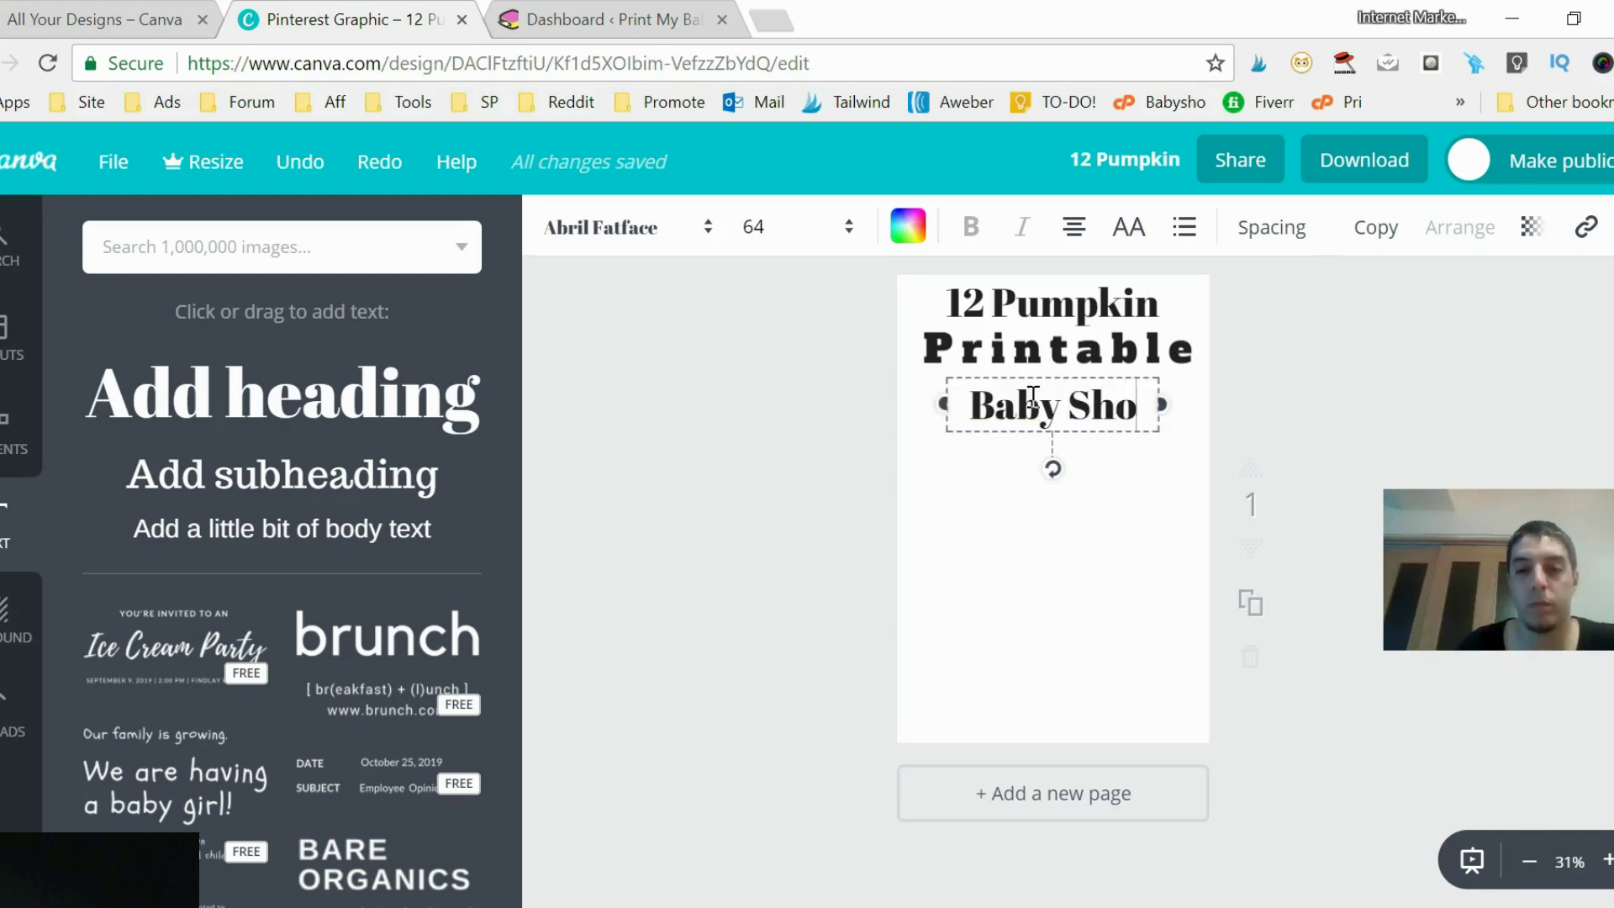
type("wer Games")
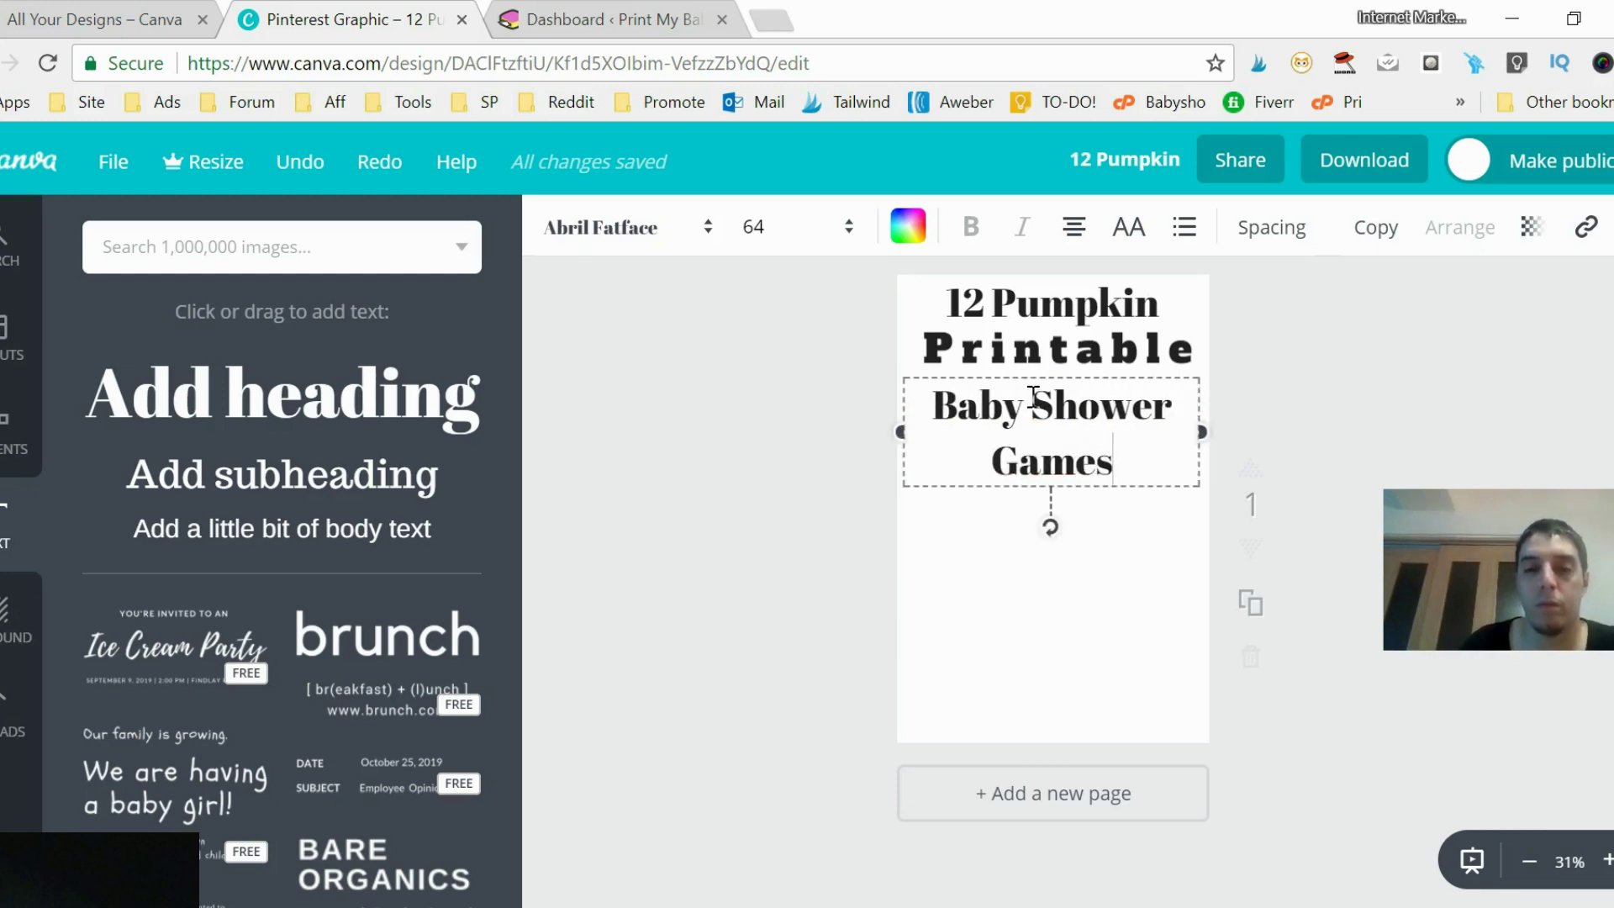
left_click(779, 229)
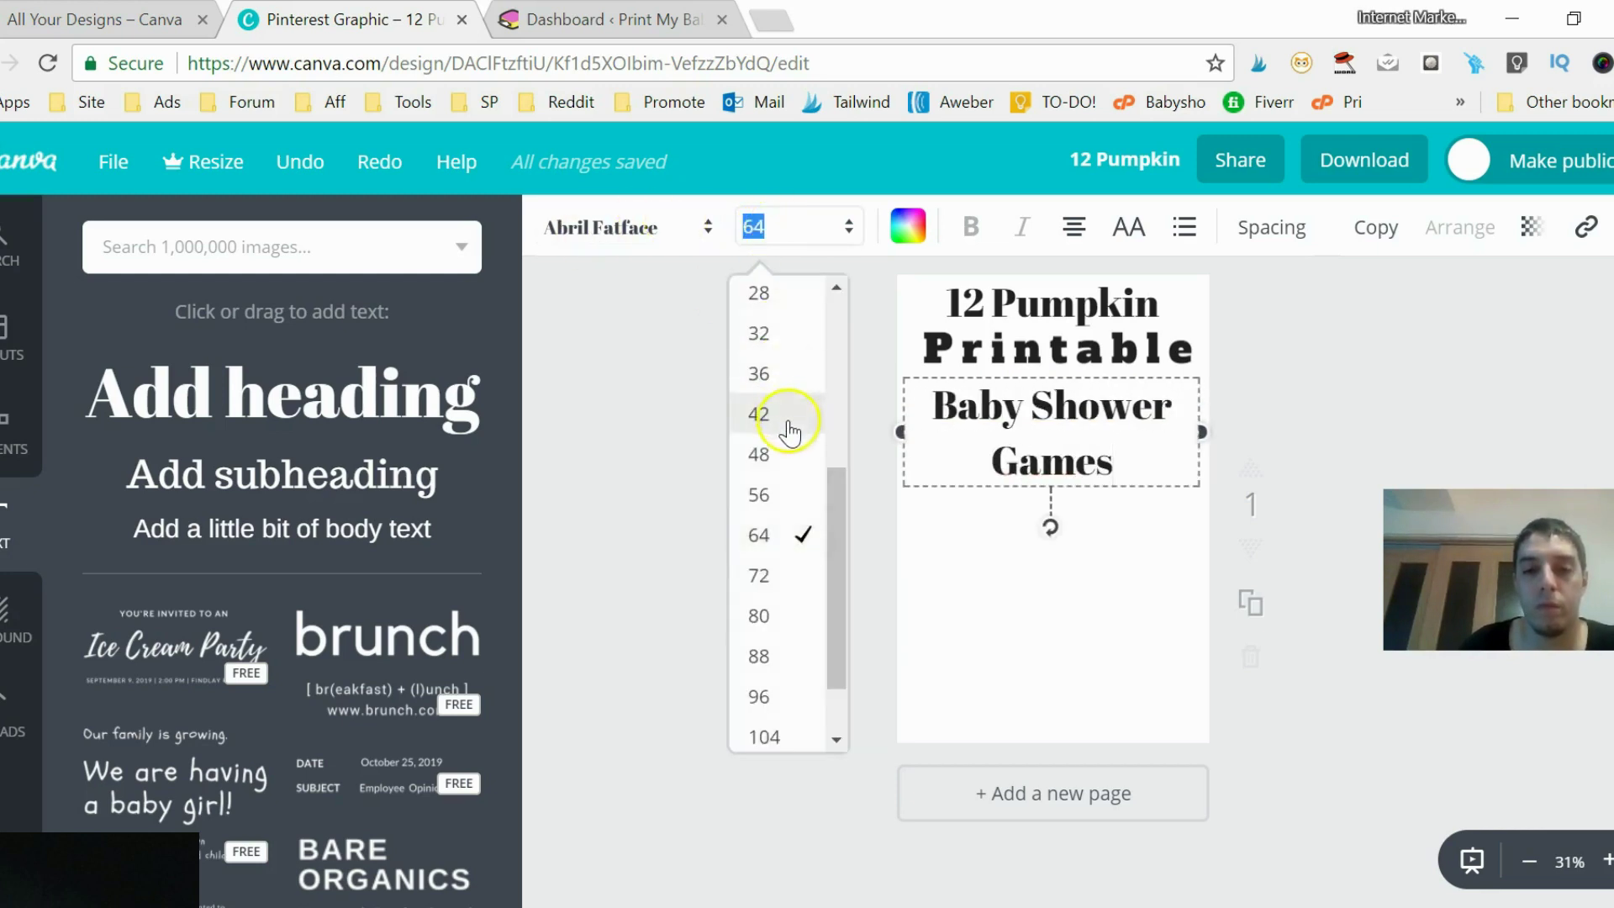
left_click(780, 492)
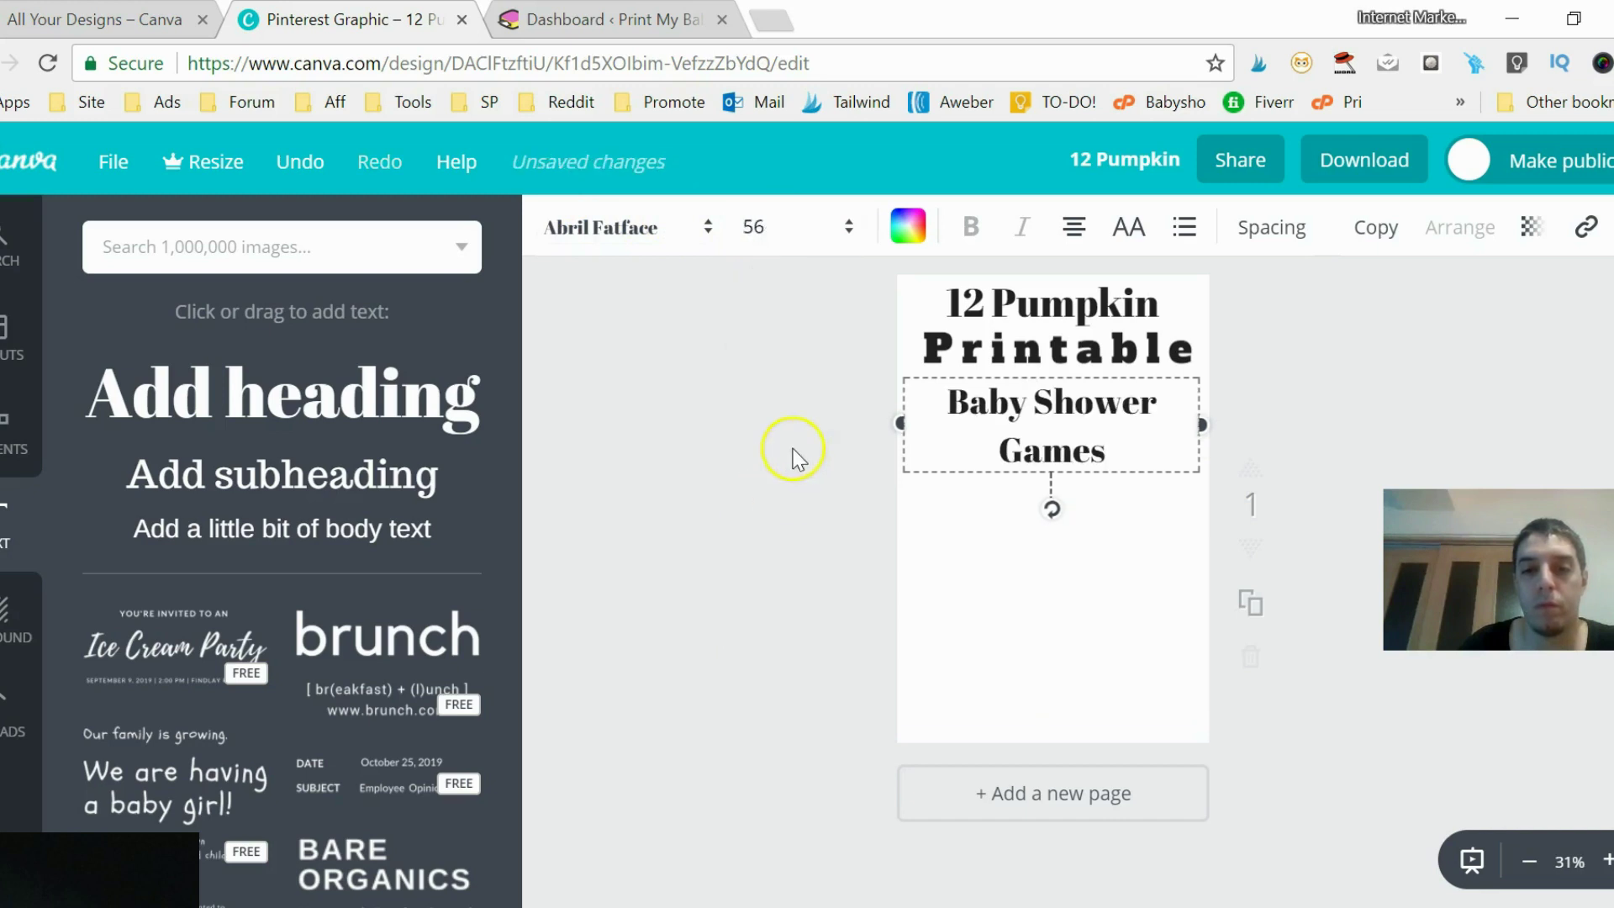
Set the "Baby Shower Games" font size to 48 and move the line up close beneath "Printable".
left_click(837, 238)
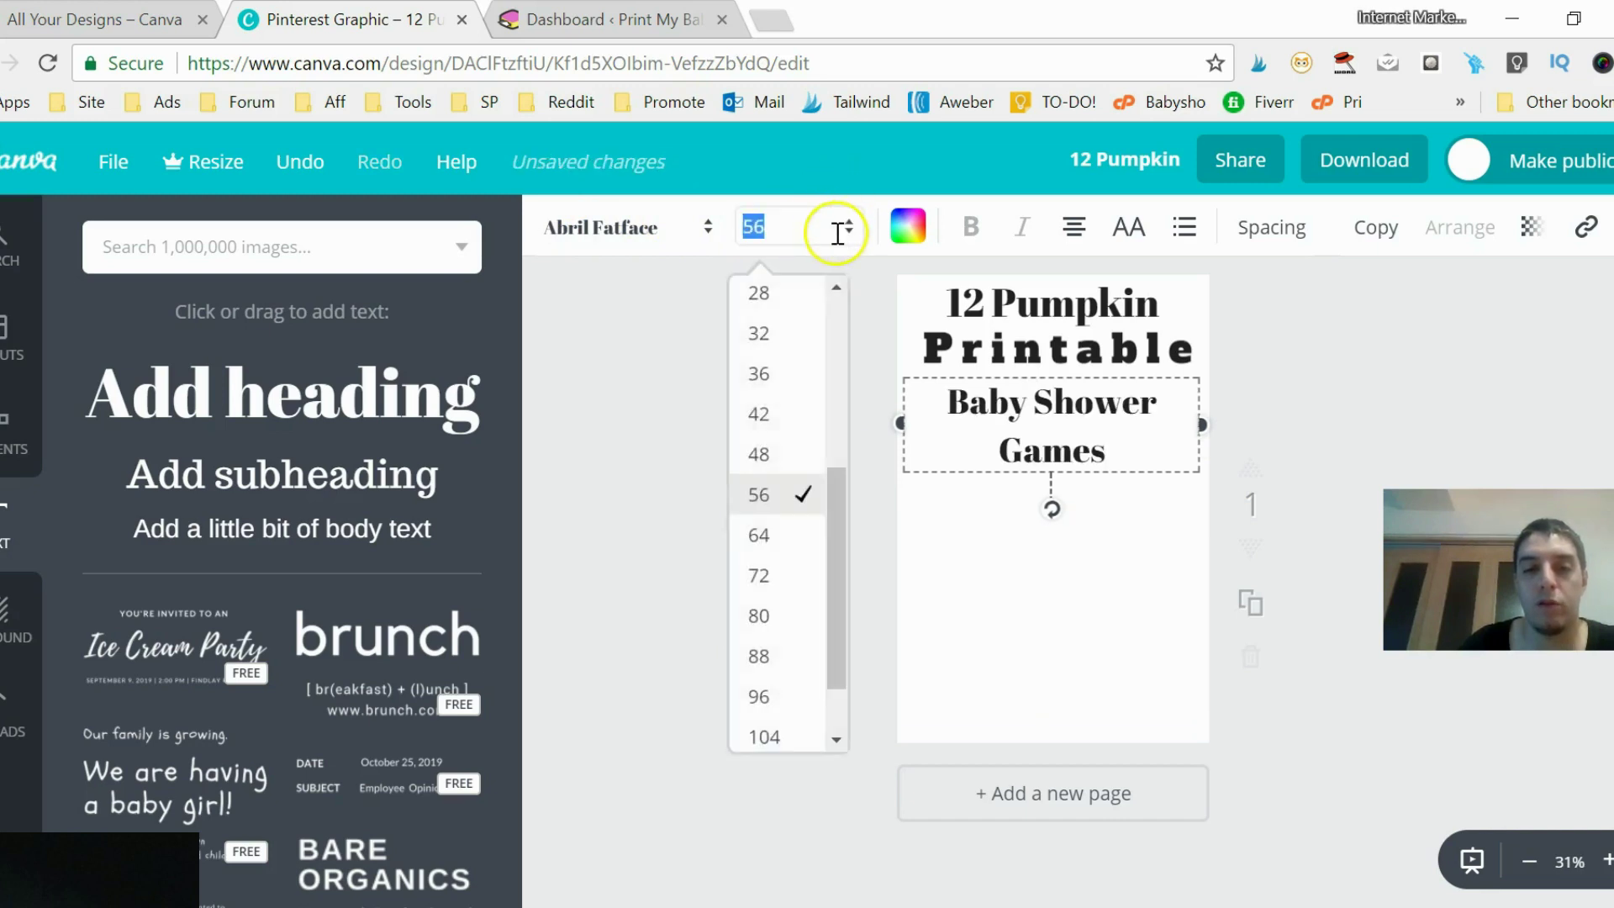
left_click(801, 458)
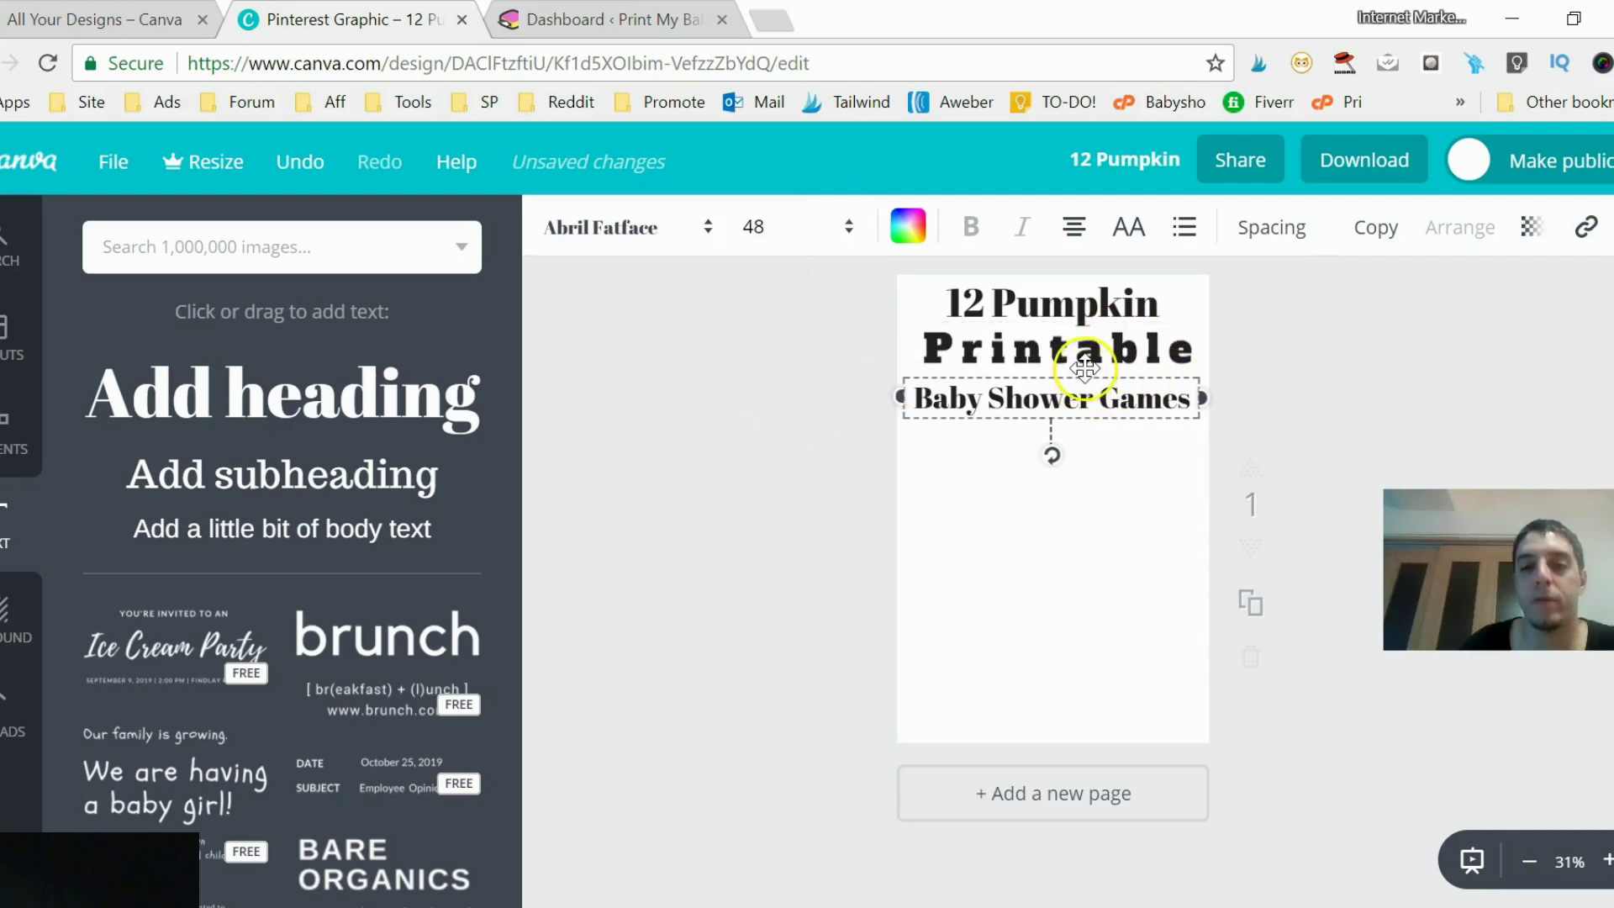
left_click_drag(1084, 367, 1085, 357)
left_click(1048, 311)
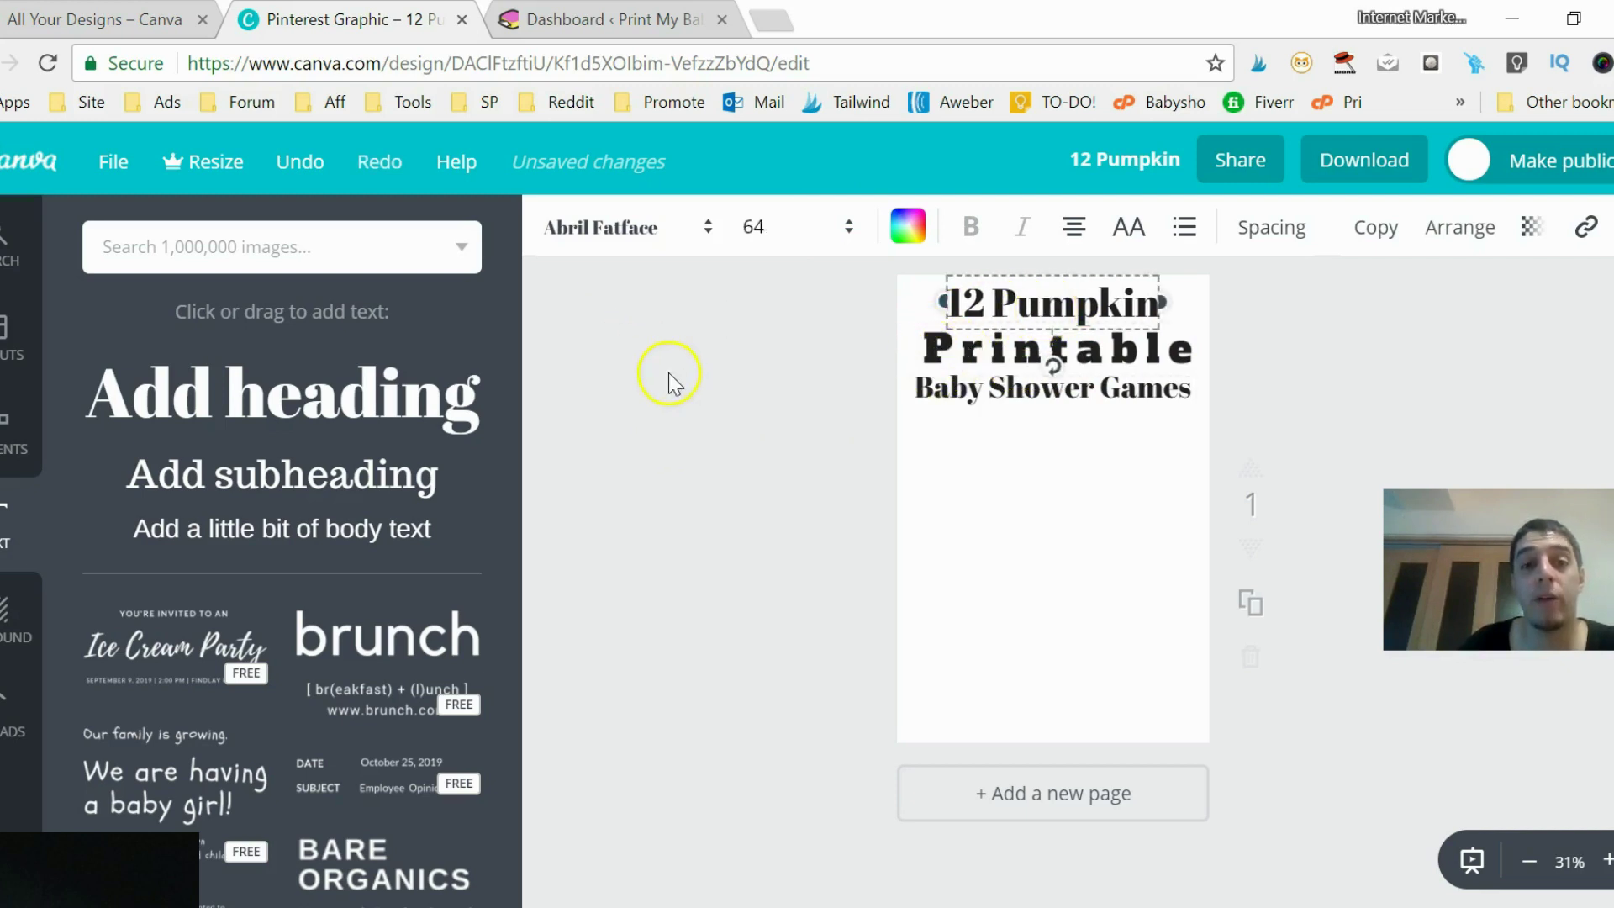
Add the uploaded pumpkin game images Baby Bingo, What's In Your Phone, Baby Word Search, How Long Until a Baby, I've Never and Word Scramble.
left_click(7, 643)
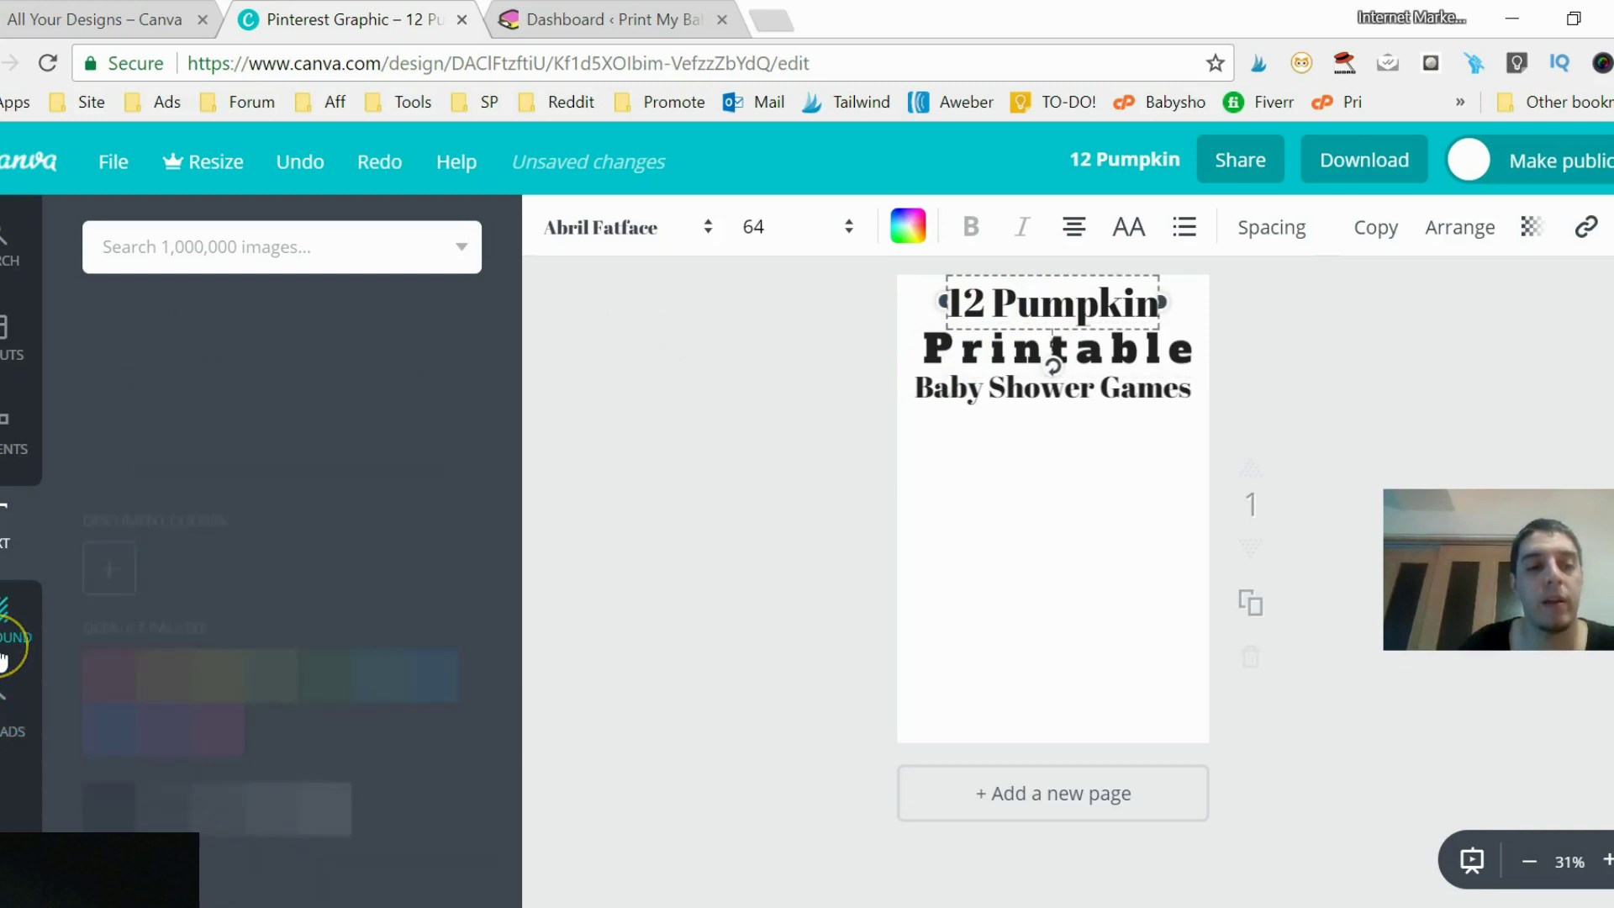
left_click(10, 702)
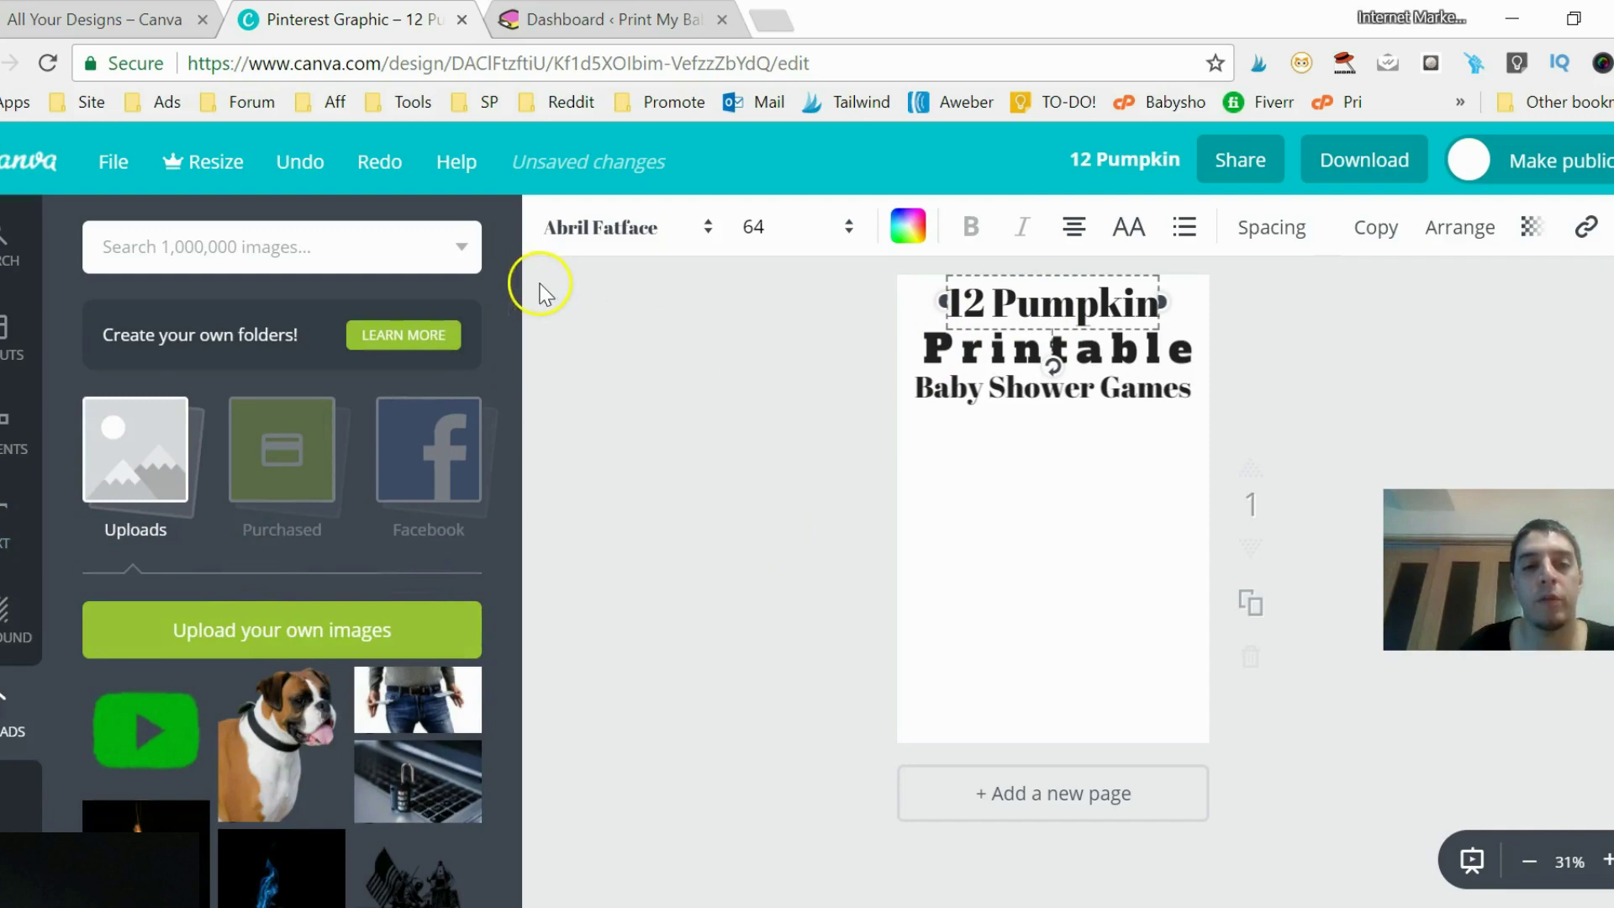
left_click_drag(510, 298, 527, 732)
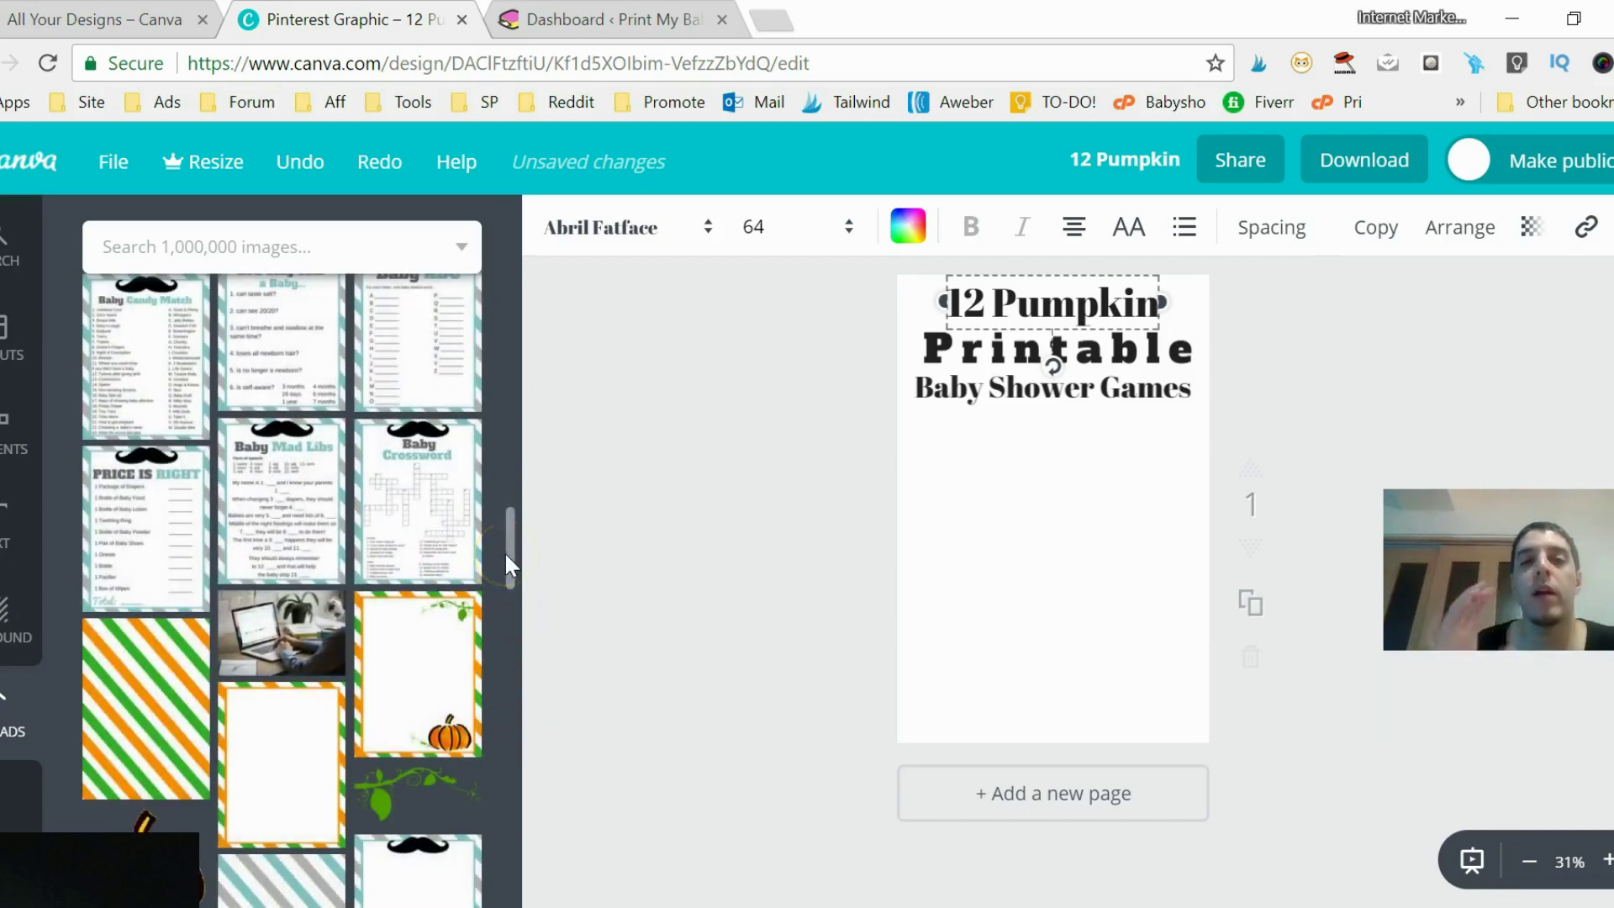
left_click_drag(505, 551, 513, 437)
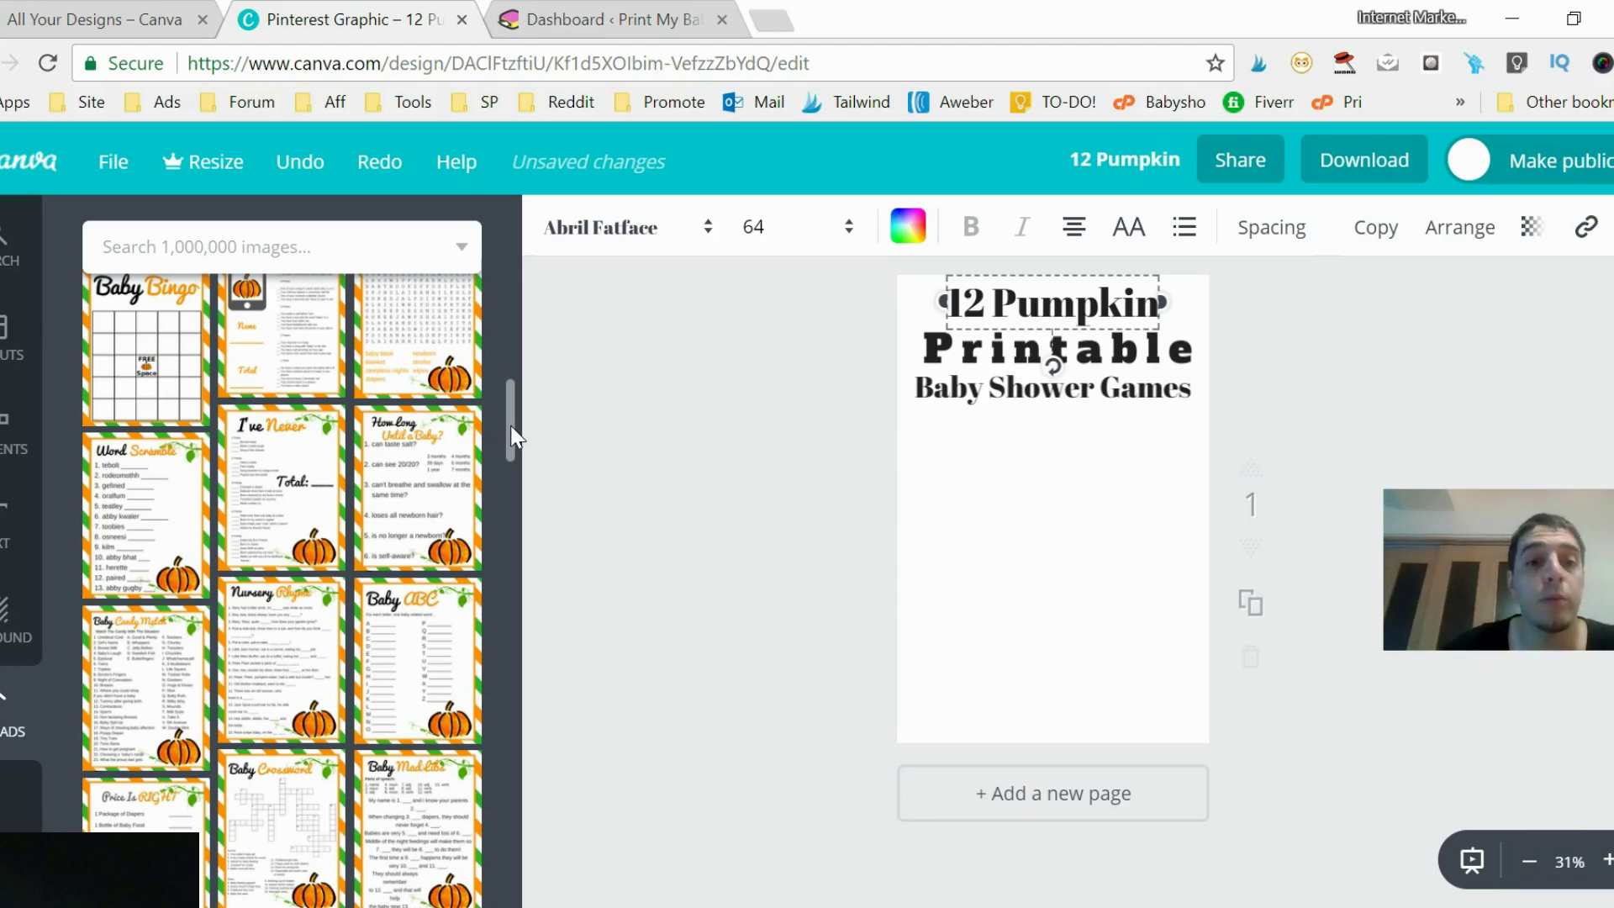
scroll(515, 428, "up", 2)
left_click(164, 555)
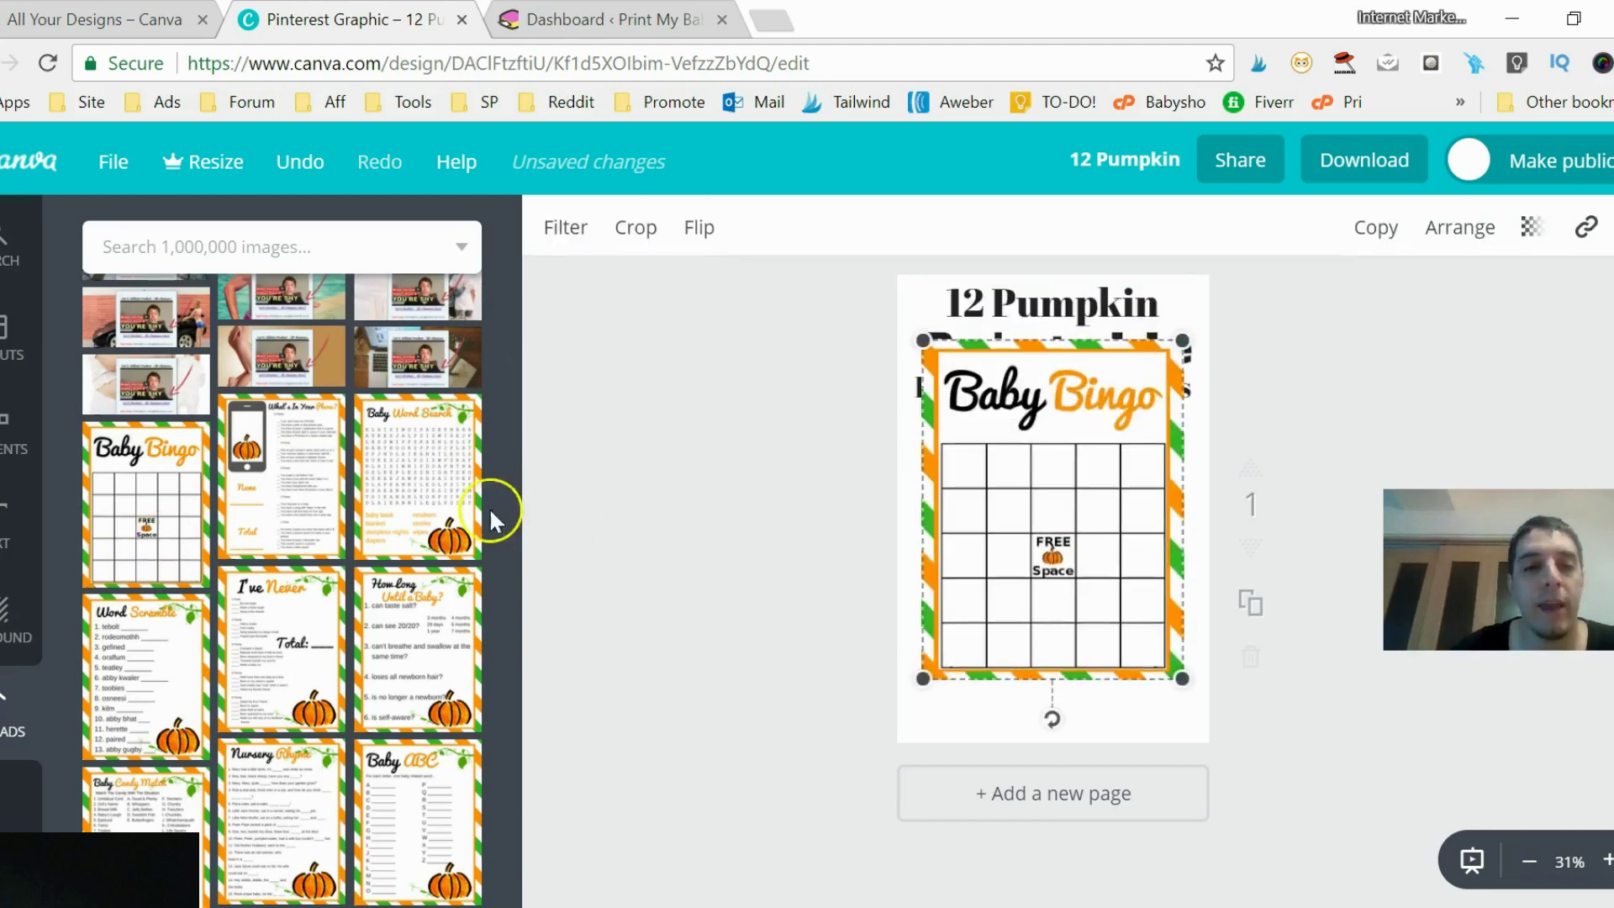
left_click(306, 507)
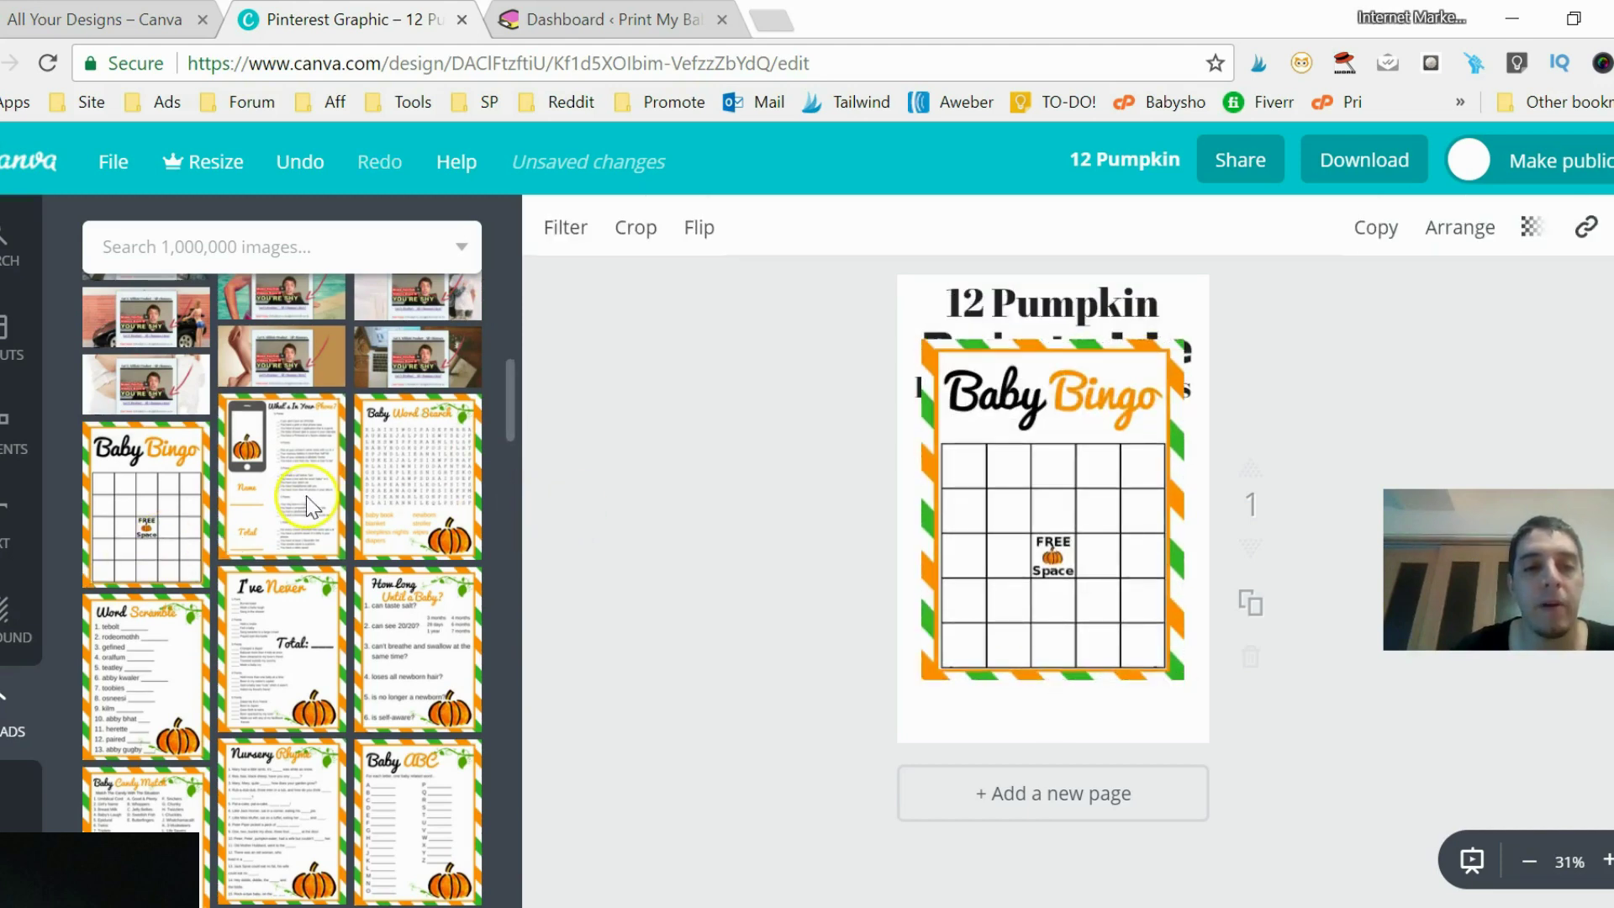
left_click(394, 507)
left_click(438, 689)
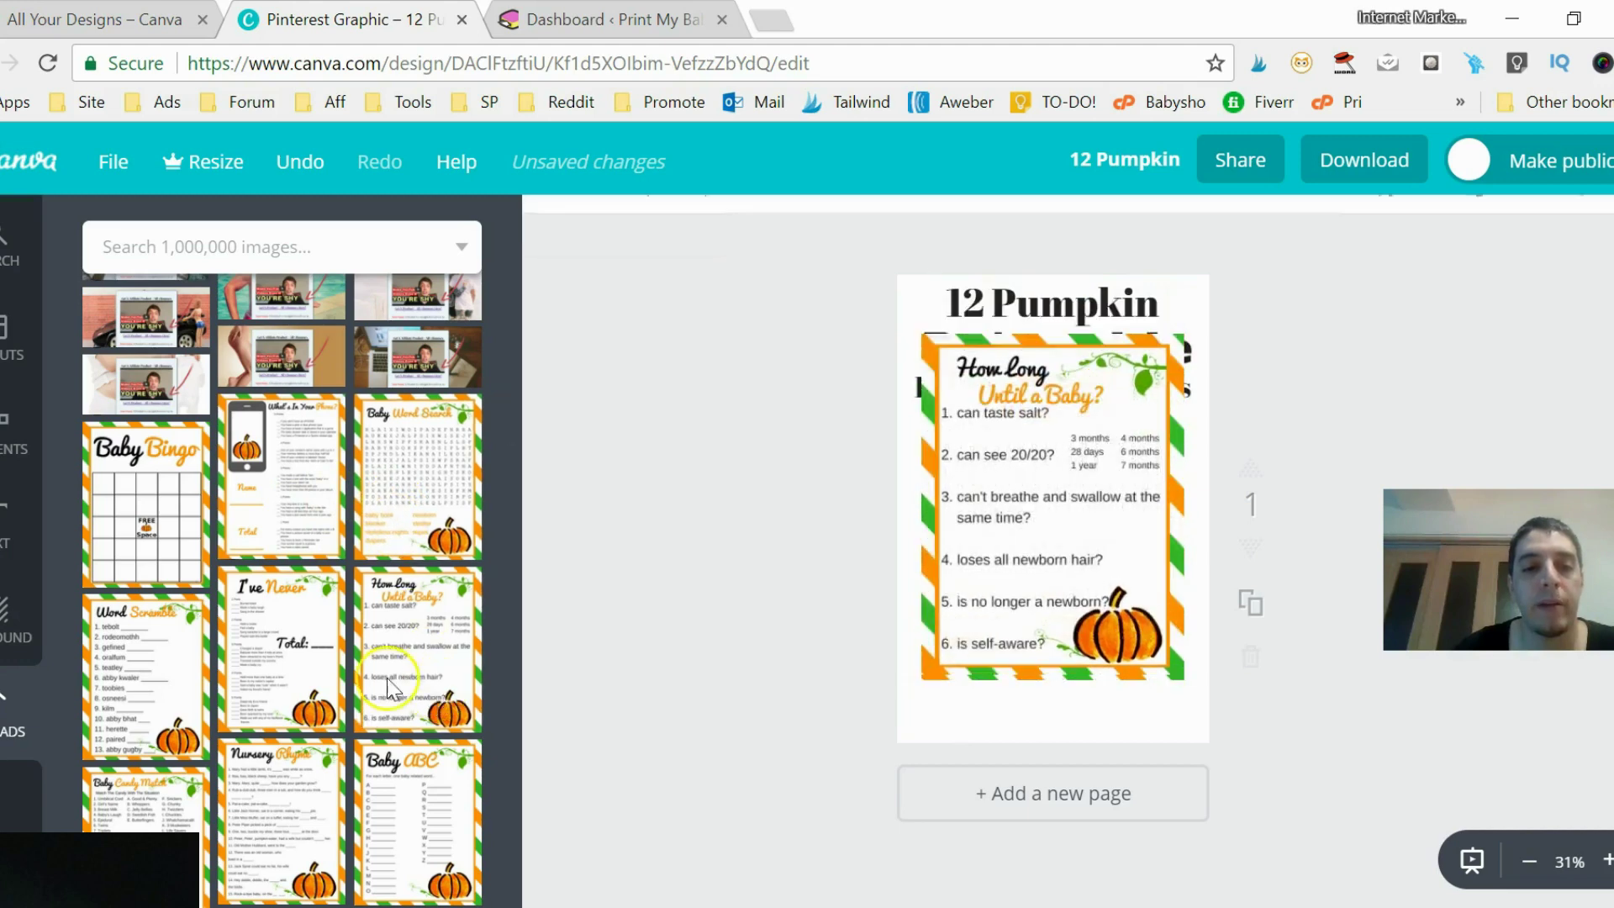
left_click(302, 667)
left_click(189, 677)
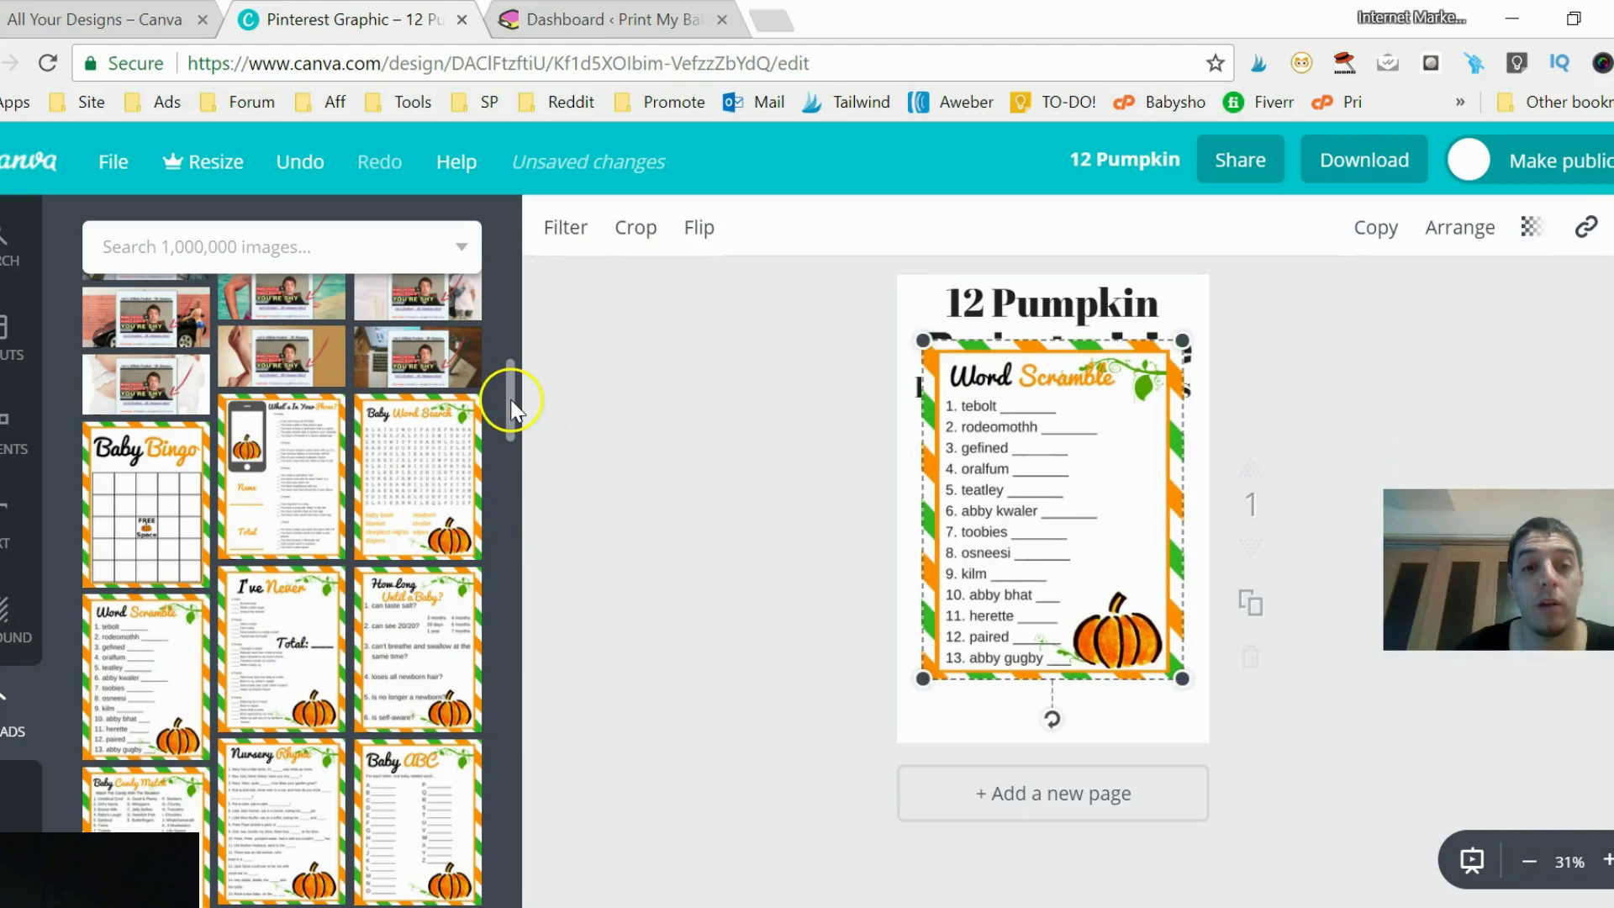
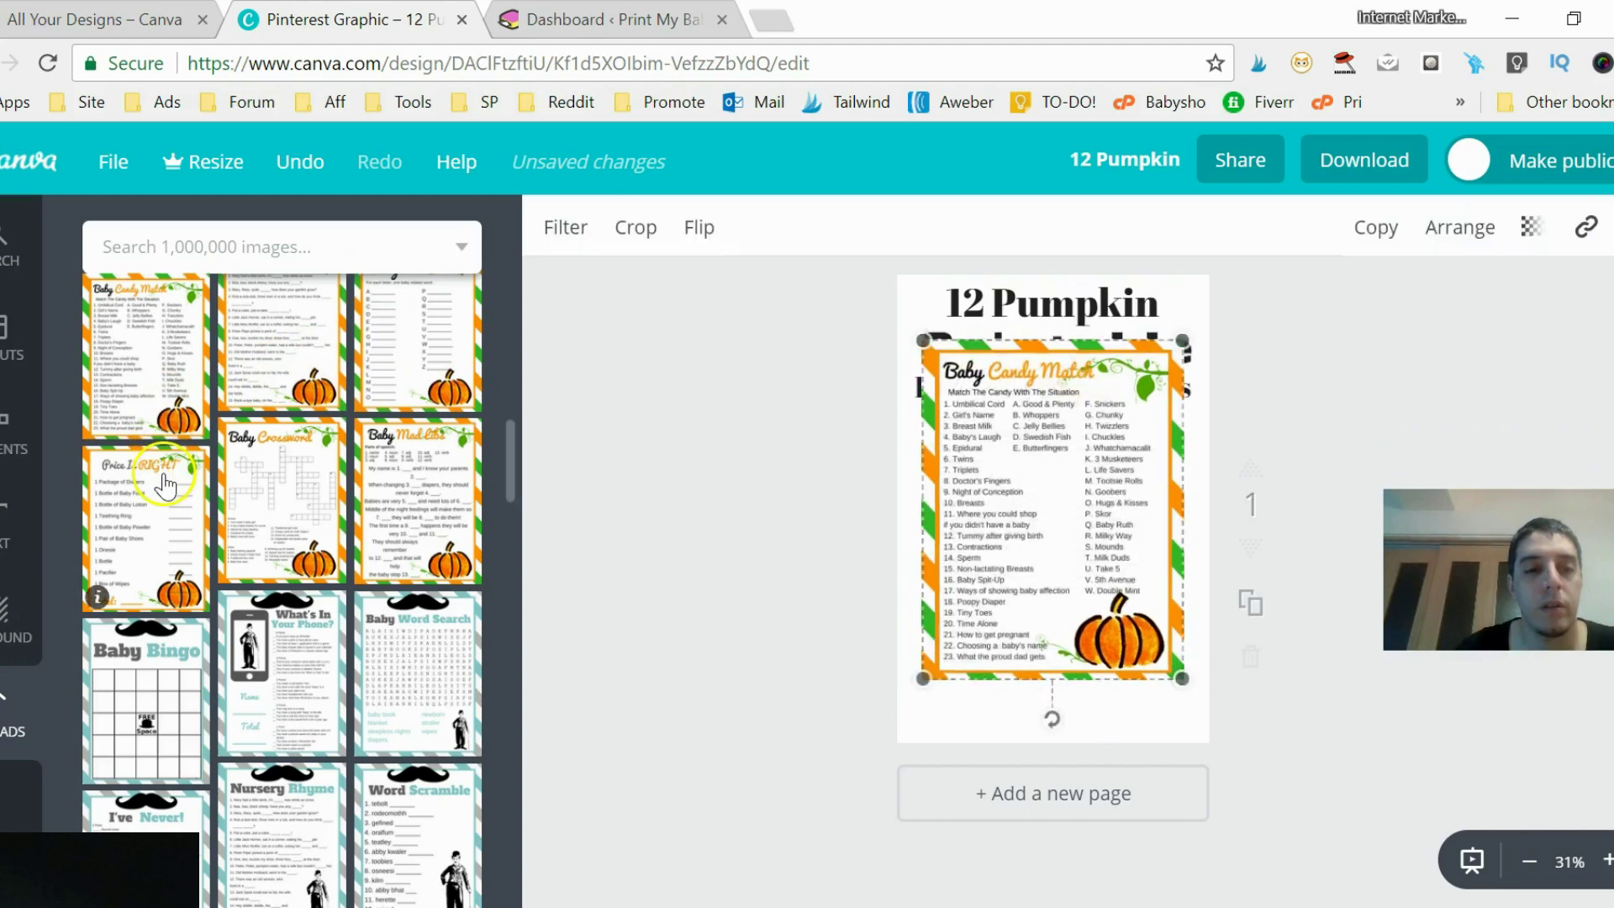
Add the uploaded pumpkin versions of Price Is Right, Baby Crossword and Baby Mad Libs to the page.
left_click(164, 484)
left_click(266, 508)
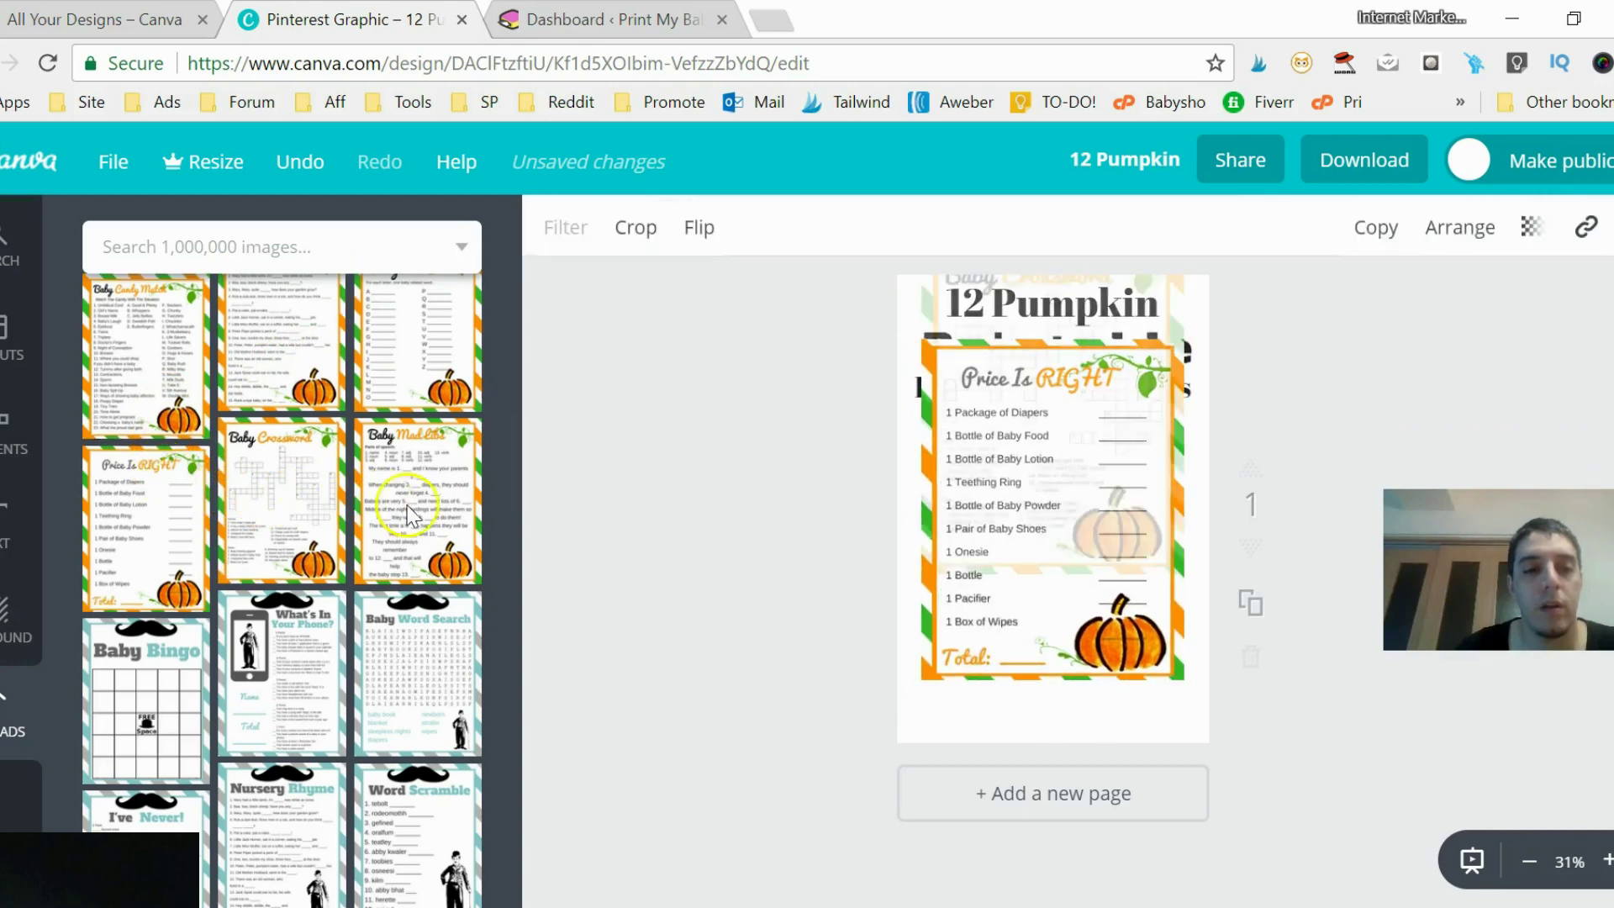
left_click_drag(420, 508, 1021, 492)
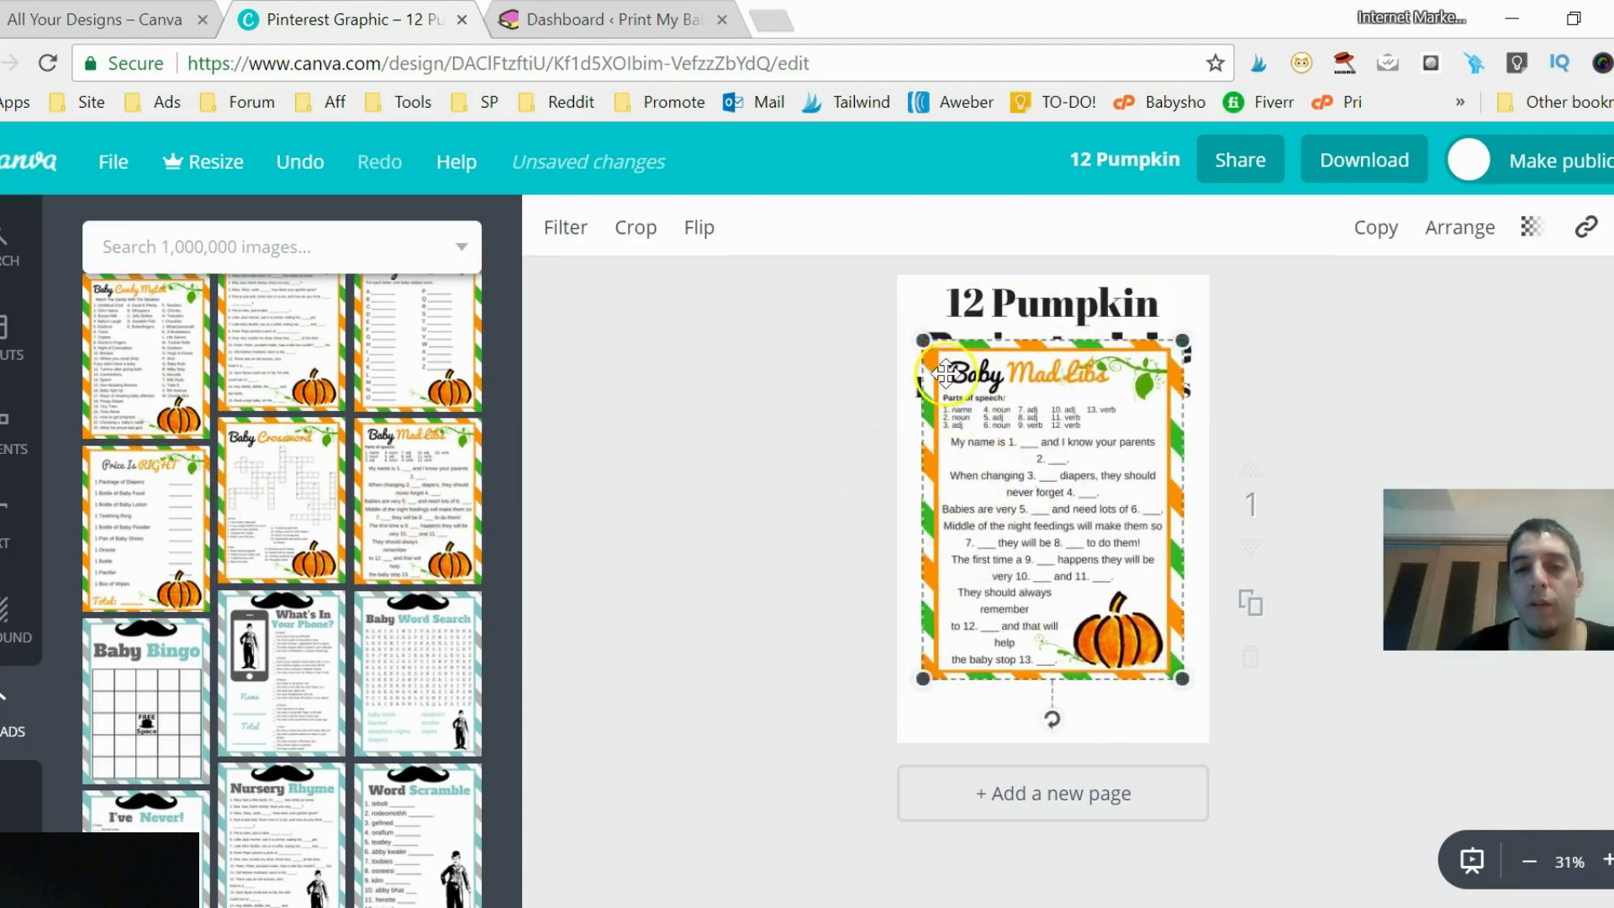
Shrink the Baby Mad Libs, Baby Crossword and Price Is Right images to small thumbnails at the stack's lower-right corner.
left_click_drag(948, 362, 1146, 585)
left_click(1037, 508)
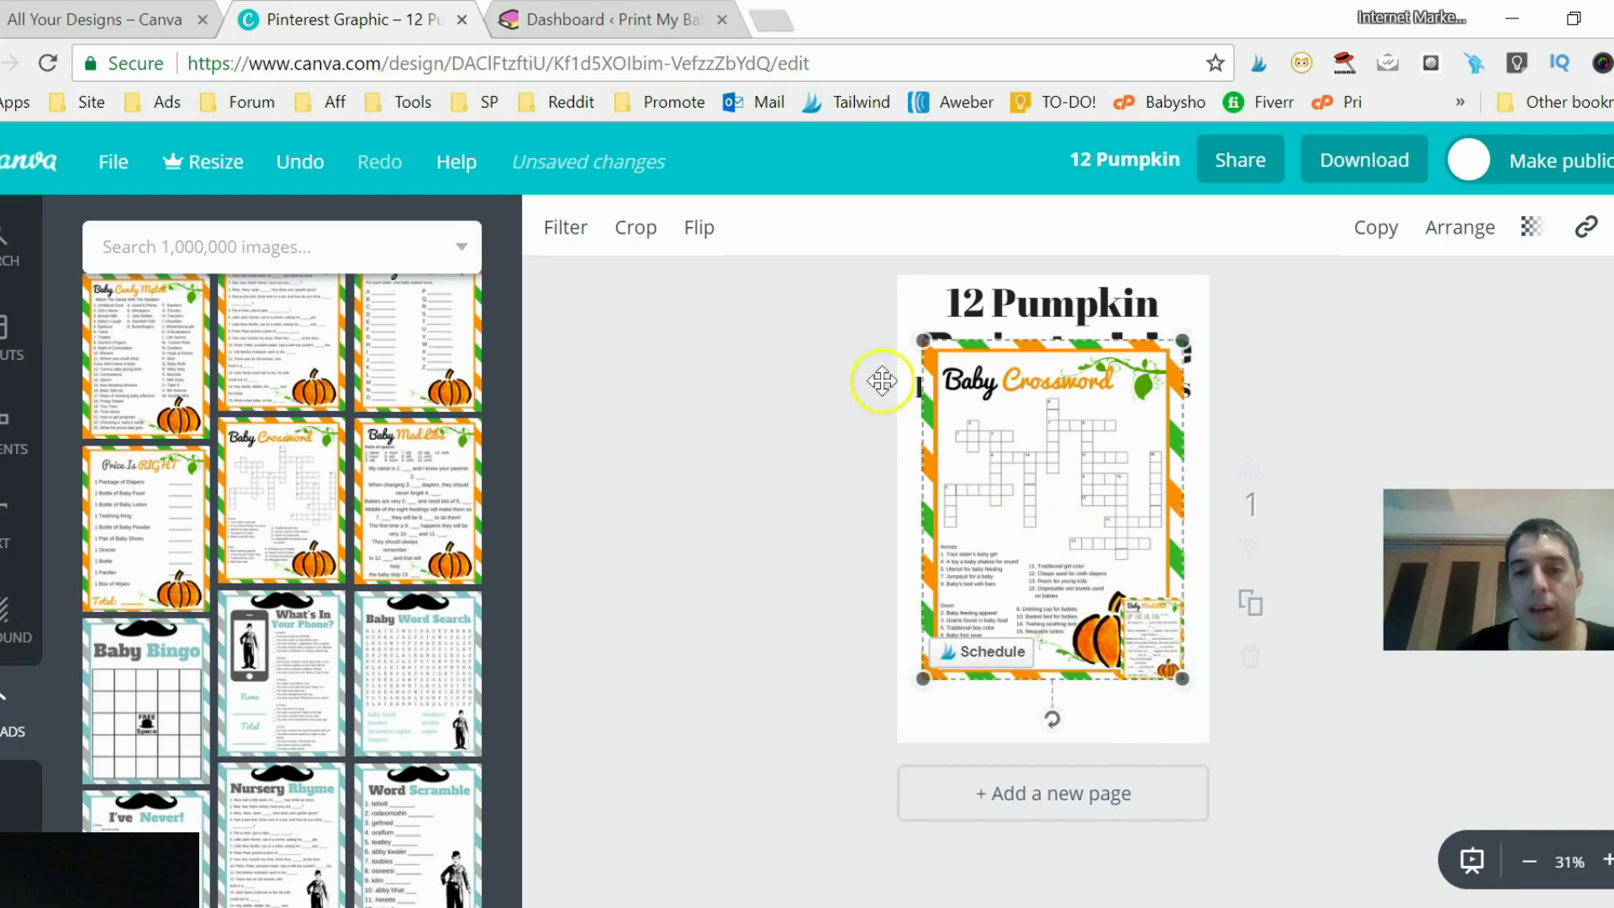
left_click_drag(911, 332, 1157, 555)
left_click(941, 393)
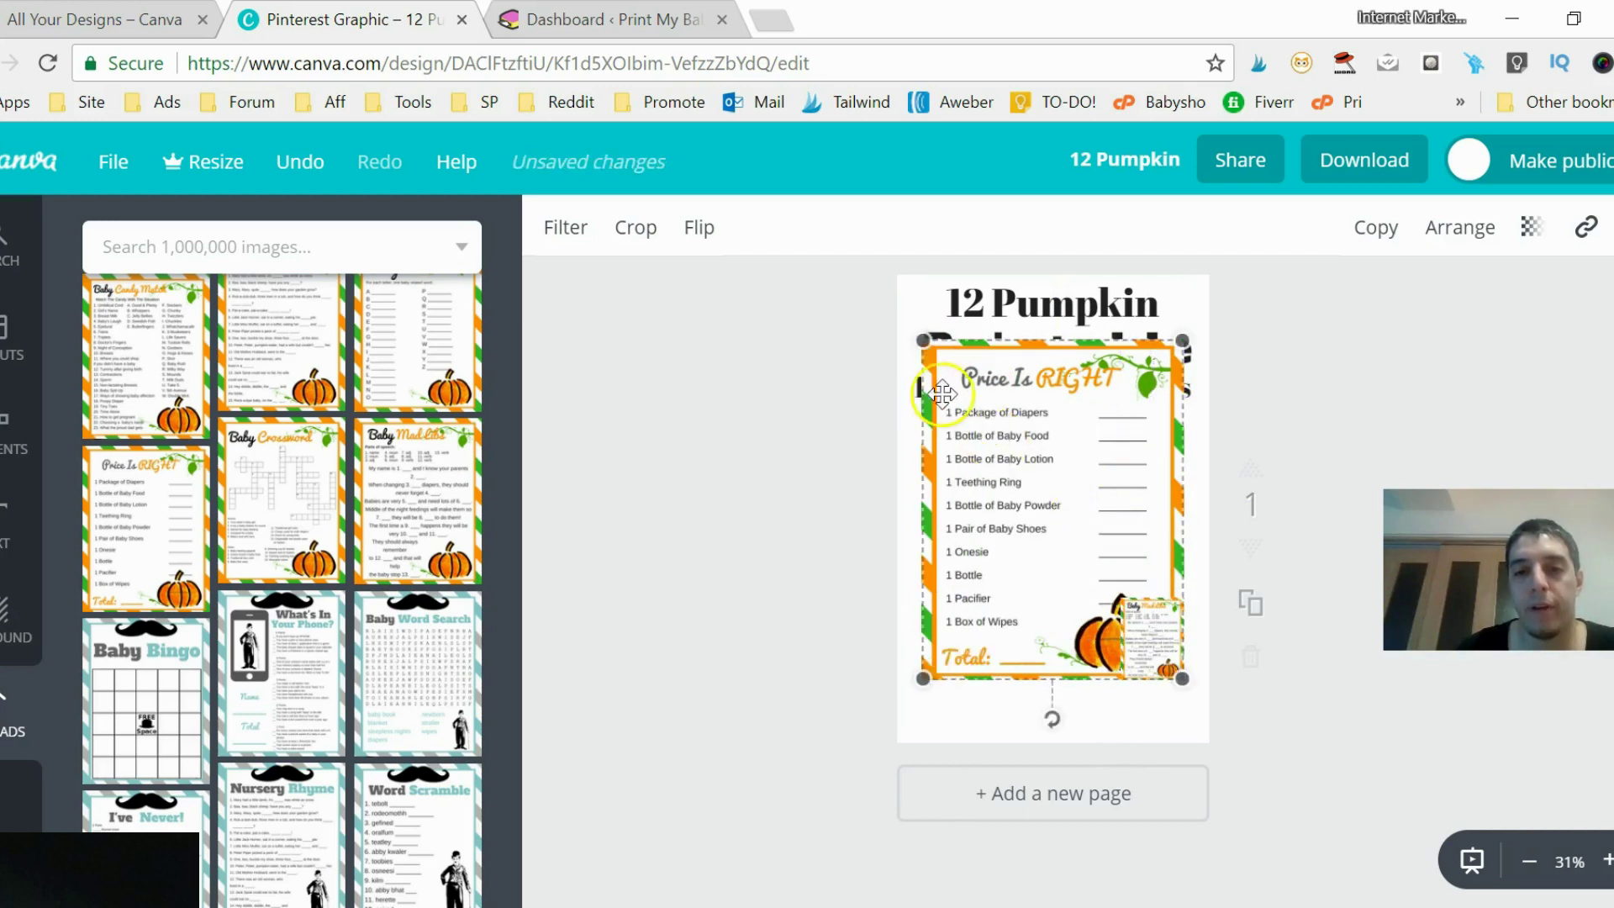
left_click_drag(923, 341, 1147, 583)
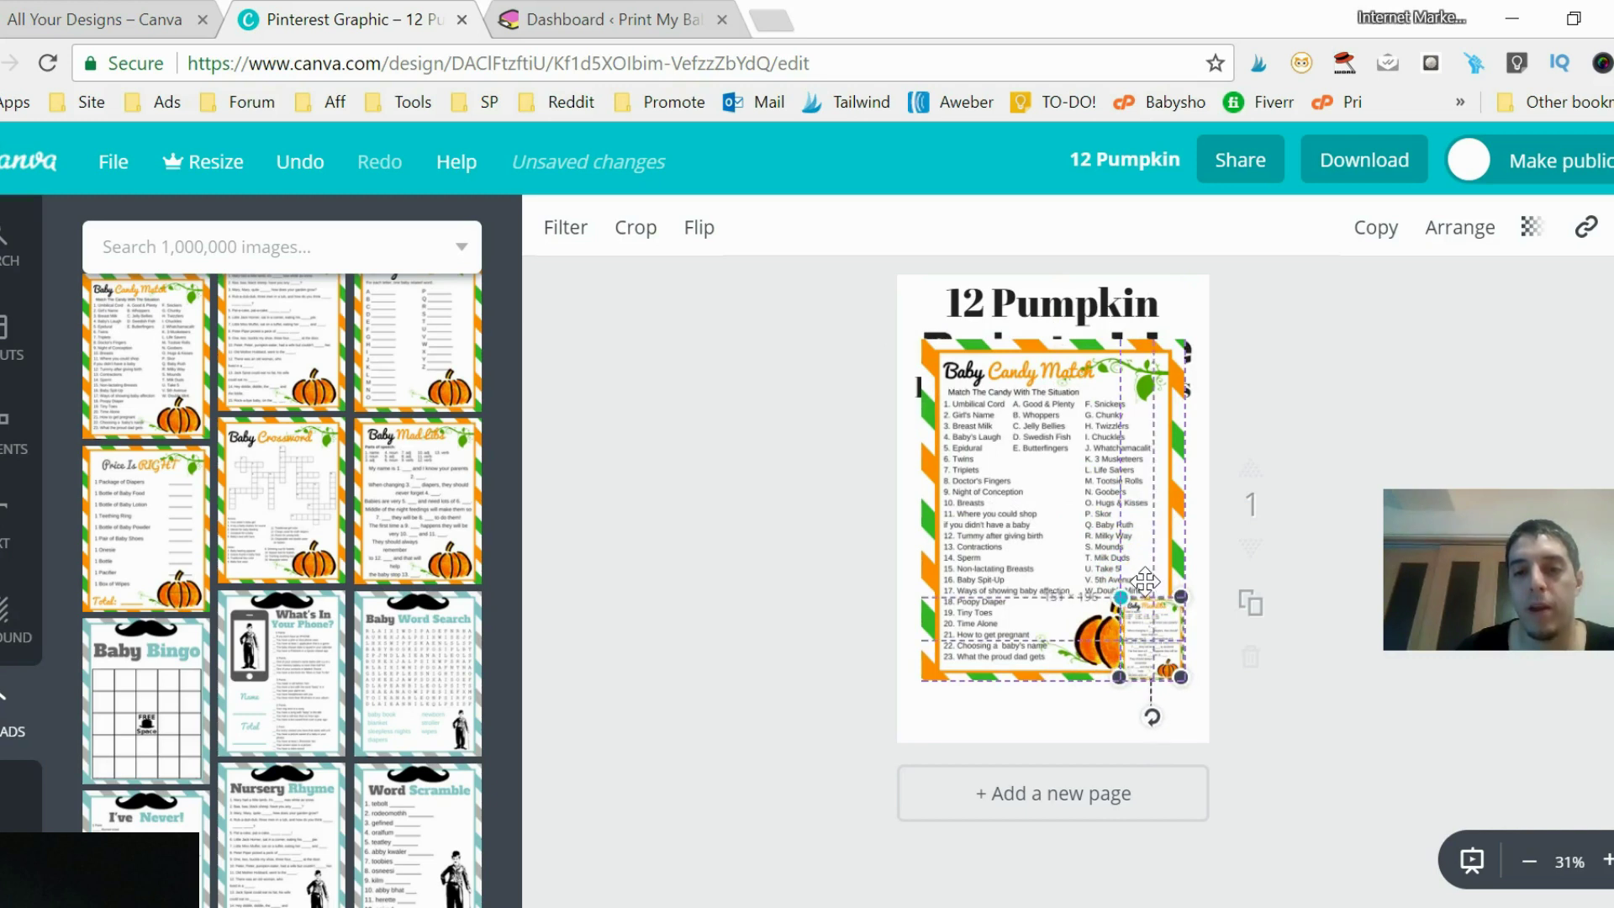
left_click_drag(1145, 581, 1145, 581)
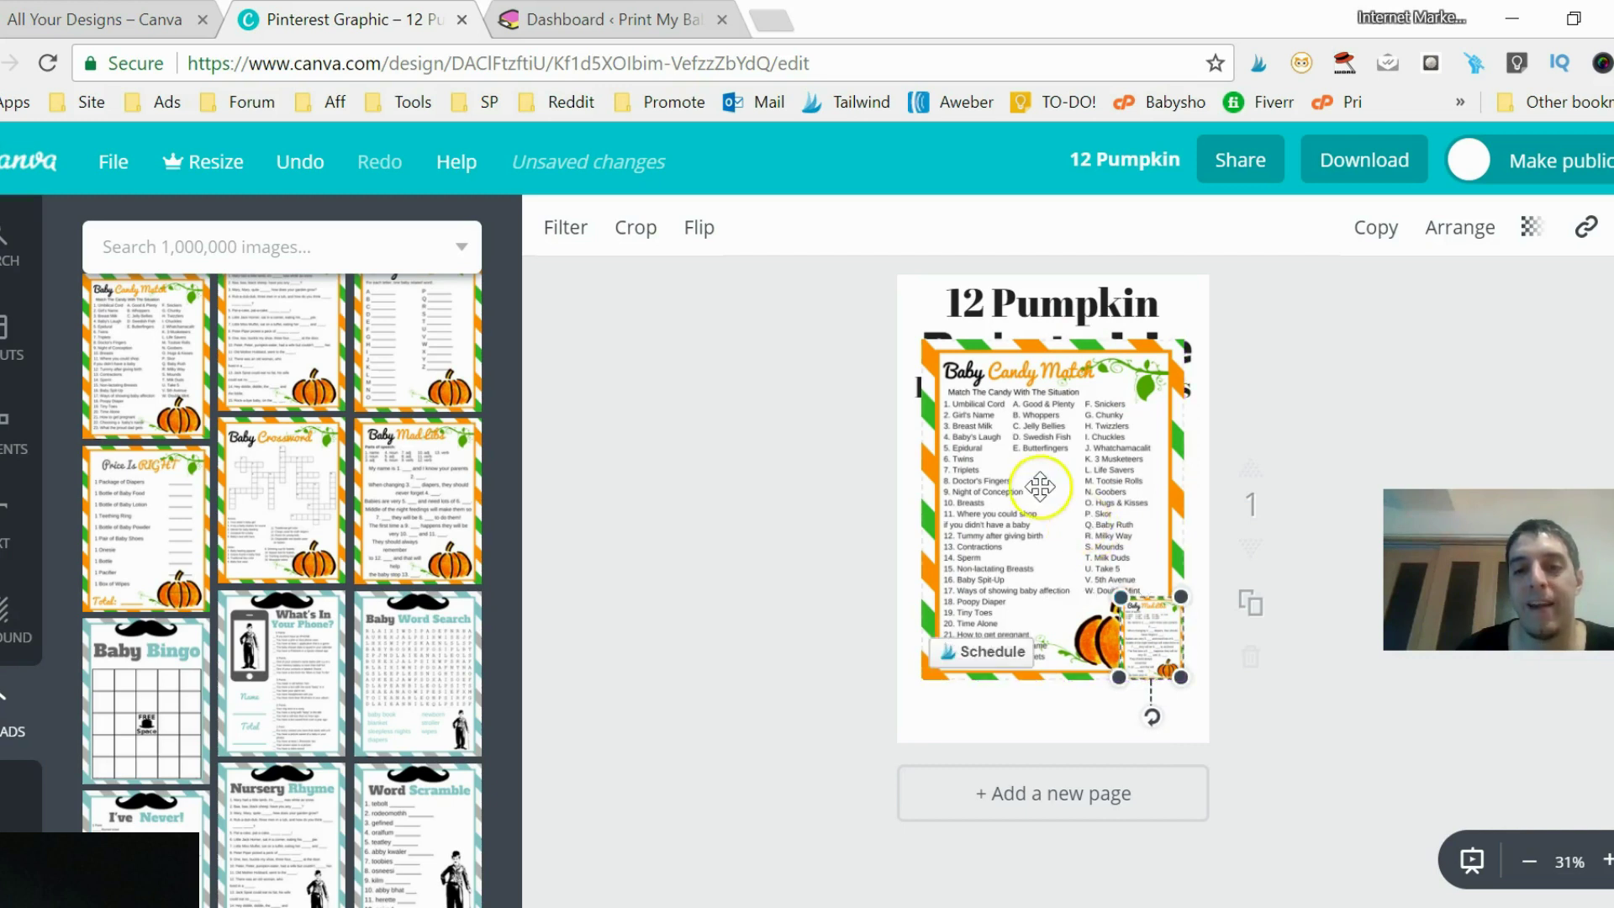
Shrink the Baby Candy Match image to about 147 × 190 and Nursery Rhyme to about 152 × 197, keeping their lower-right corners fixed.
left_click(1026, 471)
left_click_drag(931, 348, 1163, 582)
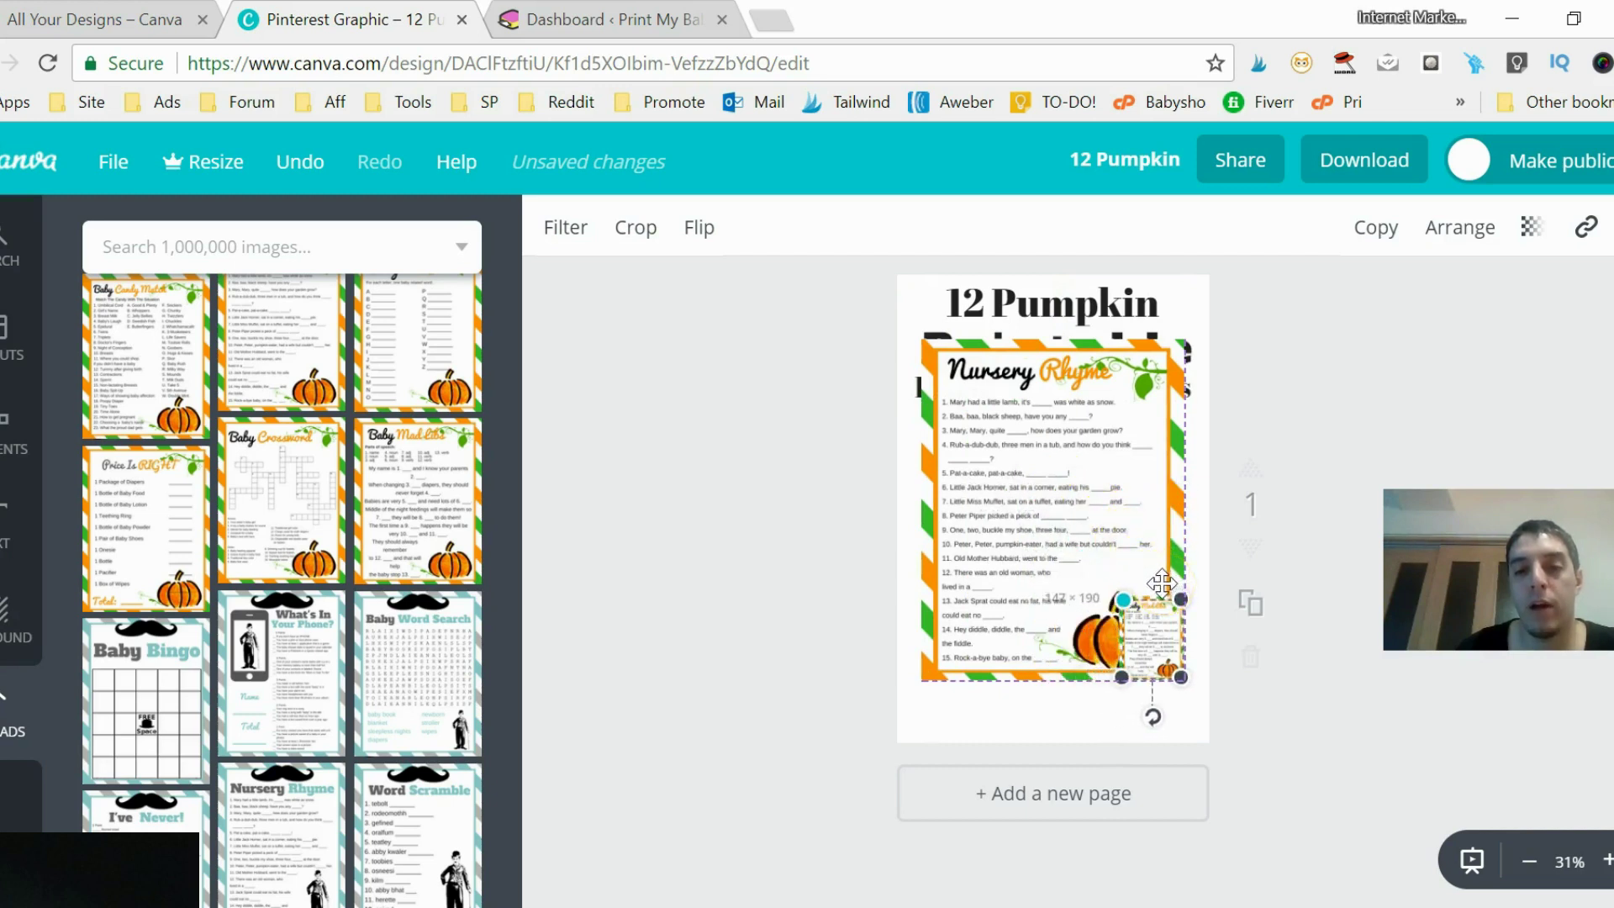
left_click_drag(1161, 581, 1161, 581)
left_click(1051, 500)
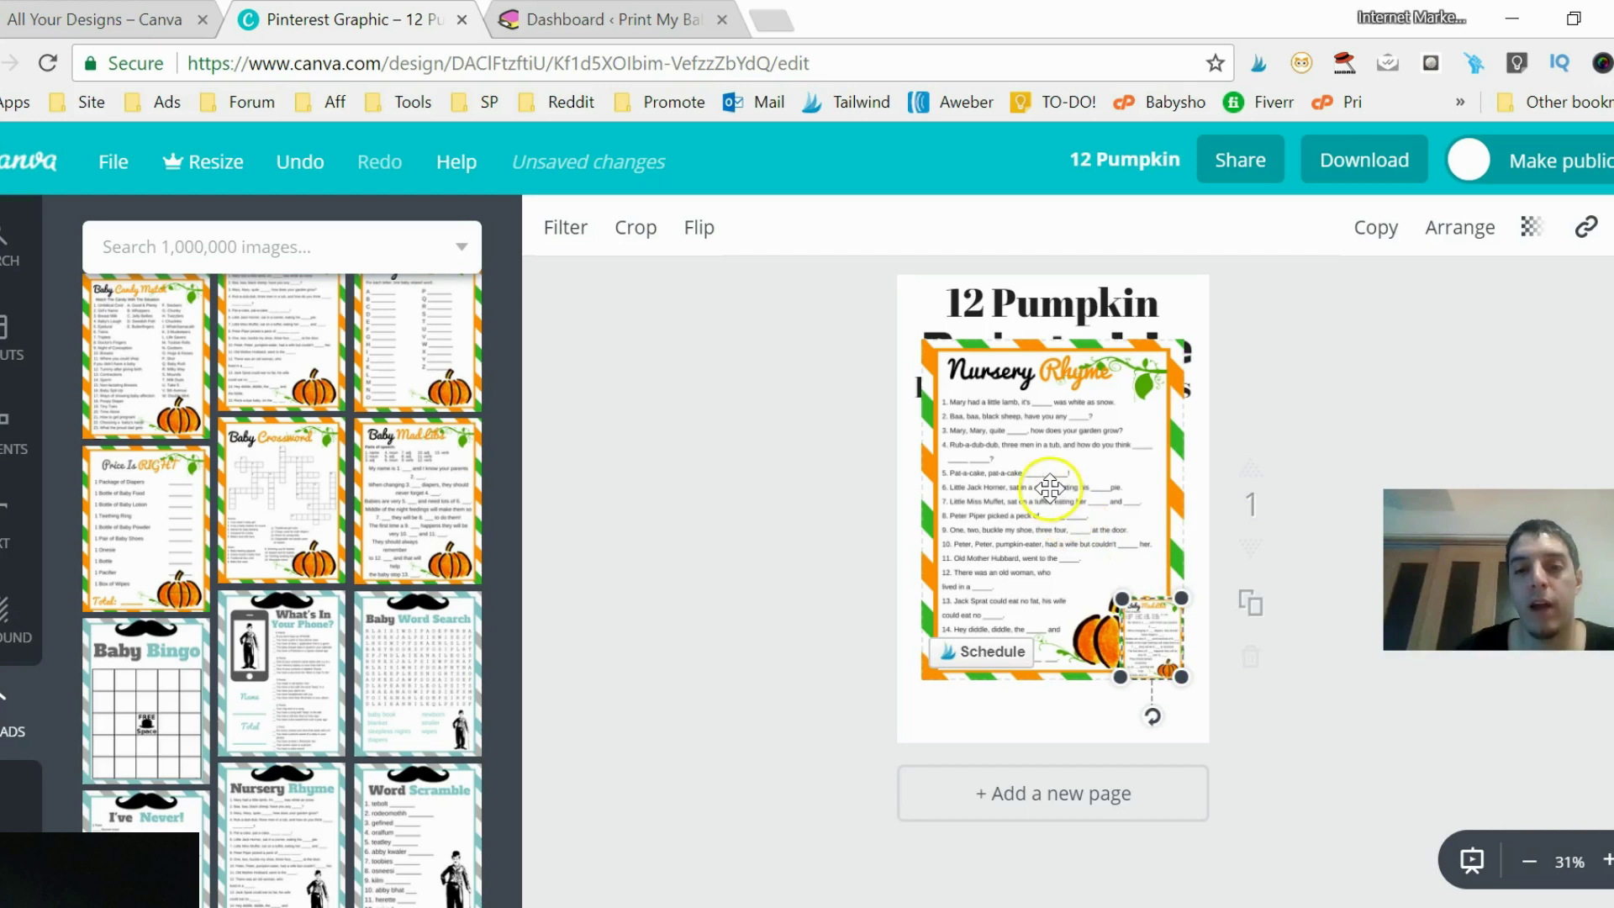
left_click_drag(922, 338, 1157, 563)
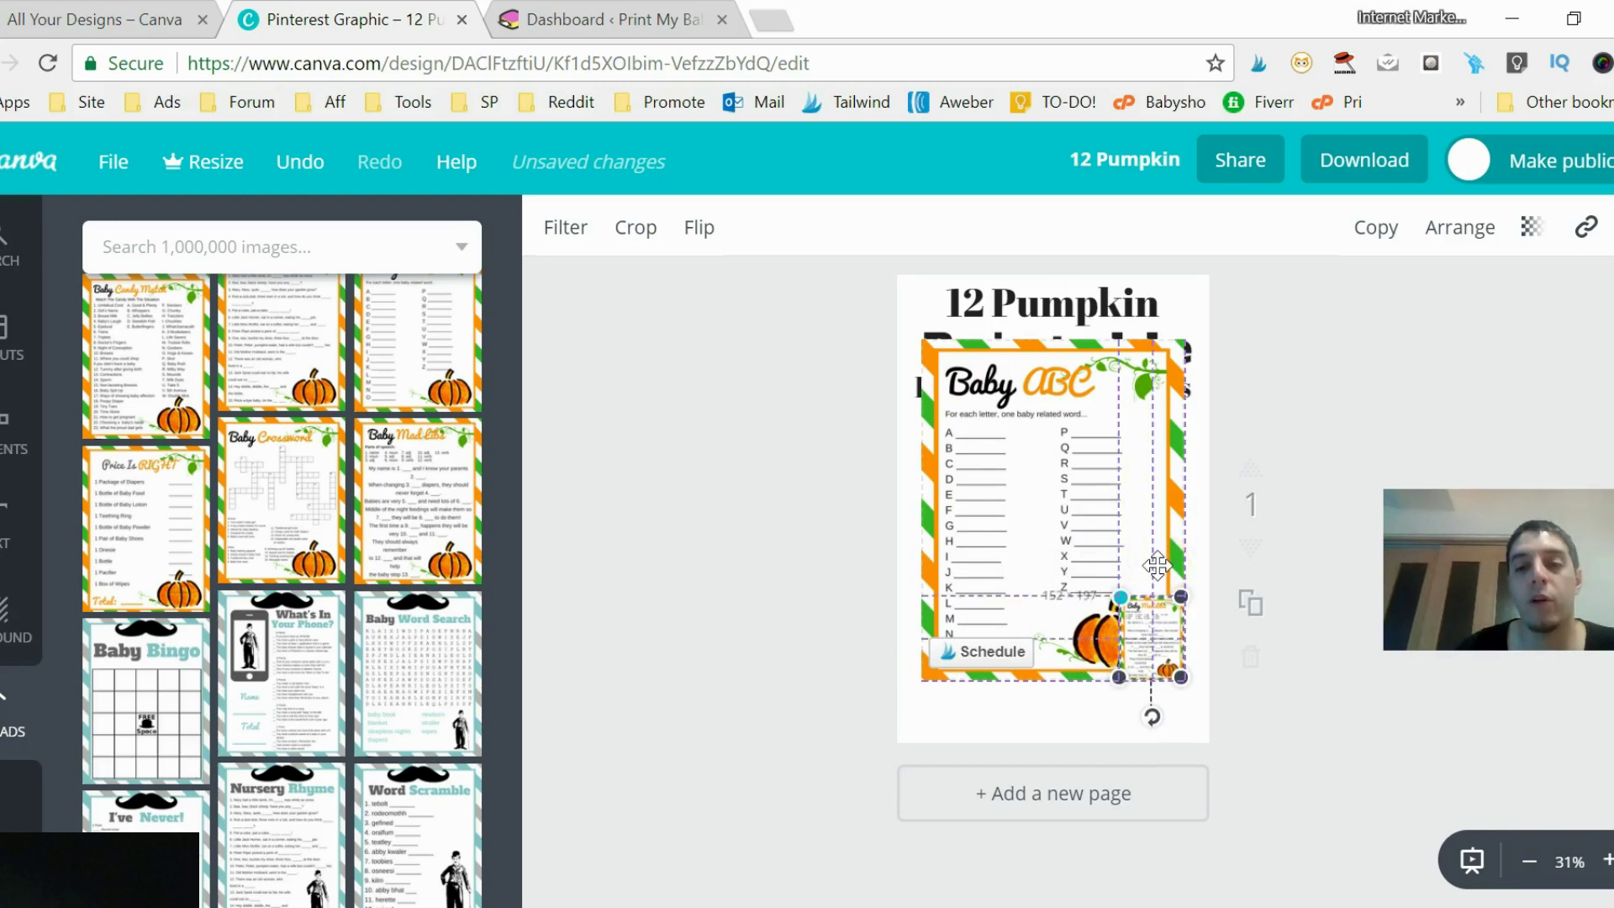
left_click_drag(1157, 562, 1157, 562)
Shrink the Baby ABC image to about 155 × 201 and Word Scramble to about 148 × 192 at the stack's lower-right corner.
left_click(1026, 477)
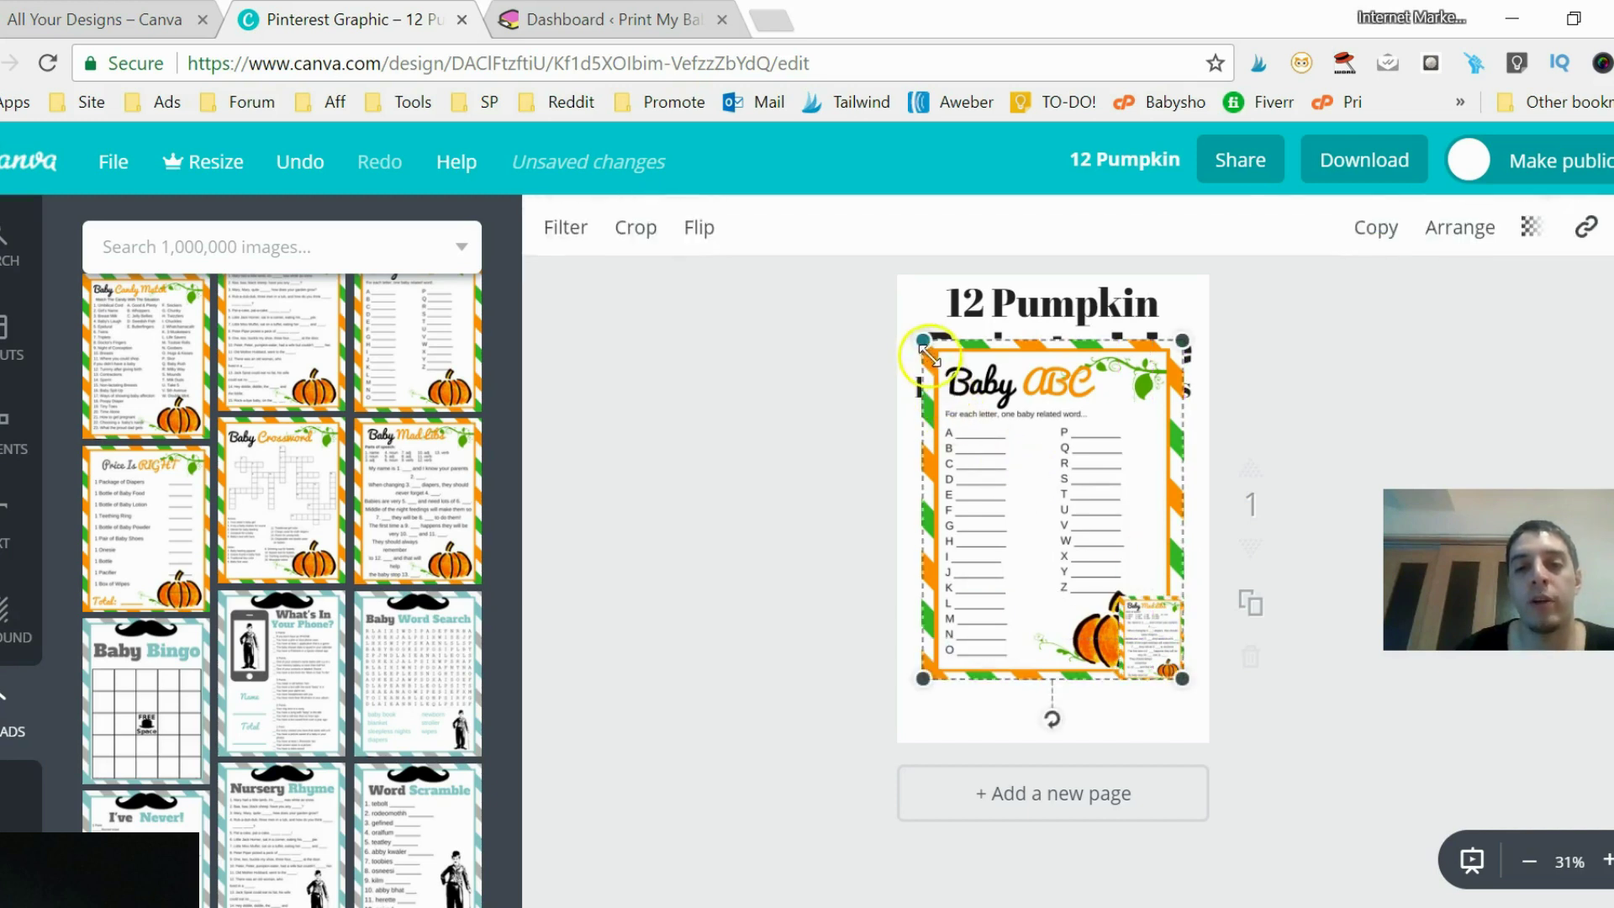
left_click_drag(923, 342, 1132, 577)
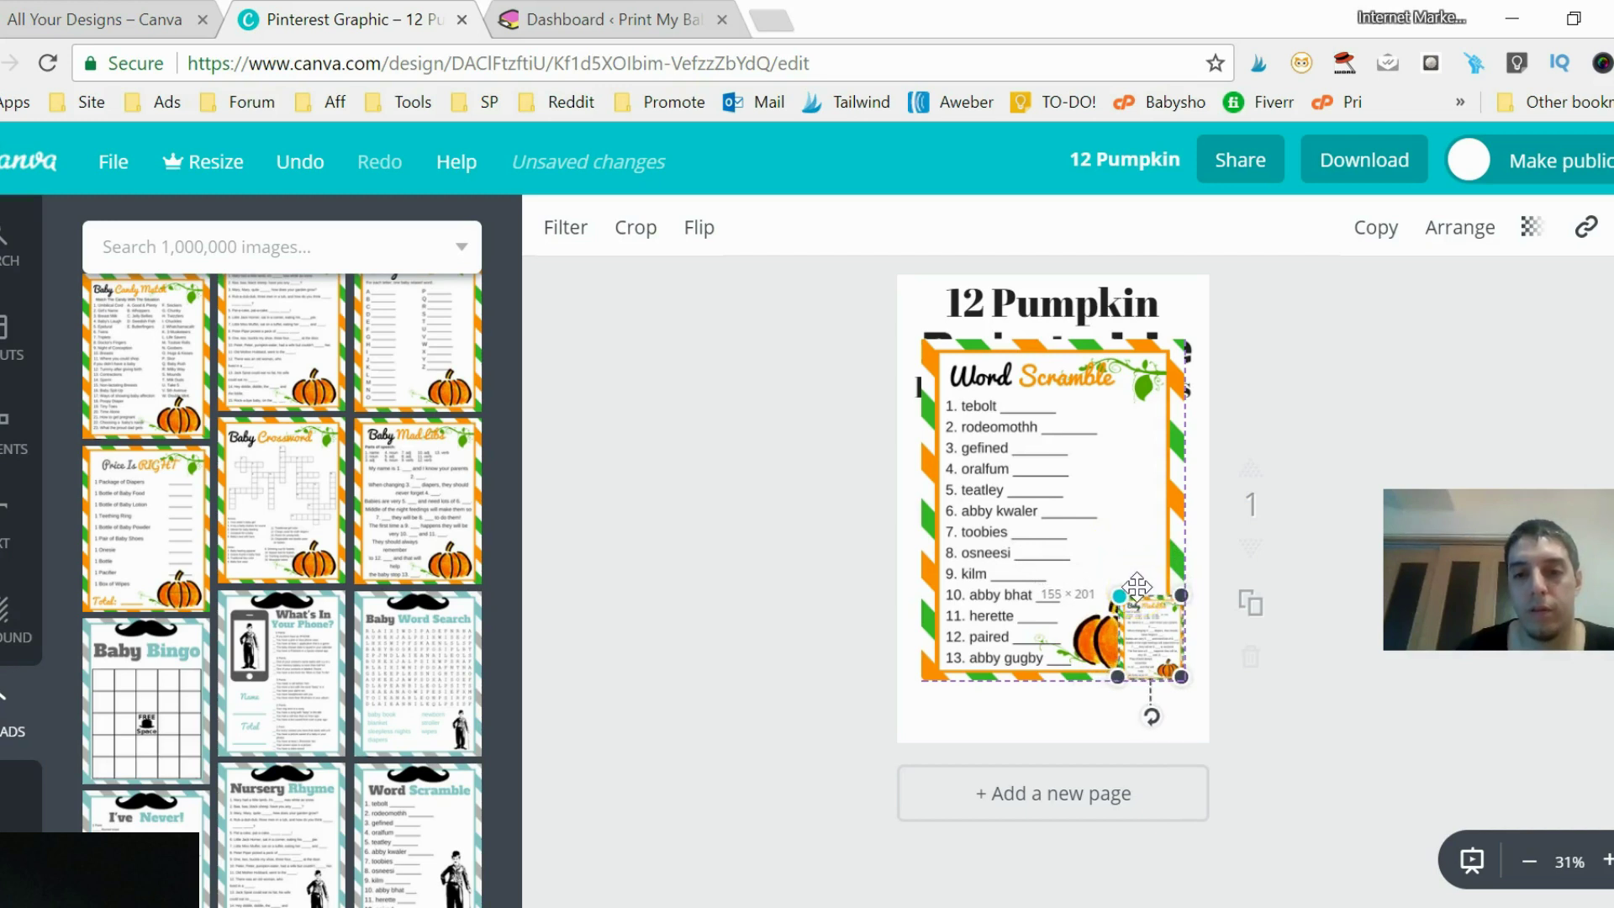
left_click_drag(1137, 586, 1139, 588)
left_click(1023, 476)
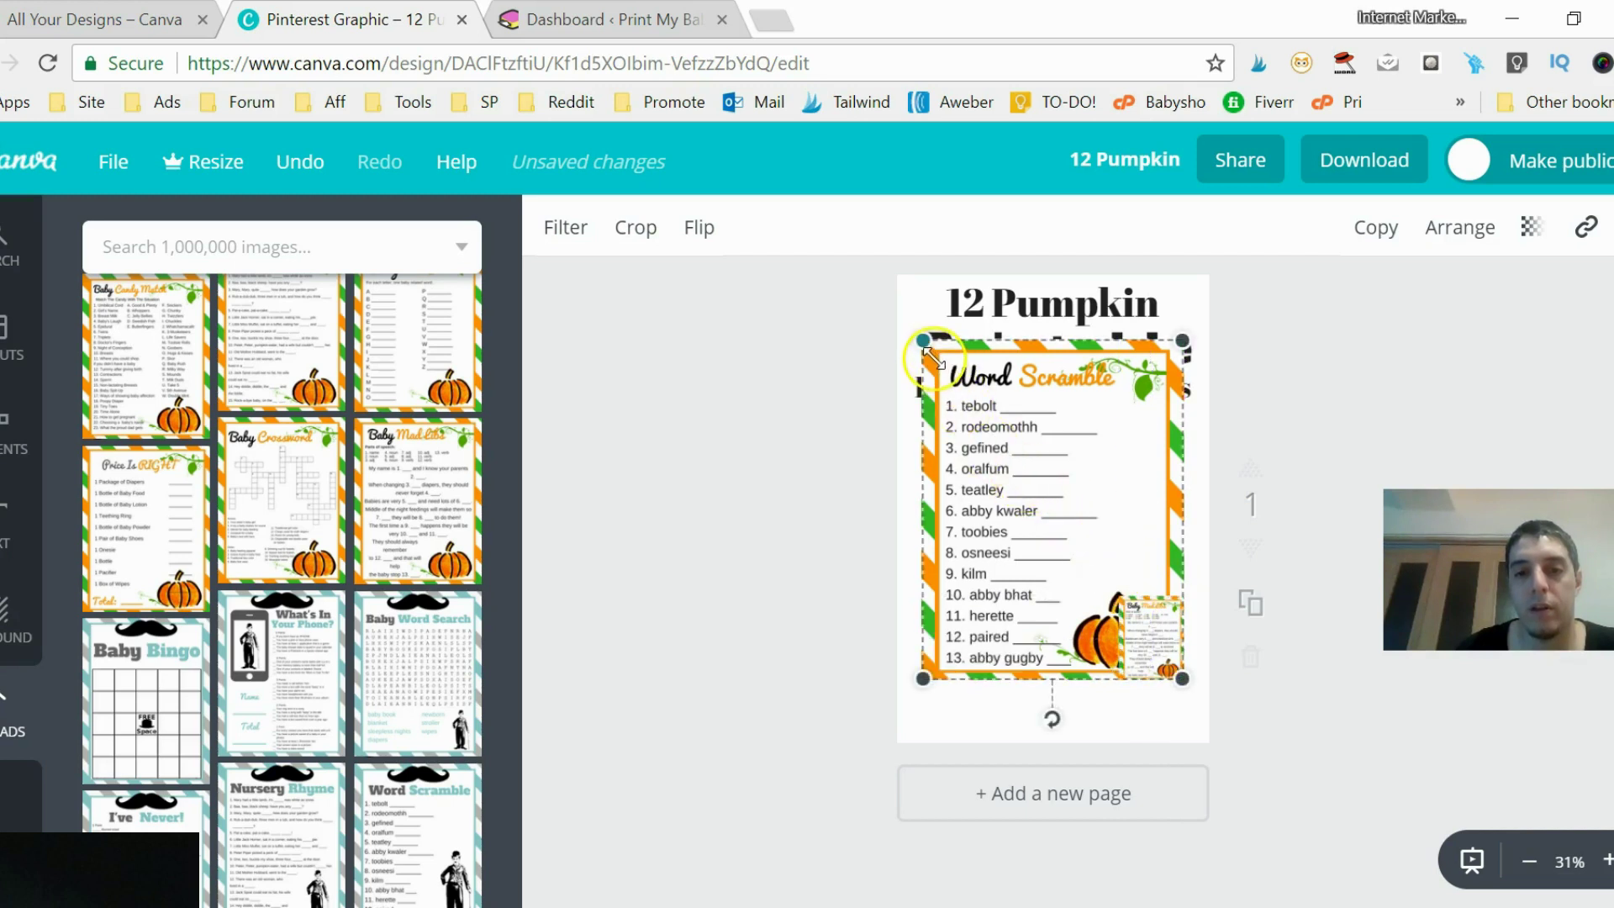
key("Delete")
left_click(1137, 588)
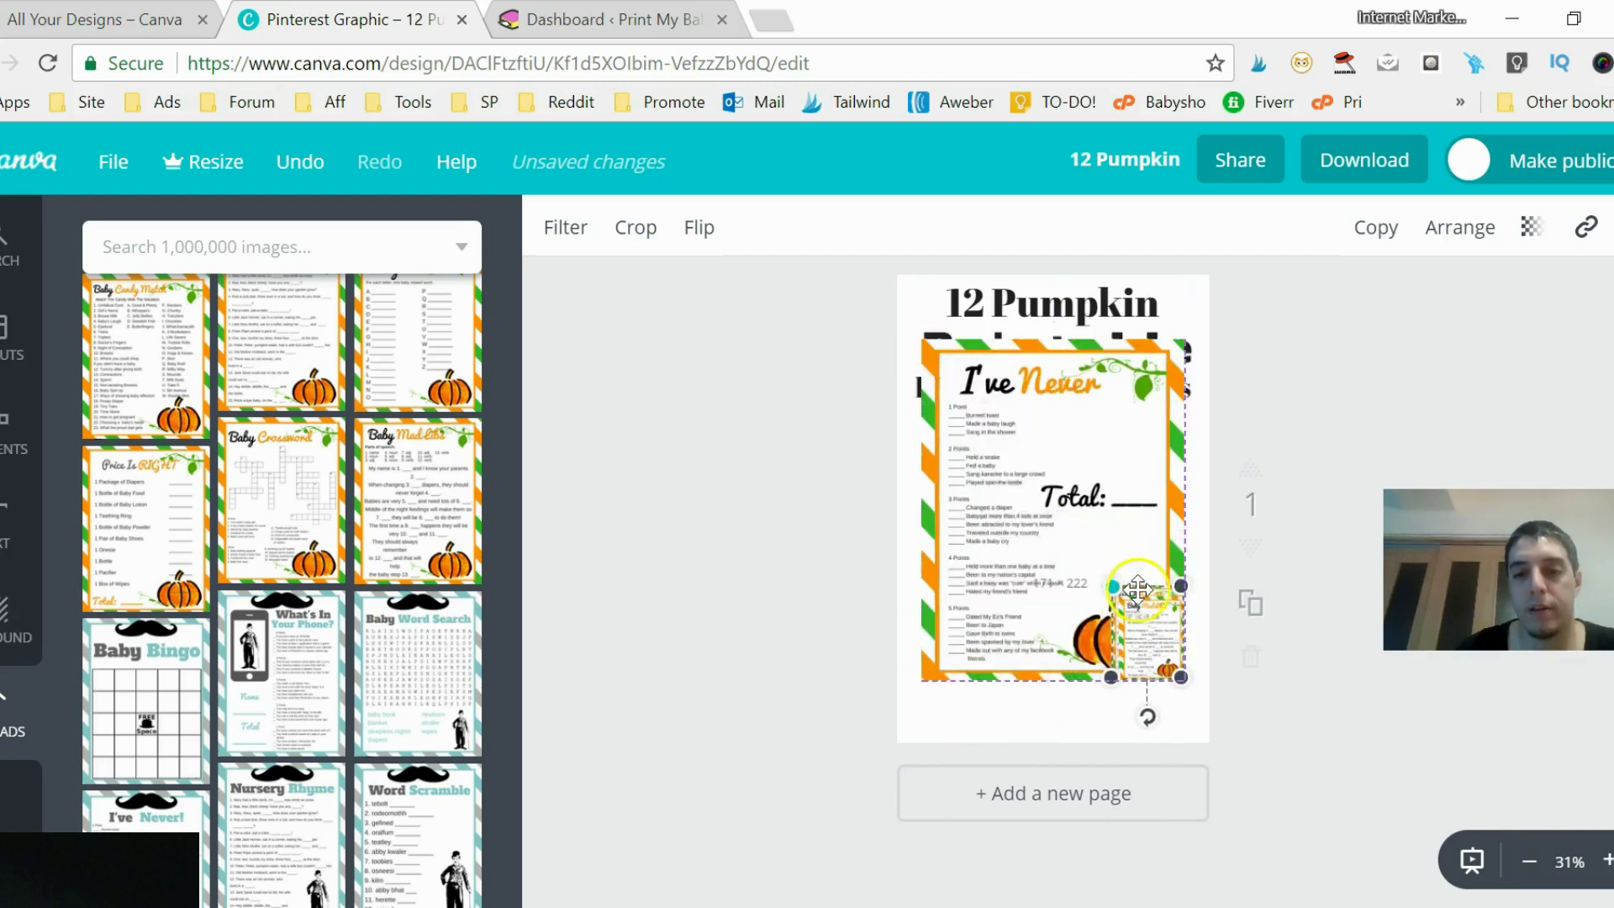
left_click_drag(1137, 588, 1144, 598)
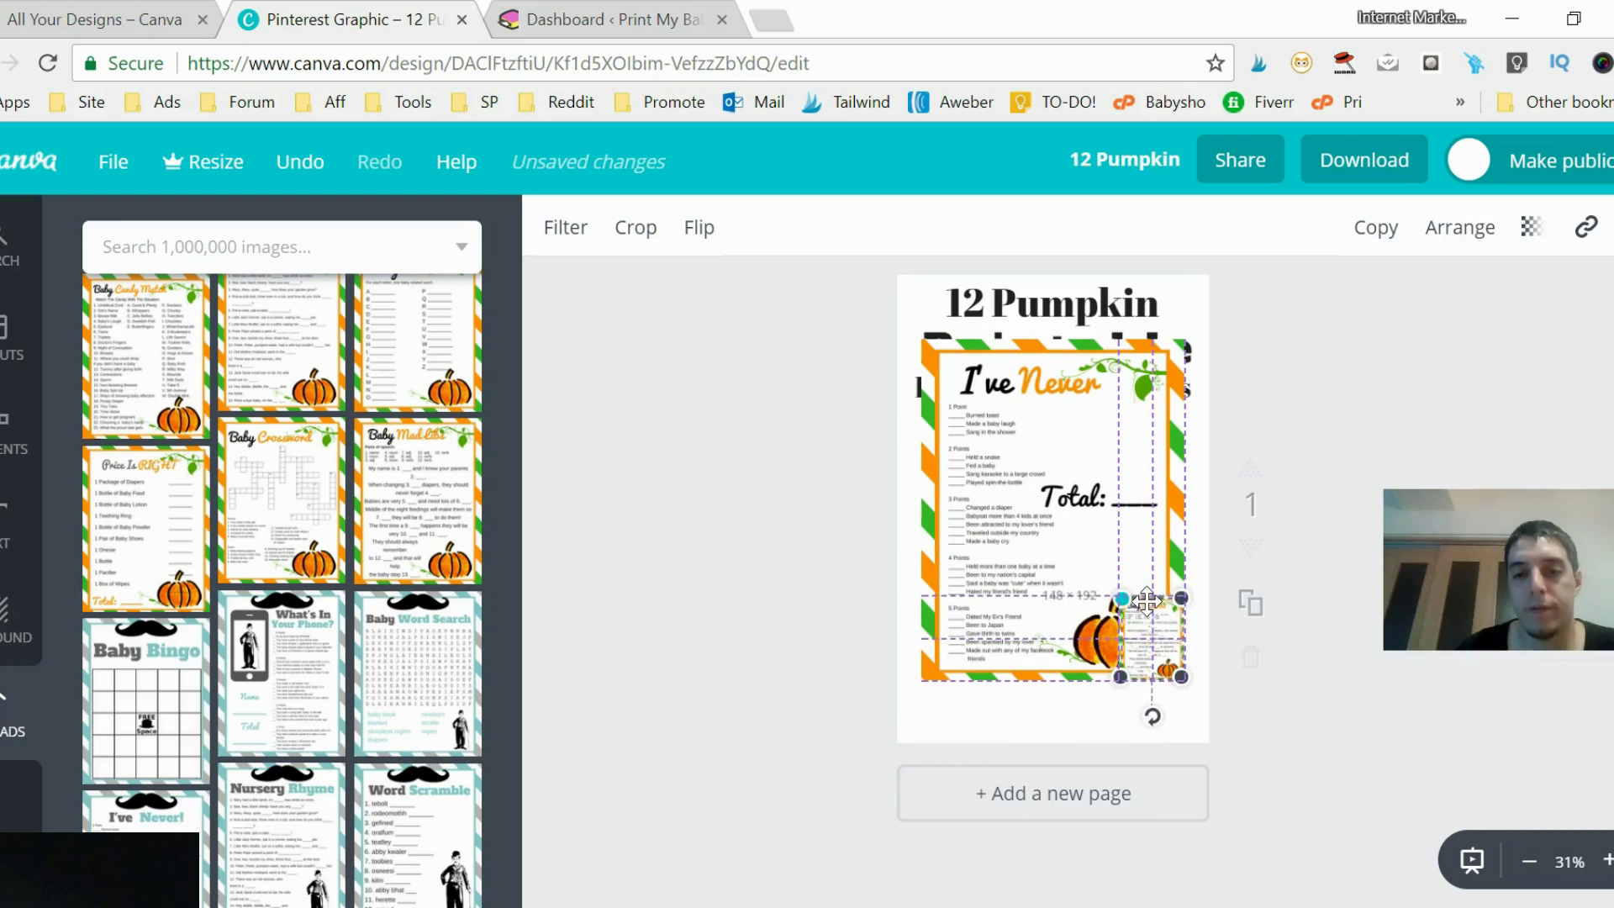
Shrink the I've Never image to about 153 × 198, keeping its lower-right corner fixed.
left_click(992, 455)
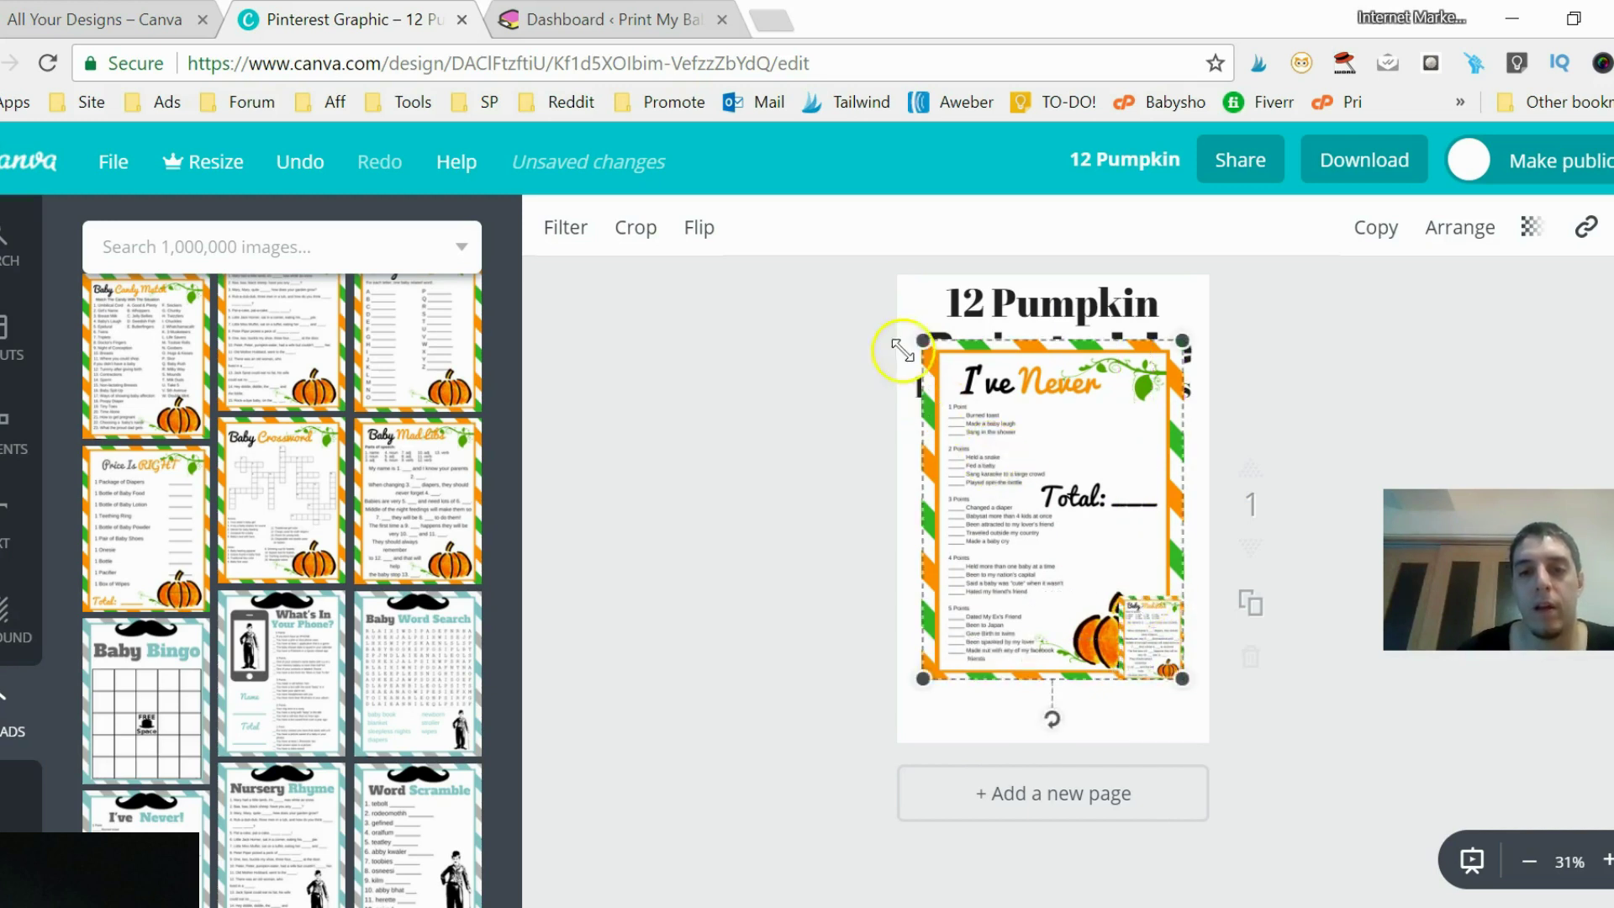
key("ctrl+z")
key("ctrl+z")
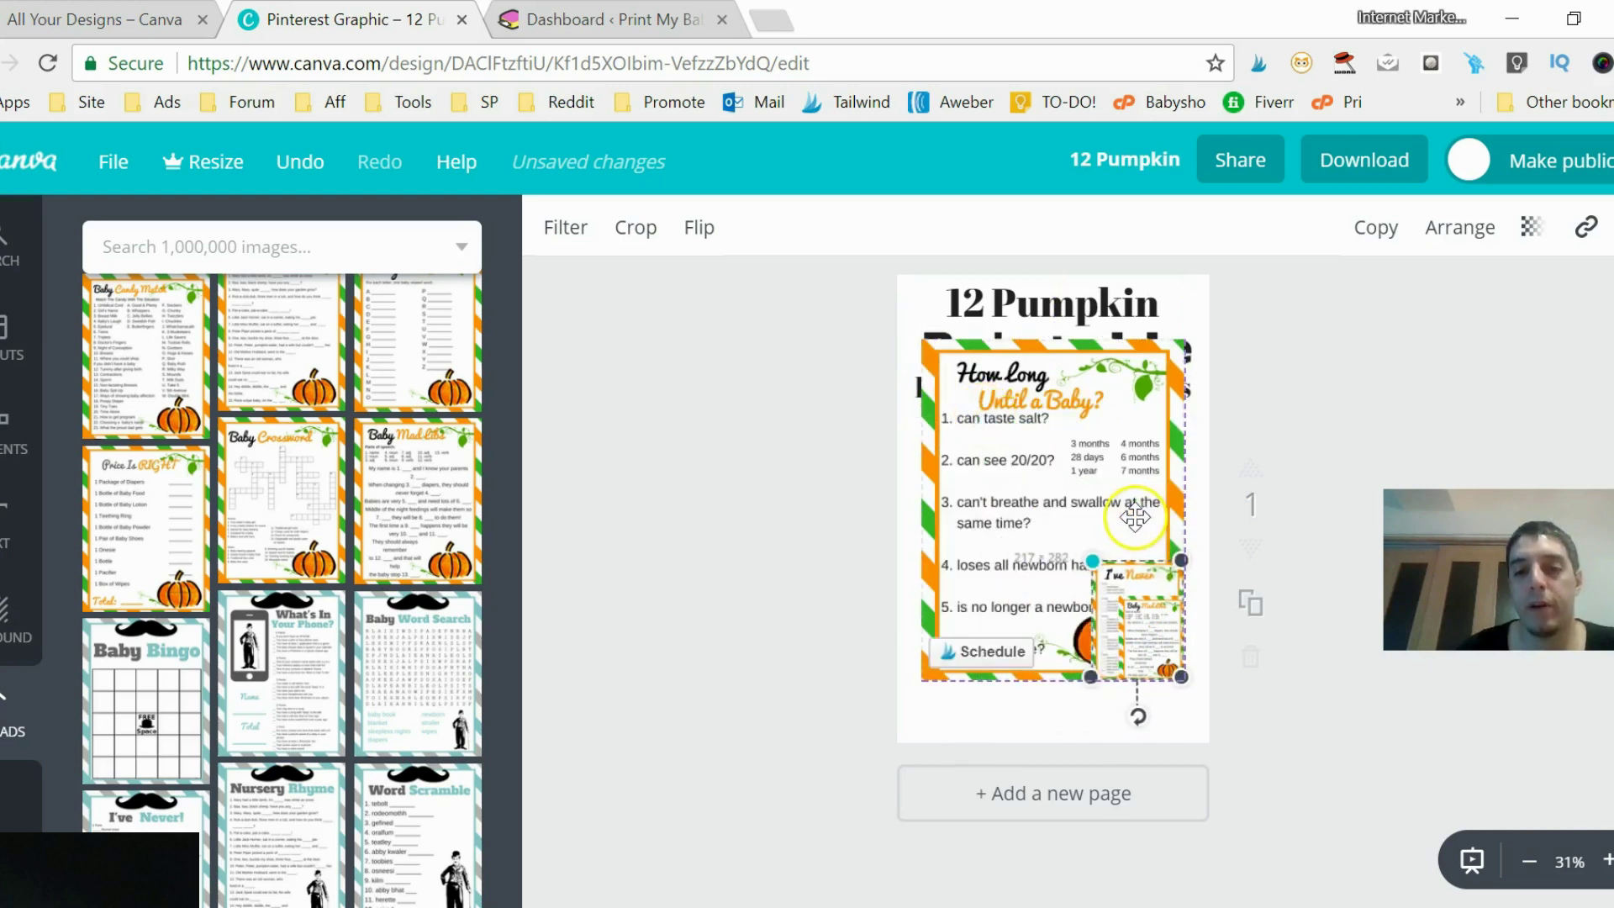
key("ctrl+z")
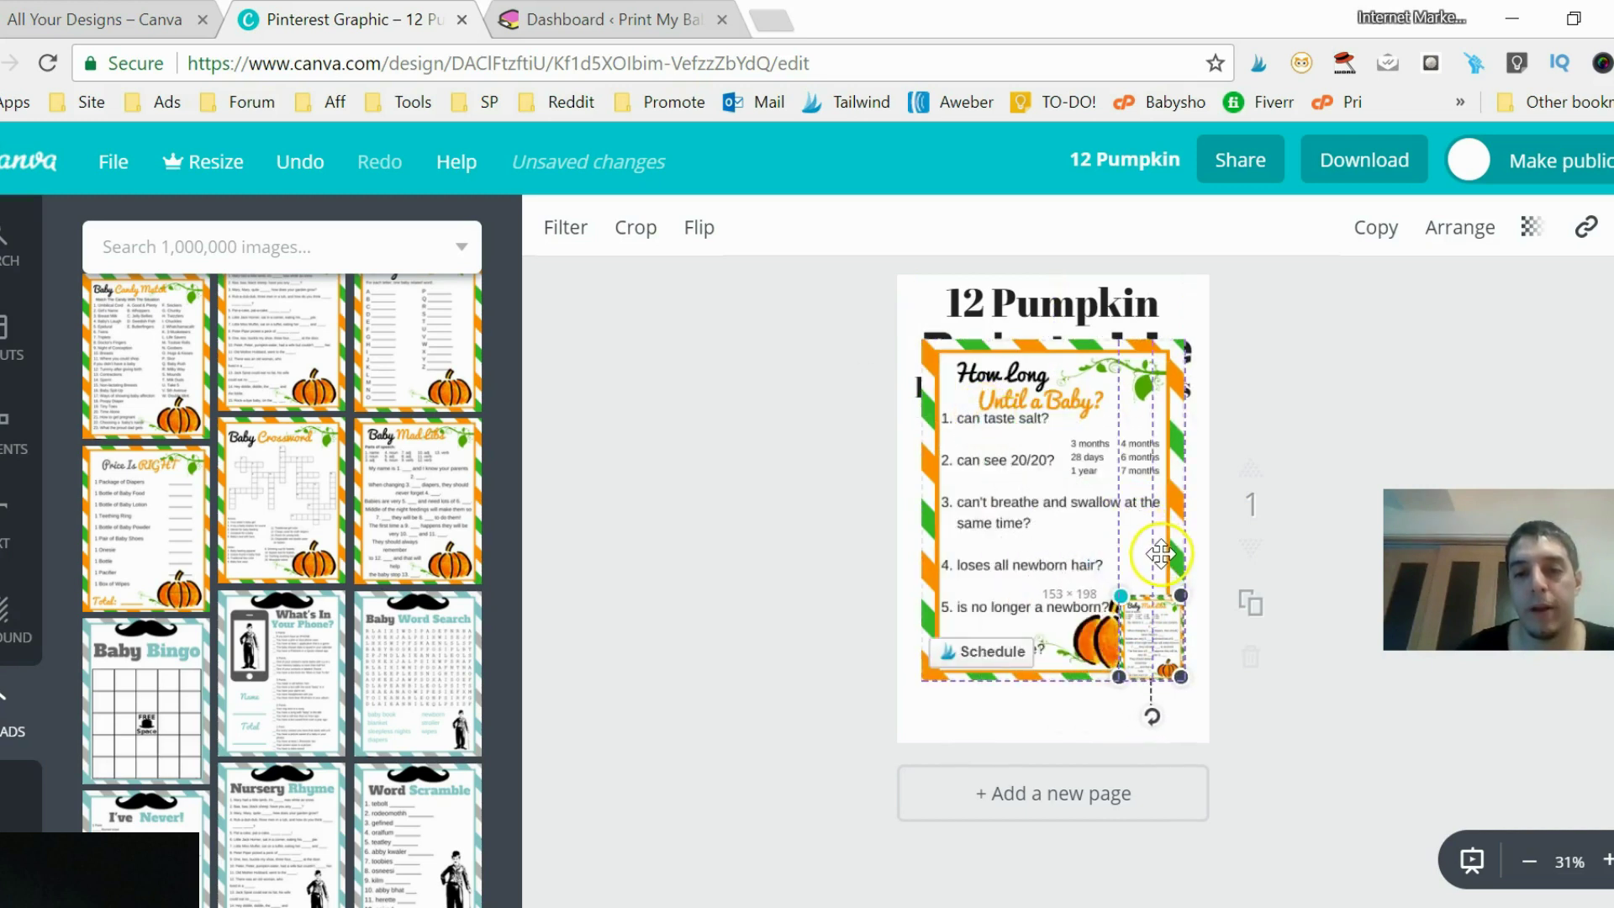
key("ctrl+z")
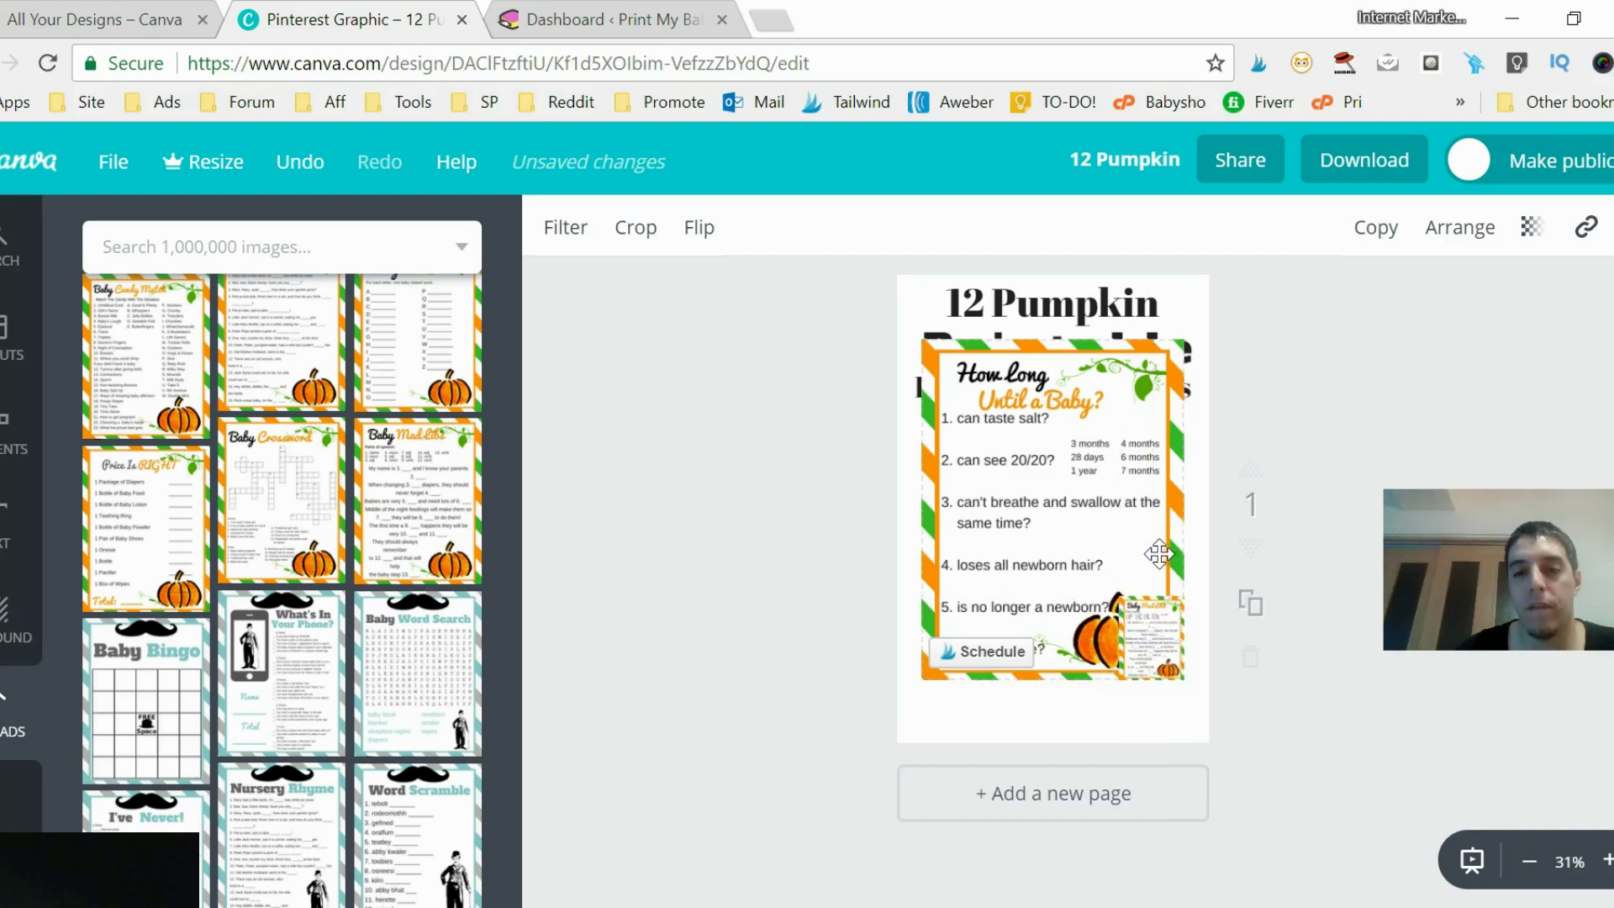
Shrink the How Long Until a Baby image to the size of the other thumbnails at the stack's lower-right corner.
left_click(925, 341)
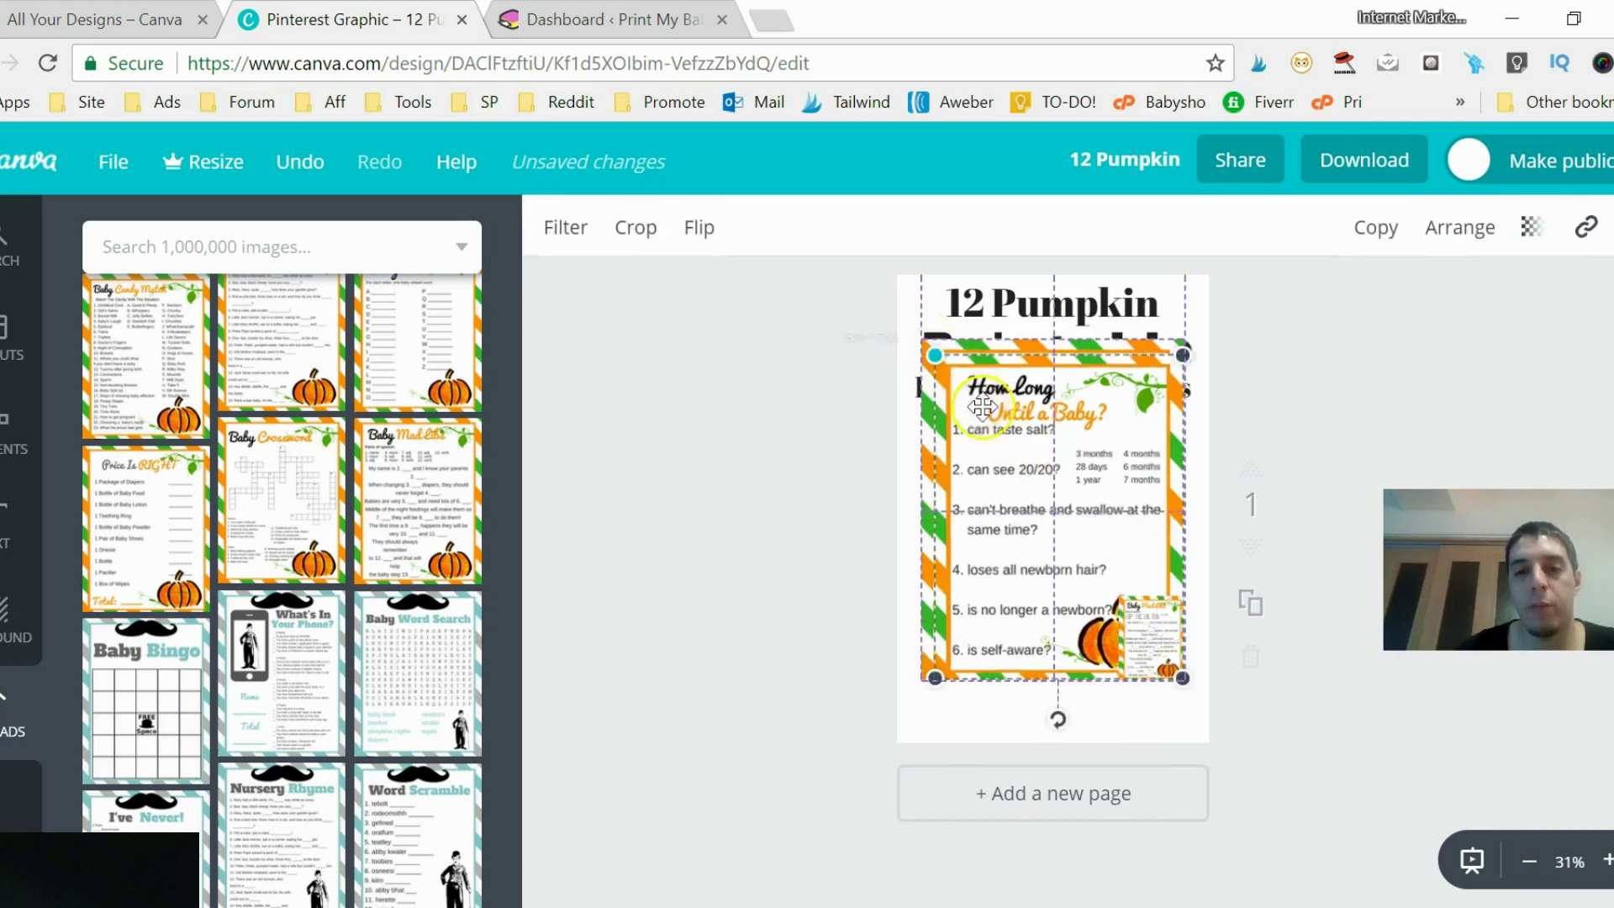
key("ctrl+z")
key("ctrl+z")
key("ctrl+z")
key("ctrl+z")
key("ctrl+z")
key("ctrl+z")
key("ctrl+z")
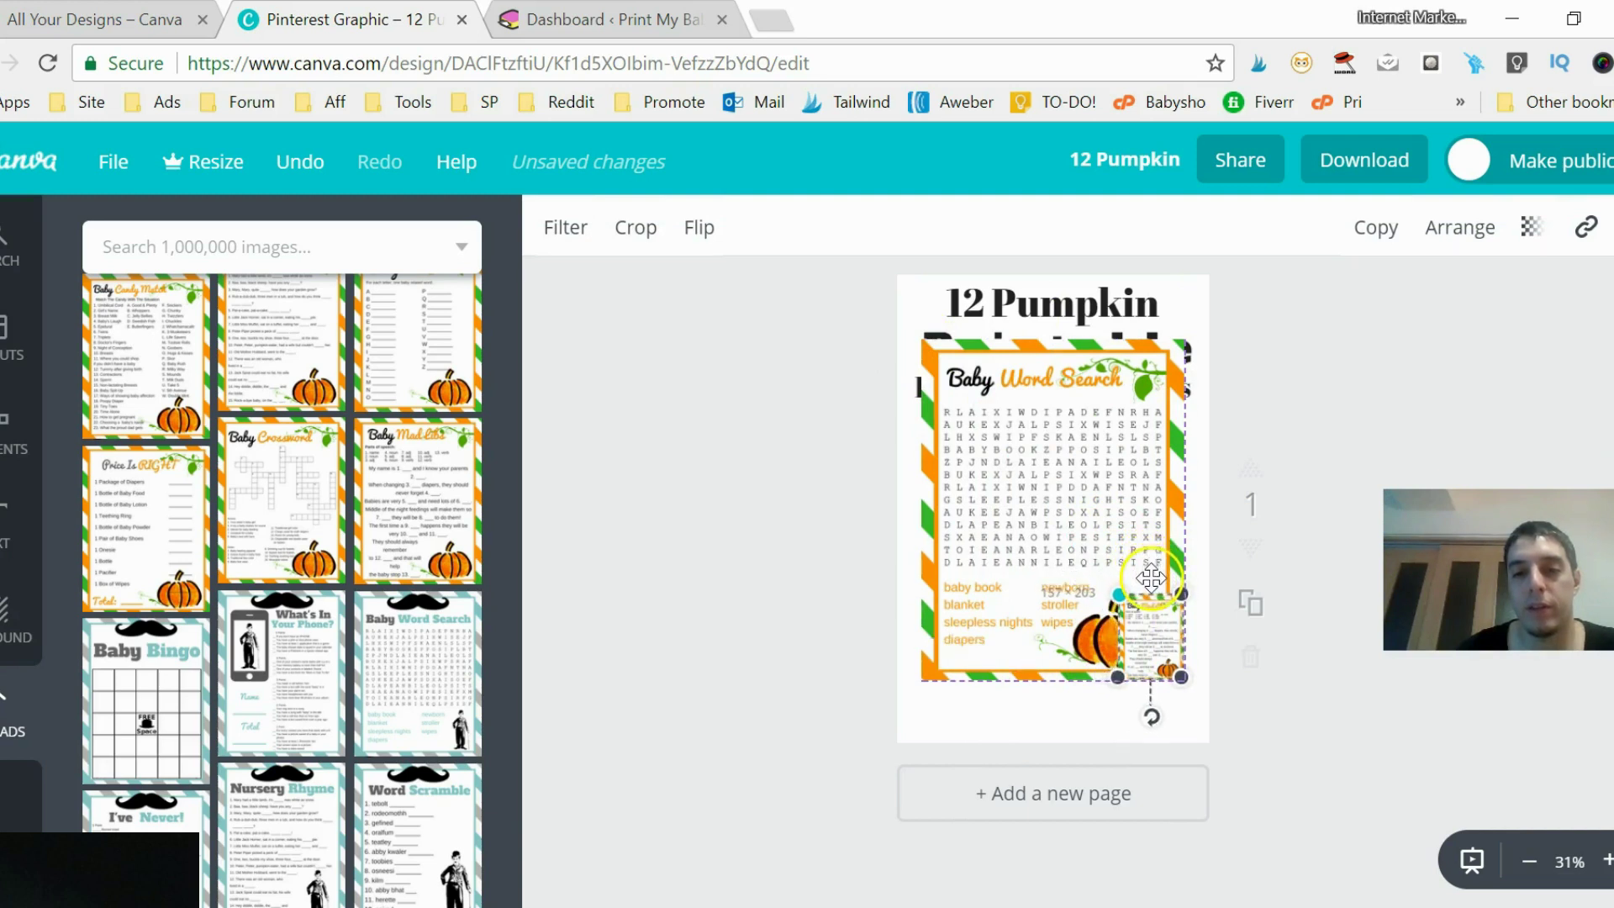
key("ctrl+z")
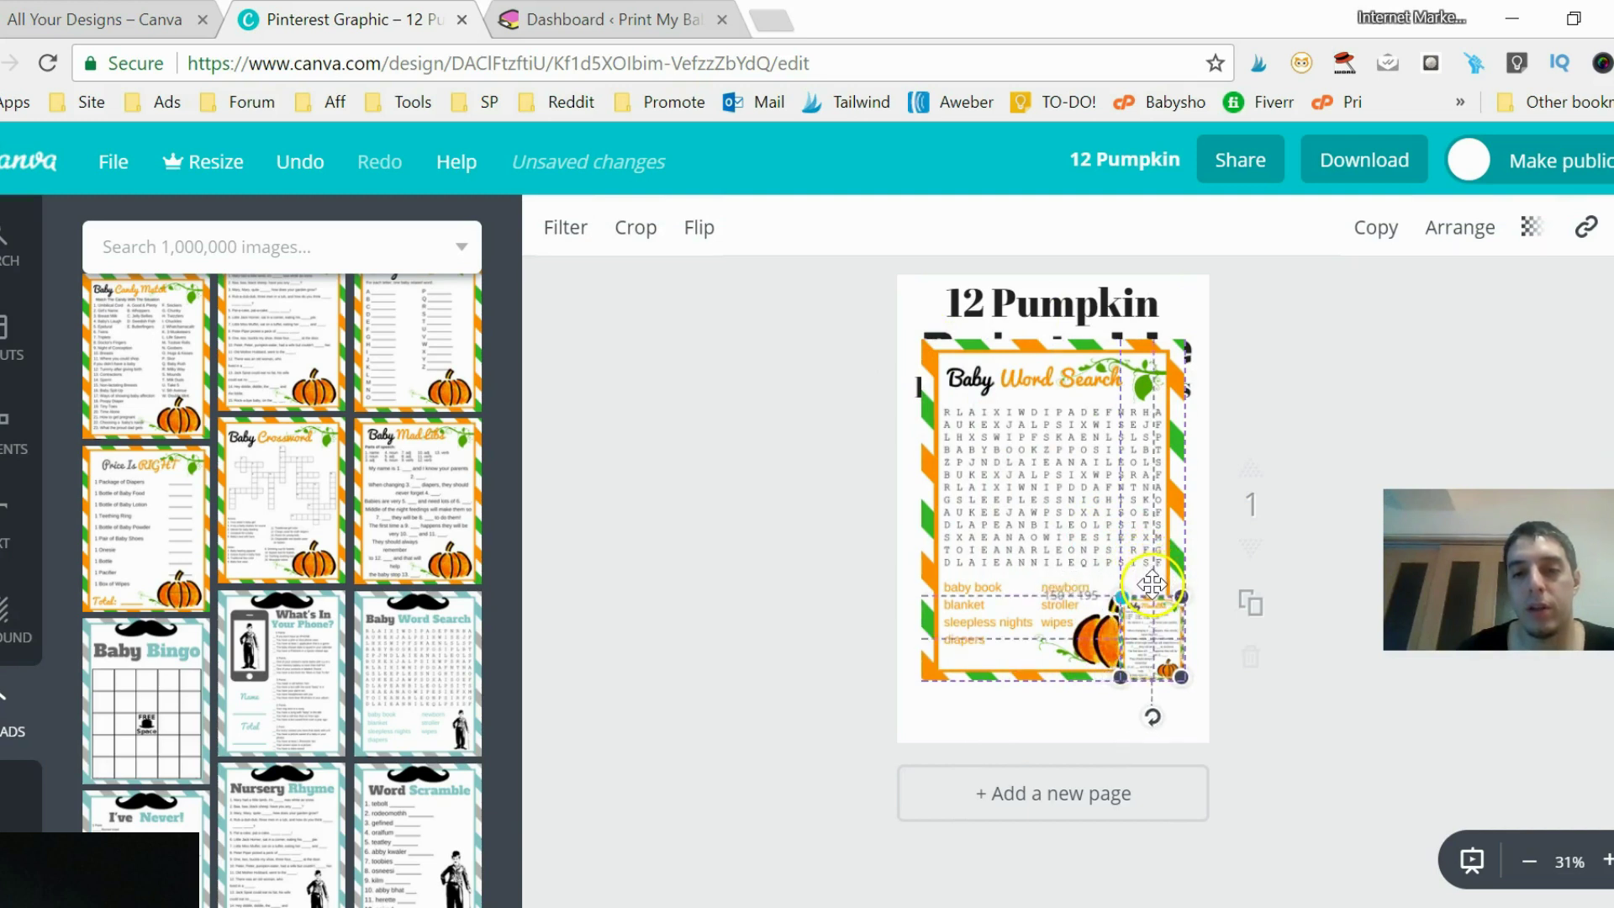
Shrink the Baby Word Search image to the size of the other thumbnails at the stack's lower-right corner.
left_click(967, 383)
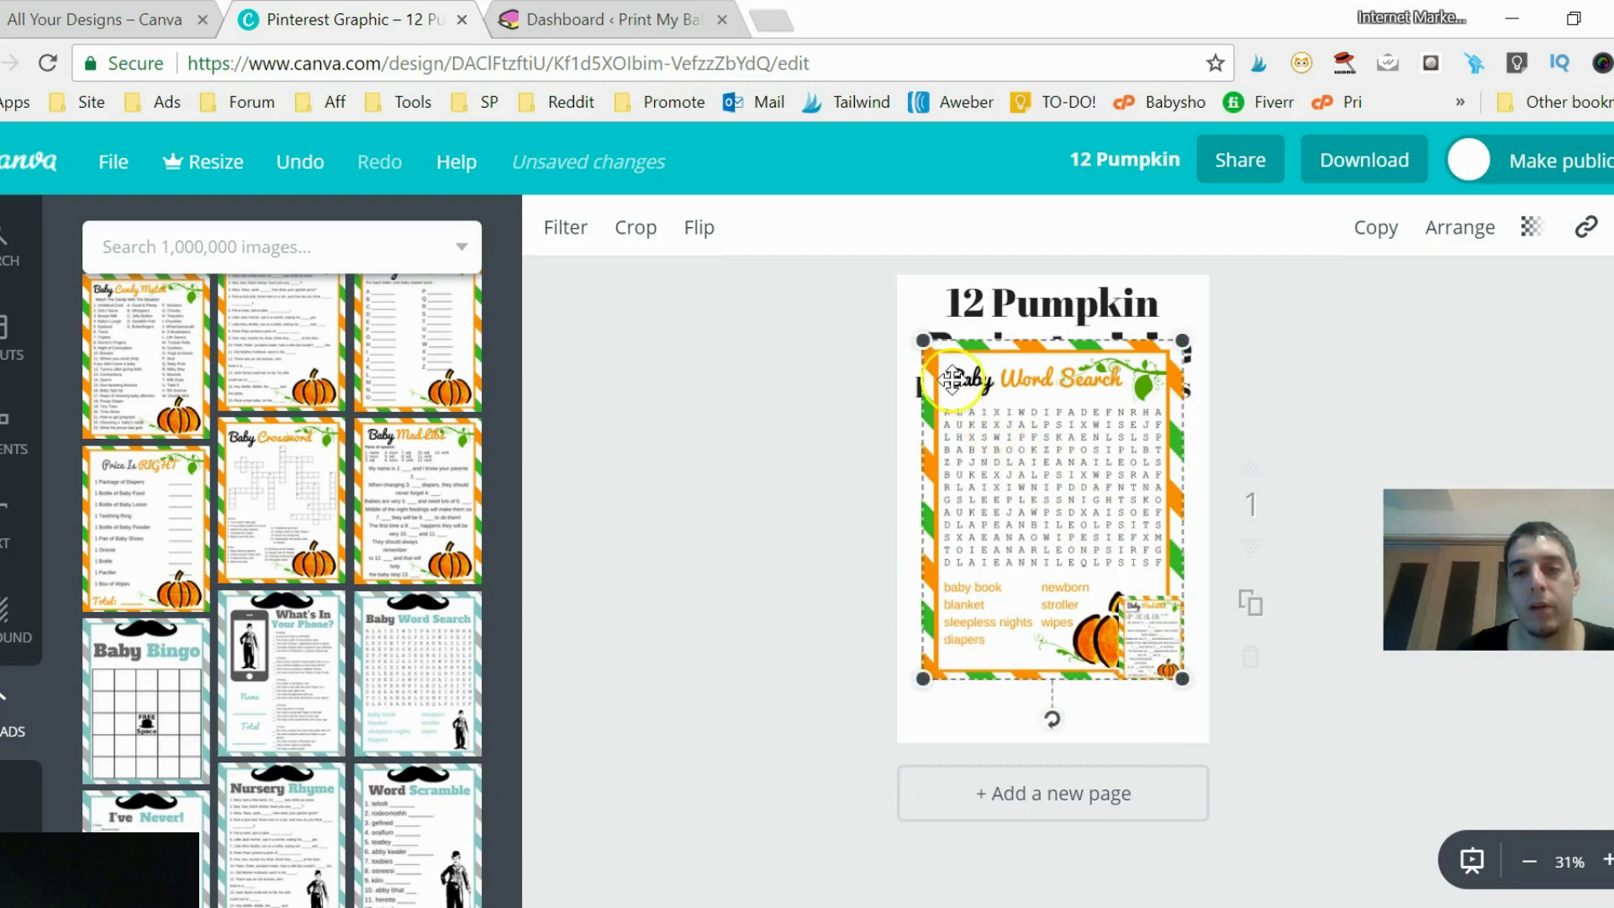
key("ctrl+z")
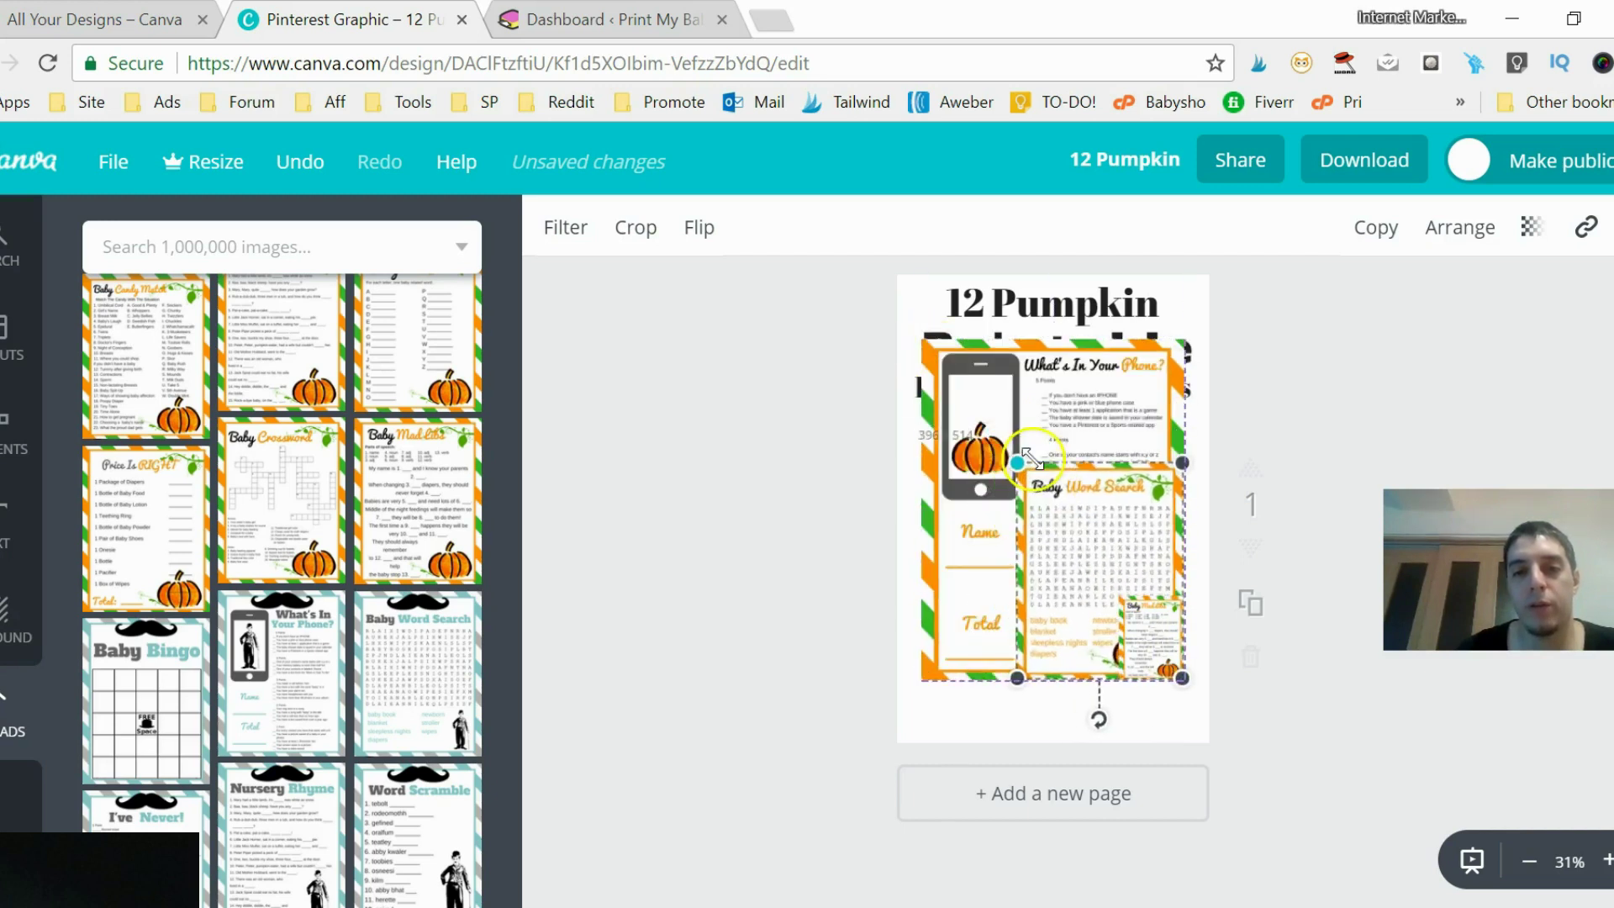
key("ctrl+z")
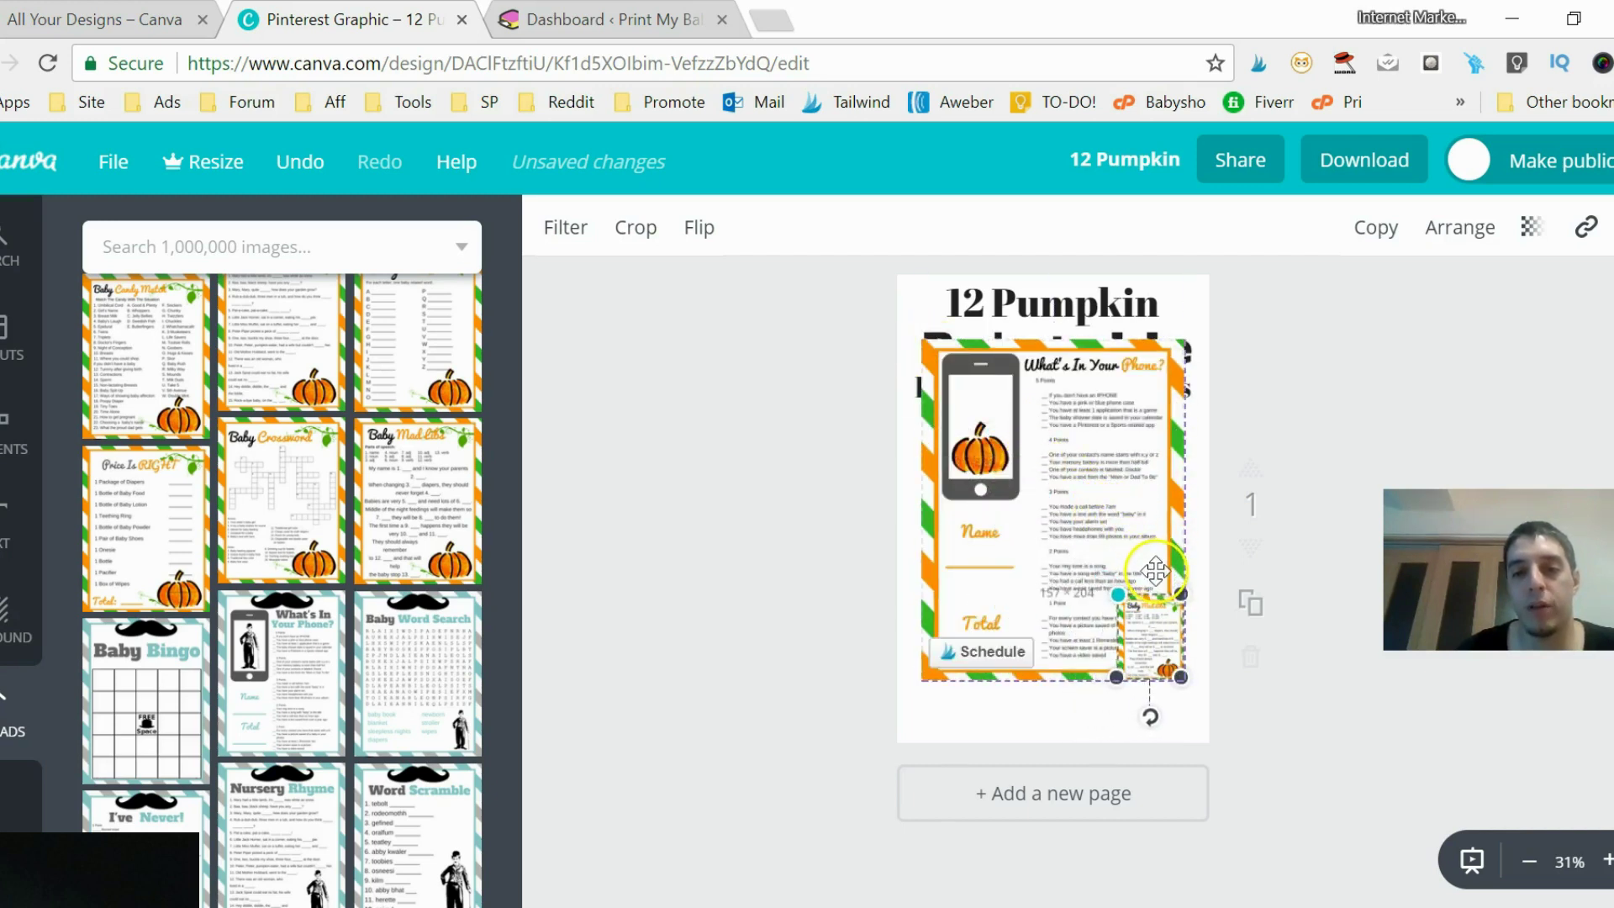
left_click_drag(1156, 571, 1155, 575)
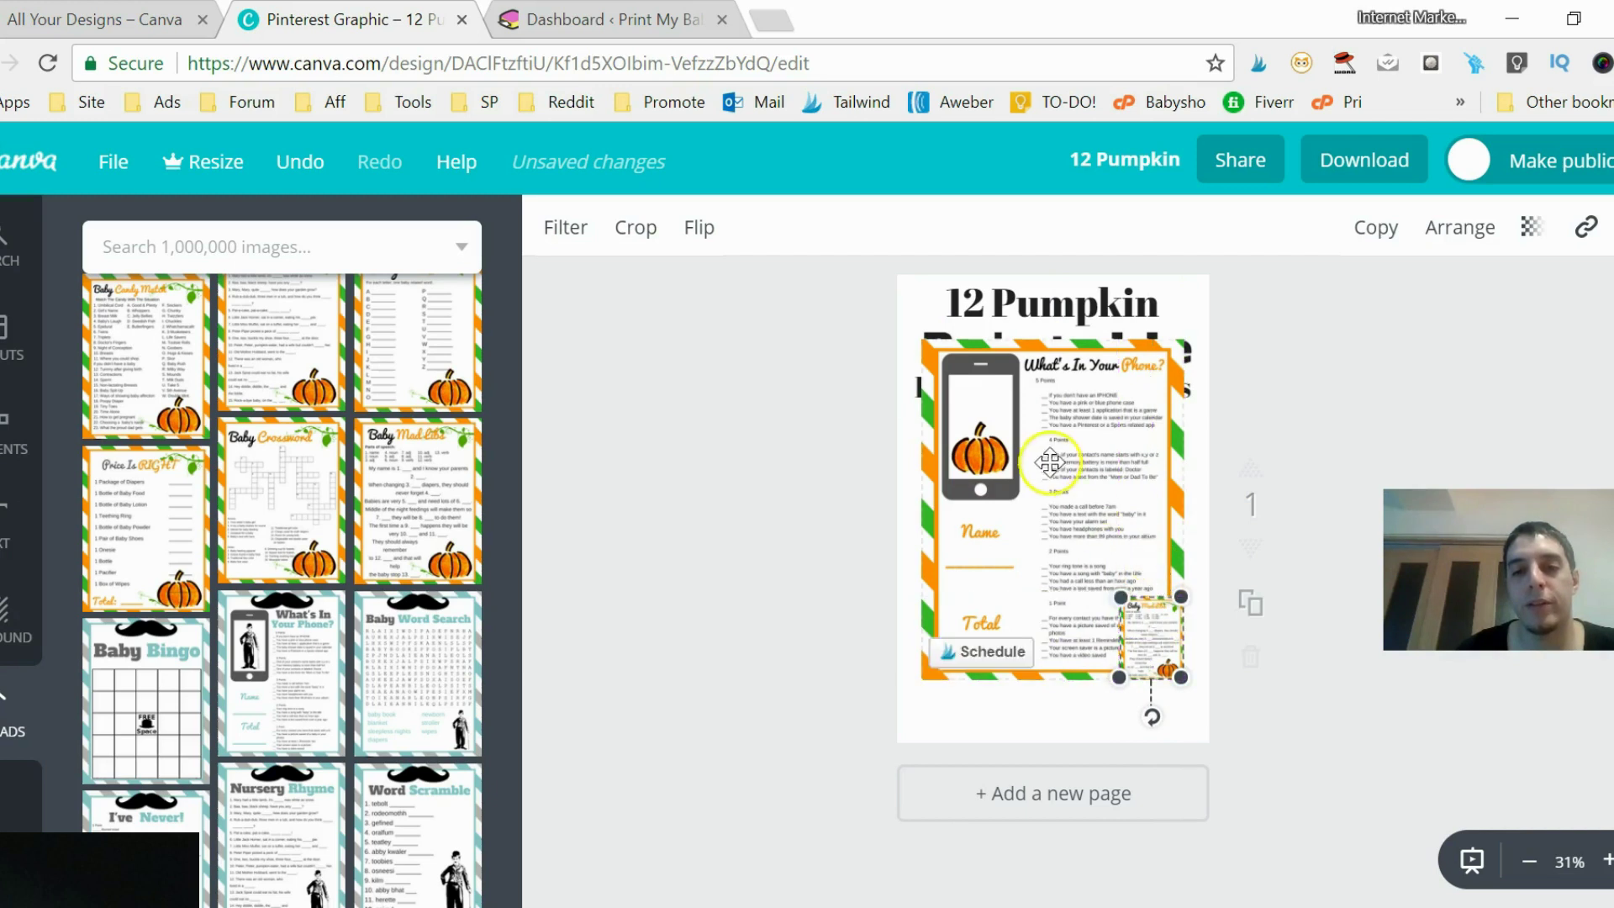
Shrink the What's In Your Phone image to thumbnail size and the Baby Bingo image to about 151 × 196, keeping their lower-right corners fixed.
left_click(1052, 462)
left_click_drag(925, 329, 1152, 557)
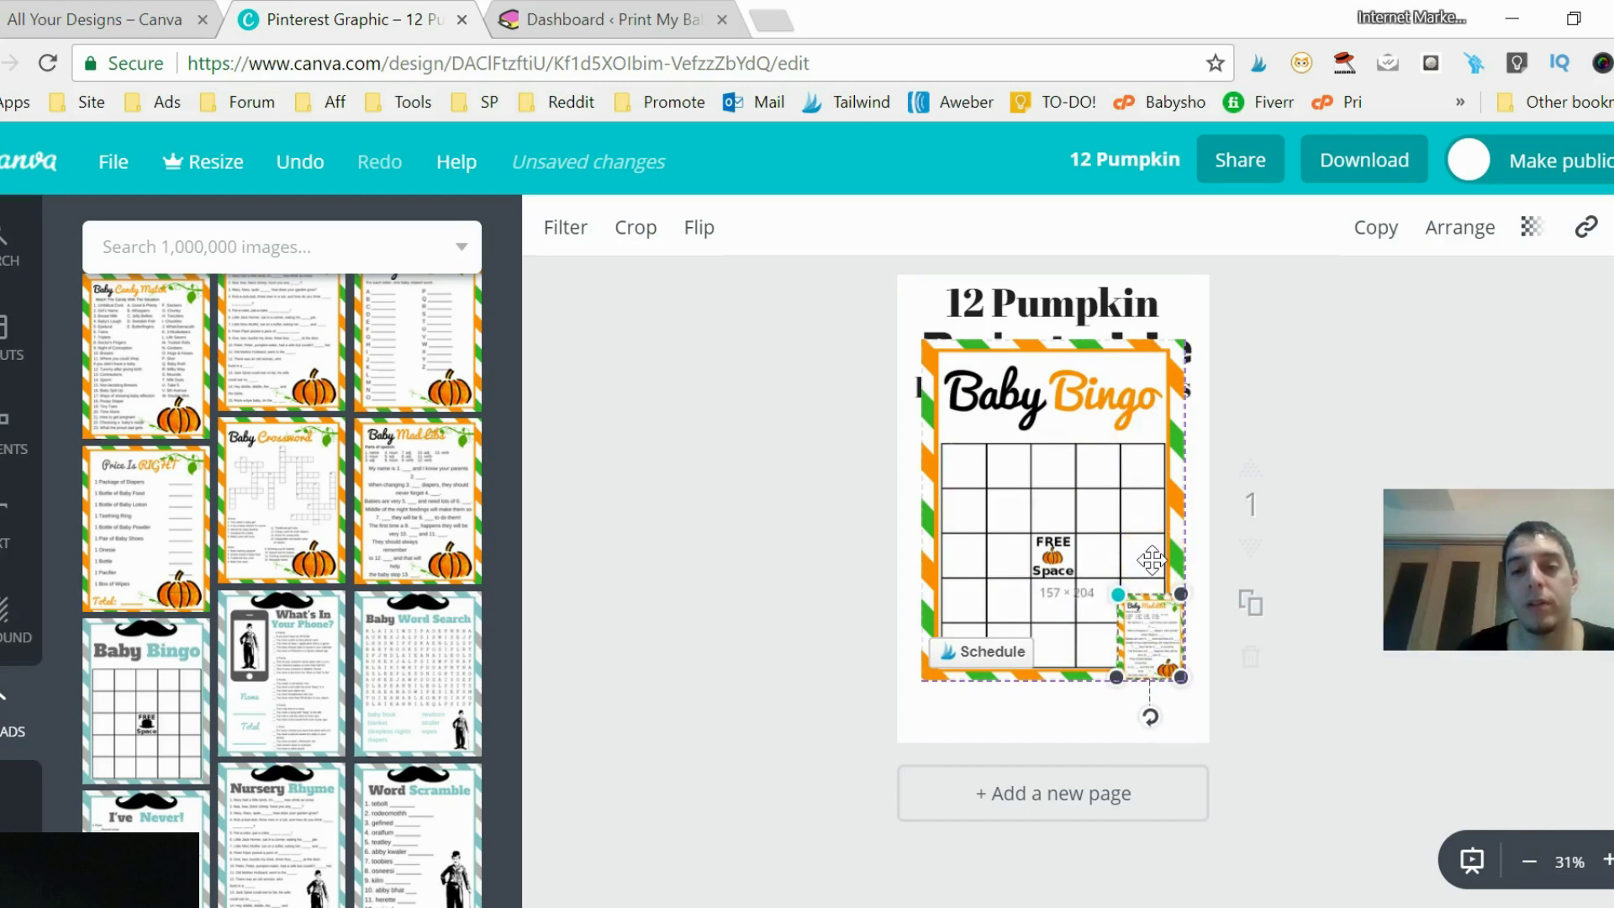
left_click_drag(1152, 559, 1153, 560)
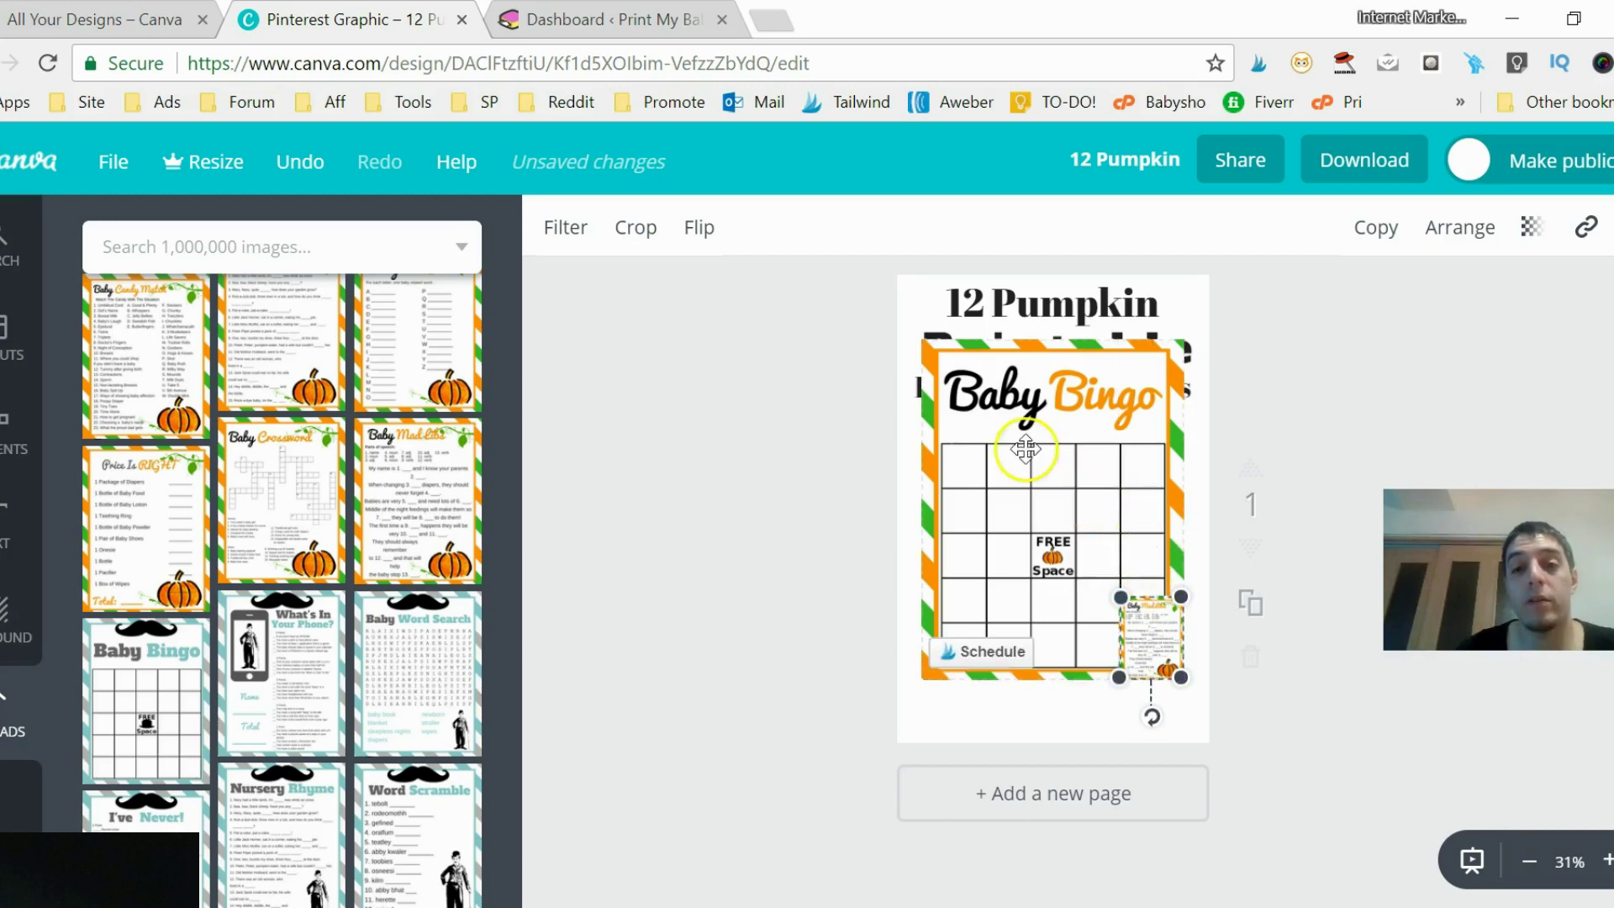
left_click(925, 341)
left_click_drag(925, 342, 1151, 582)
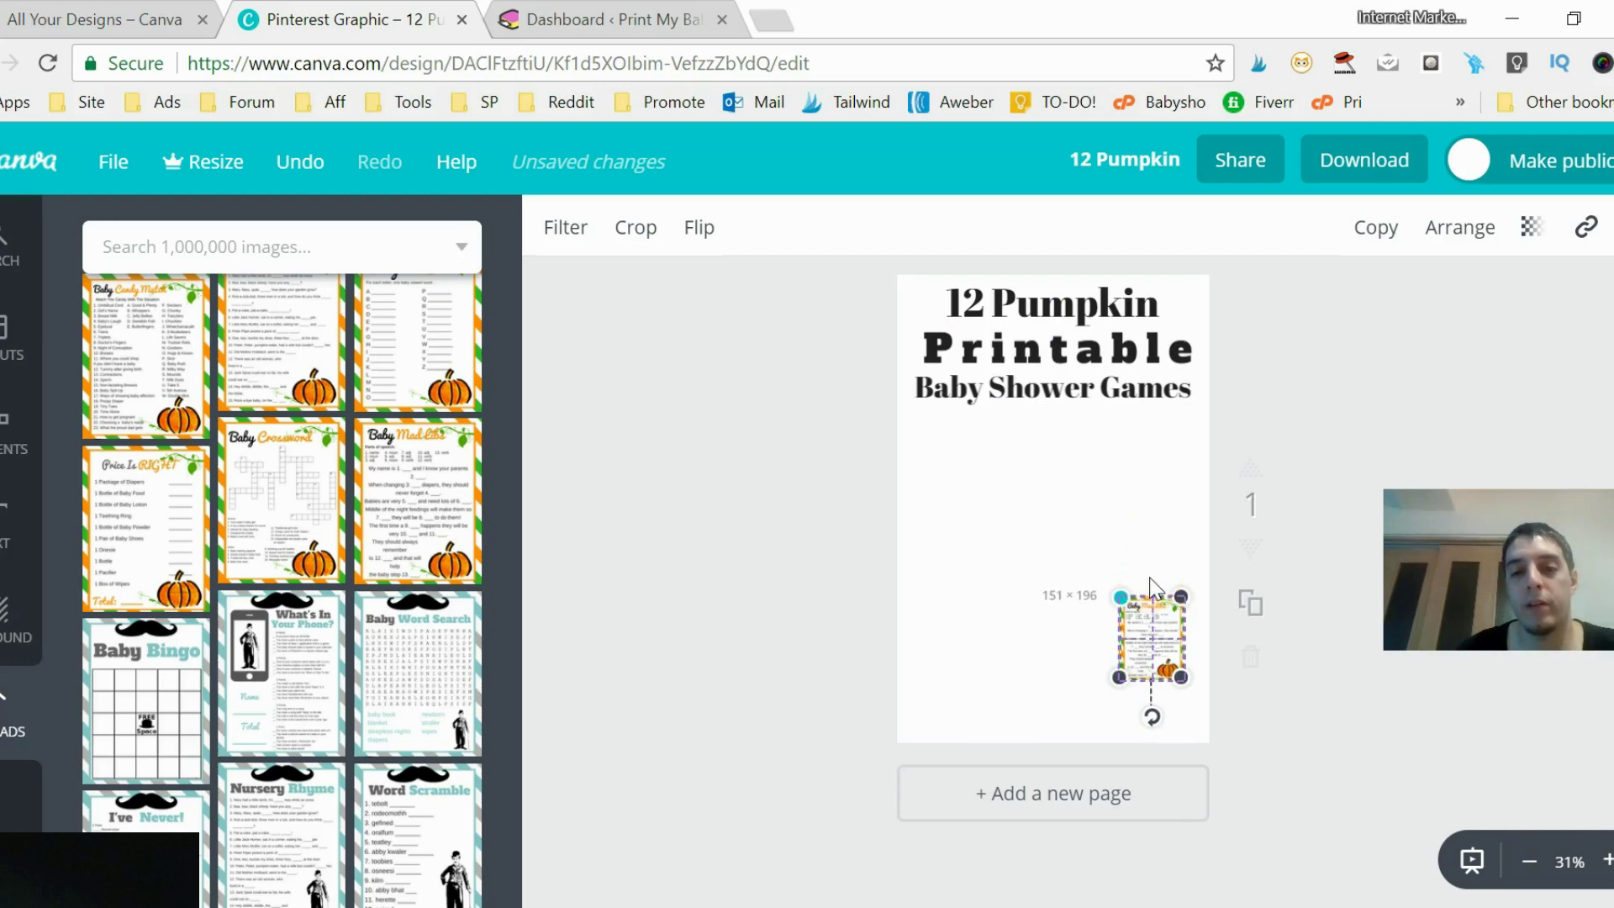
Arrange Baby Mad Libs, Baby Crossword and Price Is Right from top to bottom as a first column along the page's left edge.
left_click_drag(1151, 582, 947, 466)
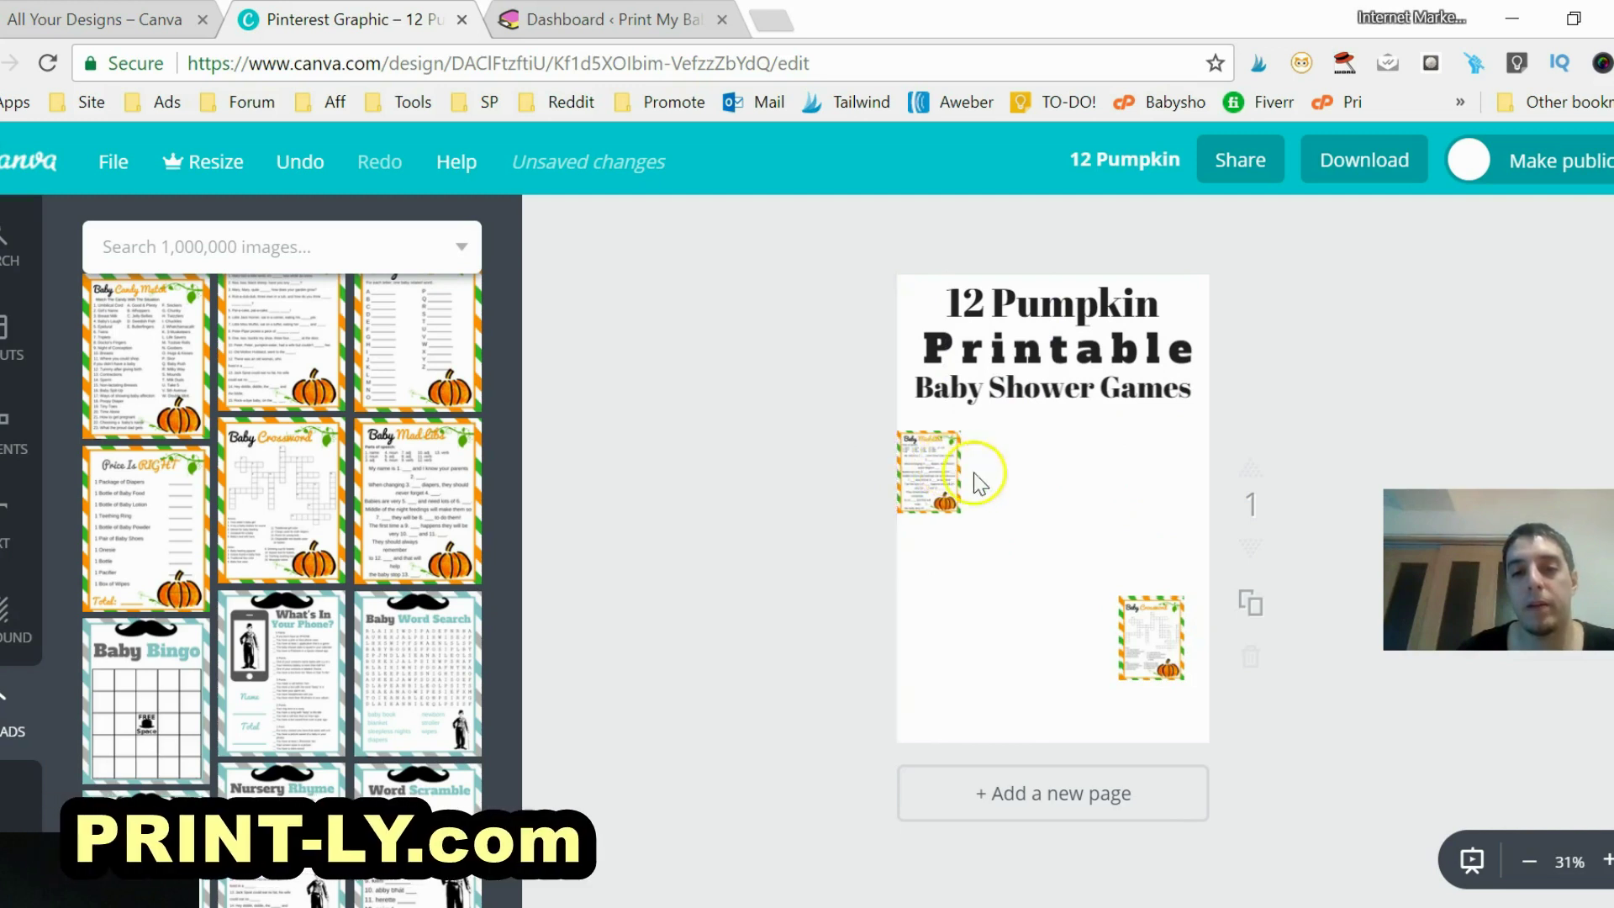
left_click_drag(1143, 639, 921, 607)
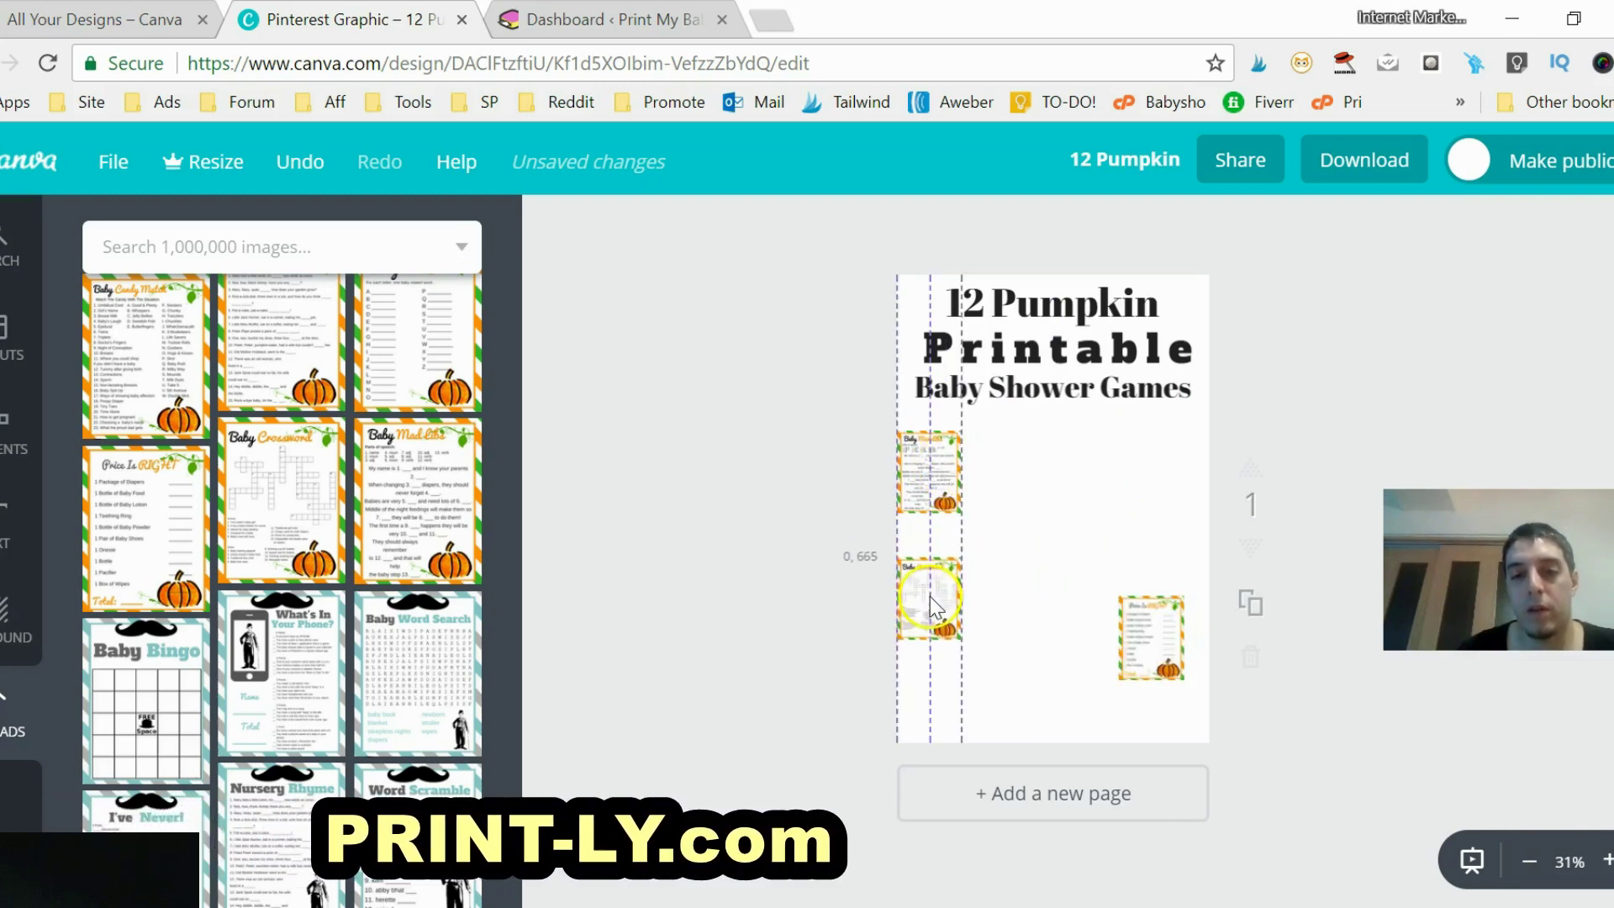
left_click_drag(1056, 676, 941, 714)
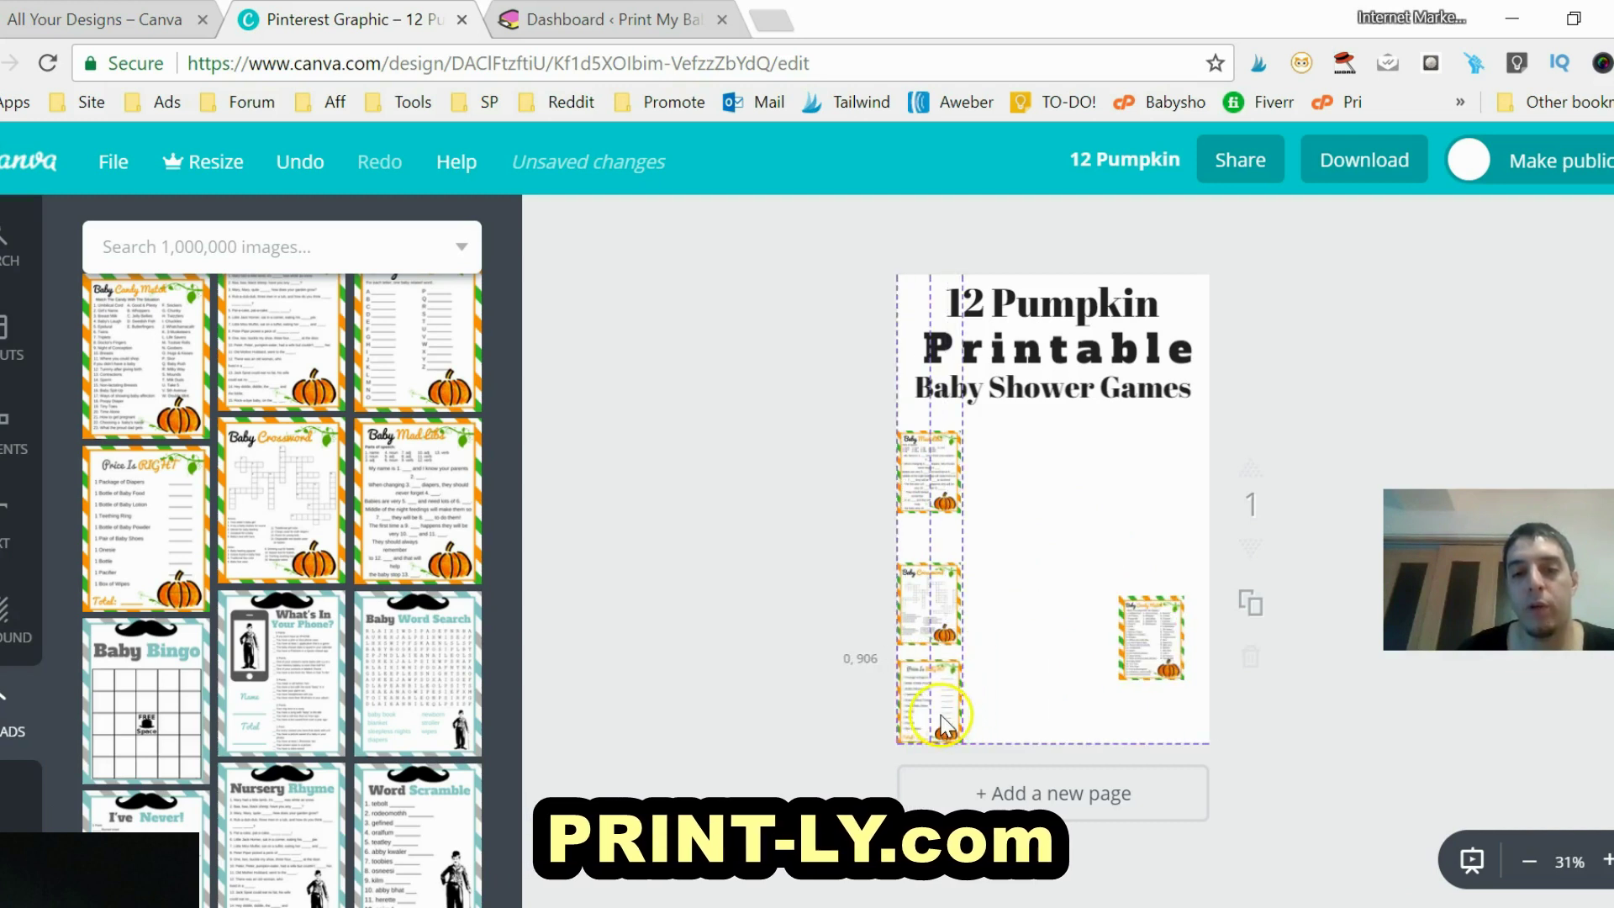
left_click_drag(933, 612, 932, 591)
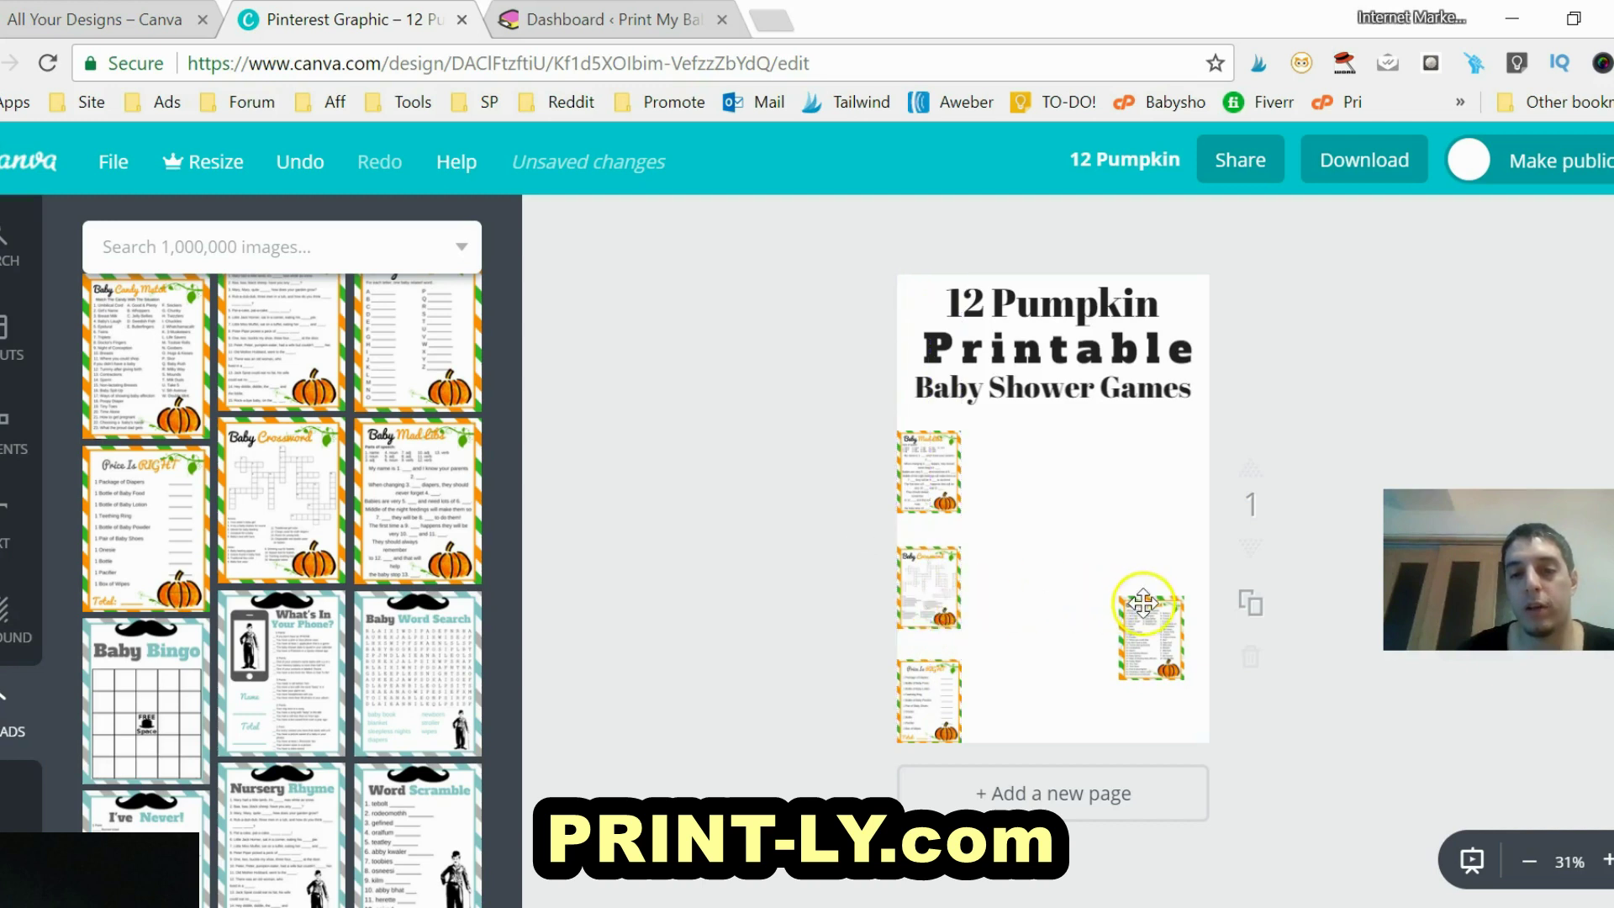
Build the second column beside the first with Baby Candy Match, Nursery Rhyme and Baby ABC, aligned to the three rows.
left_click_drag(1174, 650, 1033, 483)
left_click_drag(1165, 674, 1022, 633)
left_click_drag(1141, 668, 1011, 721)
Fill the third column with Word Scramble, I've Never and How Long Until a Baby, and place Baby Word Search in the page's lower-right corner.
left_click_drag(1118, 659, 1099, 484)
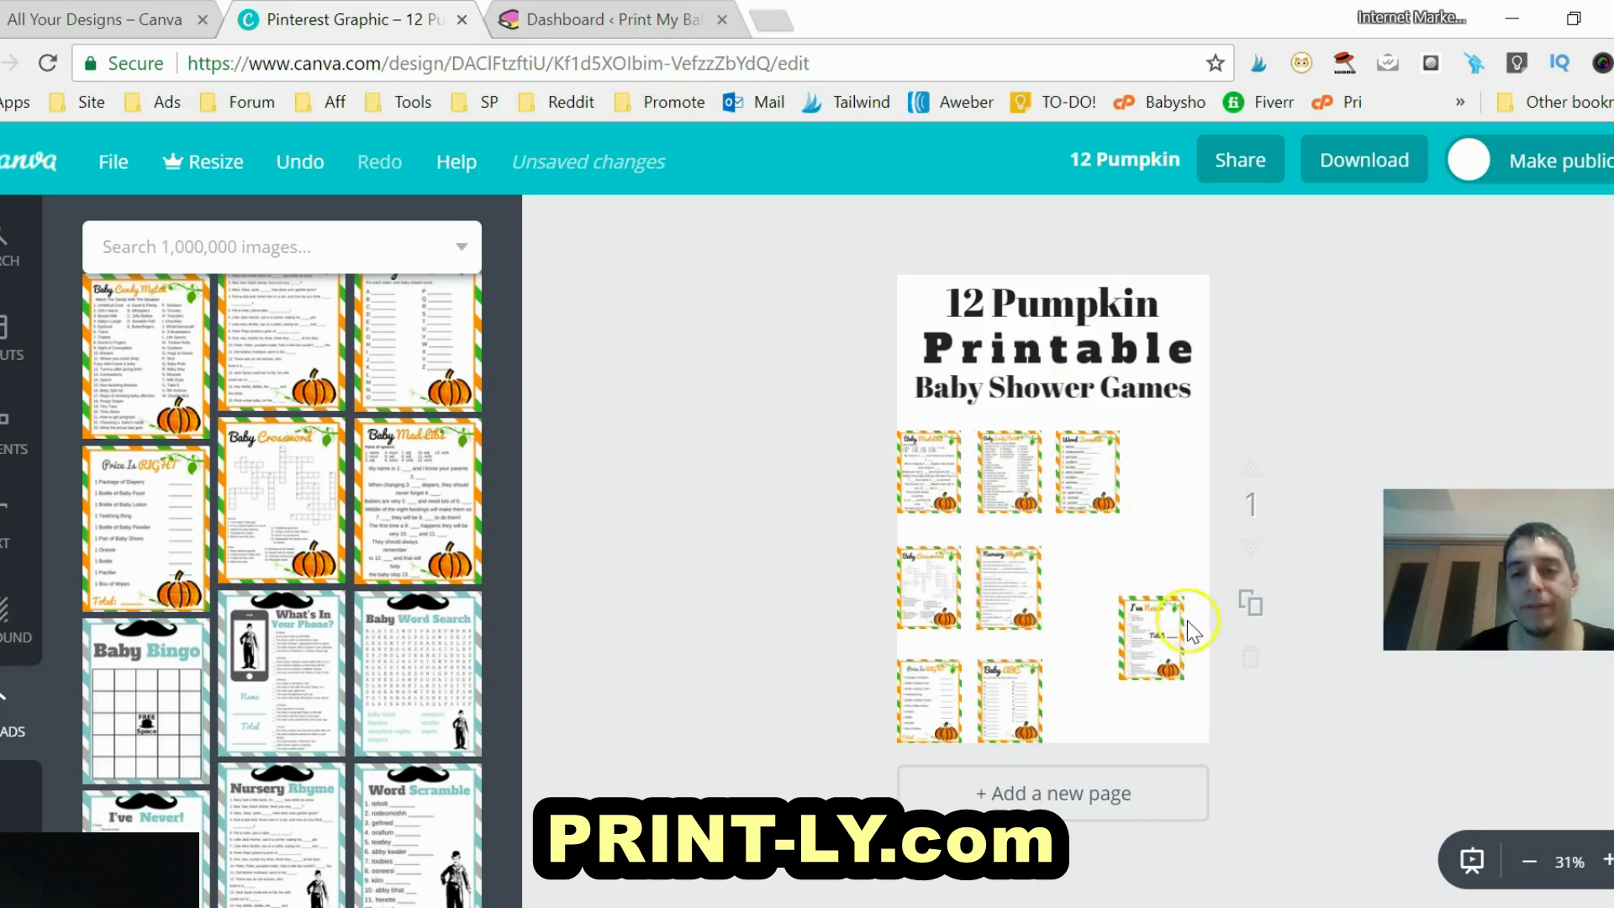
left_click_drag(1187, 623, 1091, 706)
left_click_drag(1132, 652, 1170, 733)
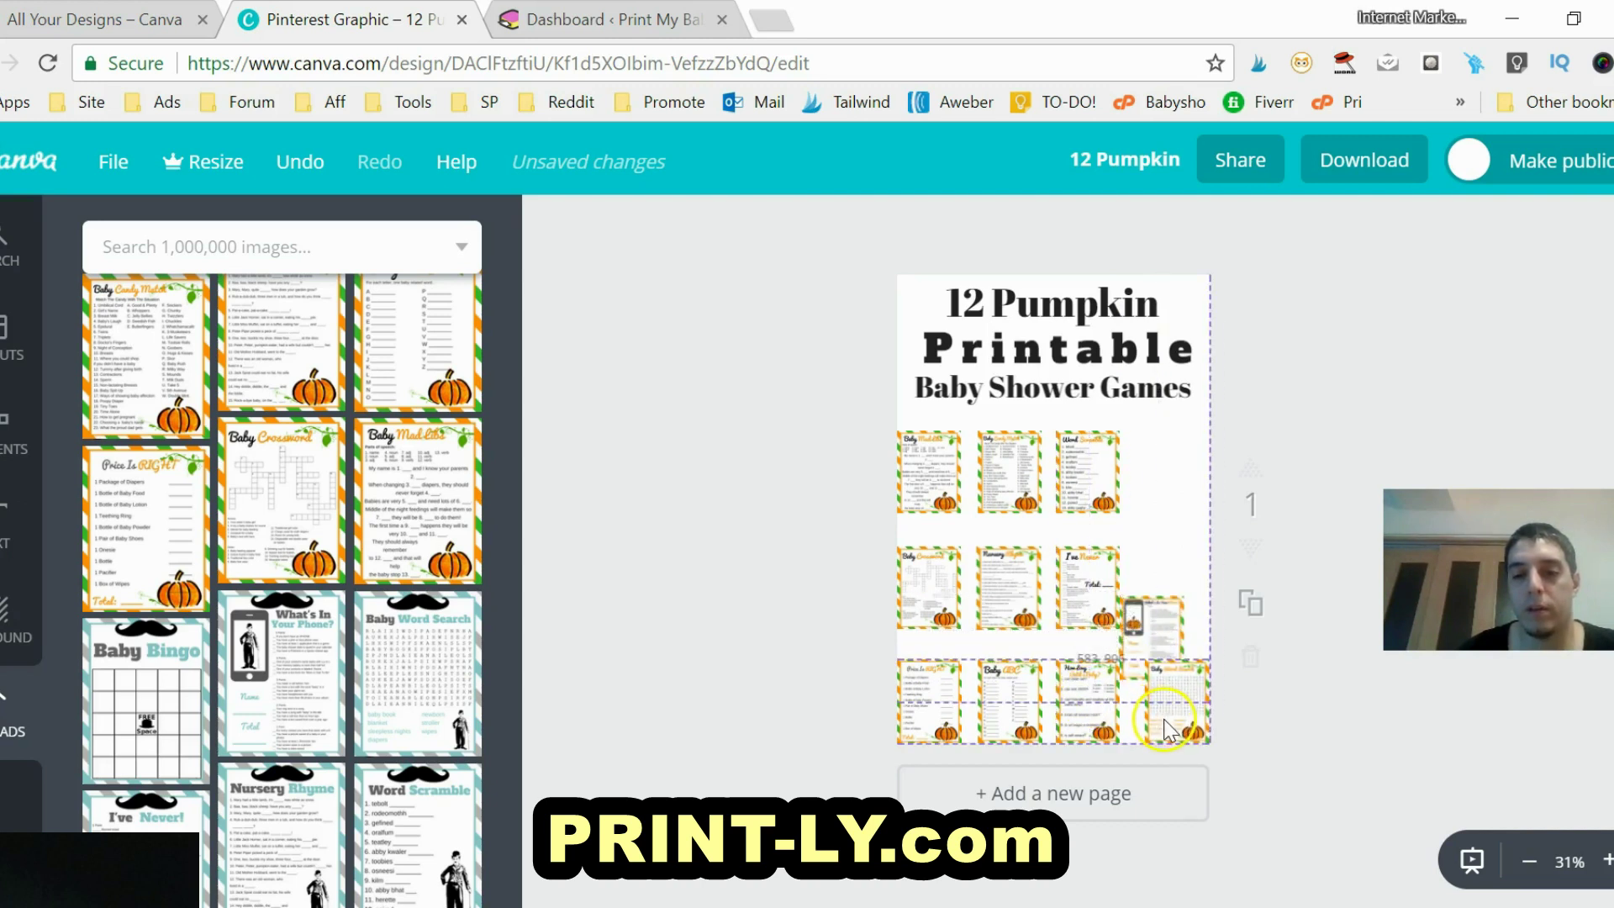
Complete the grid with What's In Your Phone atop the fourth column, Word Scramble below it, and Baby Bingo atop the third column.
left_click_drag(1163, 653, 1179, 472)
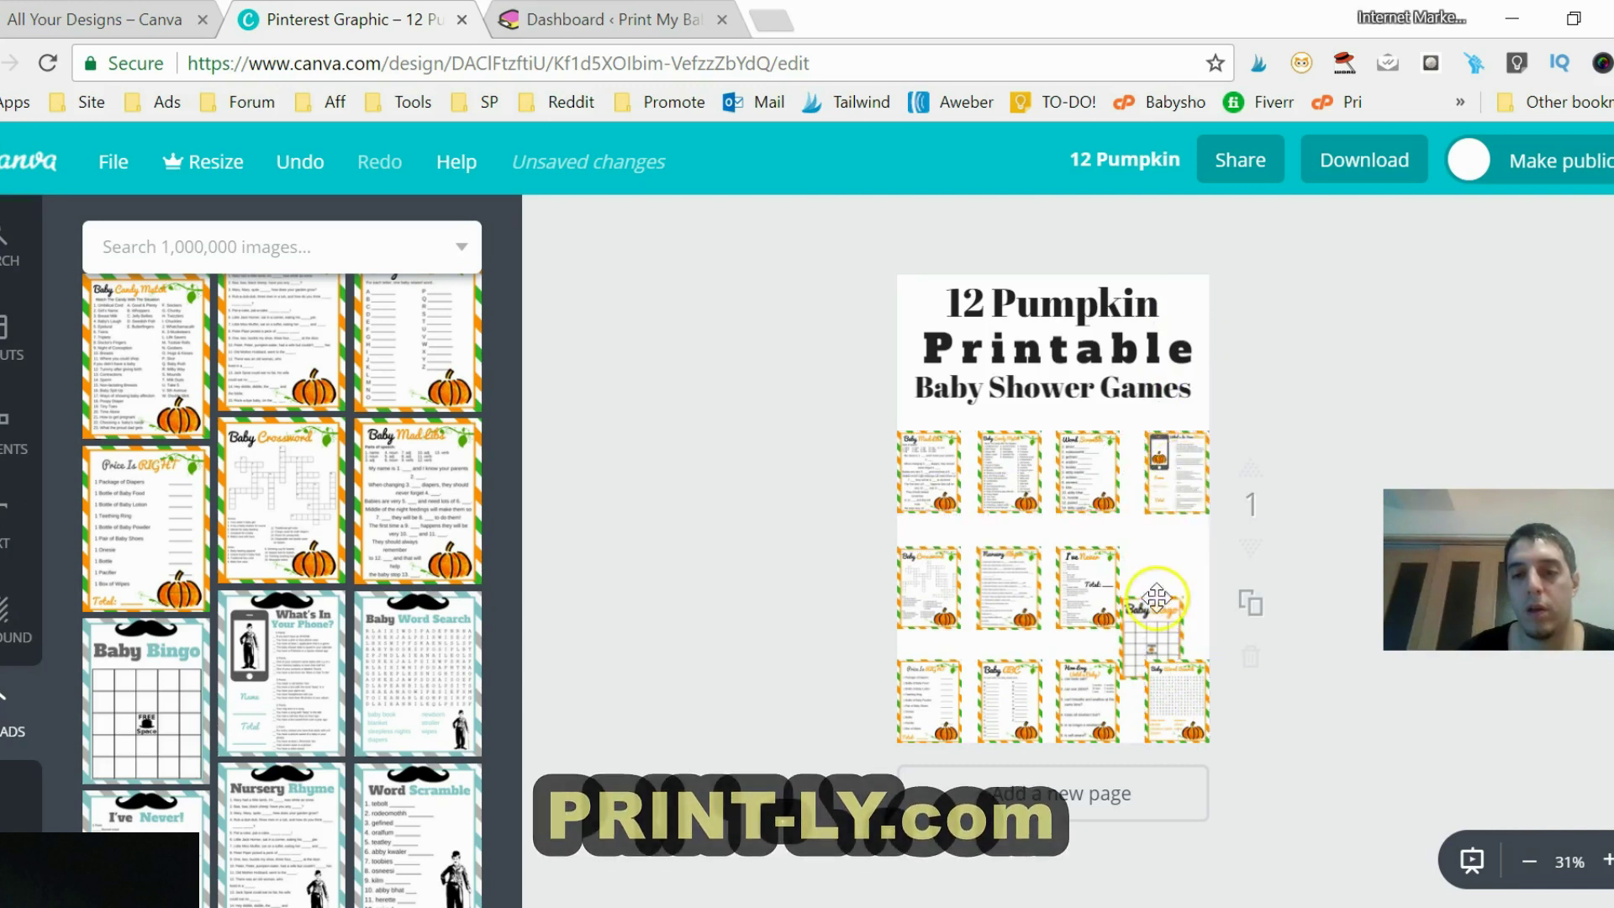
mouse_move(1159, 605)
left_mouse_down()
mouse_move(1177, 559)
mouse_move(1055, 546)
mouse_move(1159, 578)
mouse_move(1167, 597)
left_mouse_up()
left_click_drag(1069, 546, 1092, 436)
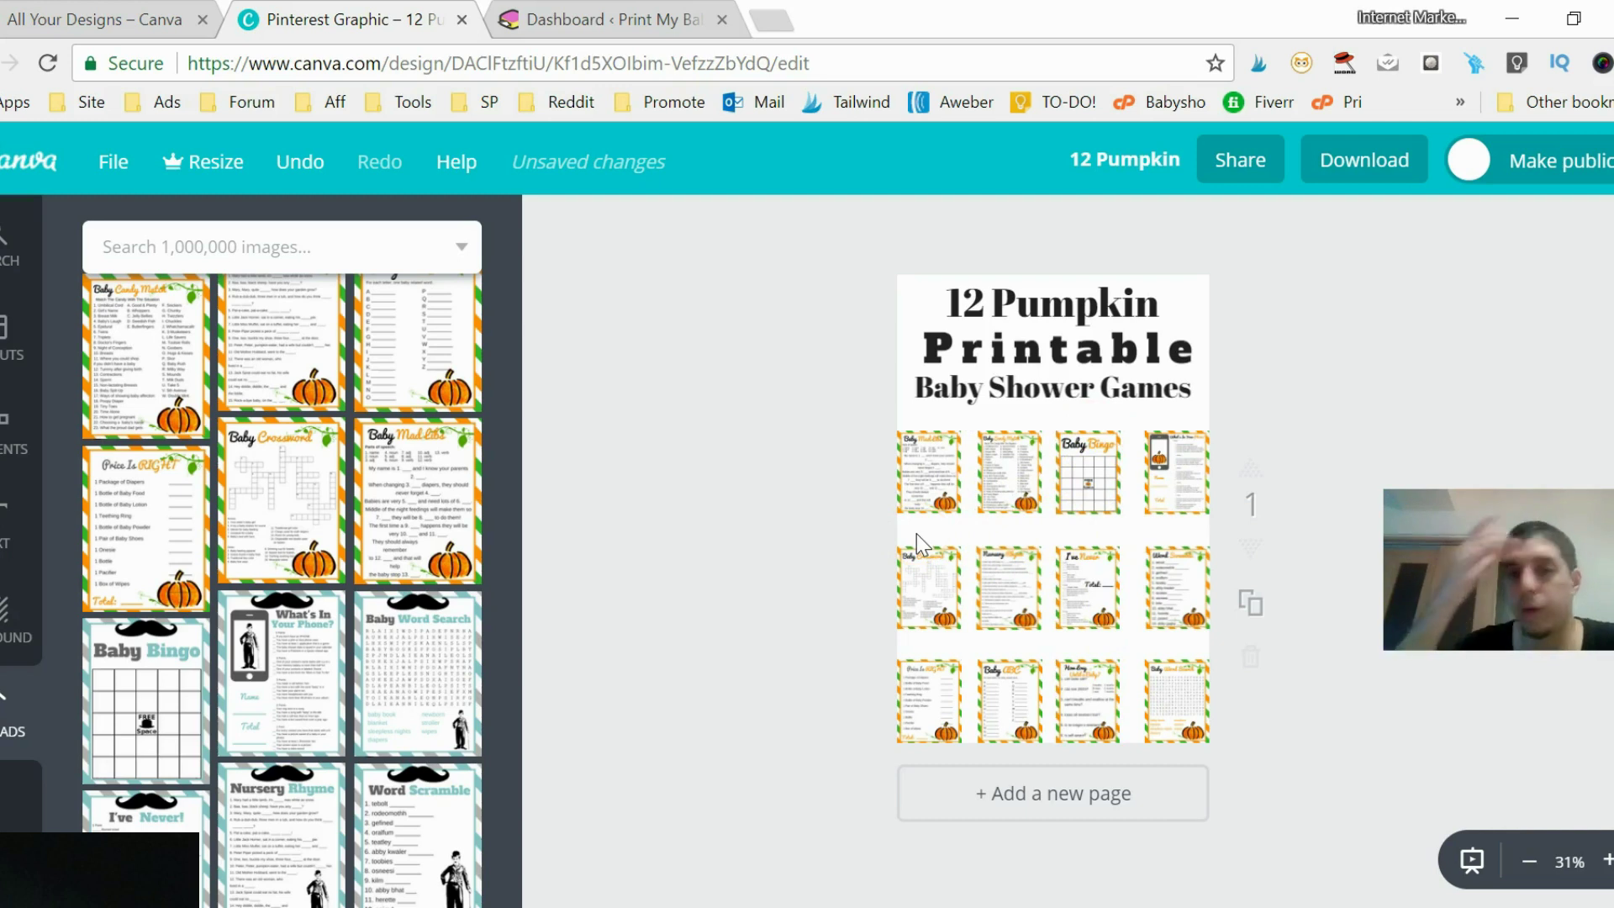
Set the page background to a custom pale cream, about fff2db.
left_click(5, 614)
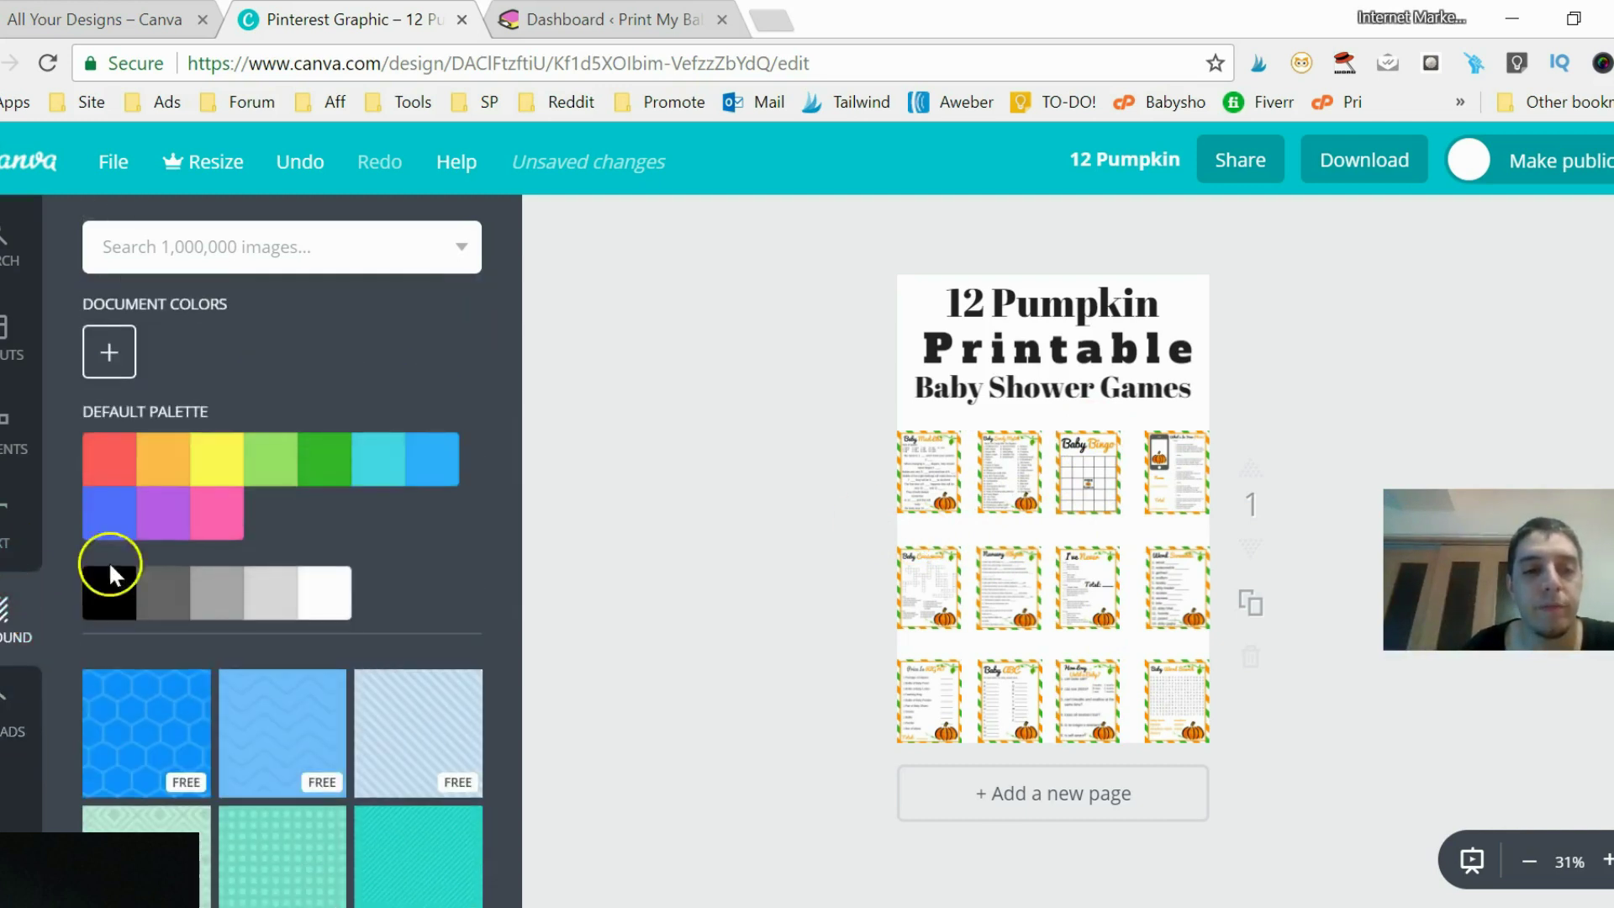
left_click(210, 475)
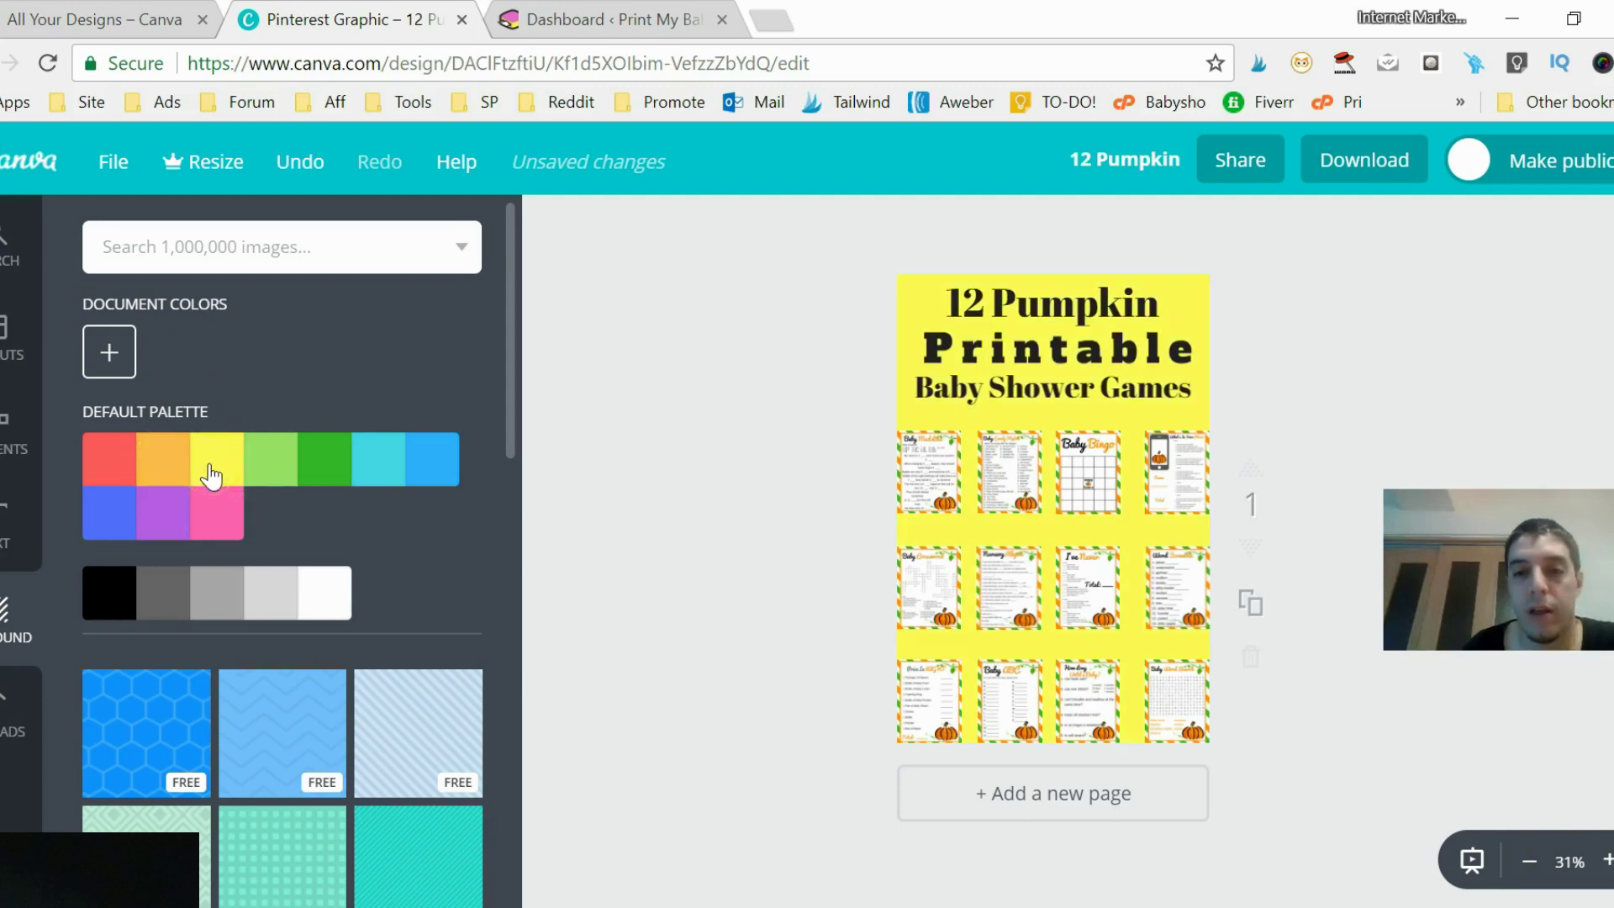
left_click(116, 353)
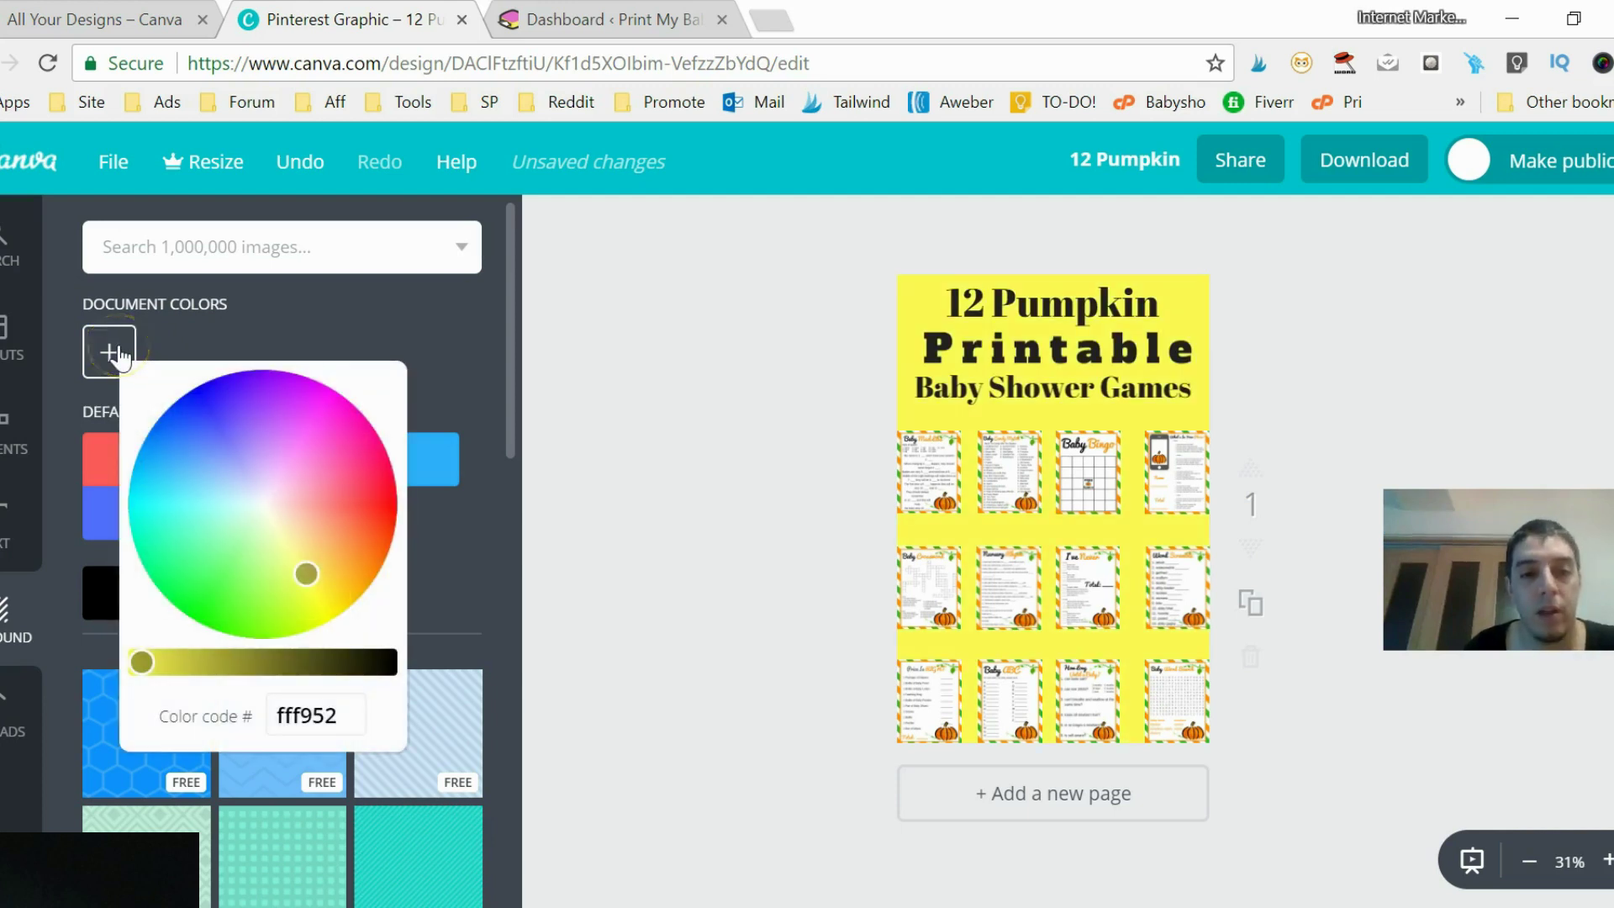
left_click_drag(303, 569, 276, 514)
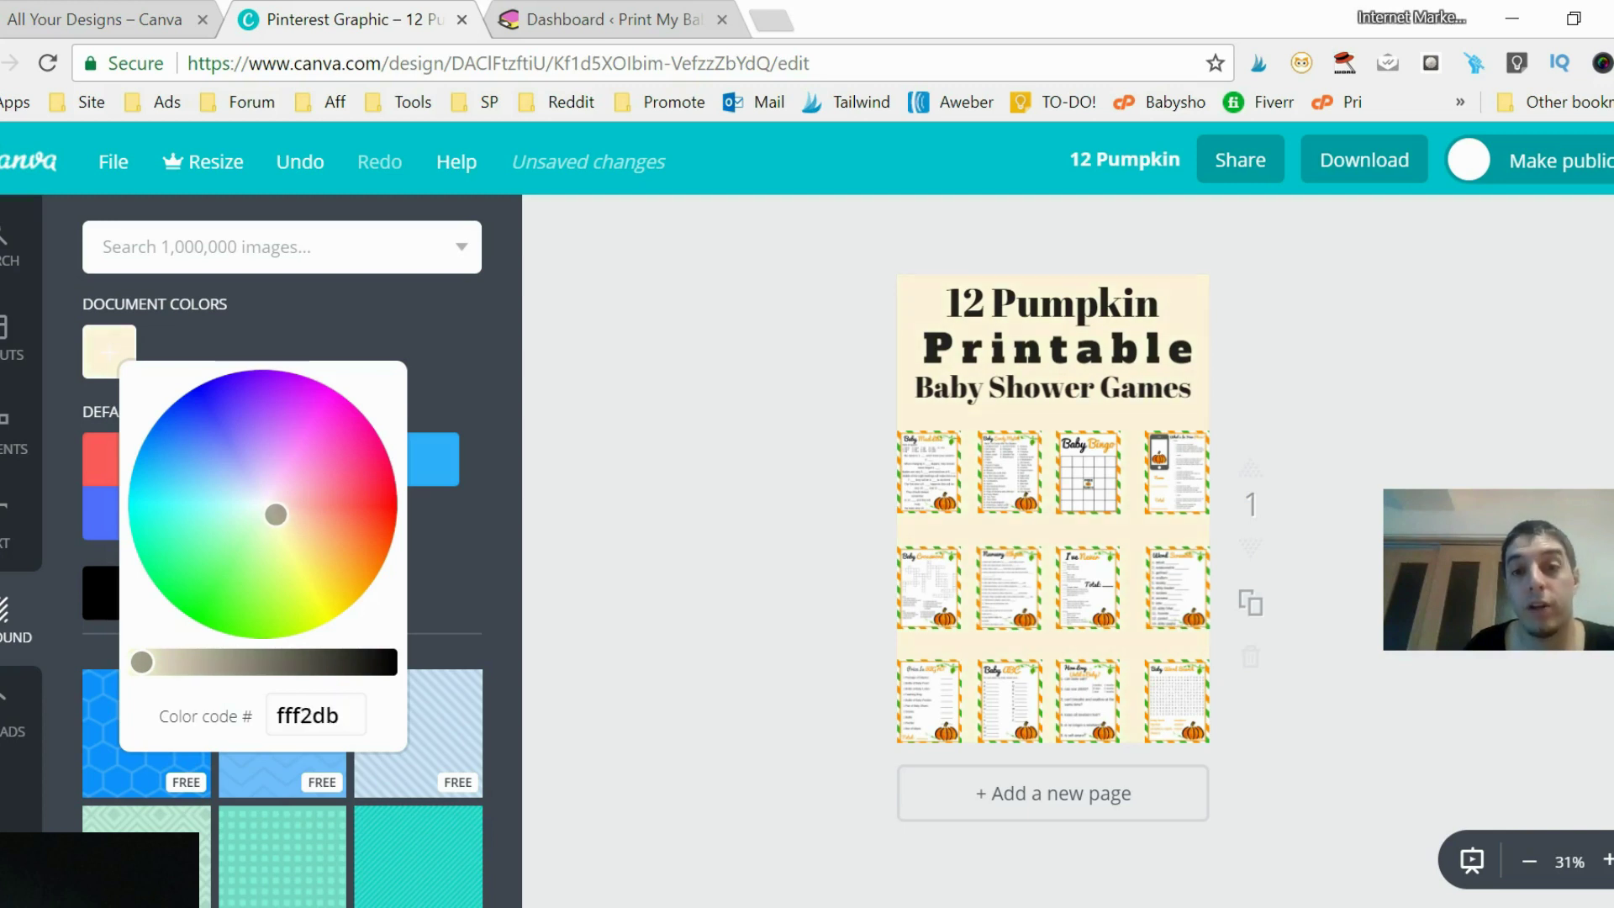
left_click(670, 544)
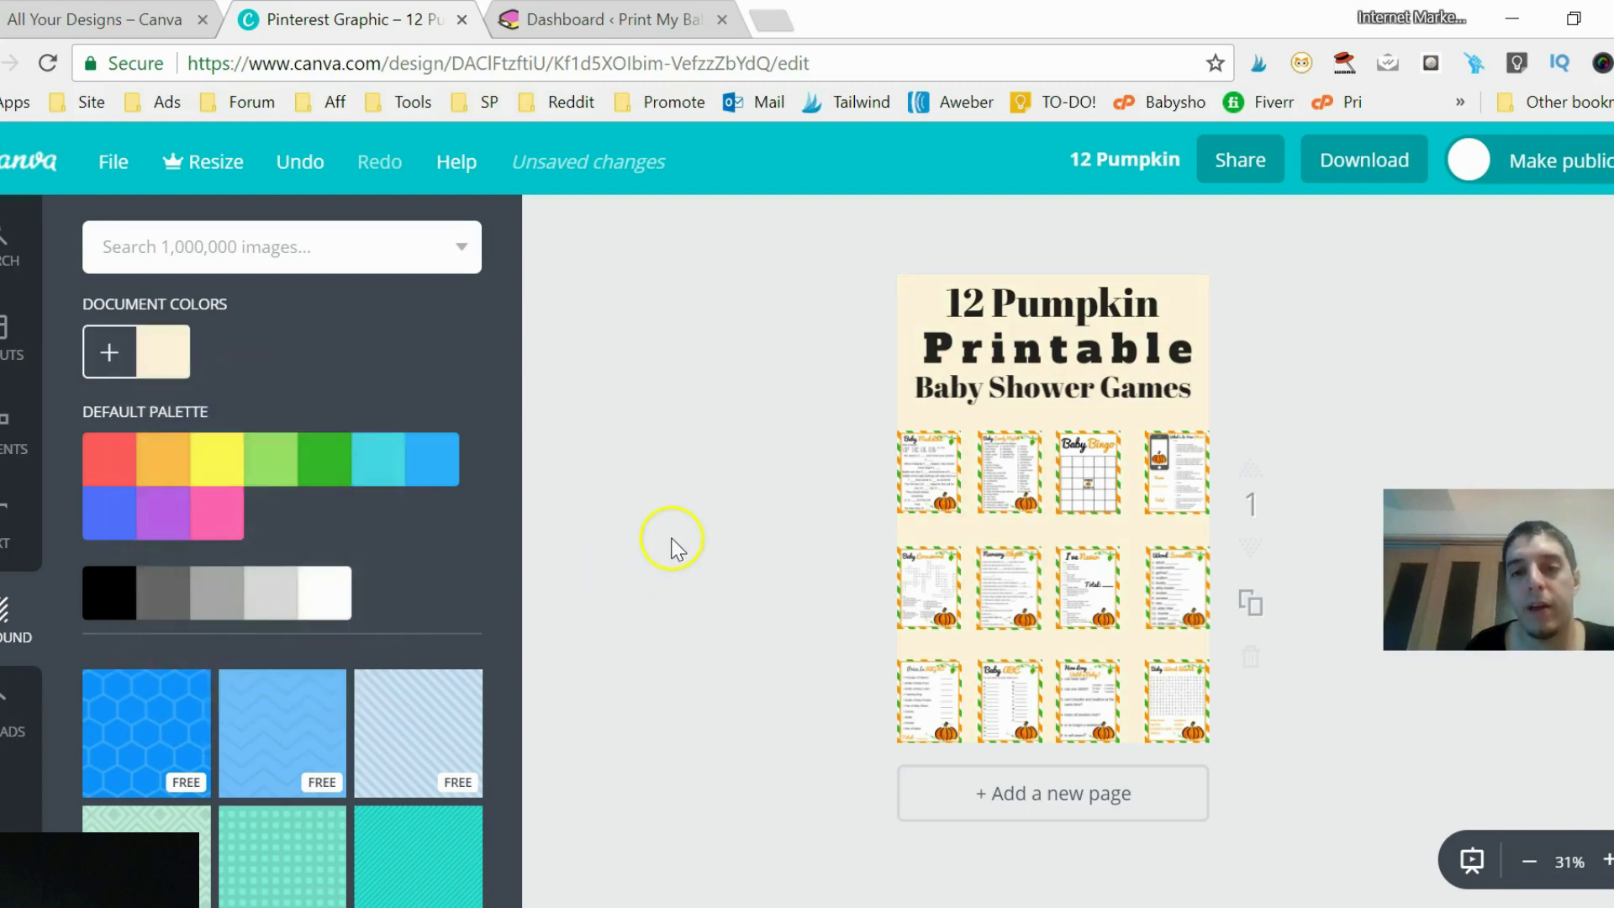
Colour the word "Printable" in the heading with the light orange of the default palette.
left_click(1027, 359)
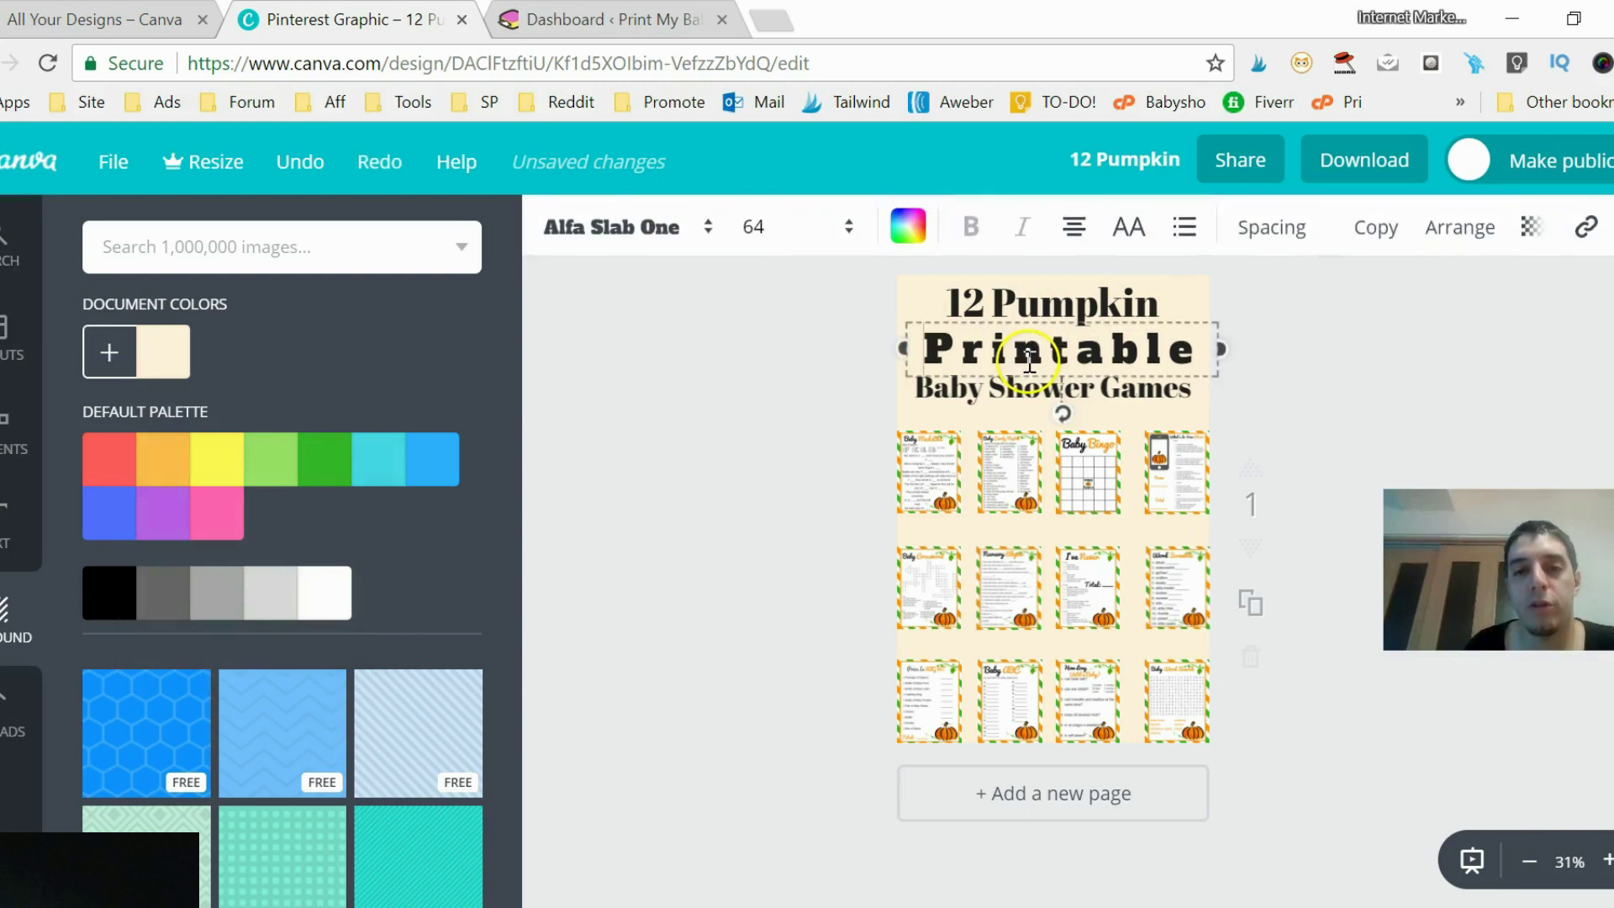
left_click(893, 223)
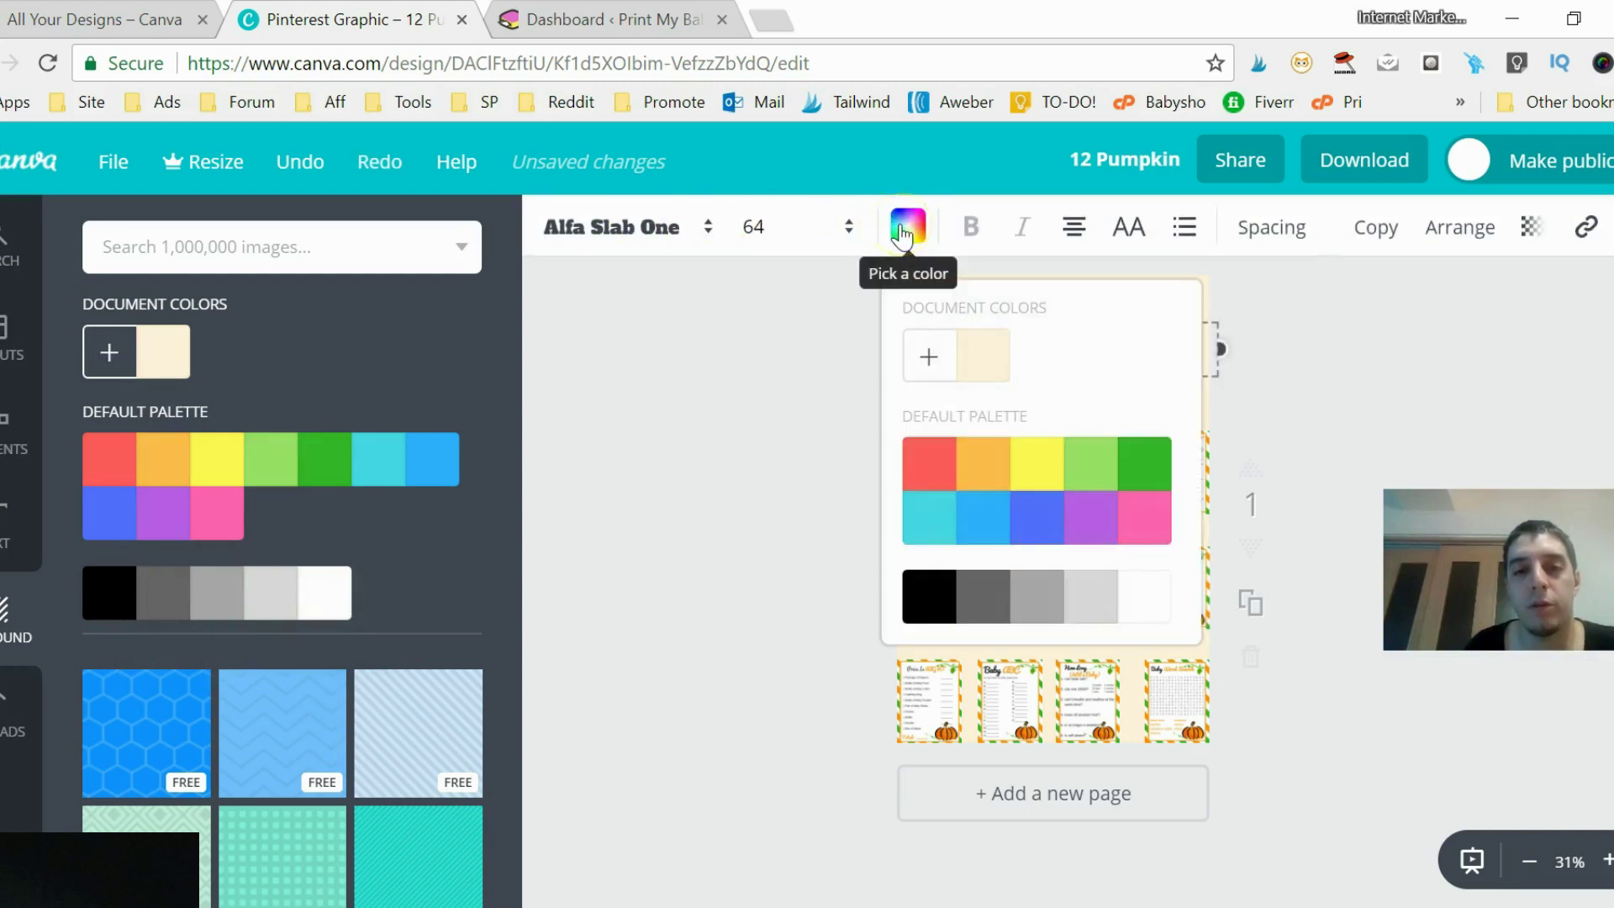
left_click(983, 461)
left_click(730, 460)
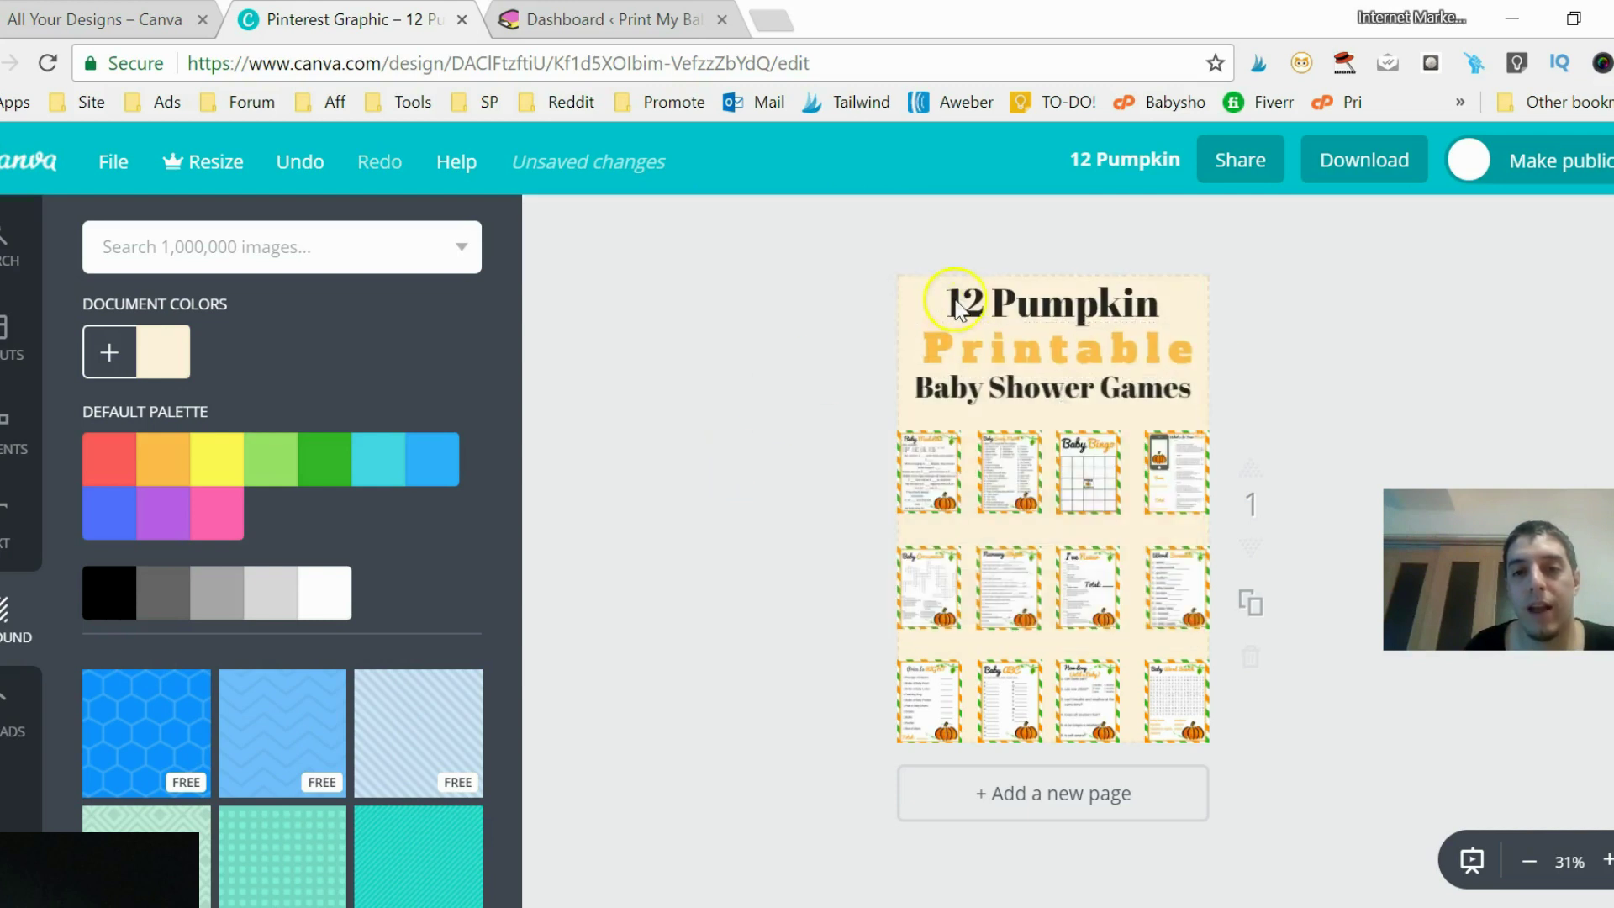
Recolour the word "Printable" with a custom, stronger orange that matches the pumpkins.
left_click(984, 346)
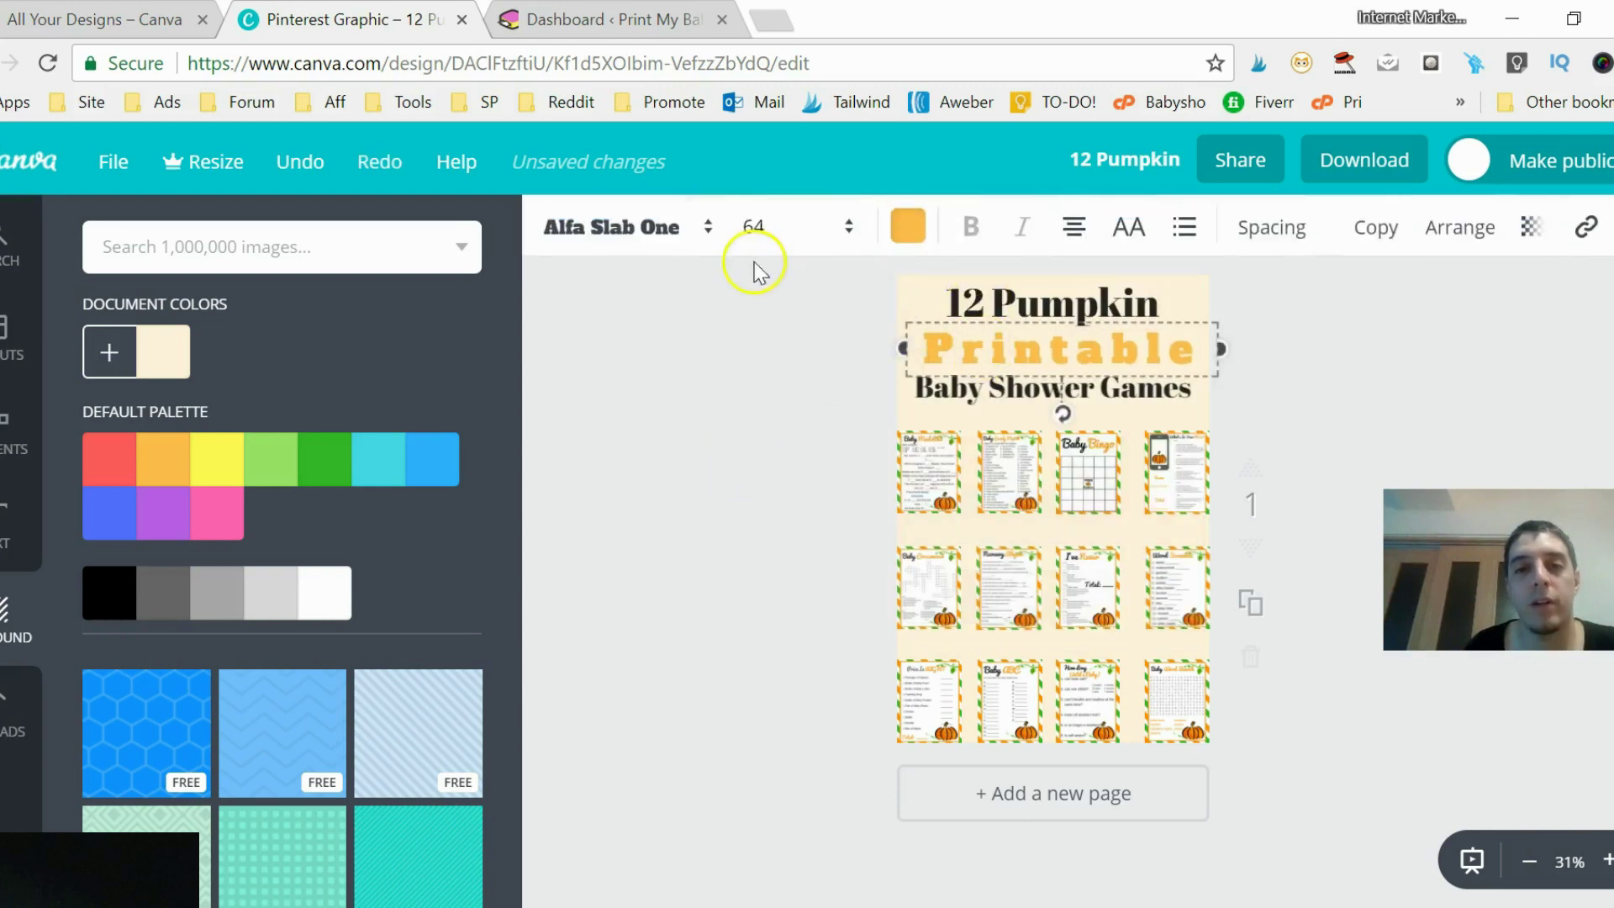
left_click(909, 231)
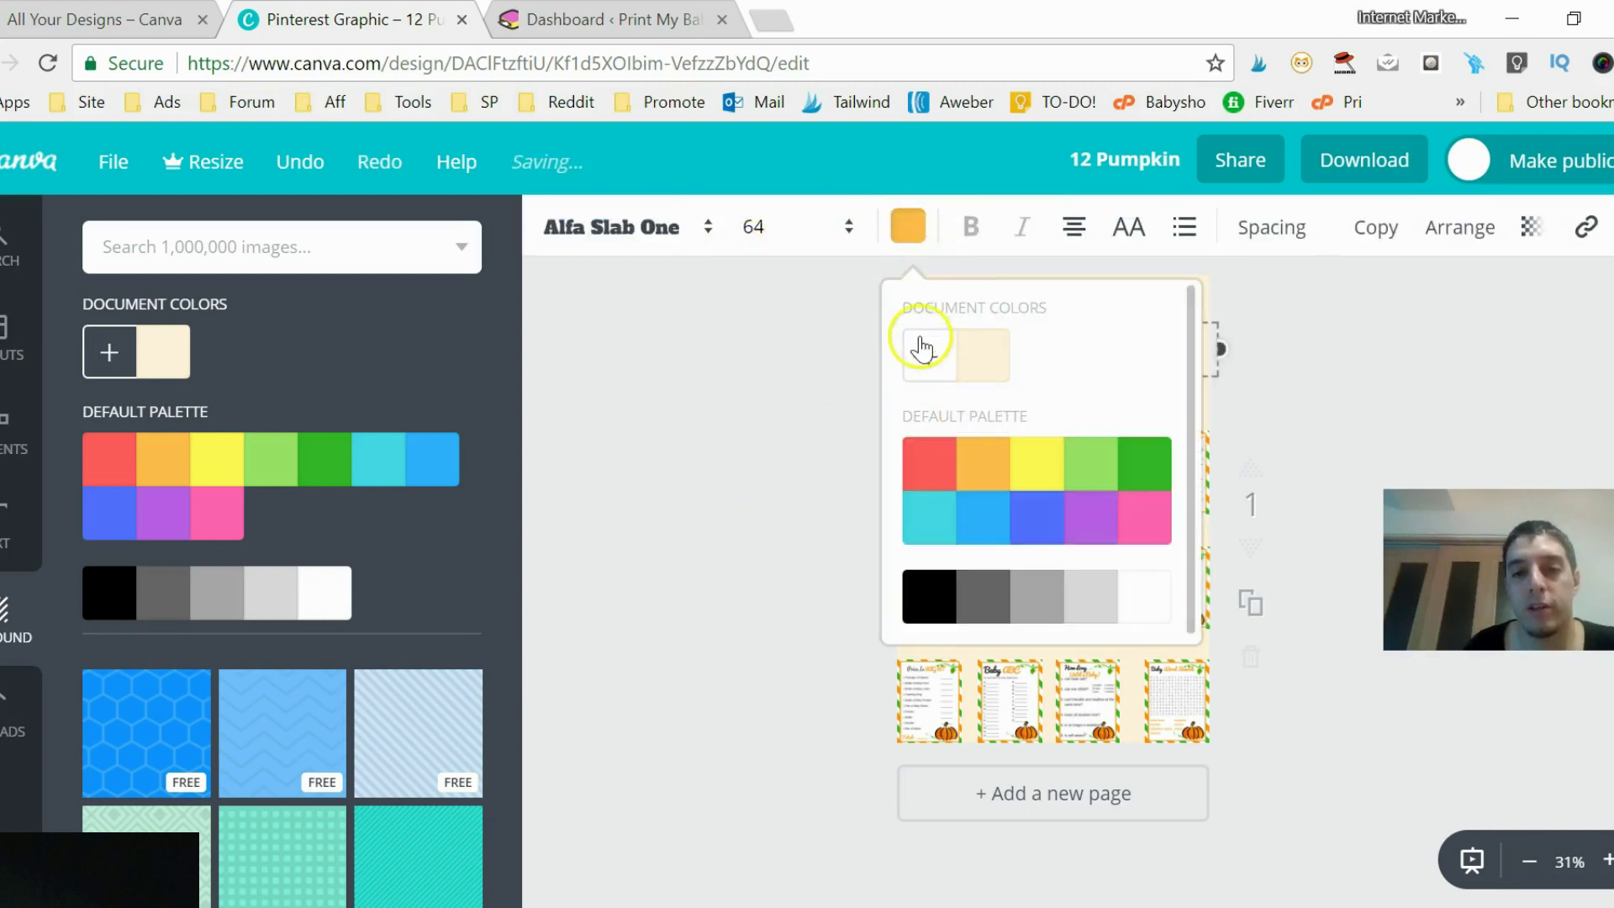
left_click(939, 376)
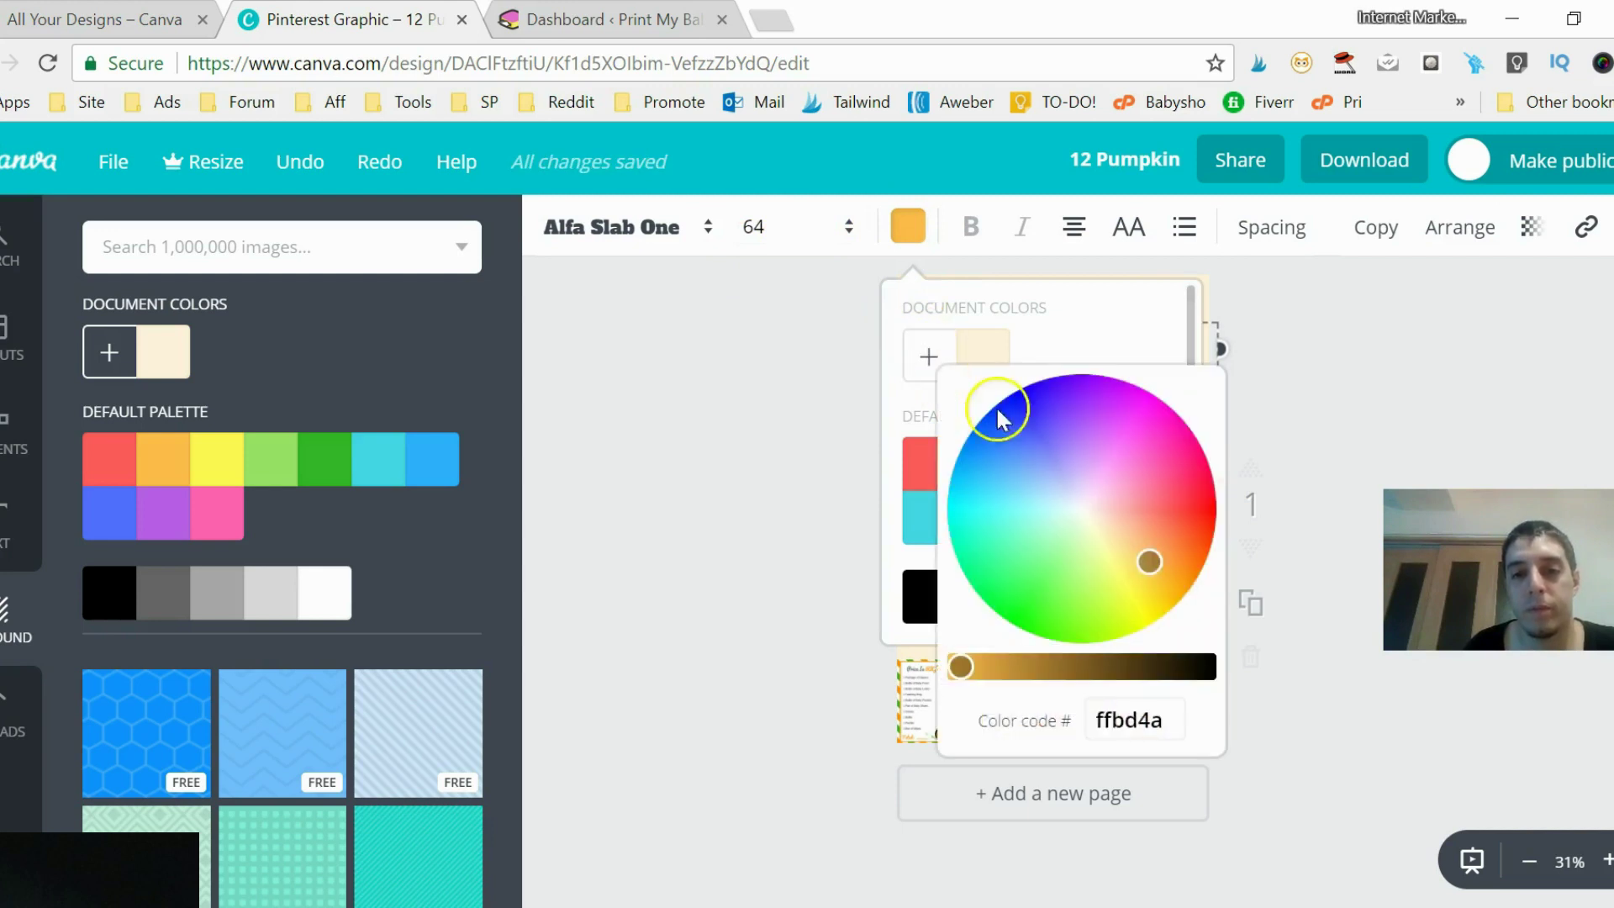
left_click(1029, 618)
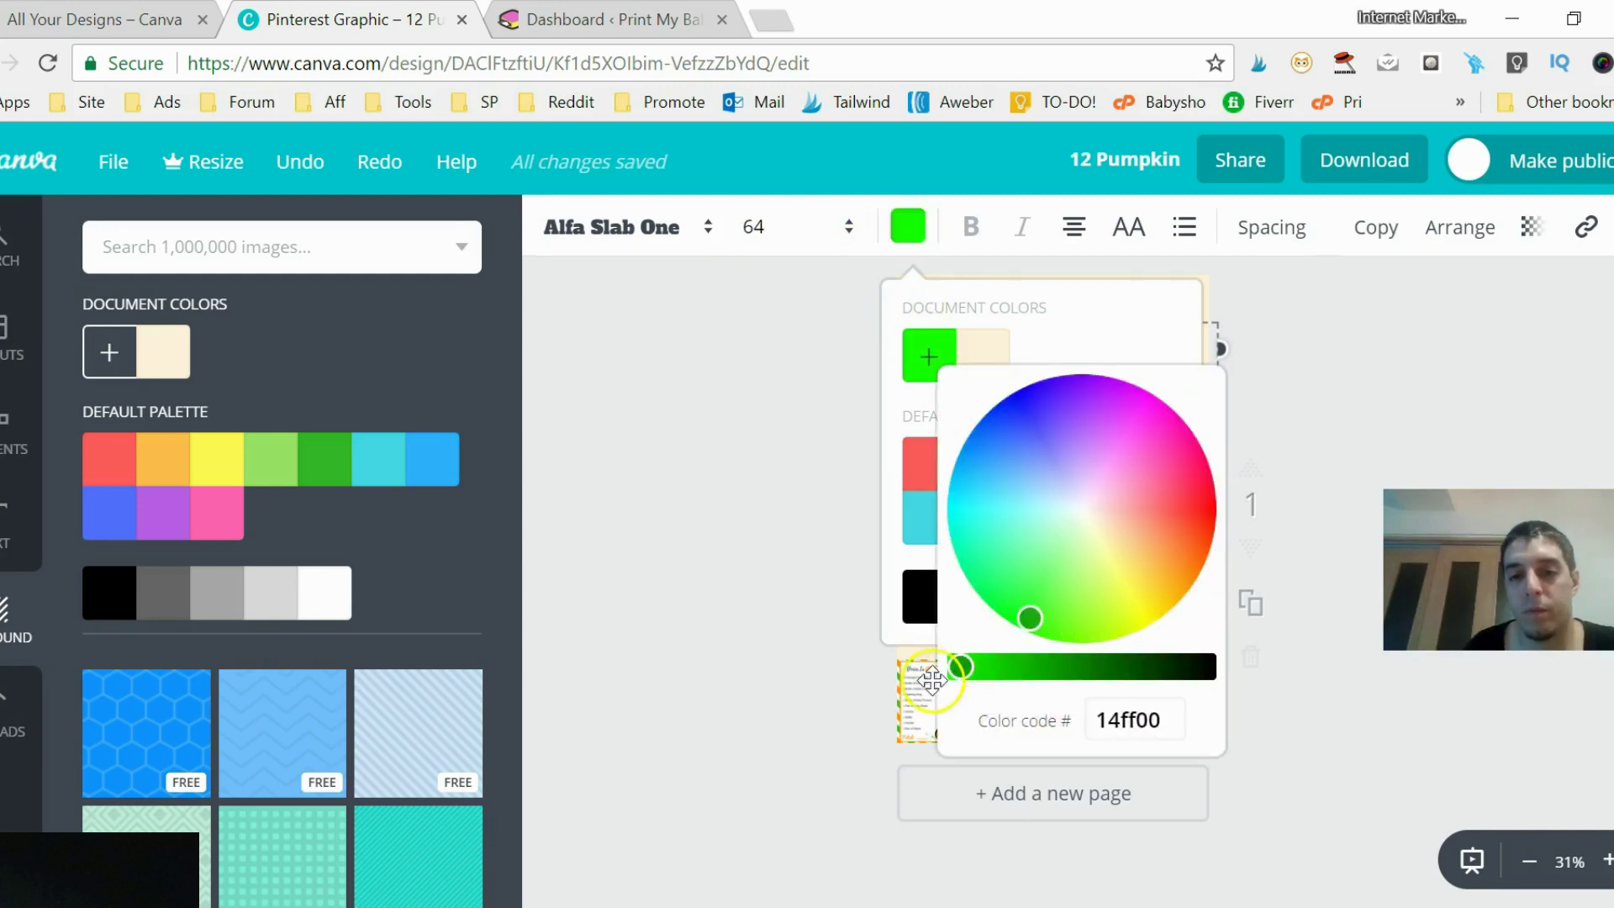
left_click_drag(1138, 556, 1180, 577)
left_click(607, 542)
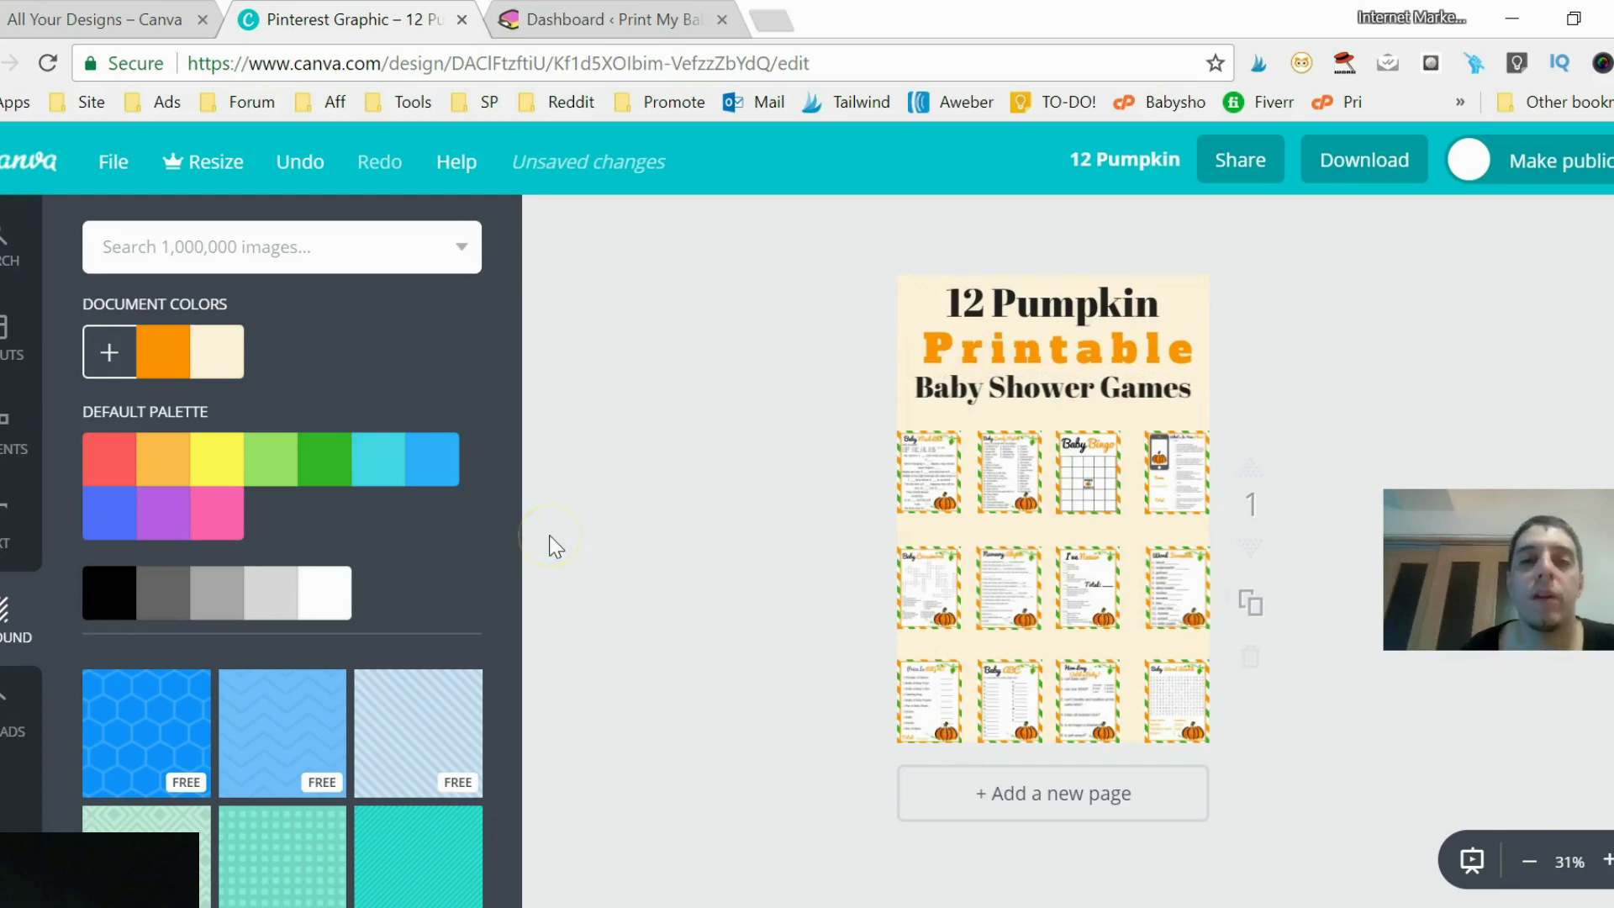
Add the uploaded pumpkin picture to the page and shrink it to a small icon in the heading area.
left_click(12, 698)
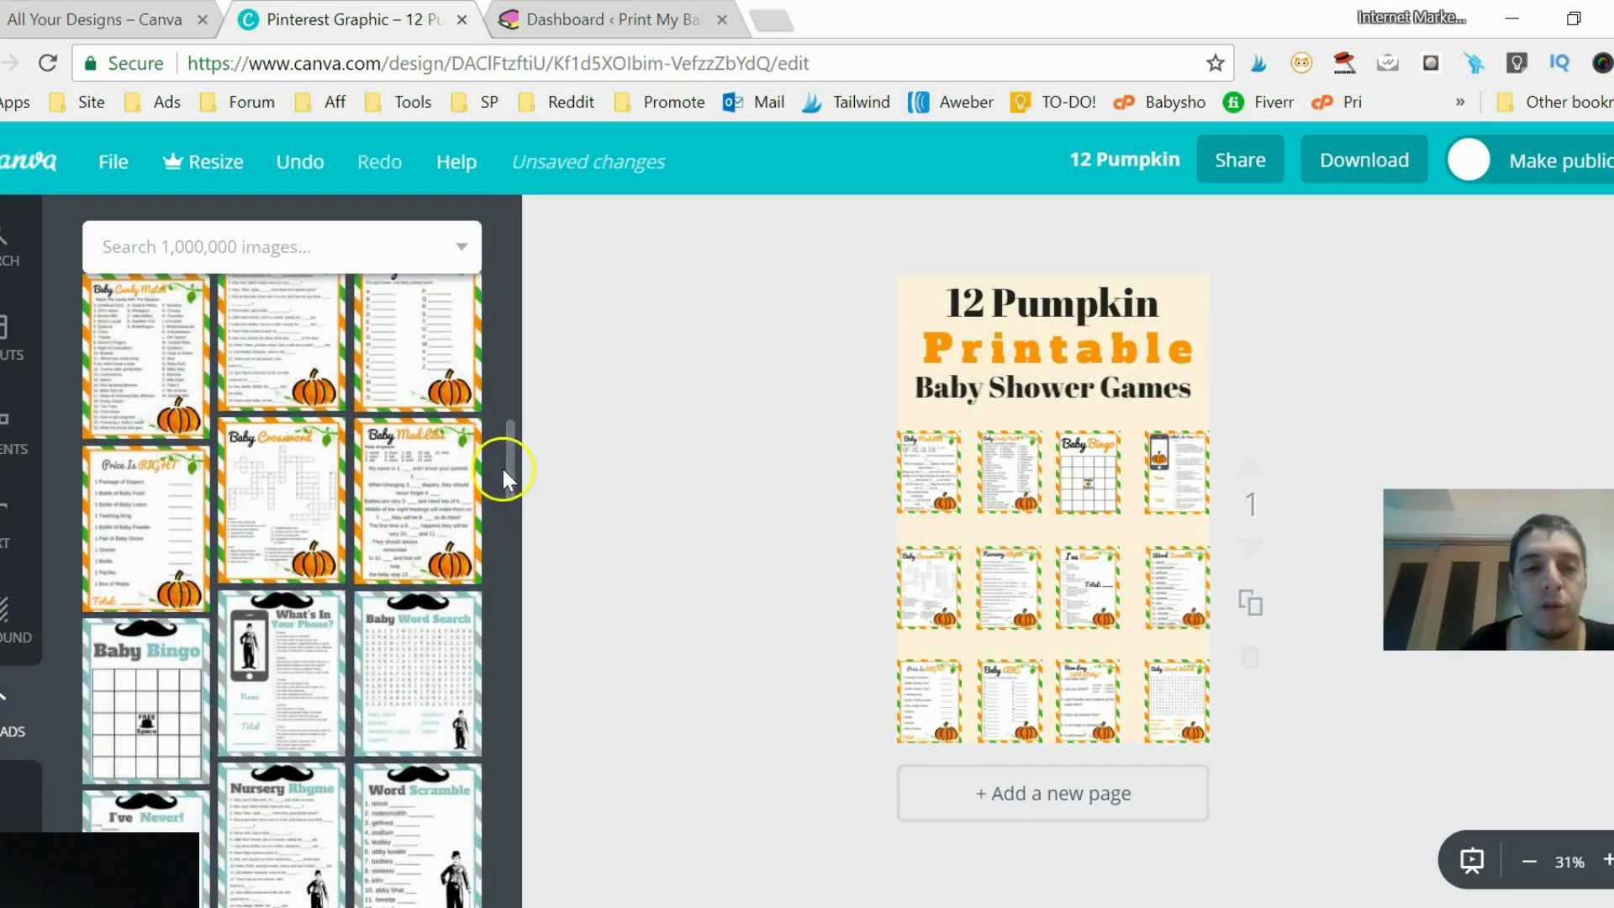
scroll(503, 458, "down", 5)
left_click_drag(507, 444, 513, 597)
scroll(509, 596, "down", 1)
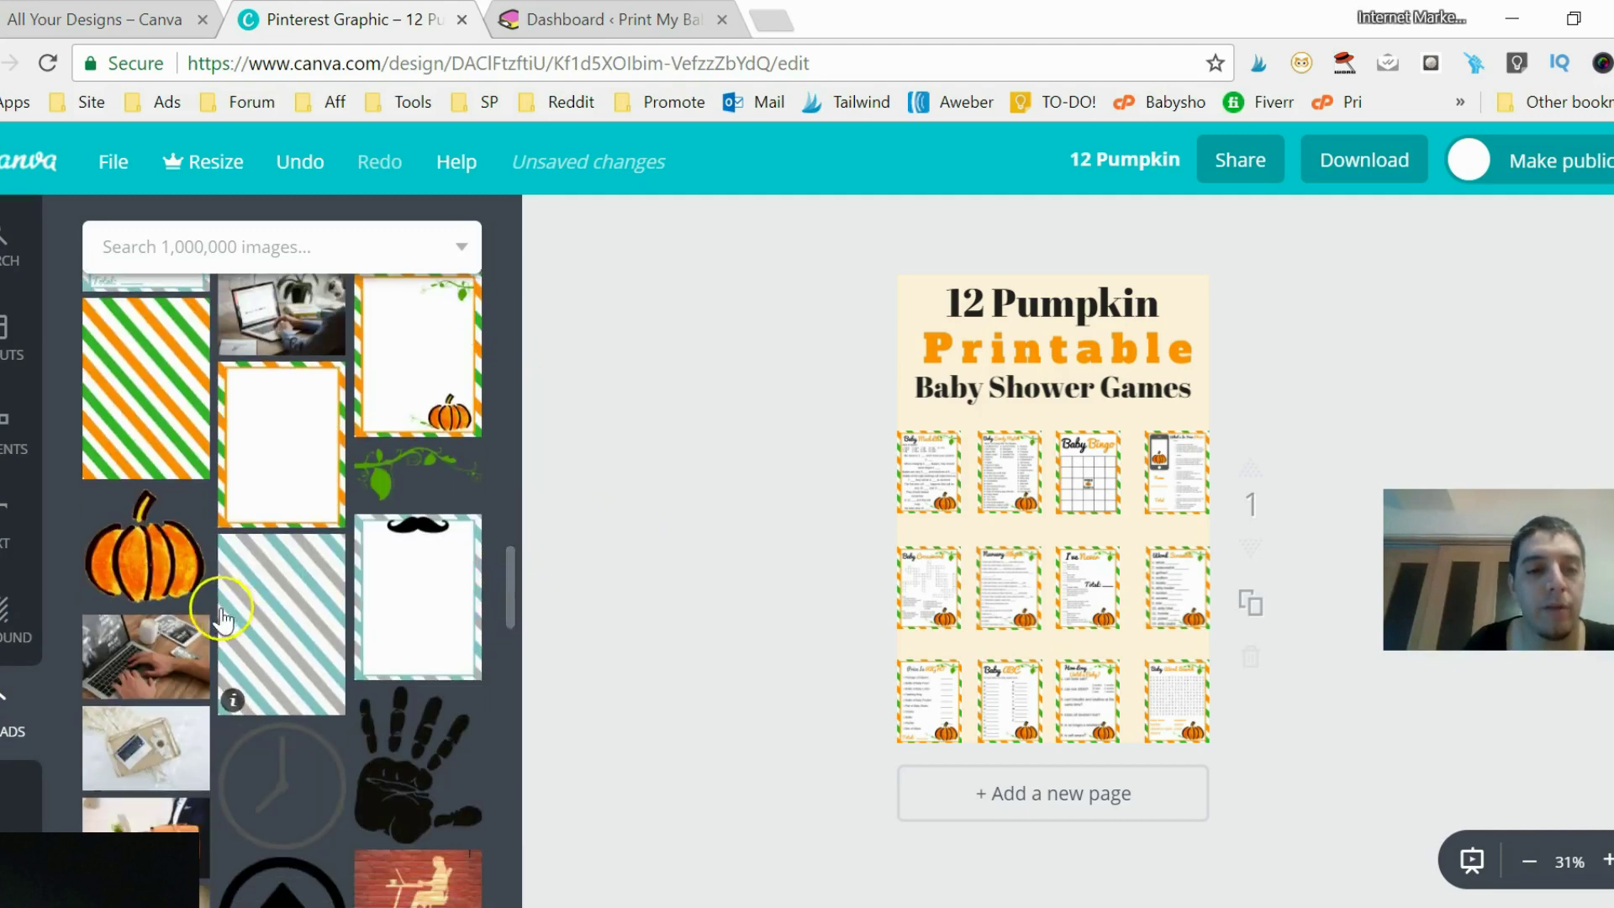
left_click(110, 546)
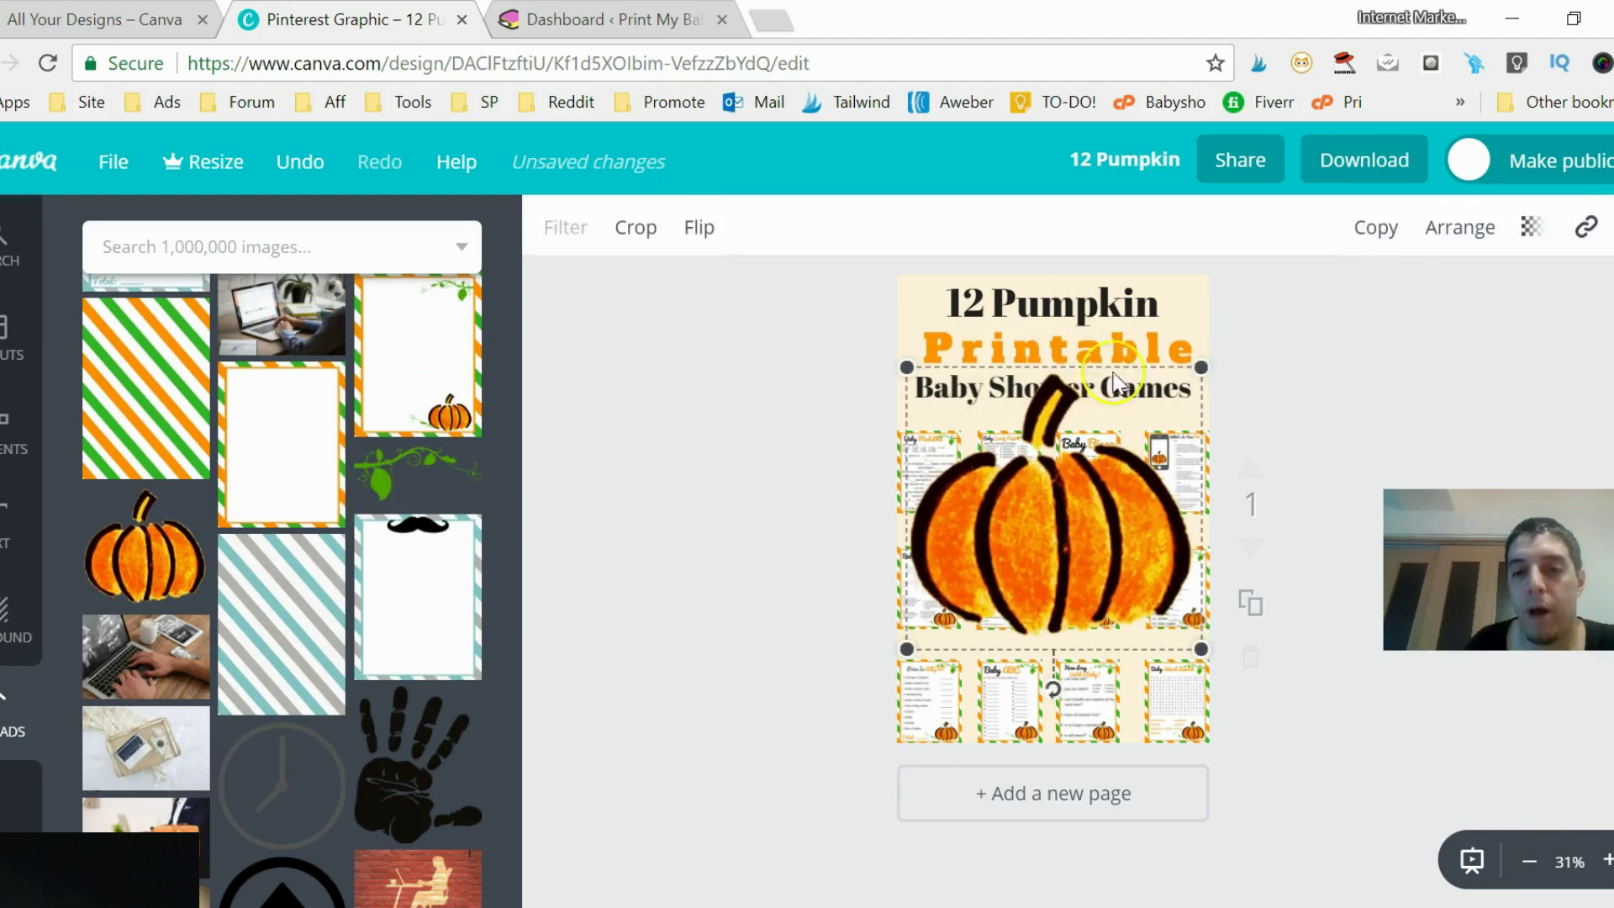
left_click_drag(1202, 367, 1032, 304)
key("Escape")
Shift the "12 Pumpkin" heading towards the page's left edge and place the small pumpkin directly after it on the same line.
left_click_drag(925, 304, 1108, 337)
key("Escape")
left_click_drag(992, 300, 922, 301)
left_click_drag(1082, 320, 1163, 310)
left_click(751, 388)
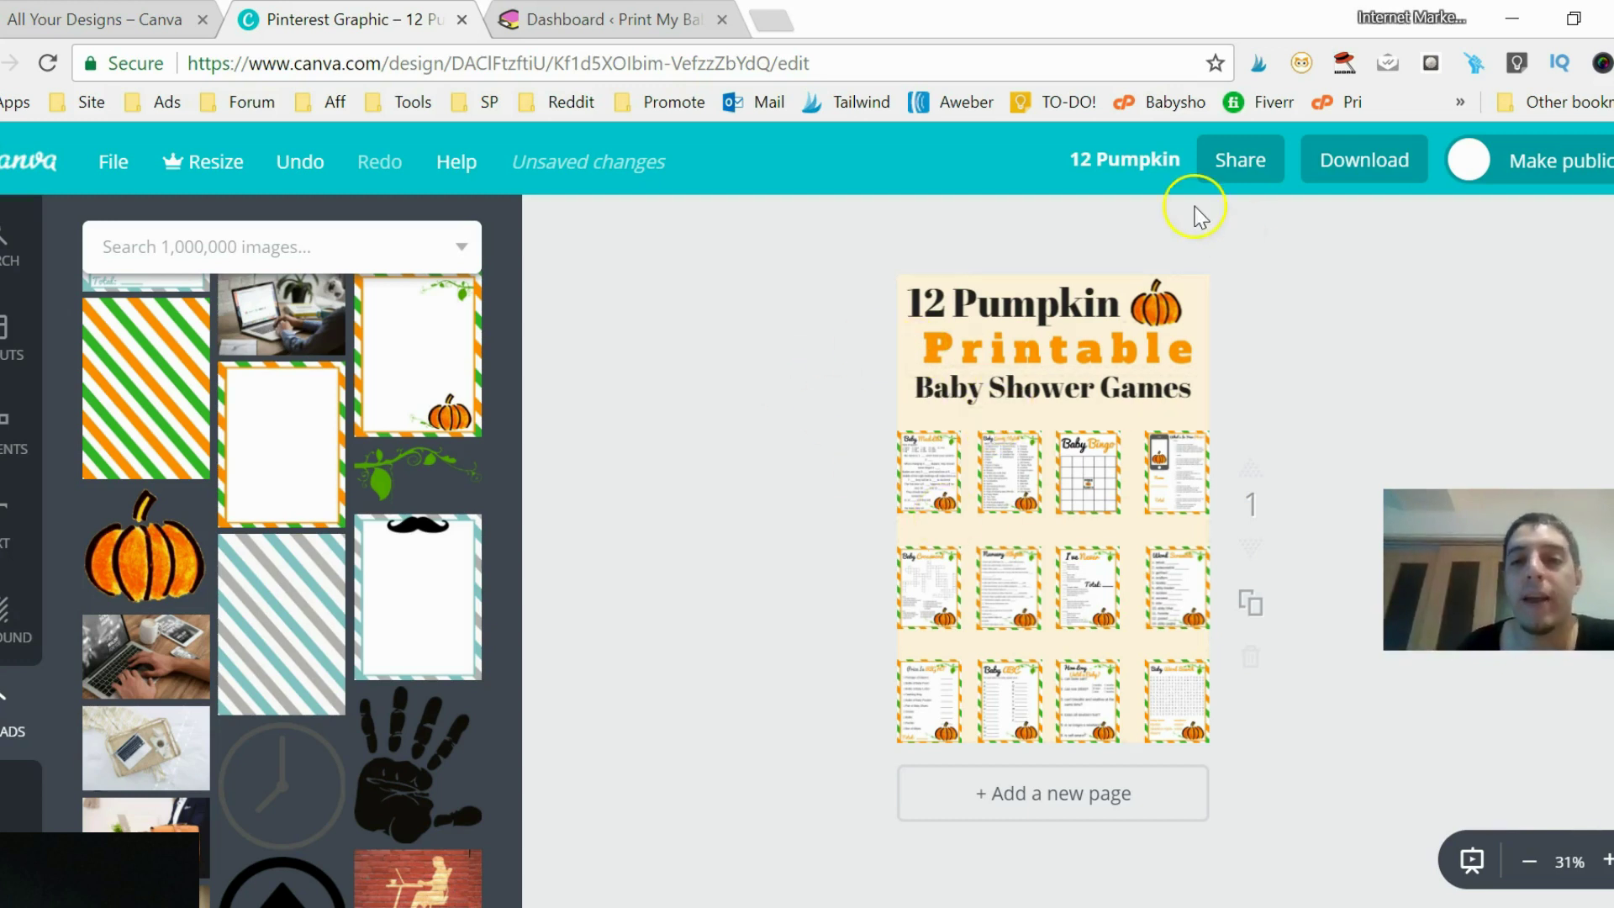
Rename the design 12Pumpkinexample and download it as a PNG.
left_click(1328, 160)
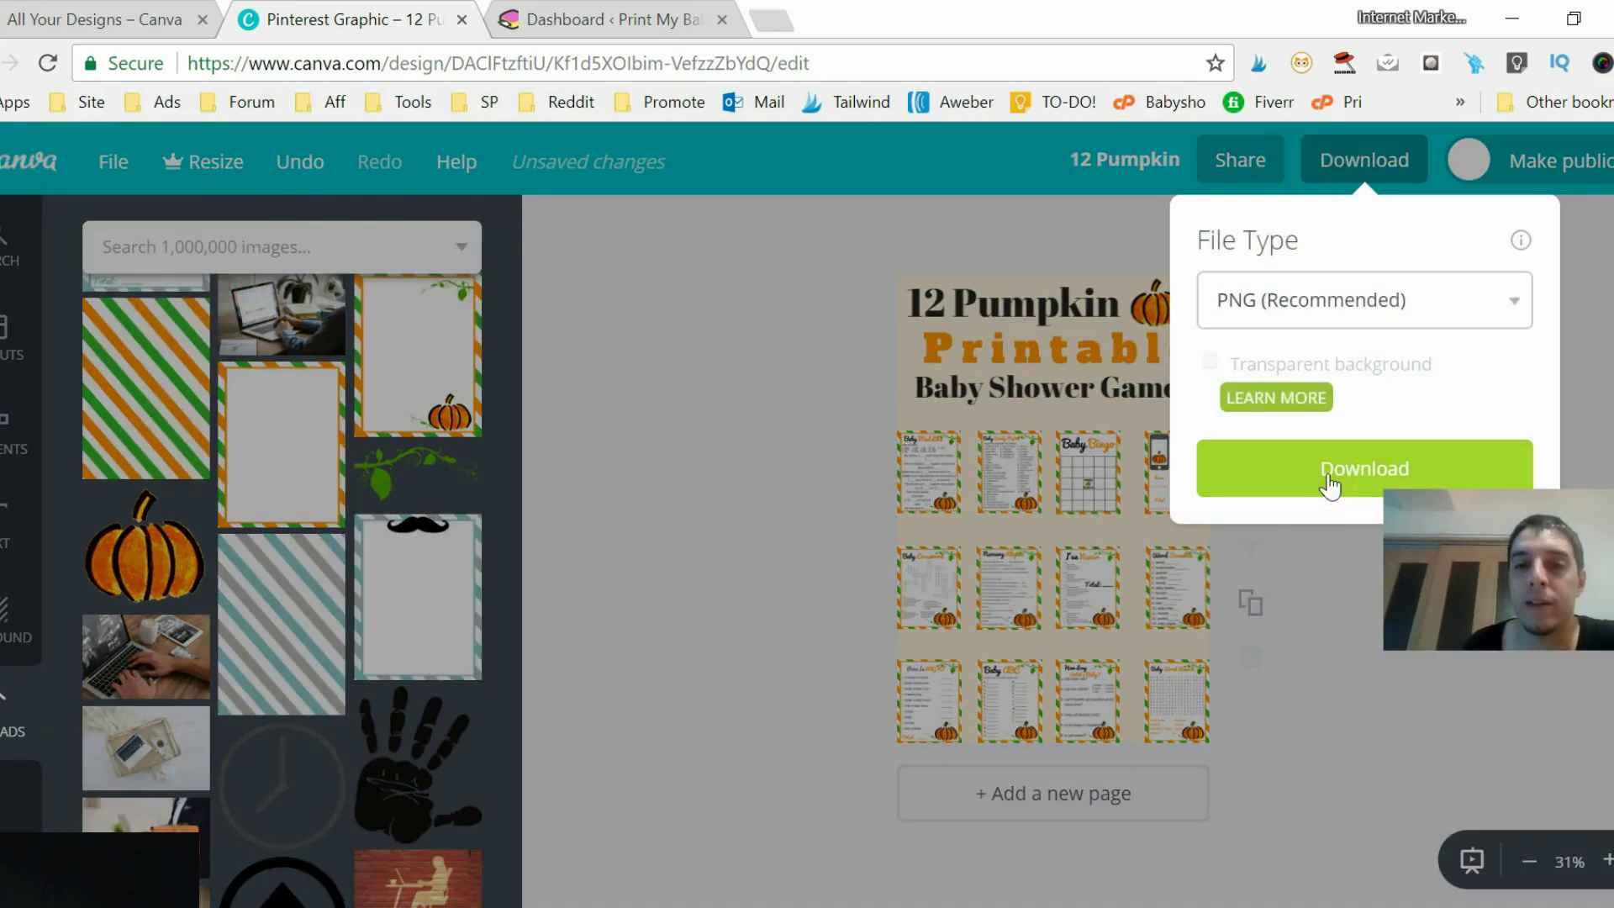
left_click(1091, 163)
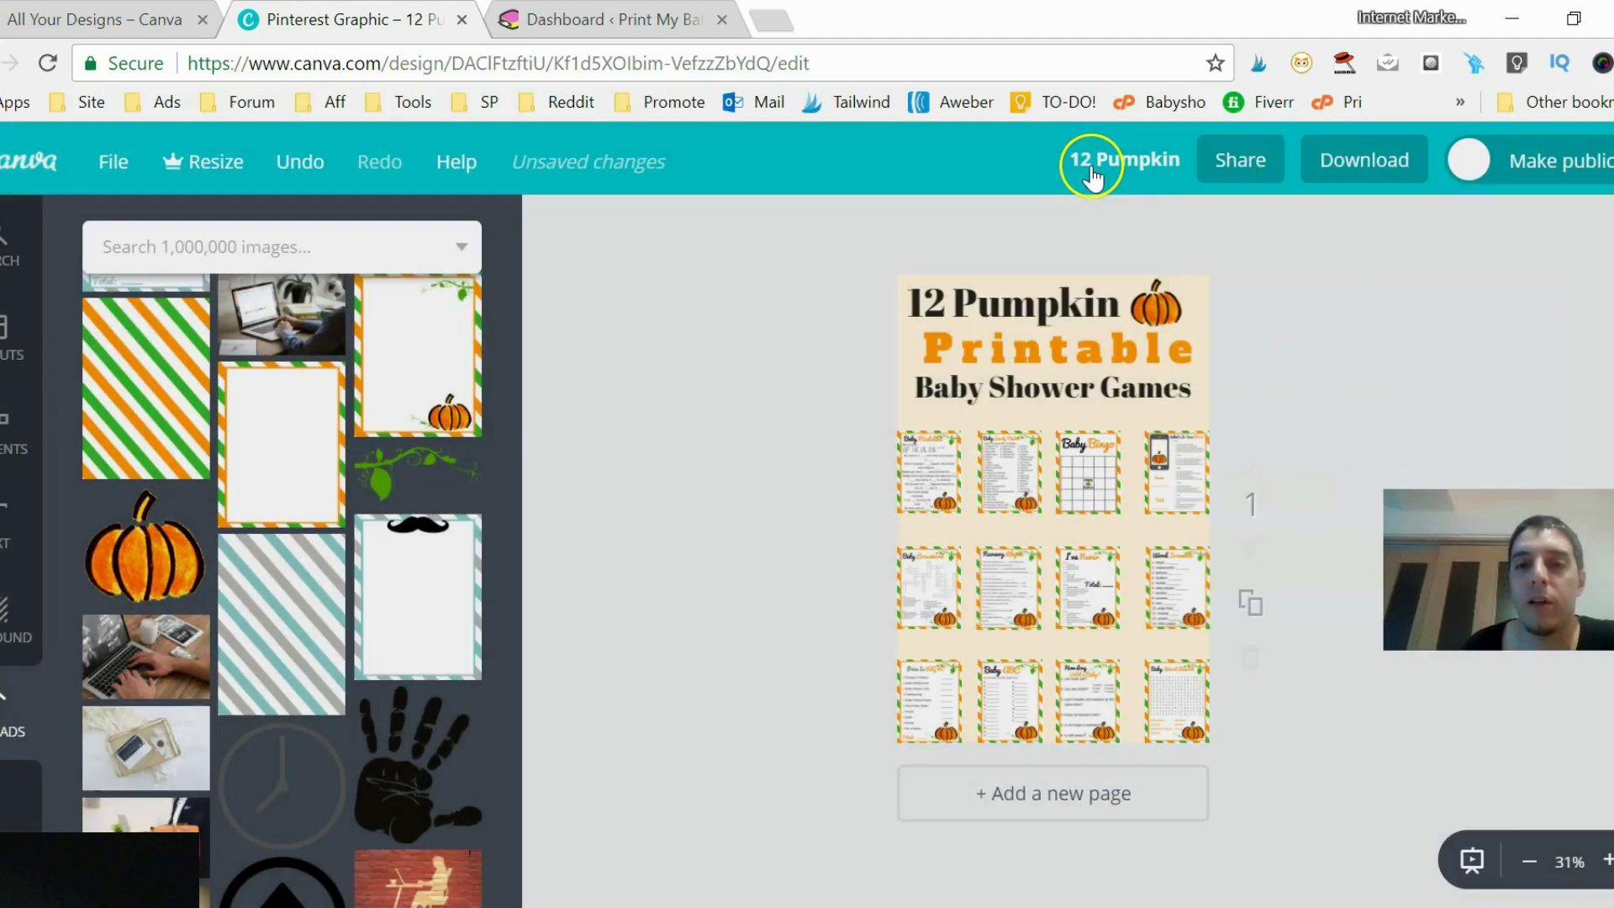
left_click(1091, 163)
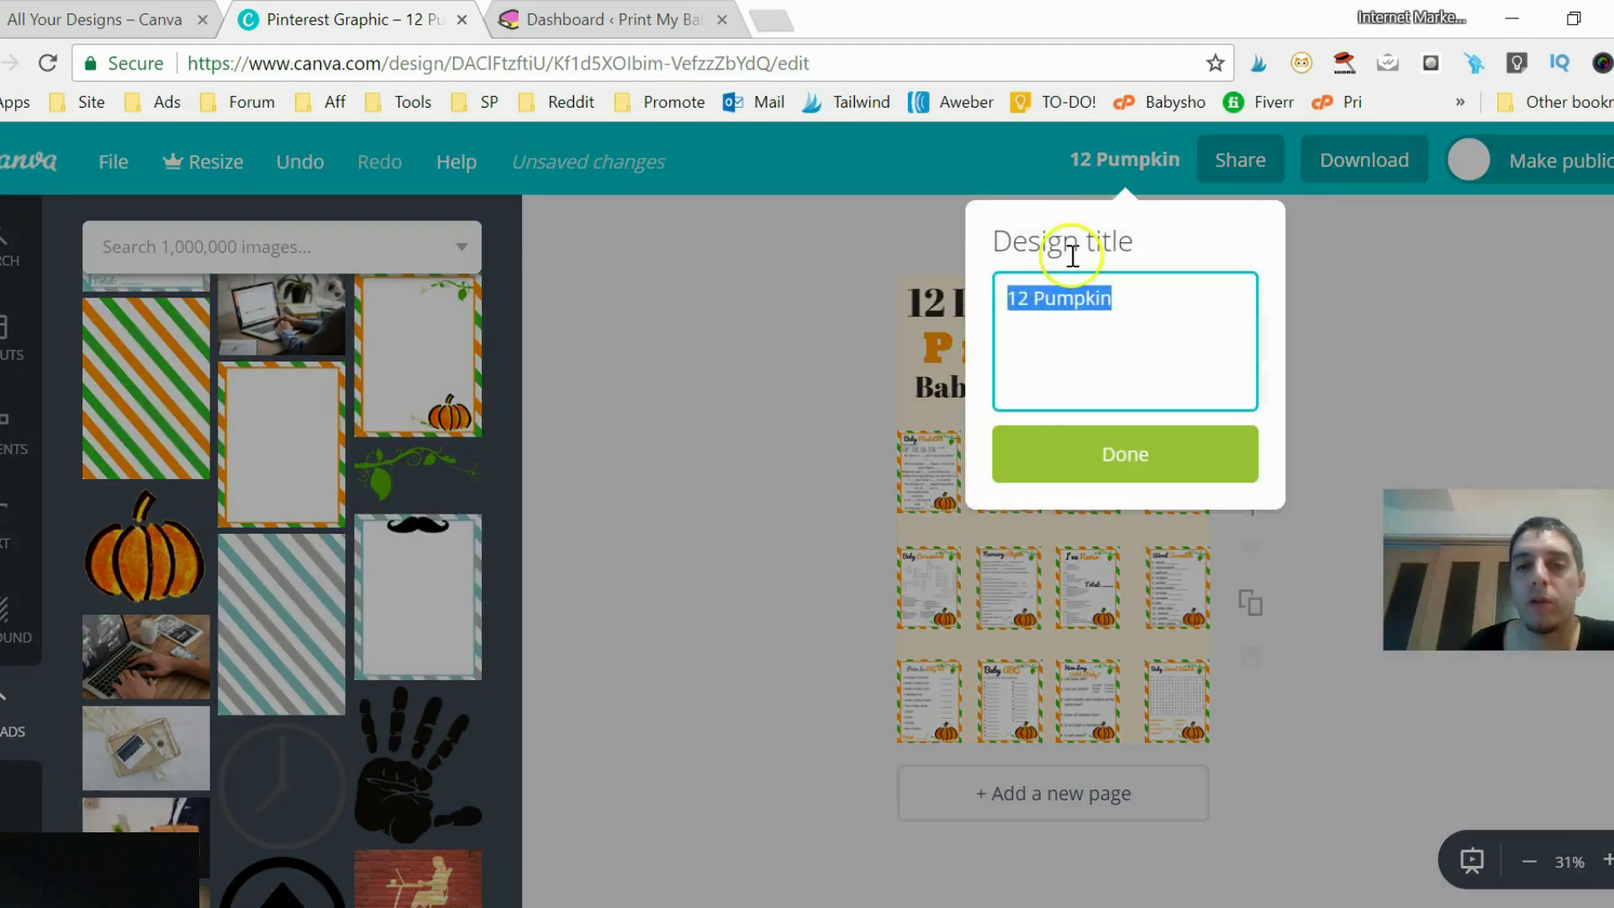
left_click(1036, 296)
key("BackSpace")
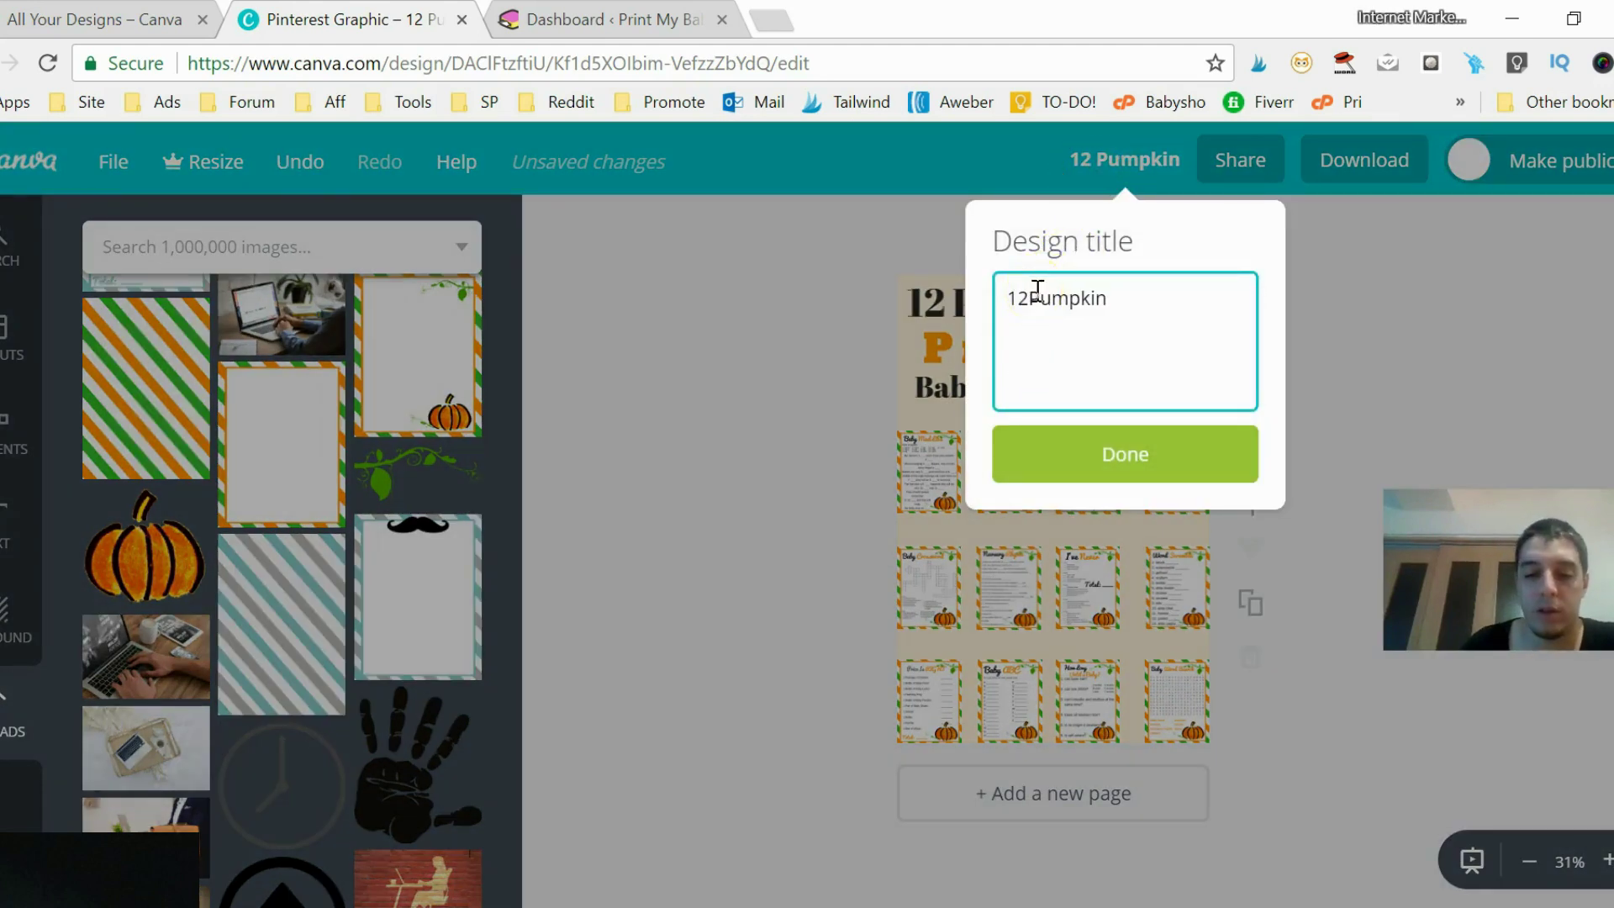
key("Right")
key("Right")
key("Right")
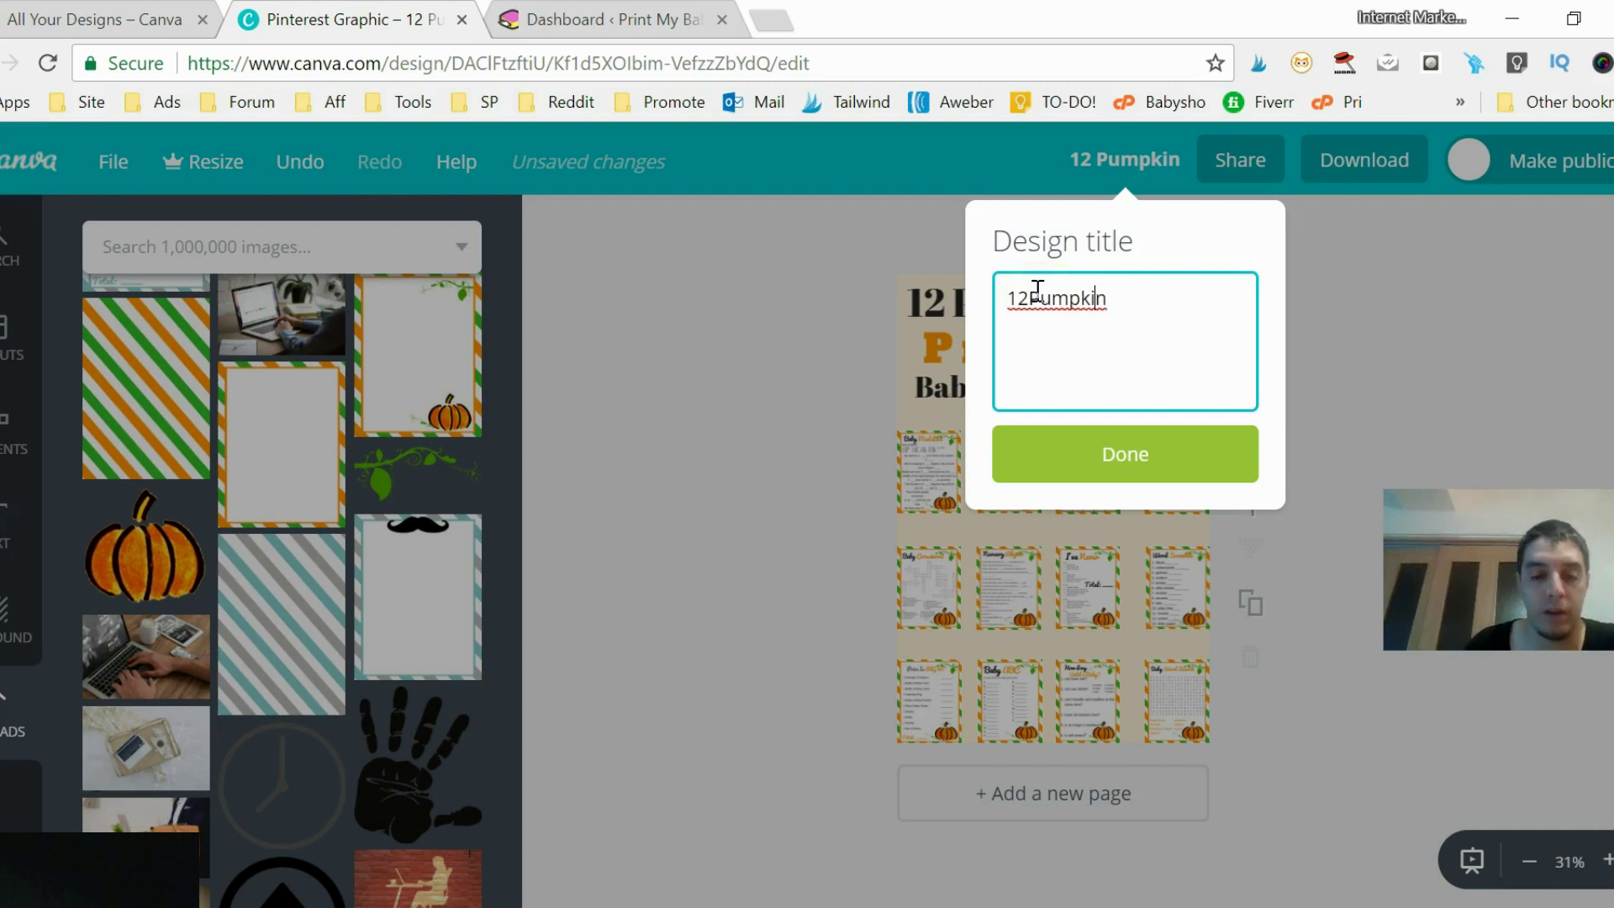
type("example")
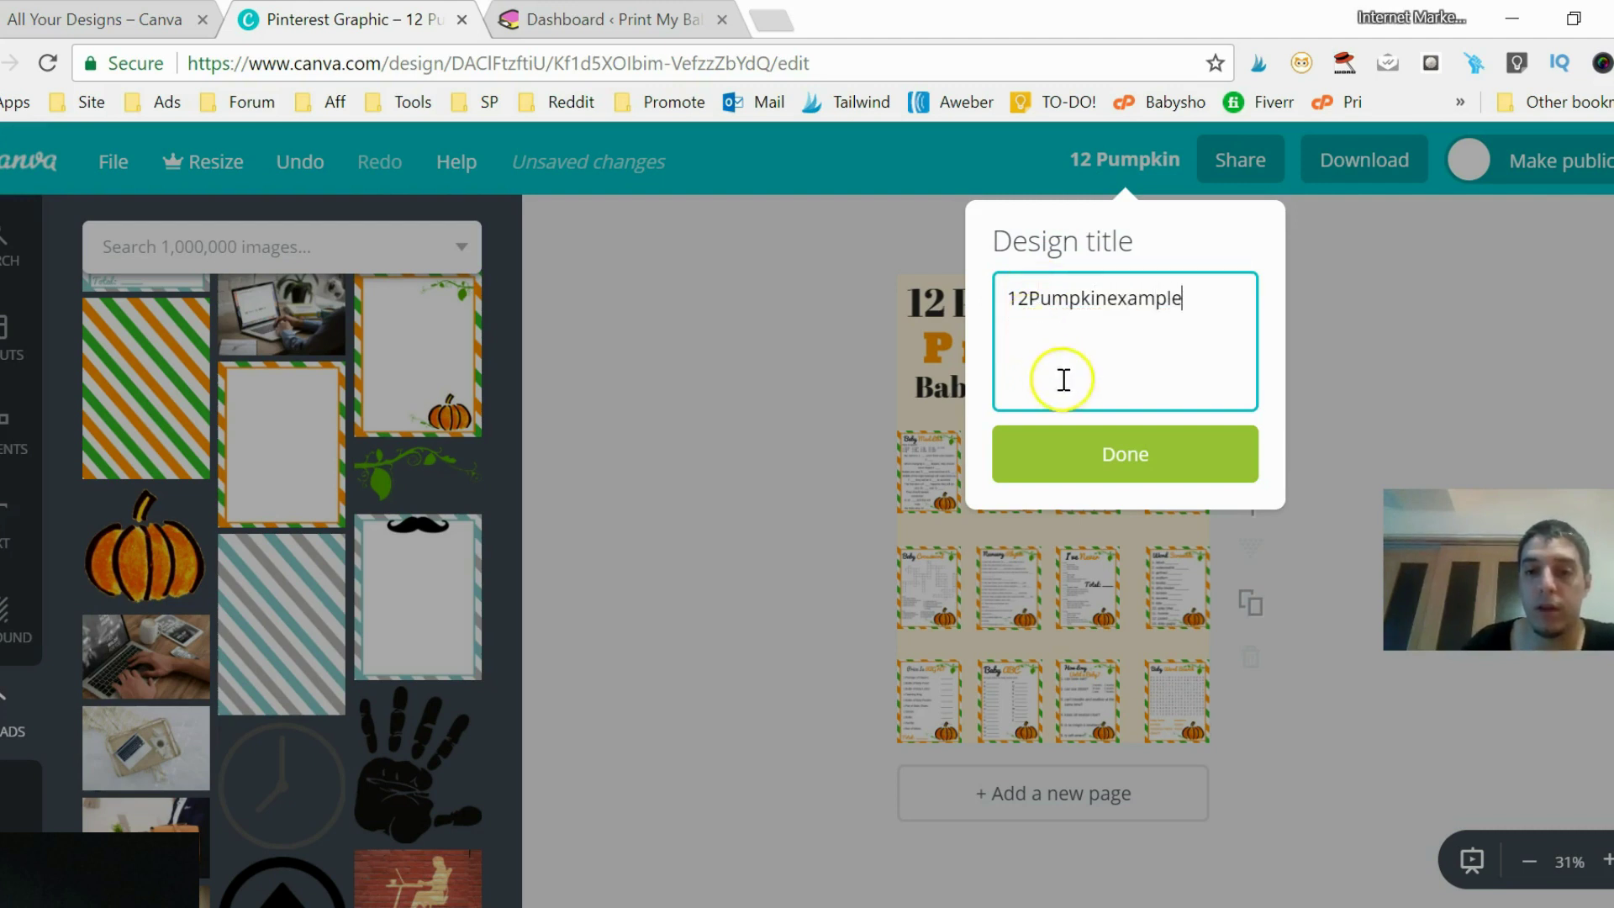
left_click(1105, 439)
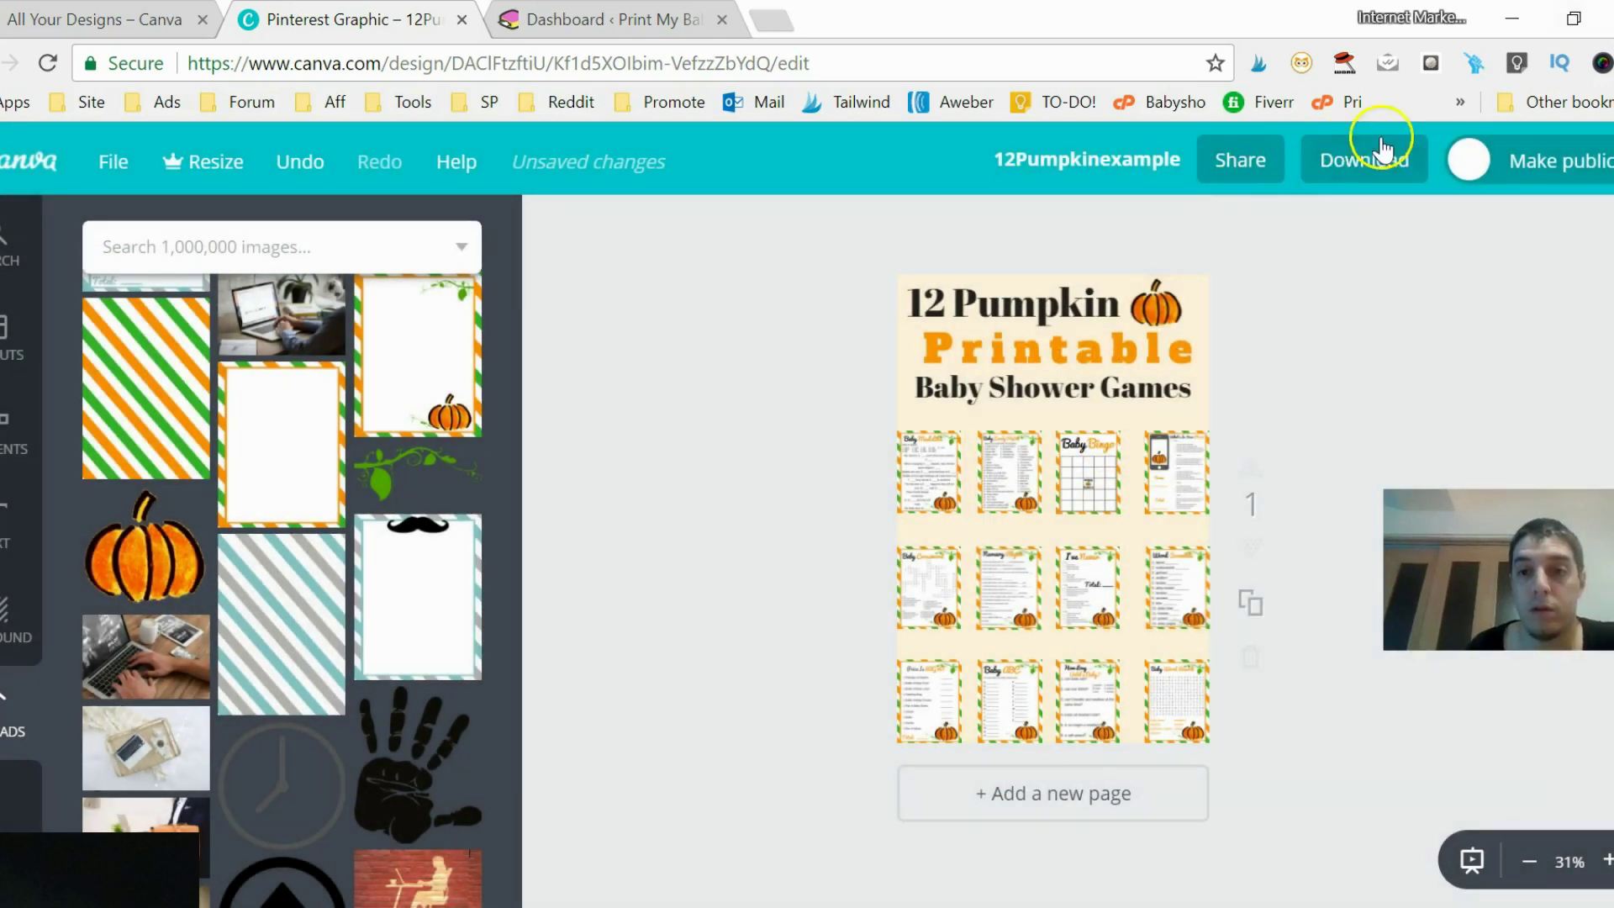
left_click(1367, 161)
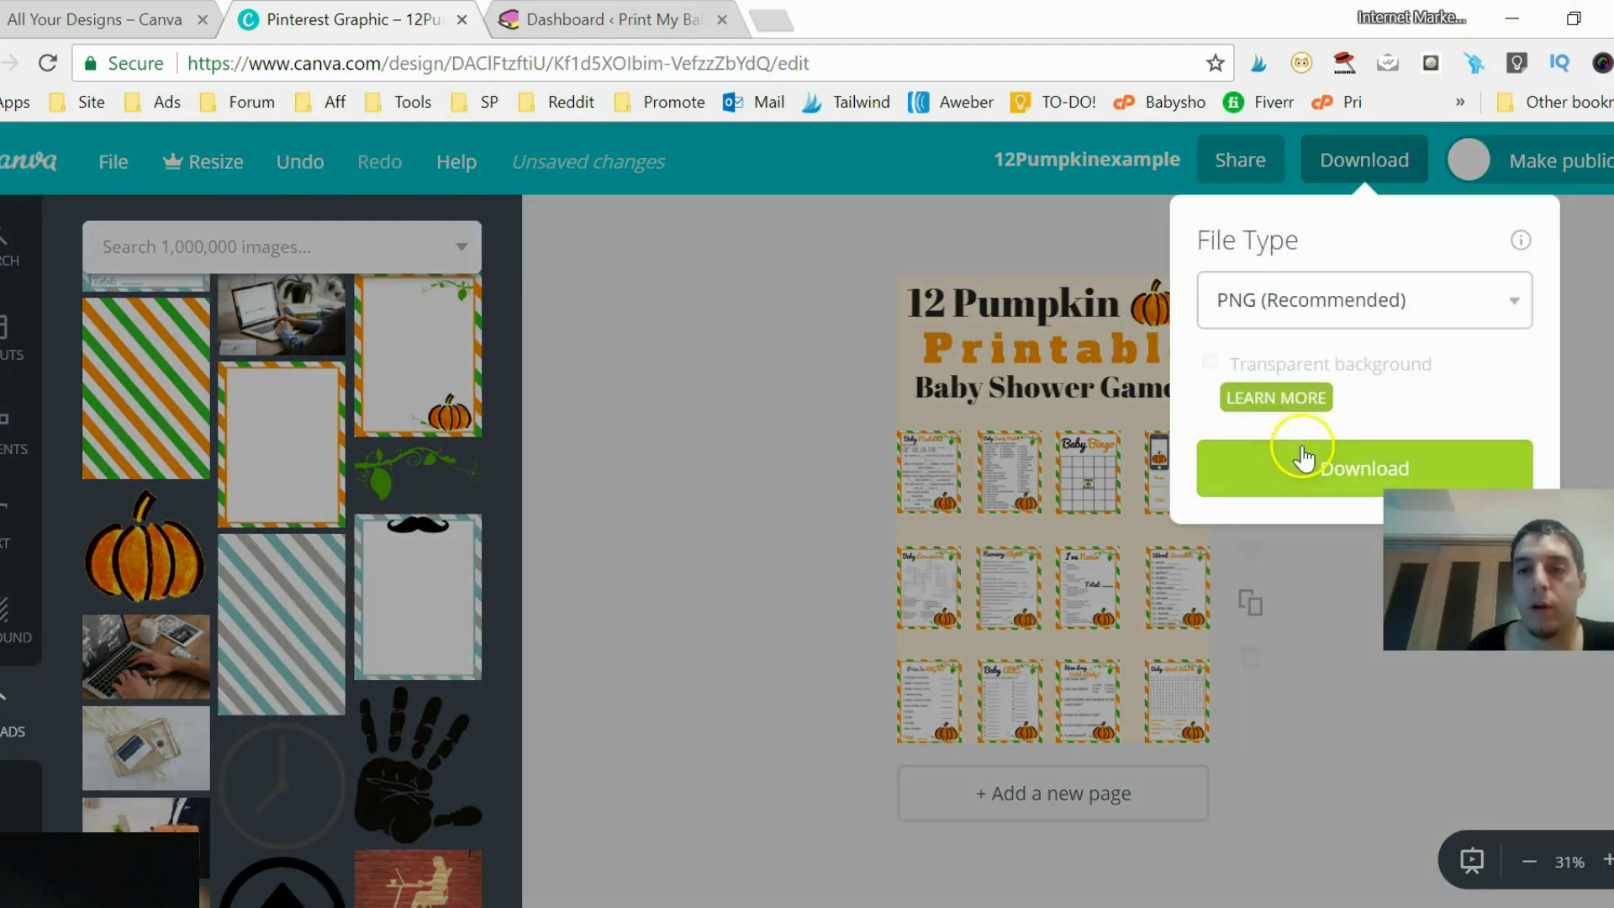
left_click(1302, 459)
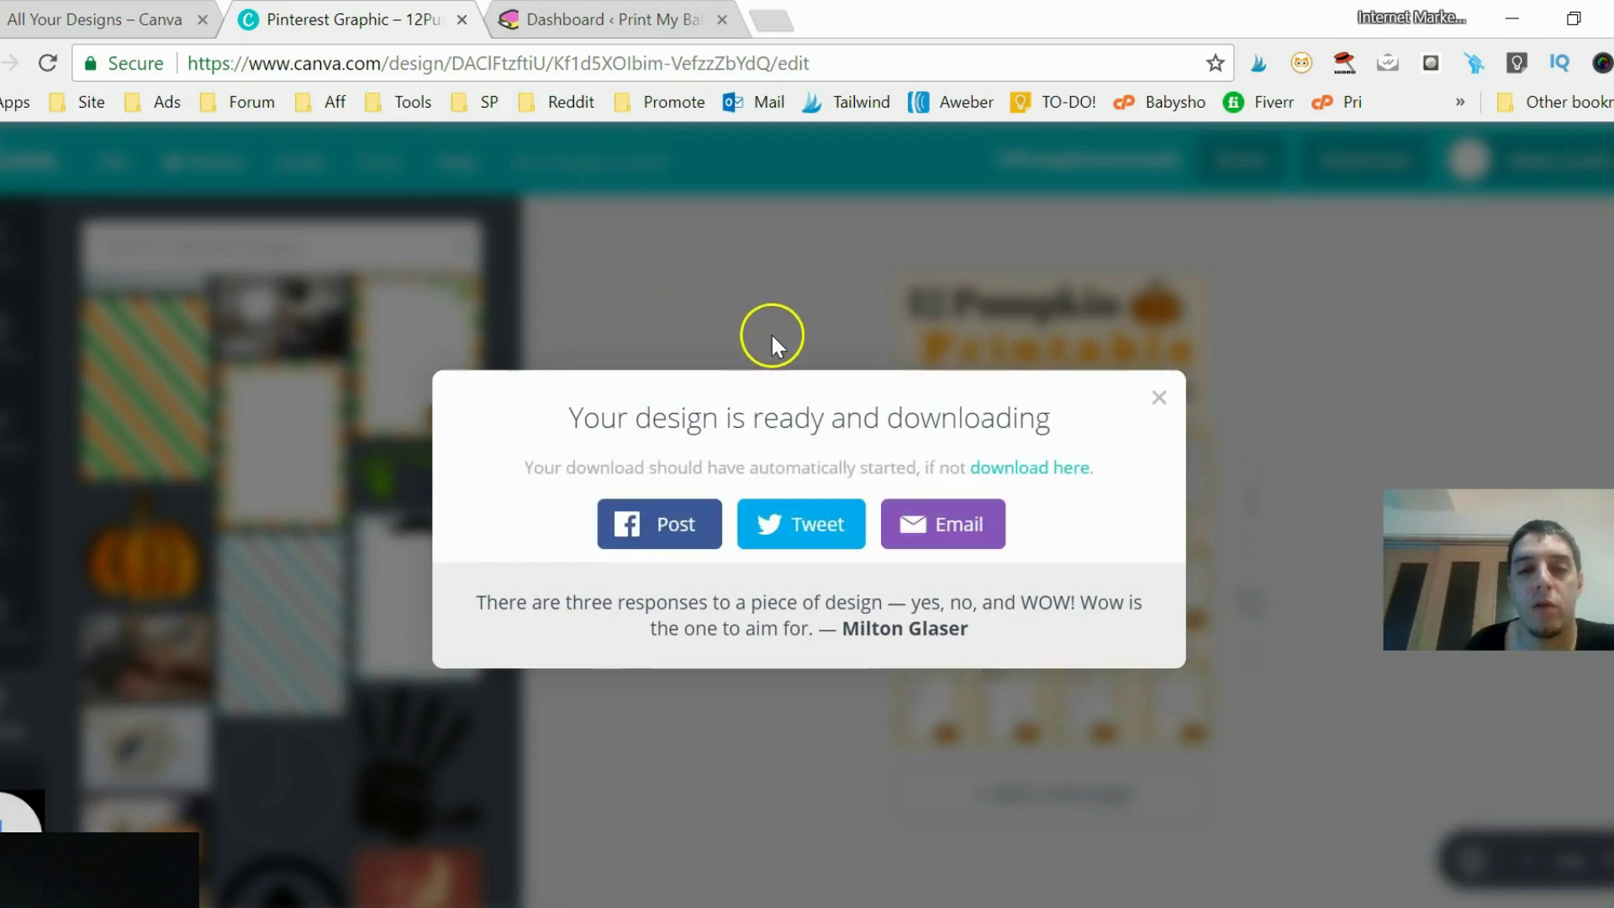
Switch to the Print My Baby Shower WordPress dashboard and start a new product titled "example 12 pumpkins".
left_click(580, 20)
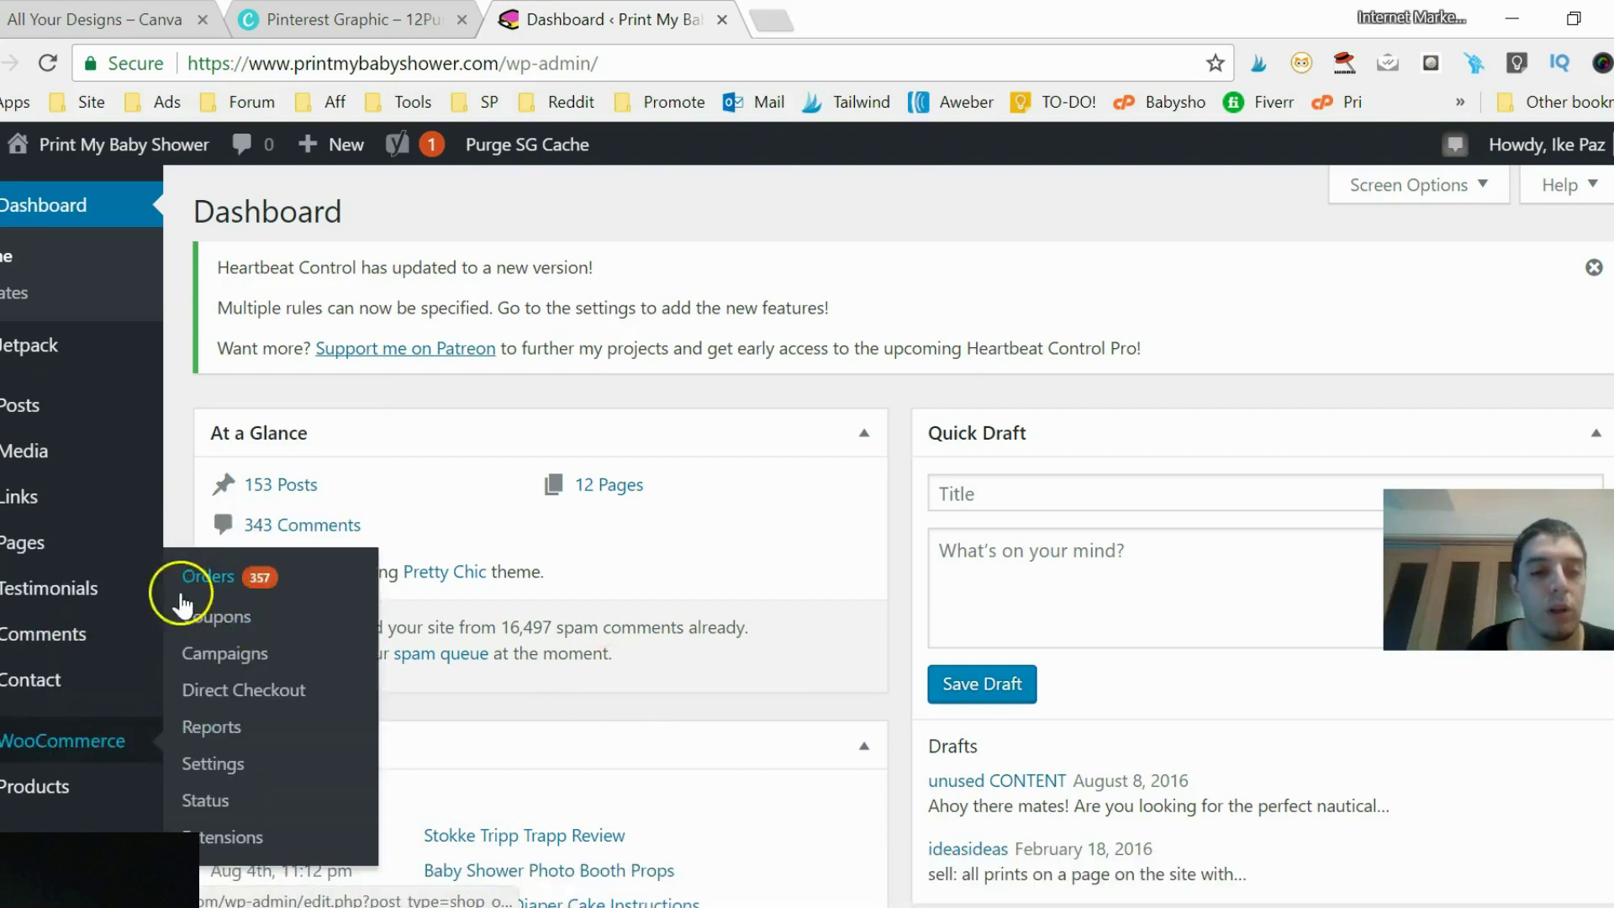
mouse_move(59, 375)
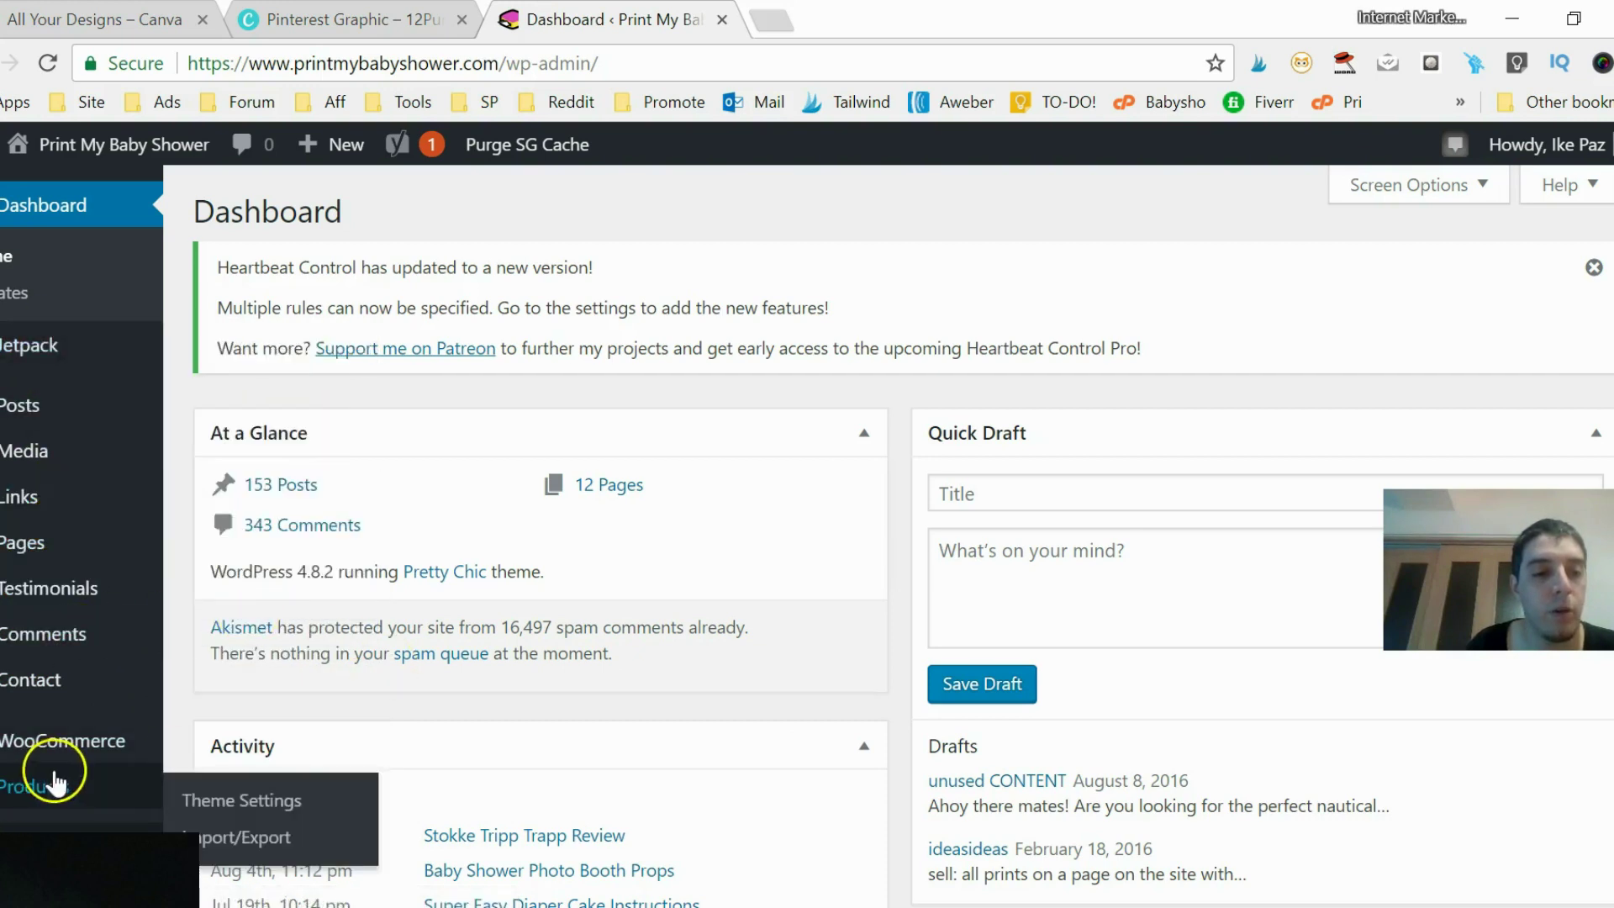
mouse_move(38, 786)
left_click(230, 730)
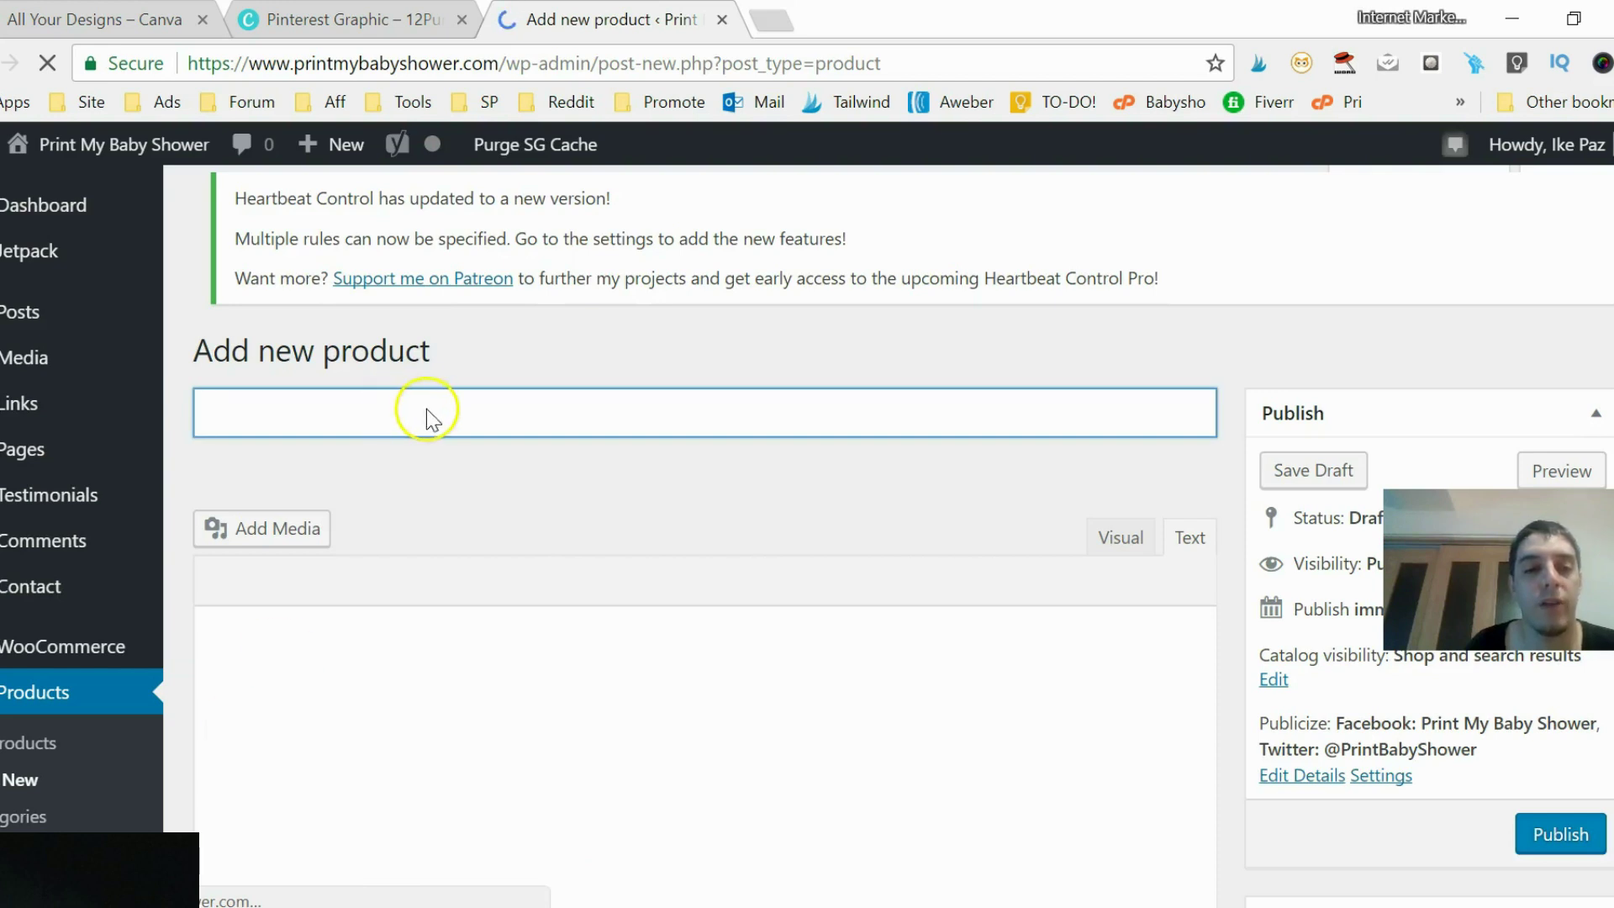
type("example")
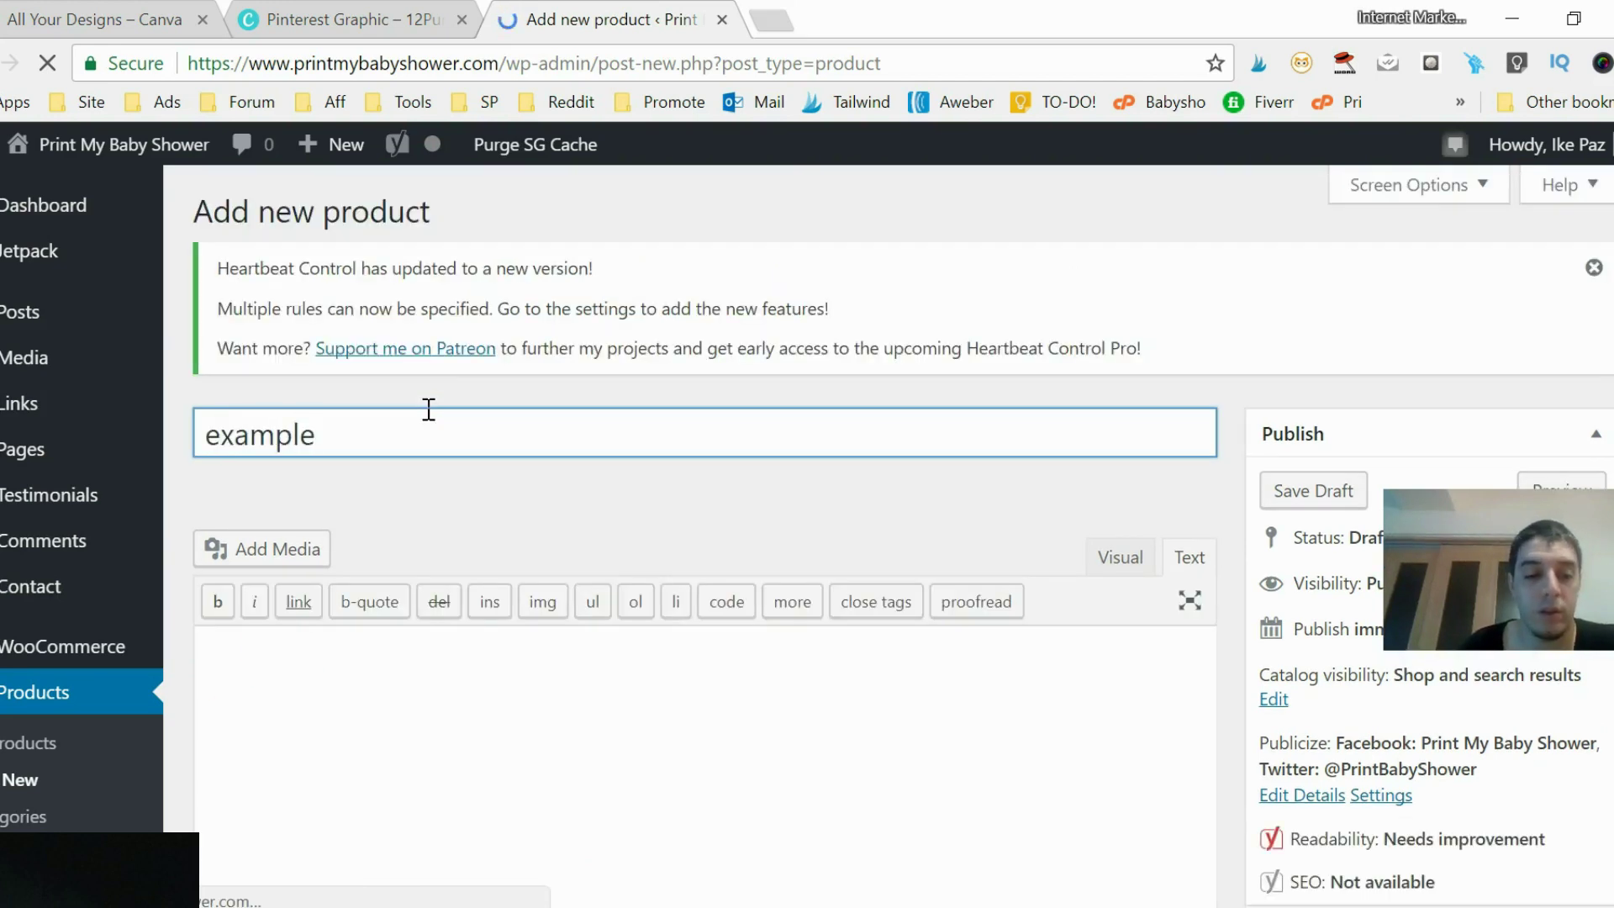
type(" 12 pu")
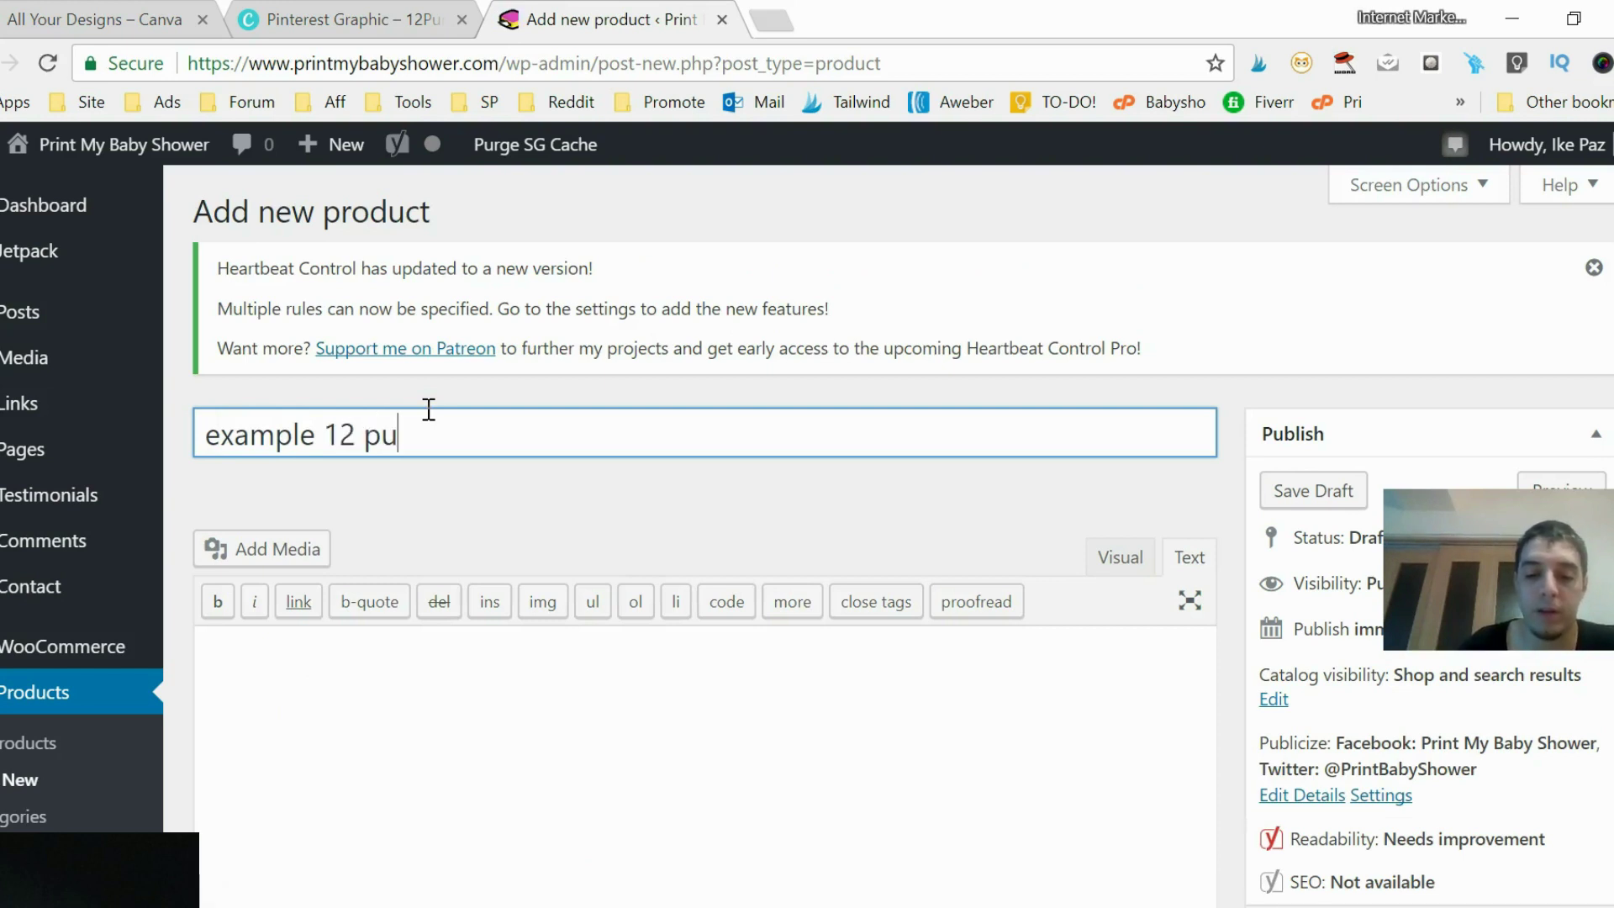
type("mpkins")
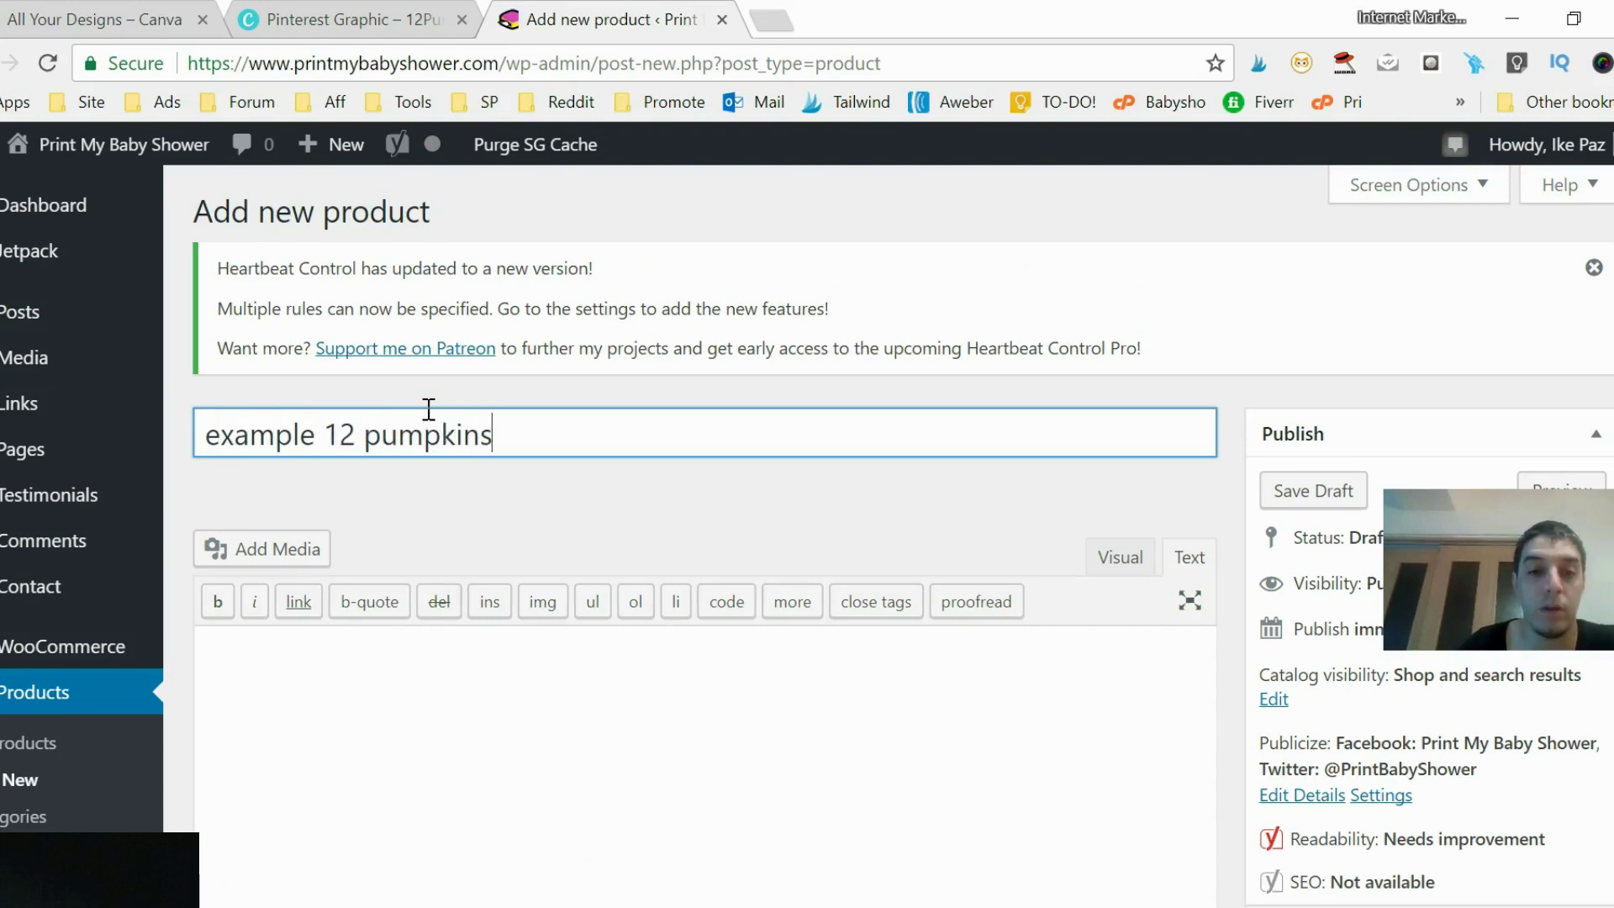
left_click(535, 439)
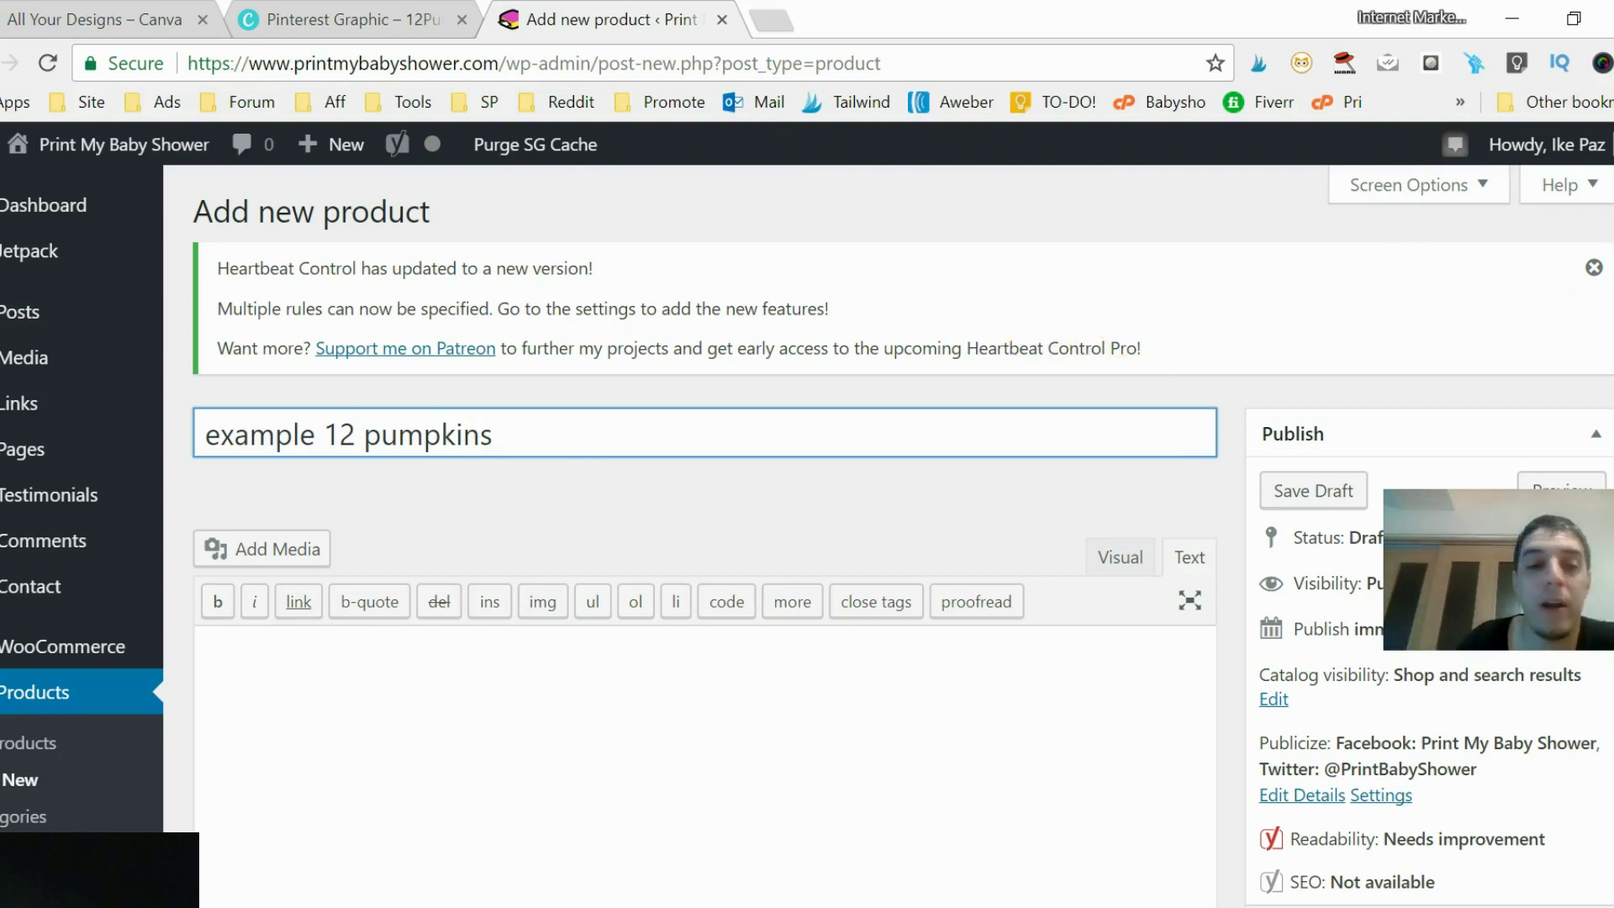
Enter "example" as the main description of the new product.
scroll(705, 538, "down", 6)
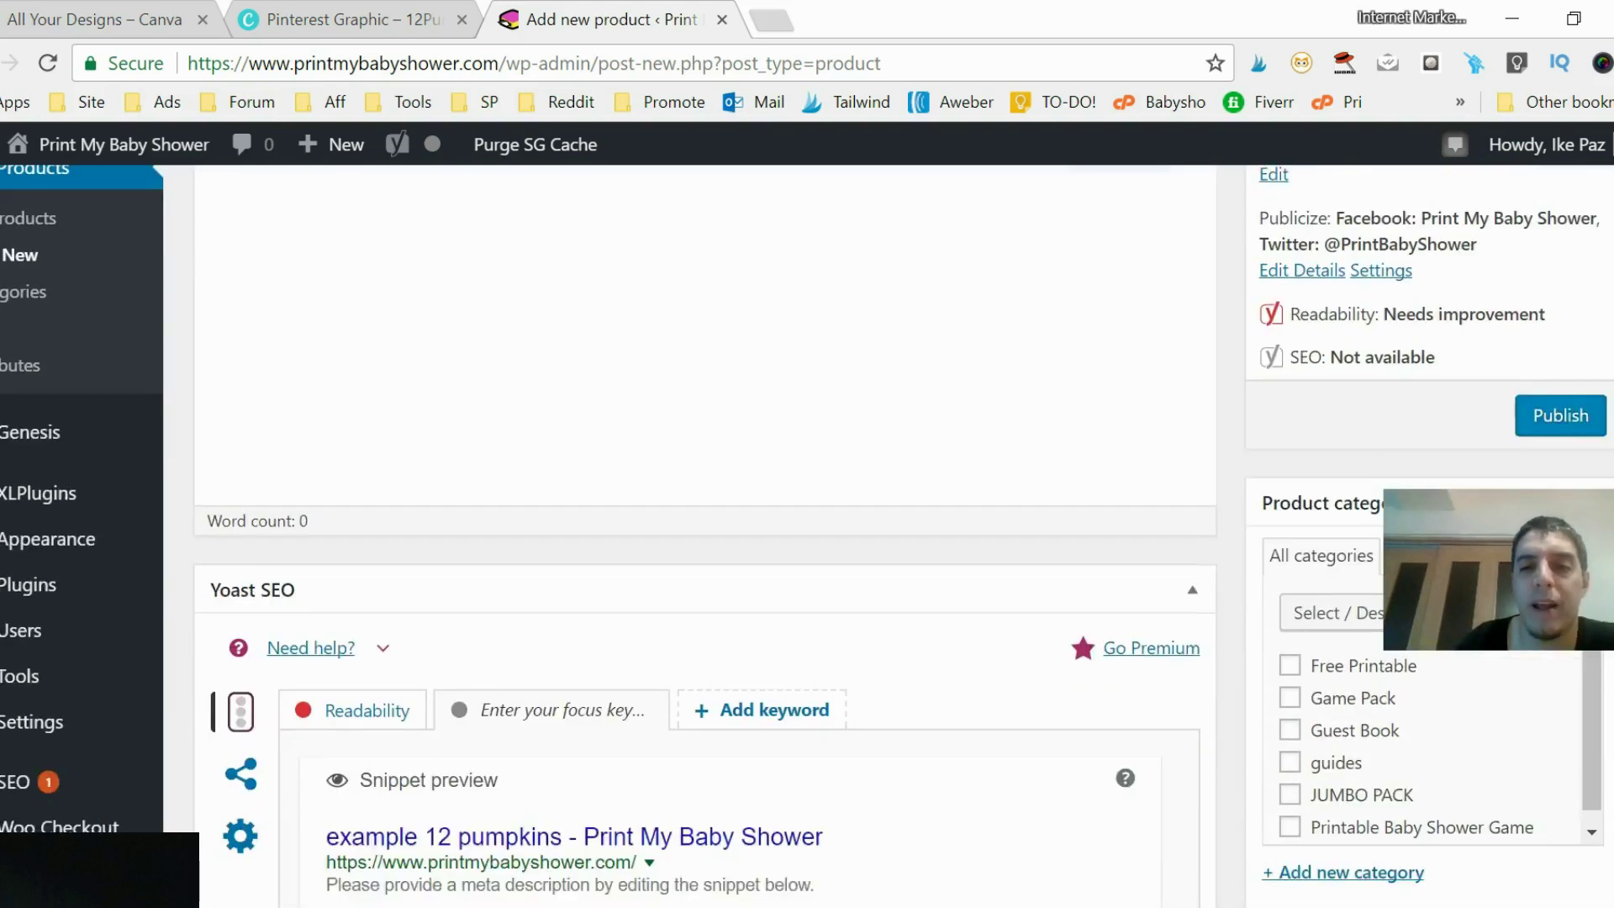
scroll(704, 538, "up", 1)
scroll(1550, 331, "up", 3)
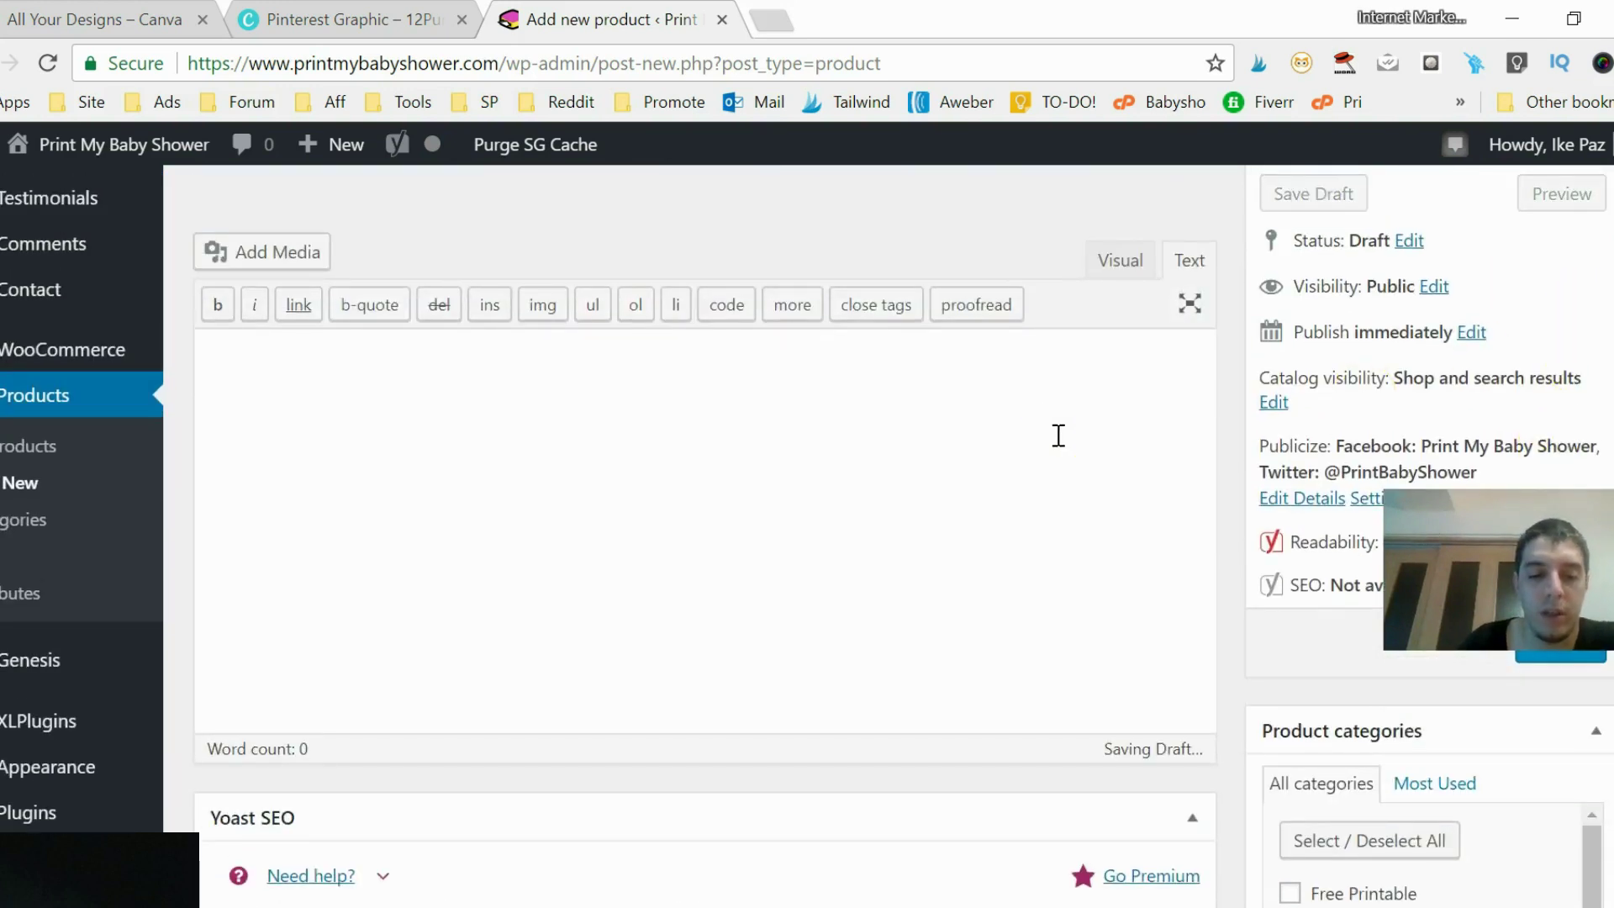
type("mple")
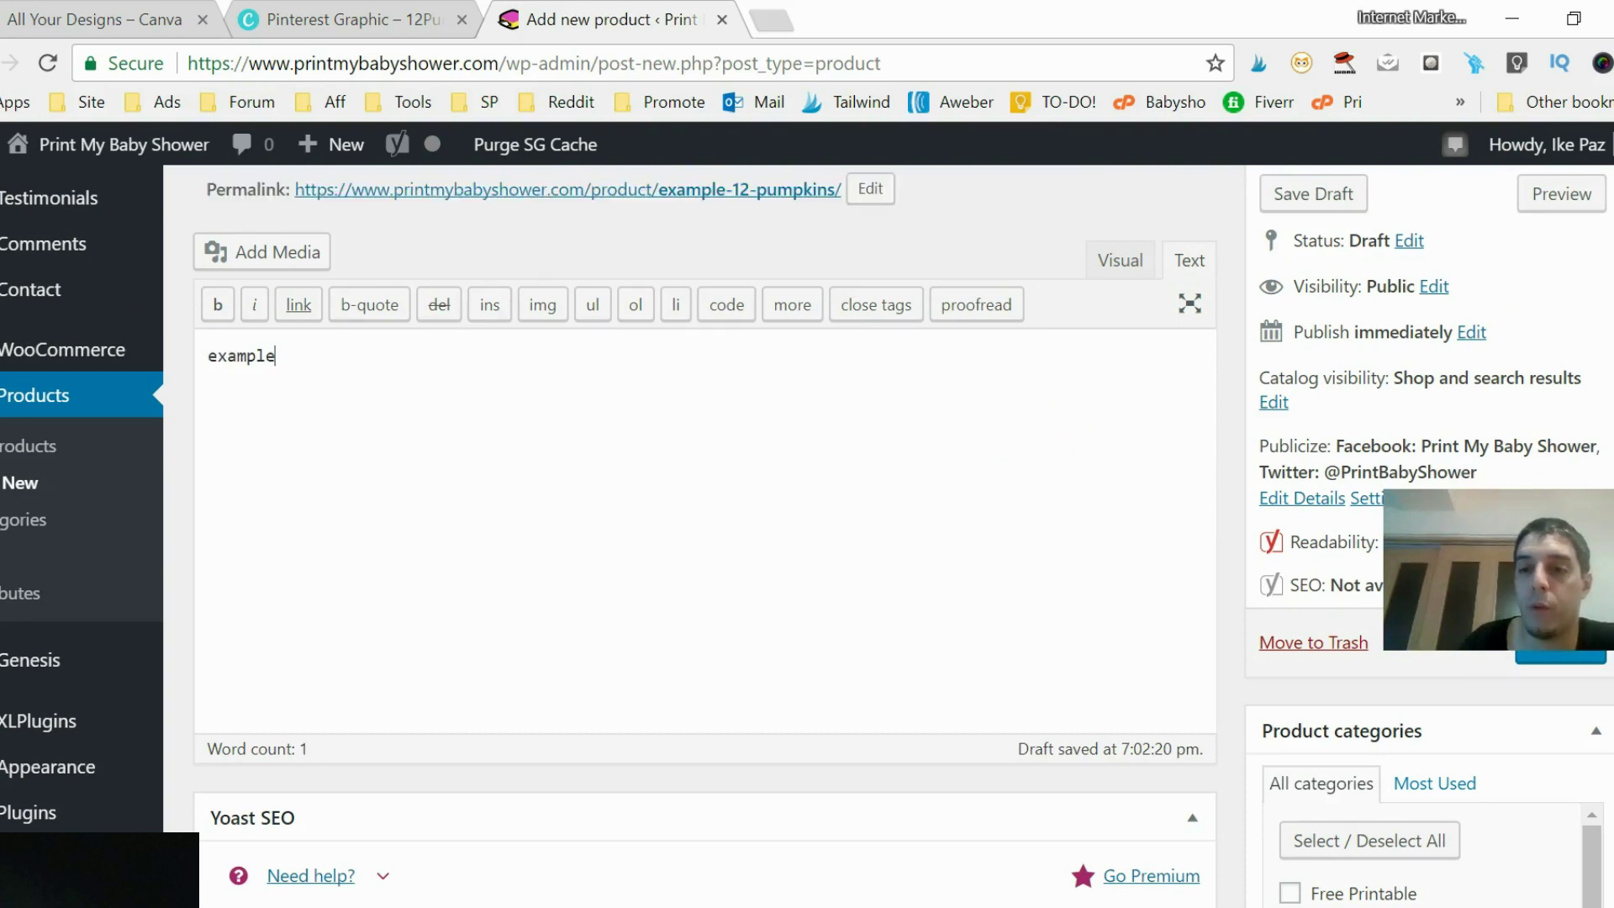
Mark the product as virtual and downloadable and set its regular price to $11.50.
scroll(706, 538, "down", 20)
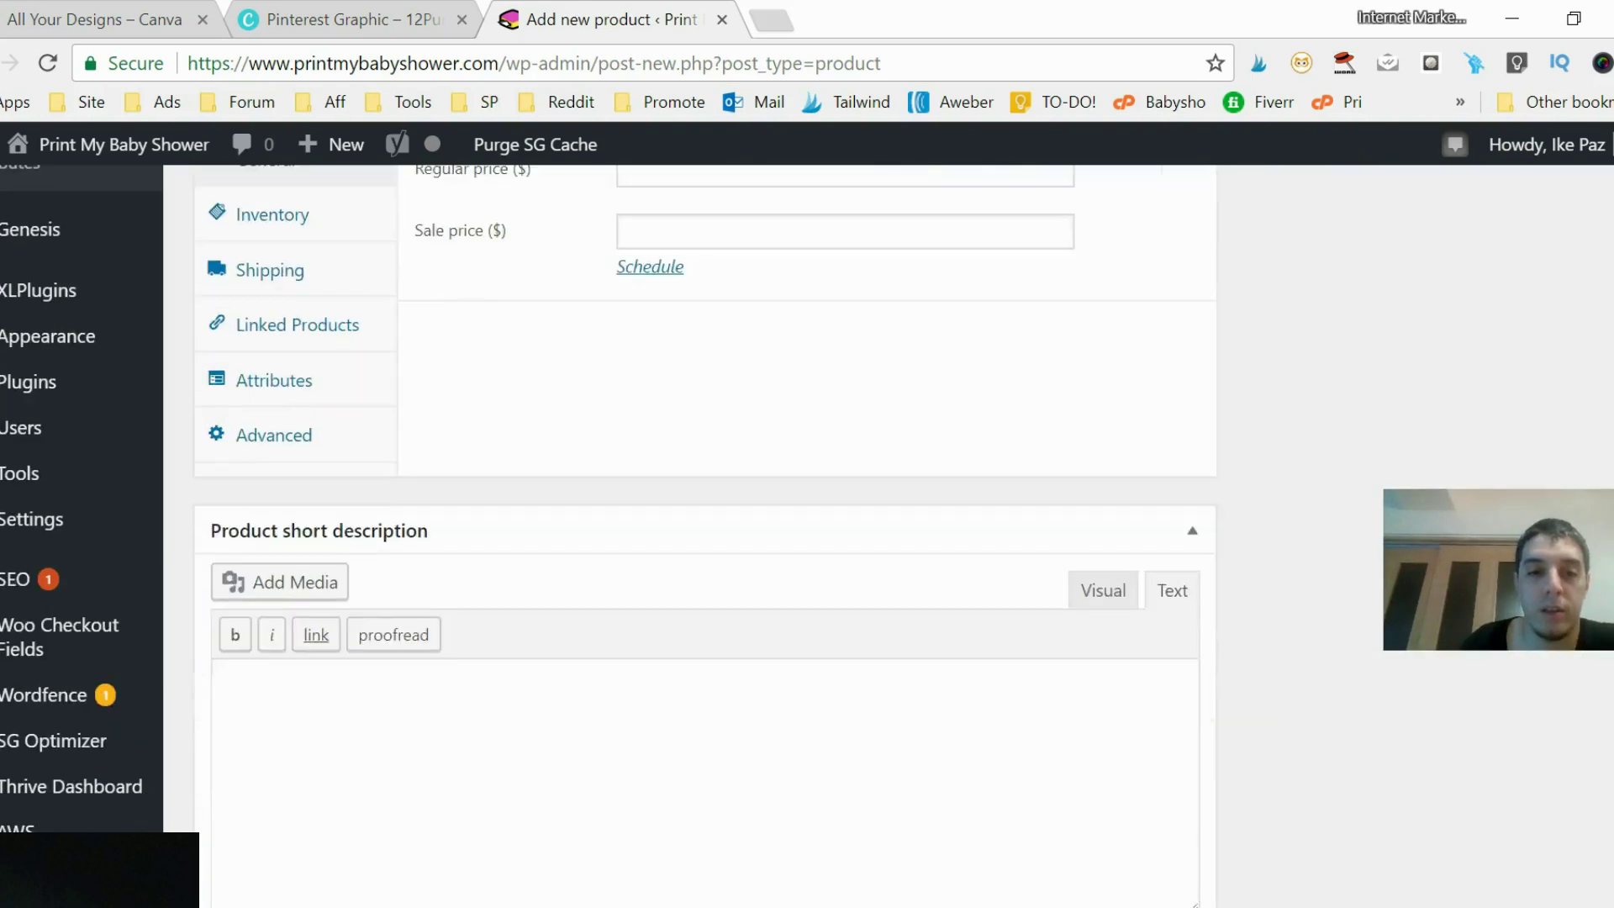
scroll(706, 538, "up", 4)
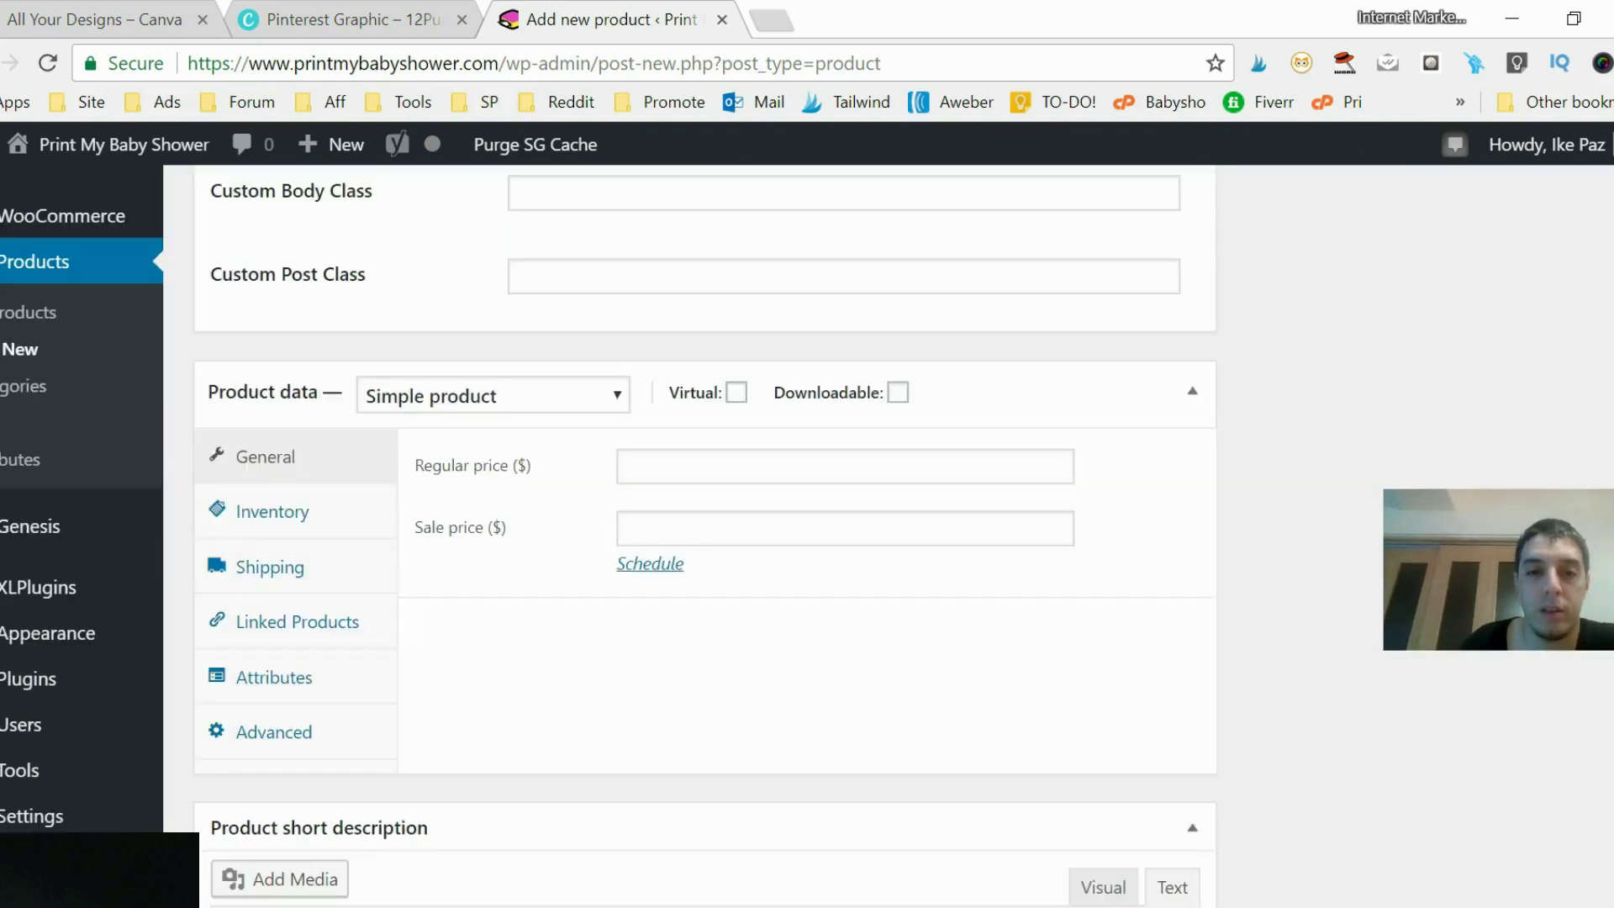
left_click(735, 392)
left_click(897, 393)
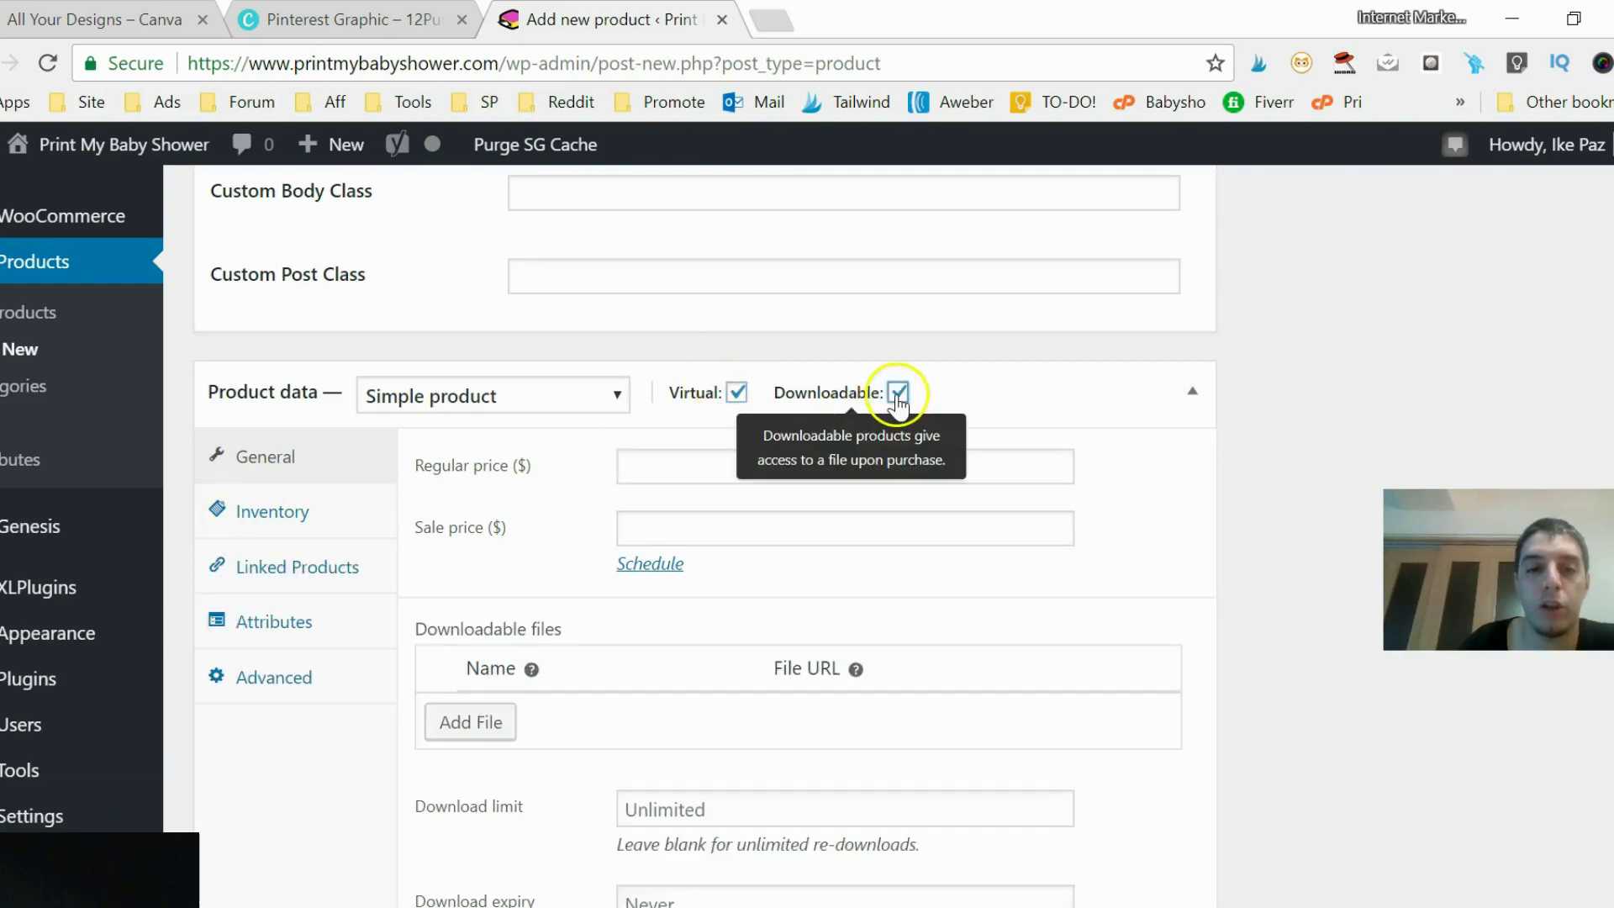
left_click(720, 457)
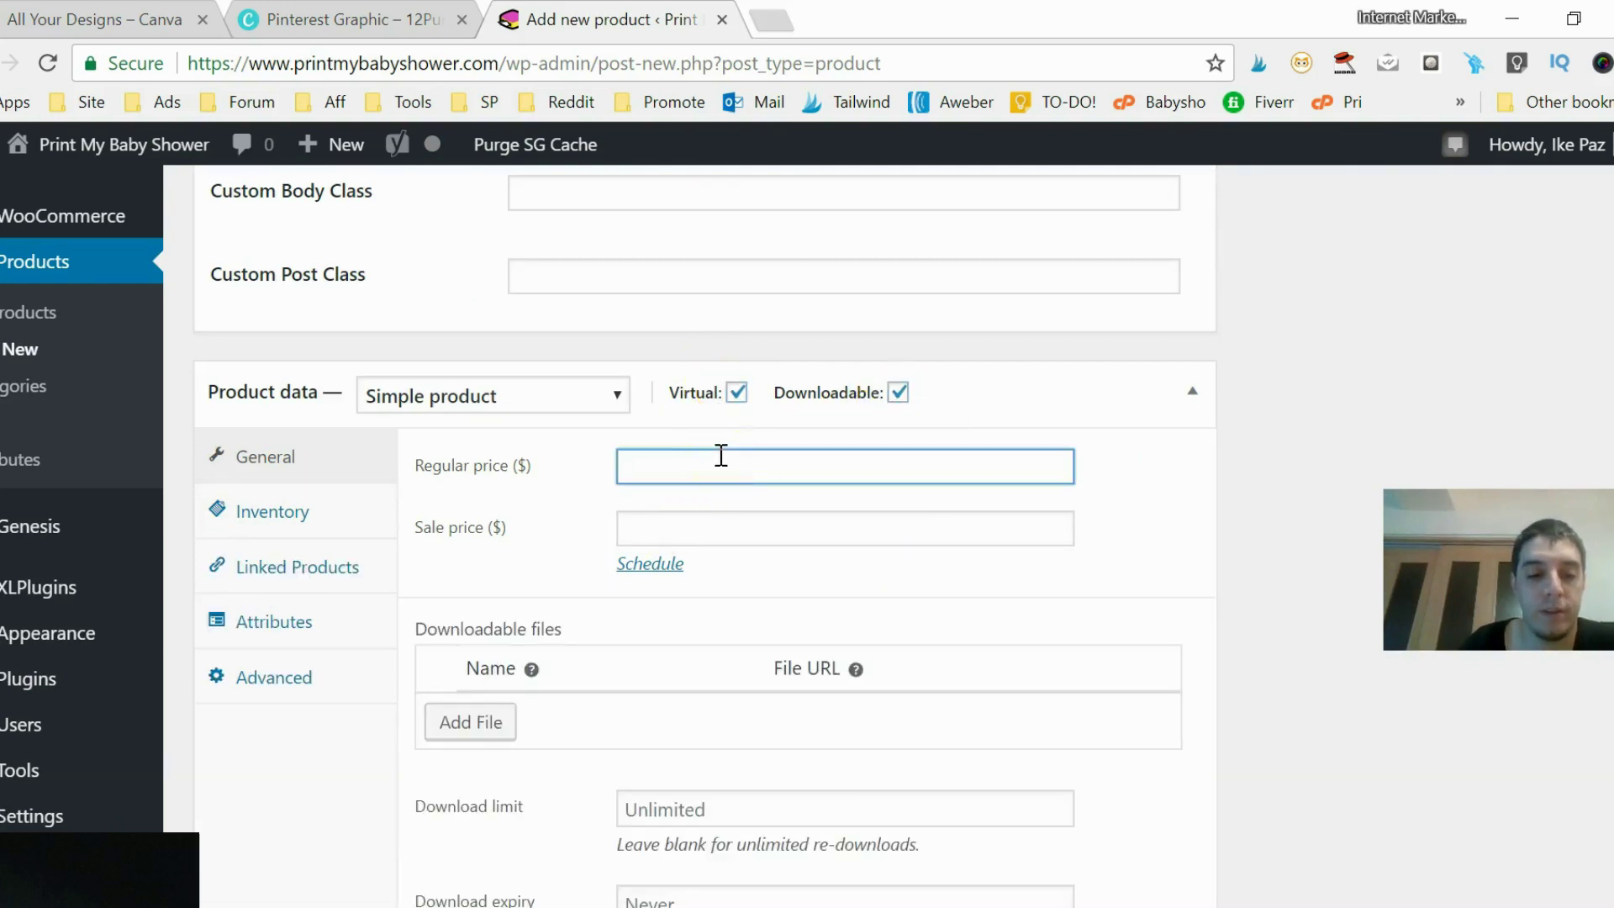
type("12")
key("BackSpace")
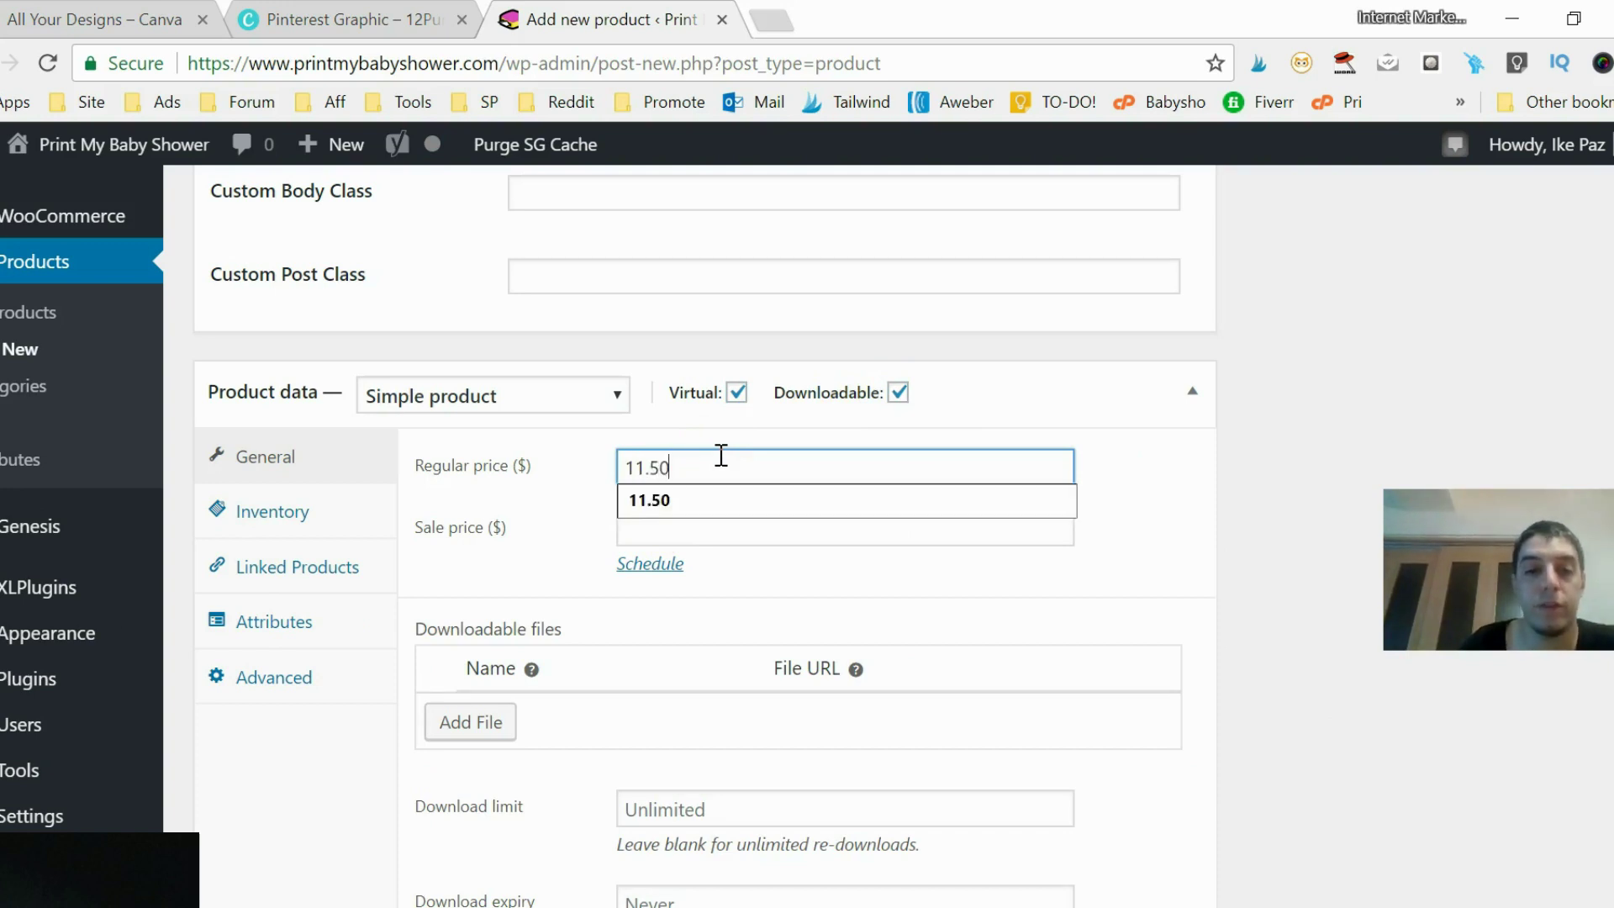
type("1.50")
left_click(606, 594)
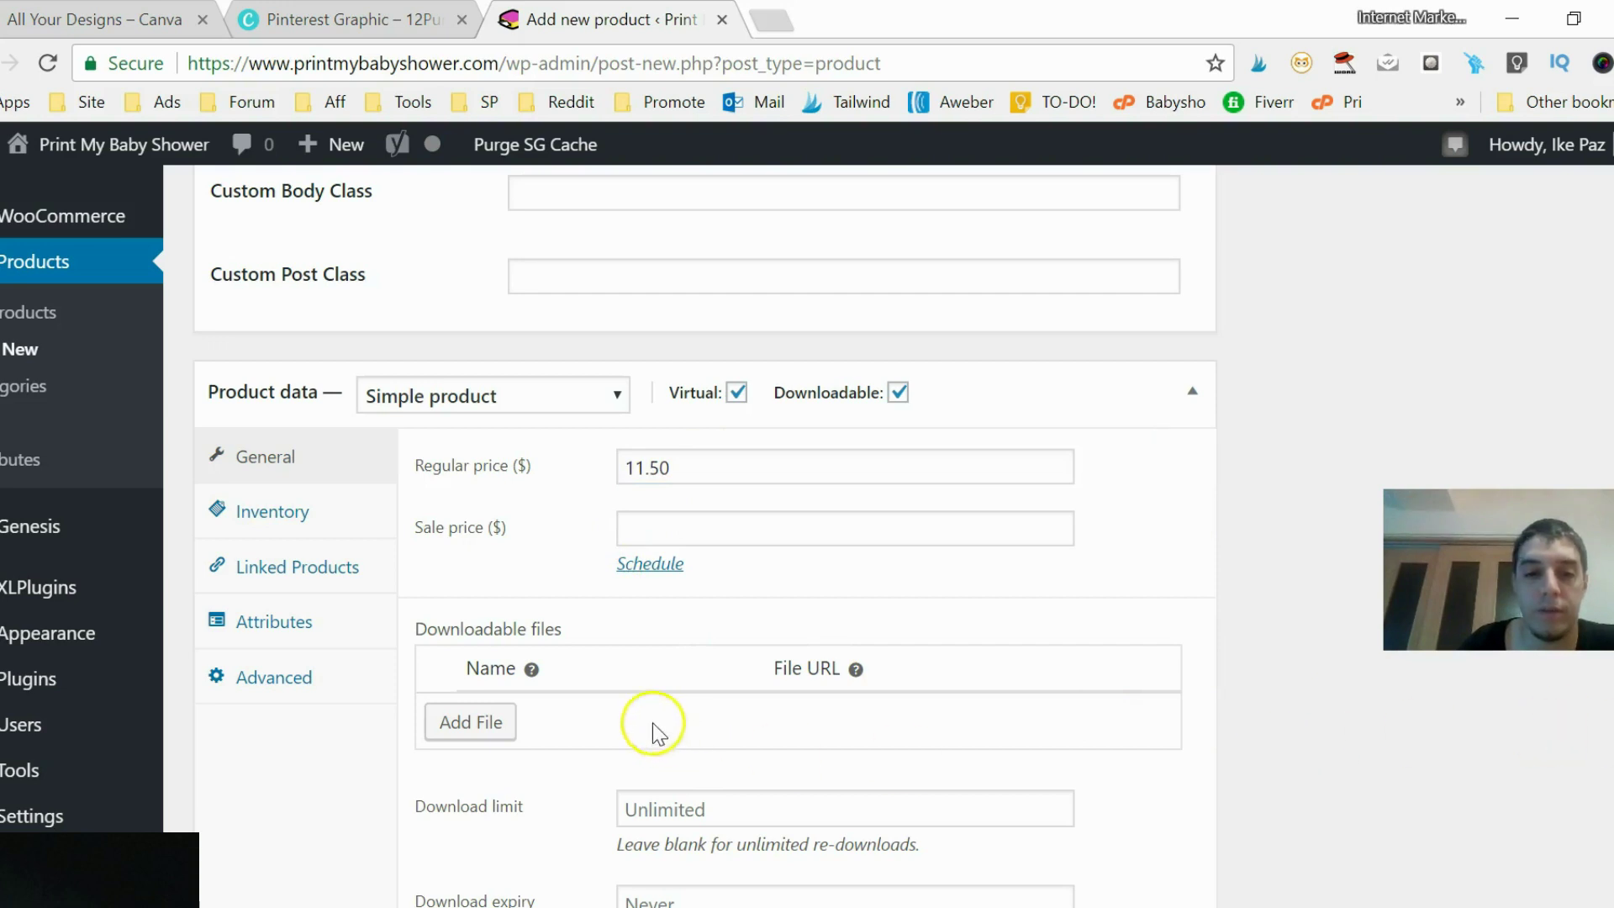
Add a downloadable file named "example" to the product, using a previously entered Amazon S3 address as its URL.
left_click(465, 727)
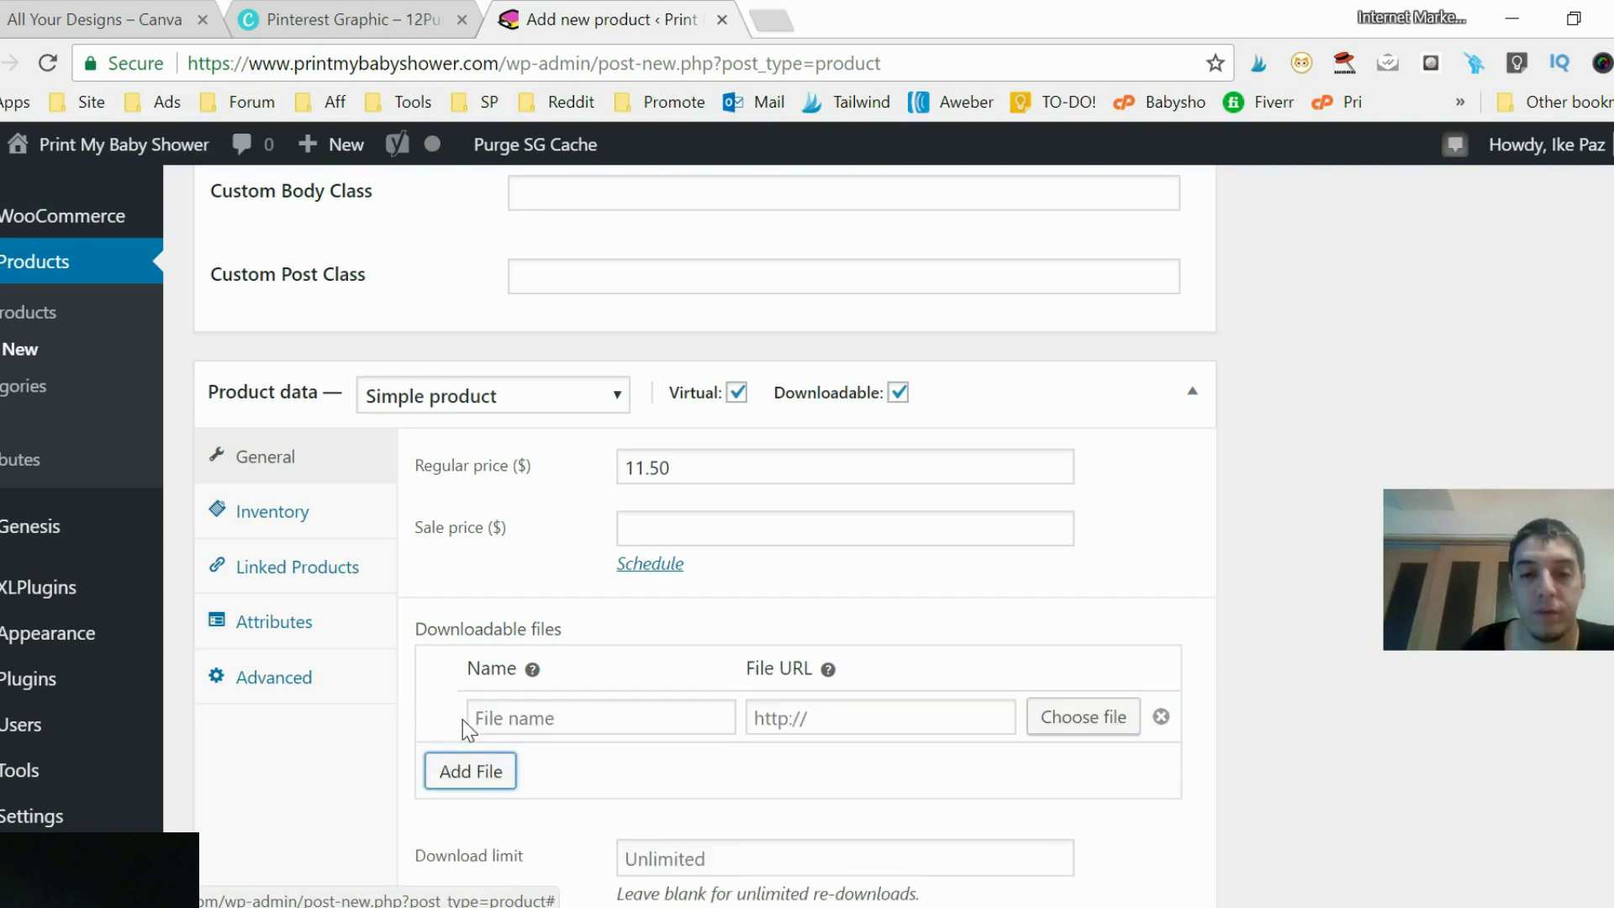
left_click(723, 708)
type("example")
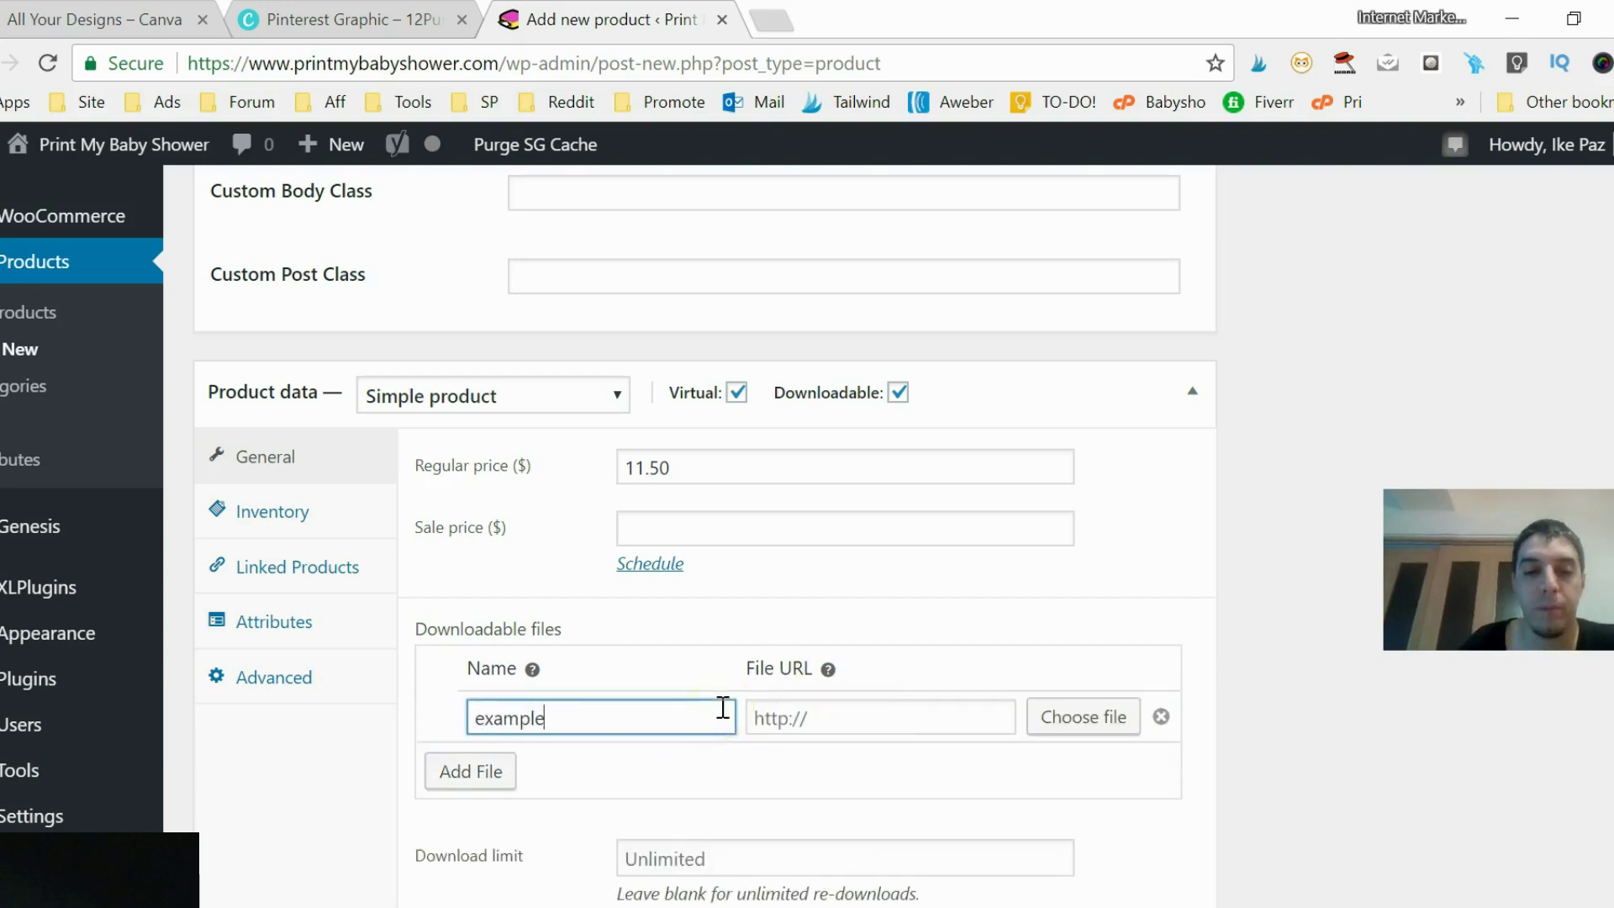
left_click(868, 717)
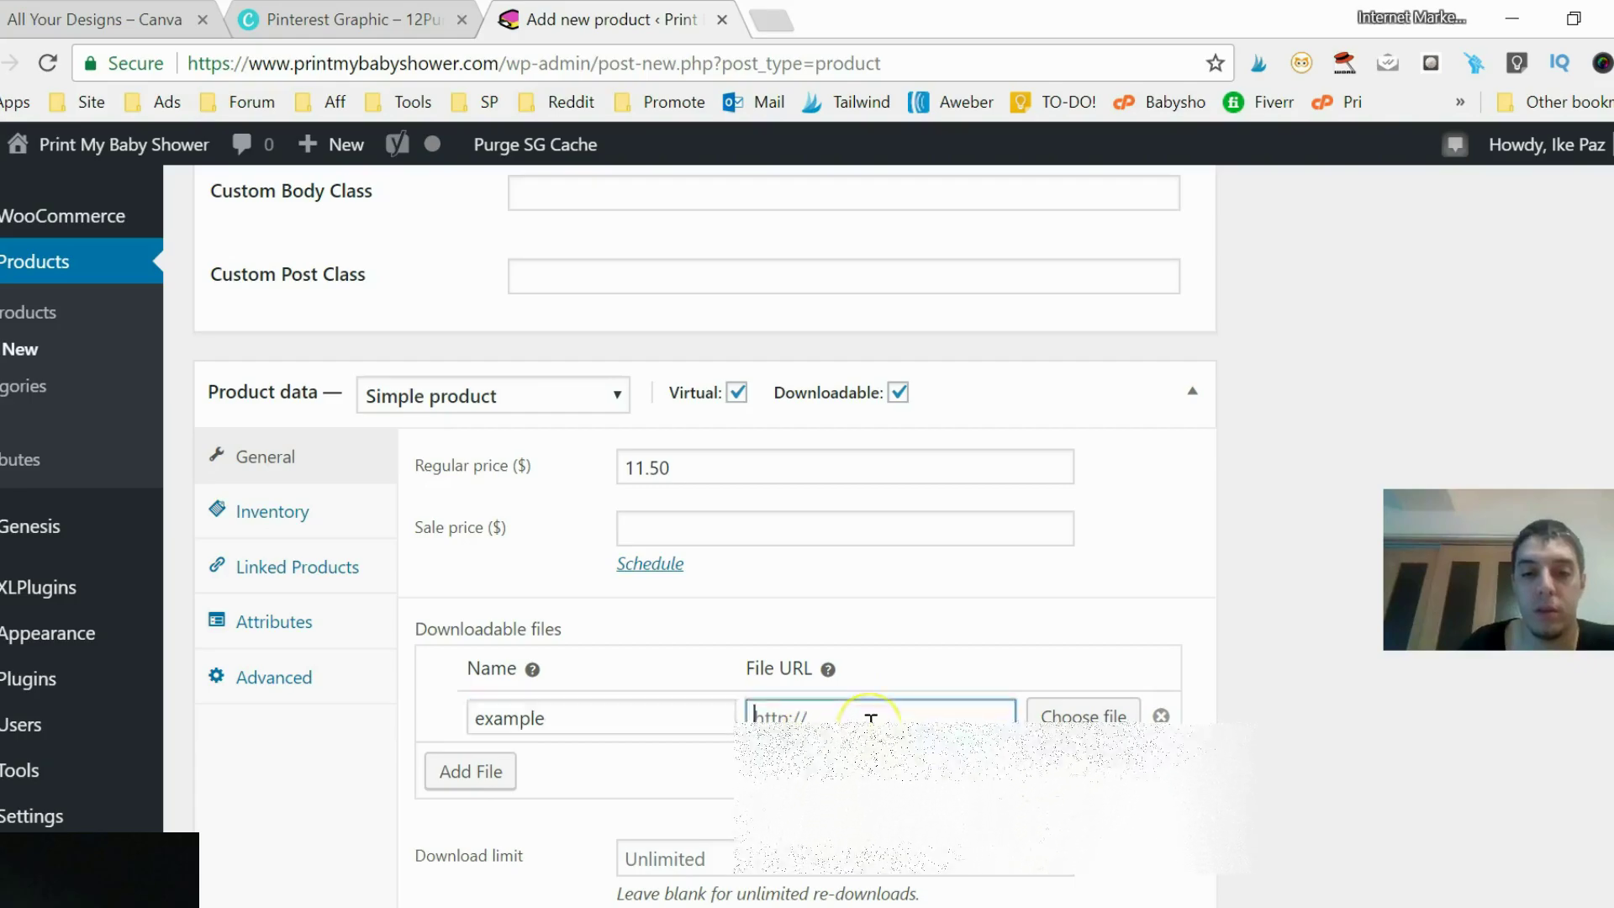
type("htt")
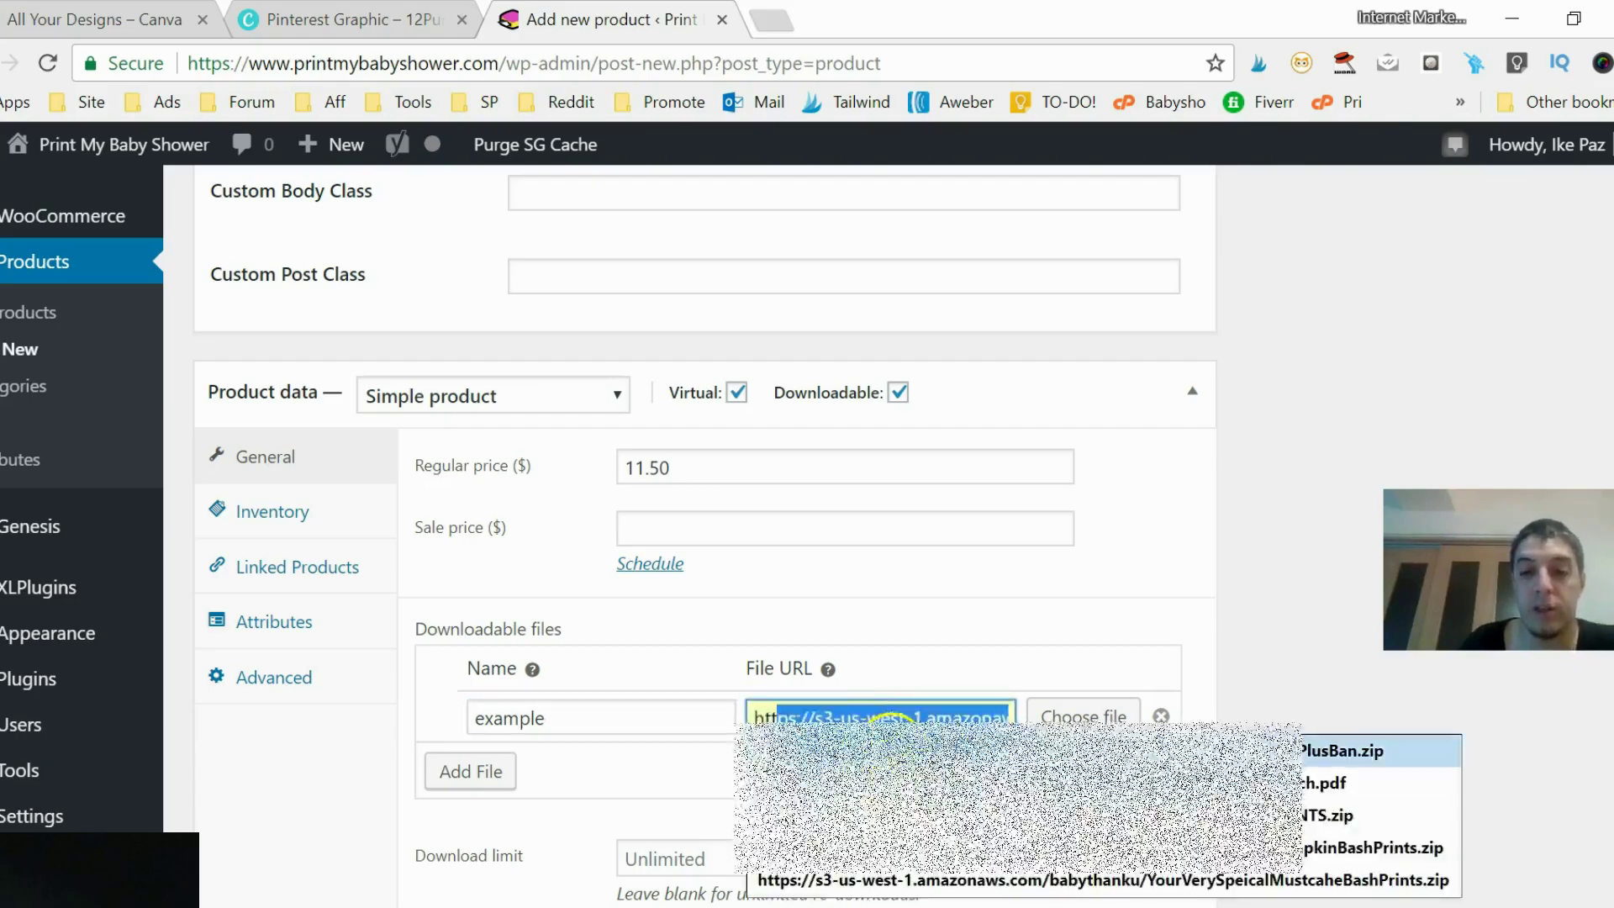
left_click(1093, 879)
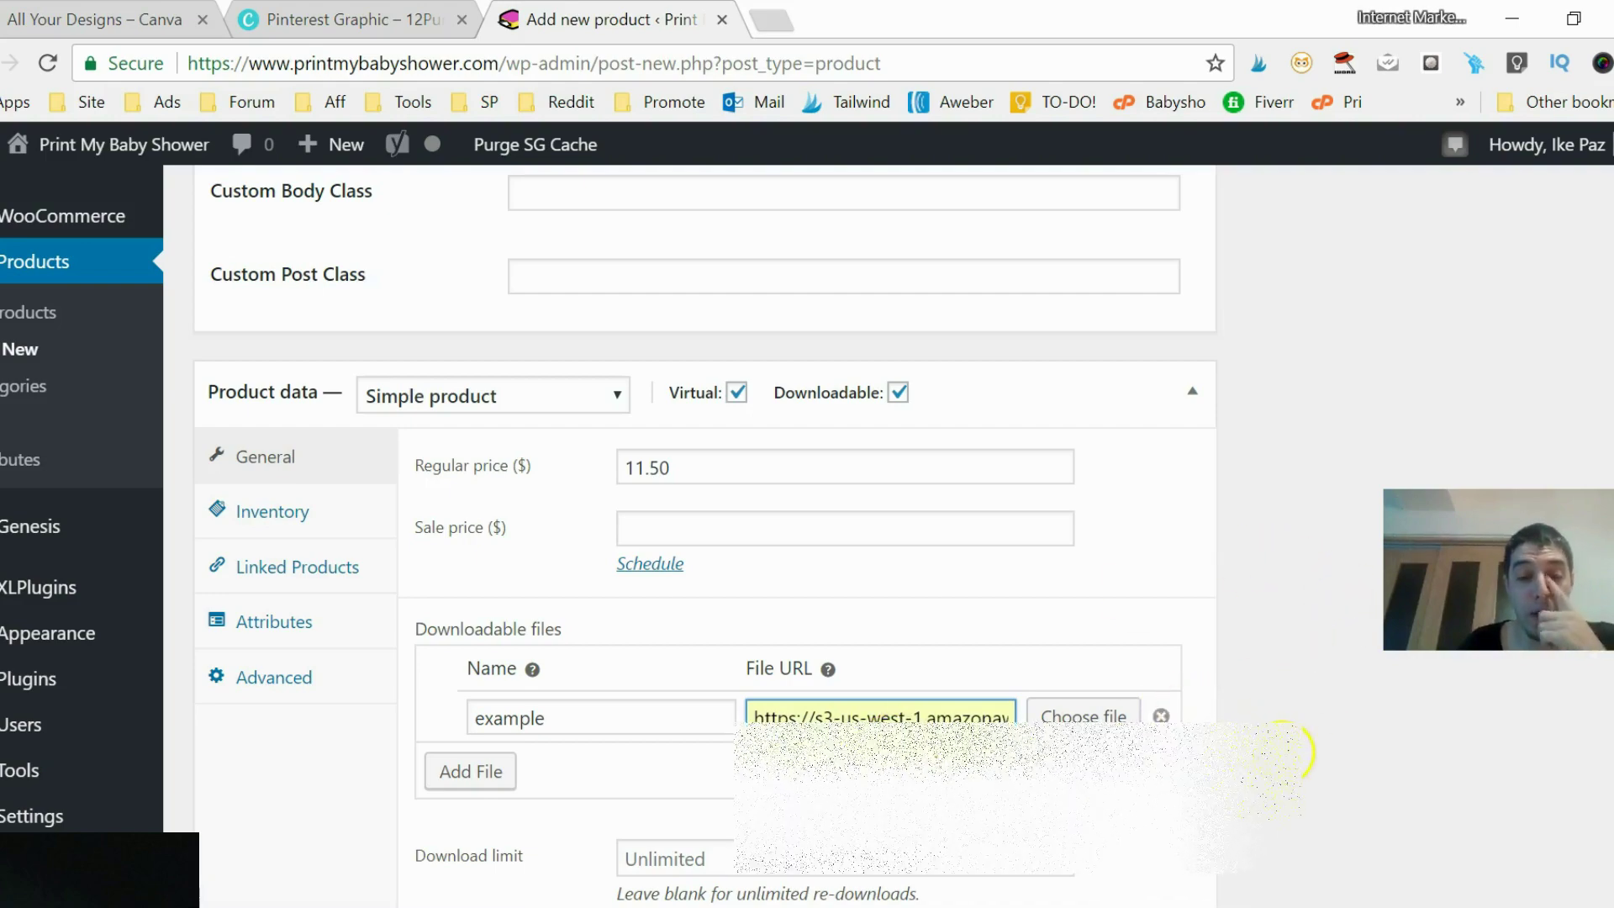
Enter "example" as the product short description.
scroll(706, 538, "down", 6)
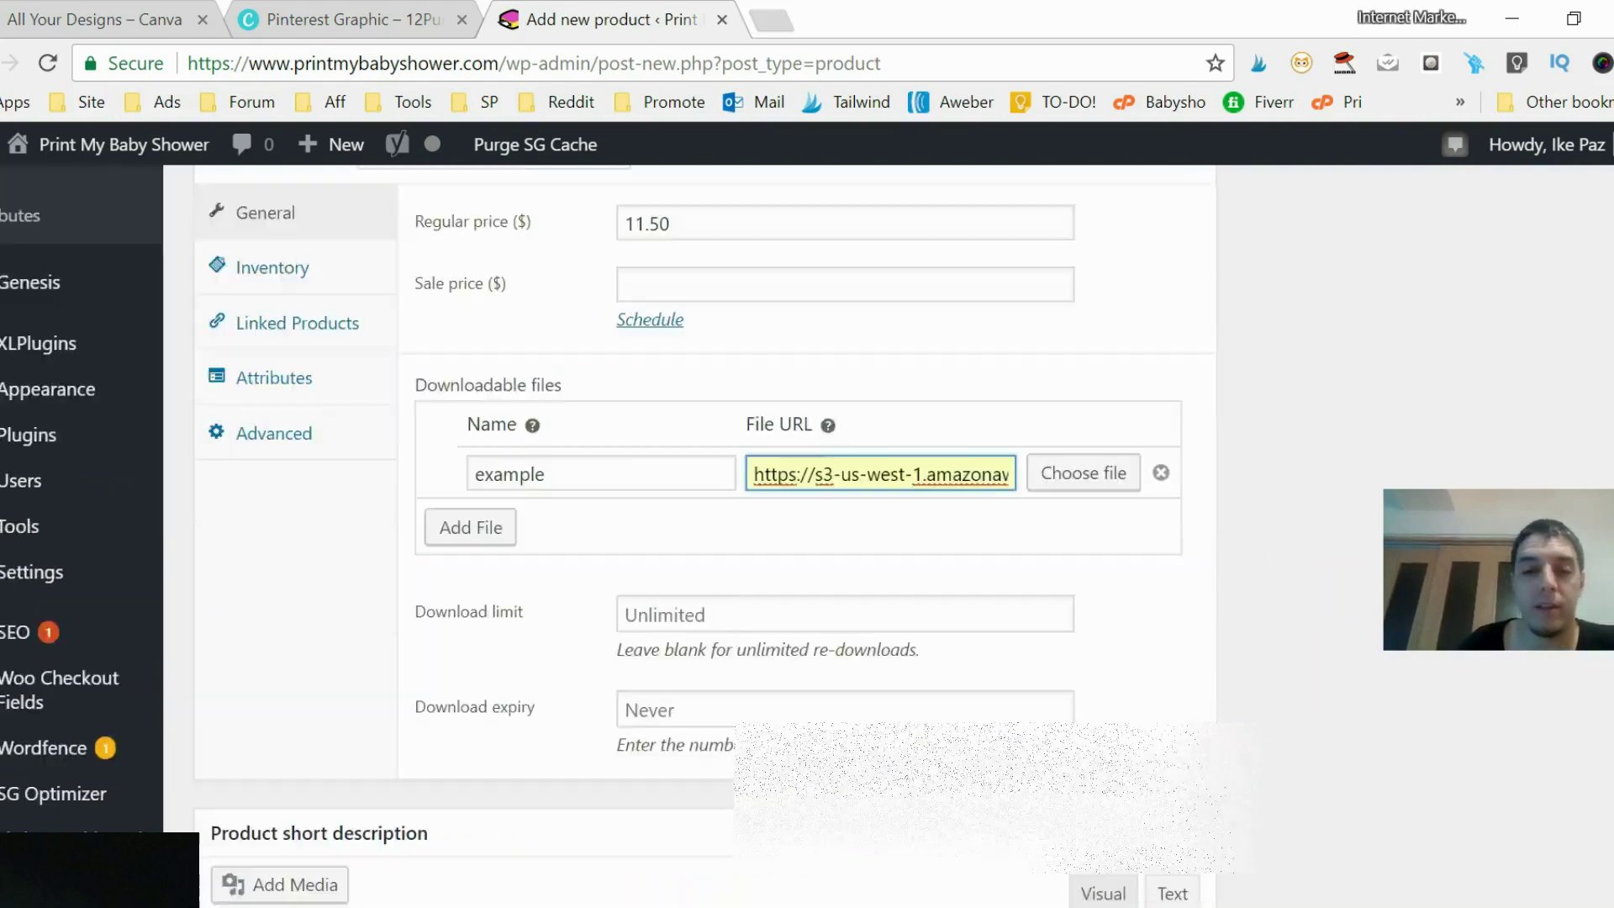
scroll(706, 538, "down", 1)
left_click(988, 630)
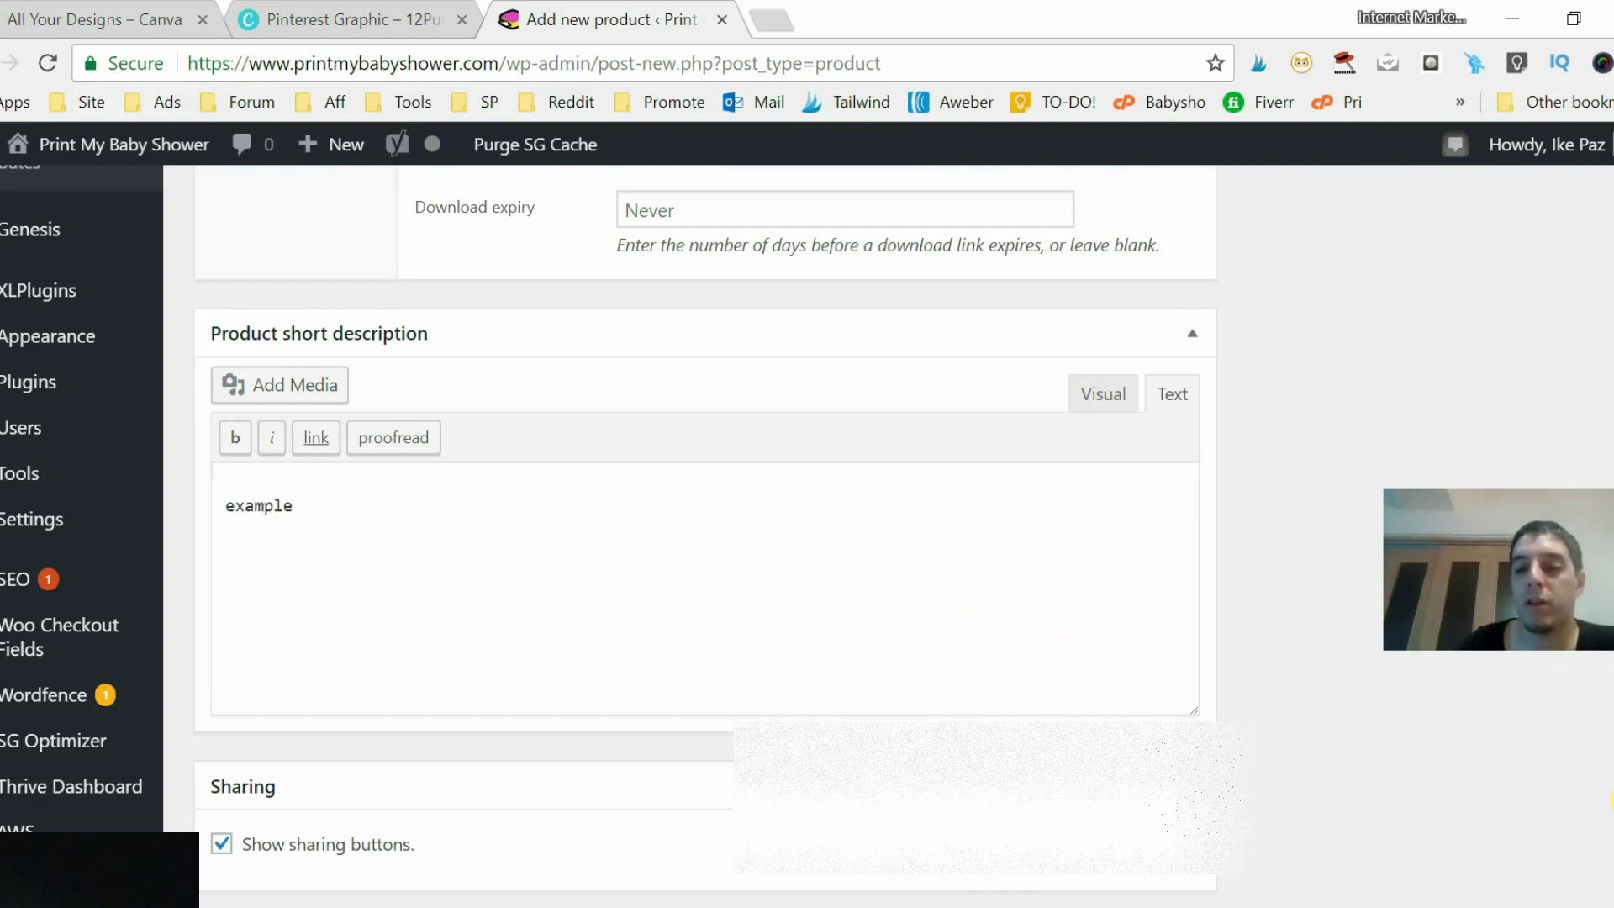
Set the product's advanced Yoast SEO options to nofollow and noindex.
scroll(706, 538, "up", 15)
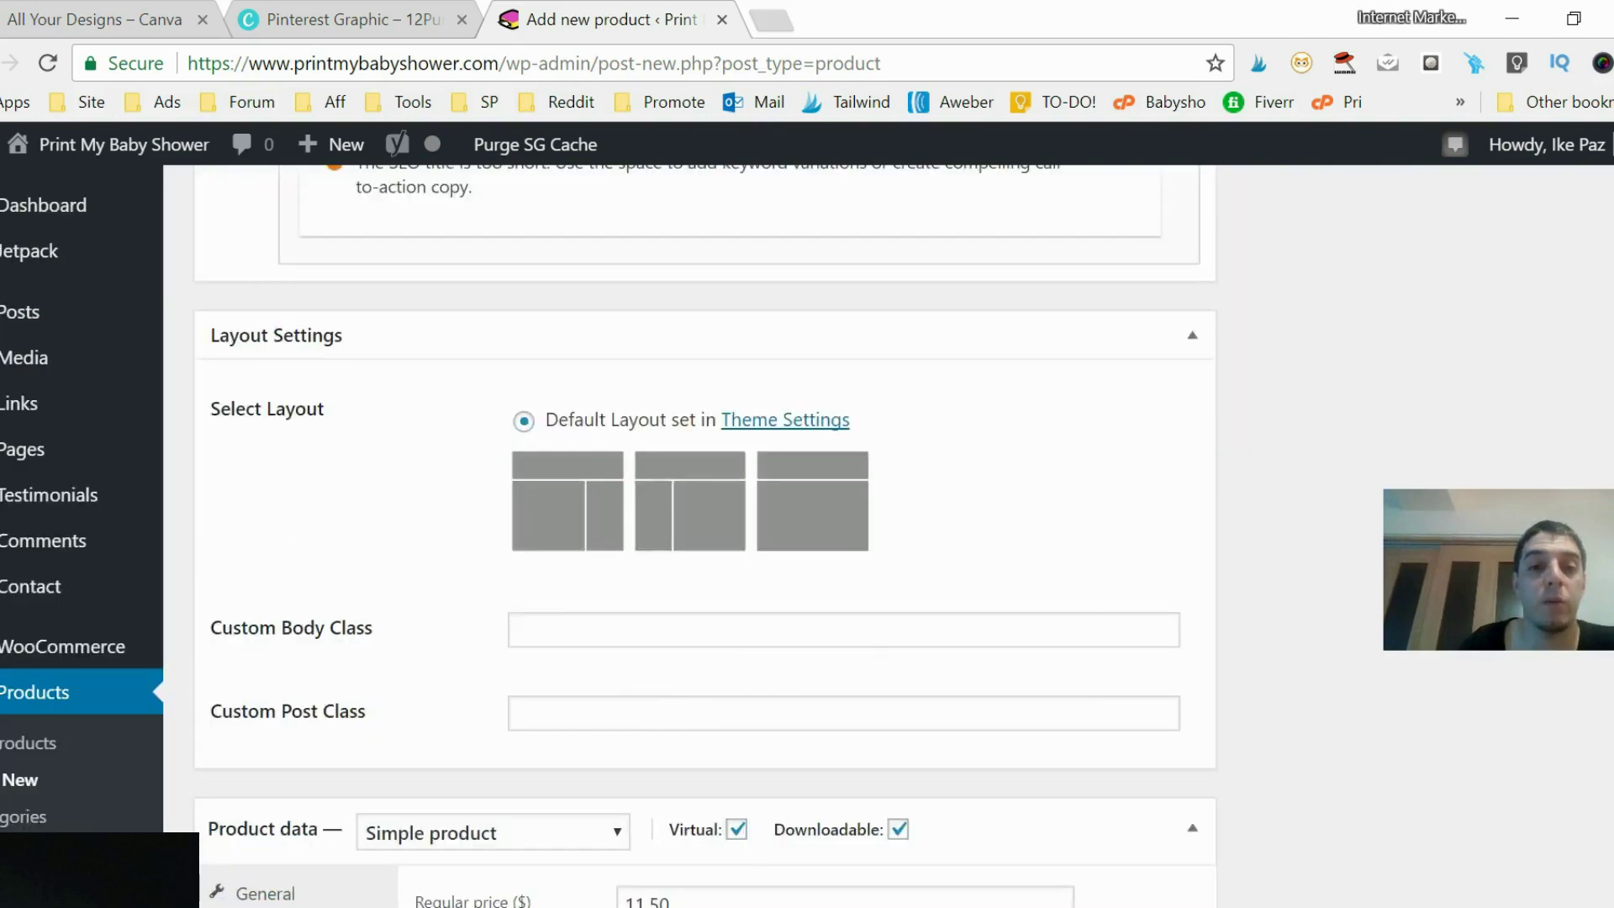
scroll(706, 538, "up", 6)
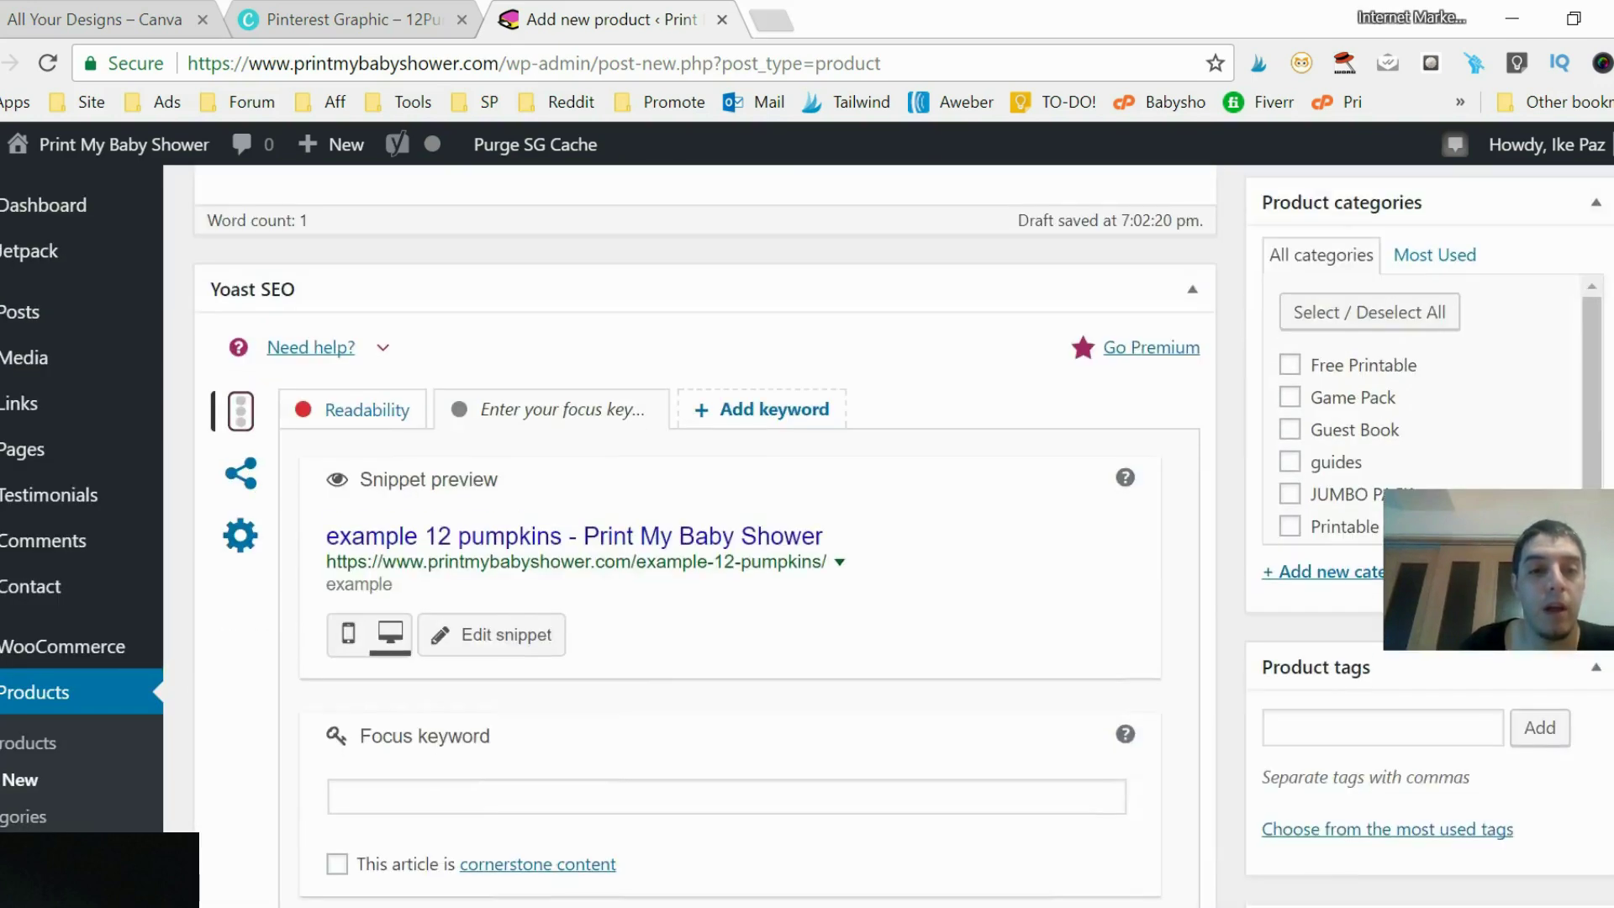
scroll(706, 538, "up", 1)
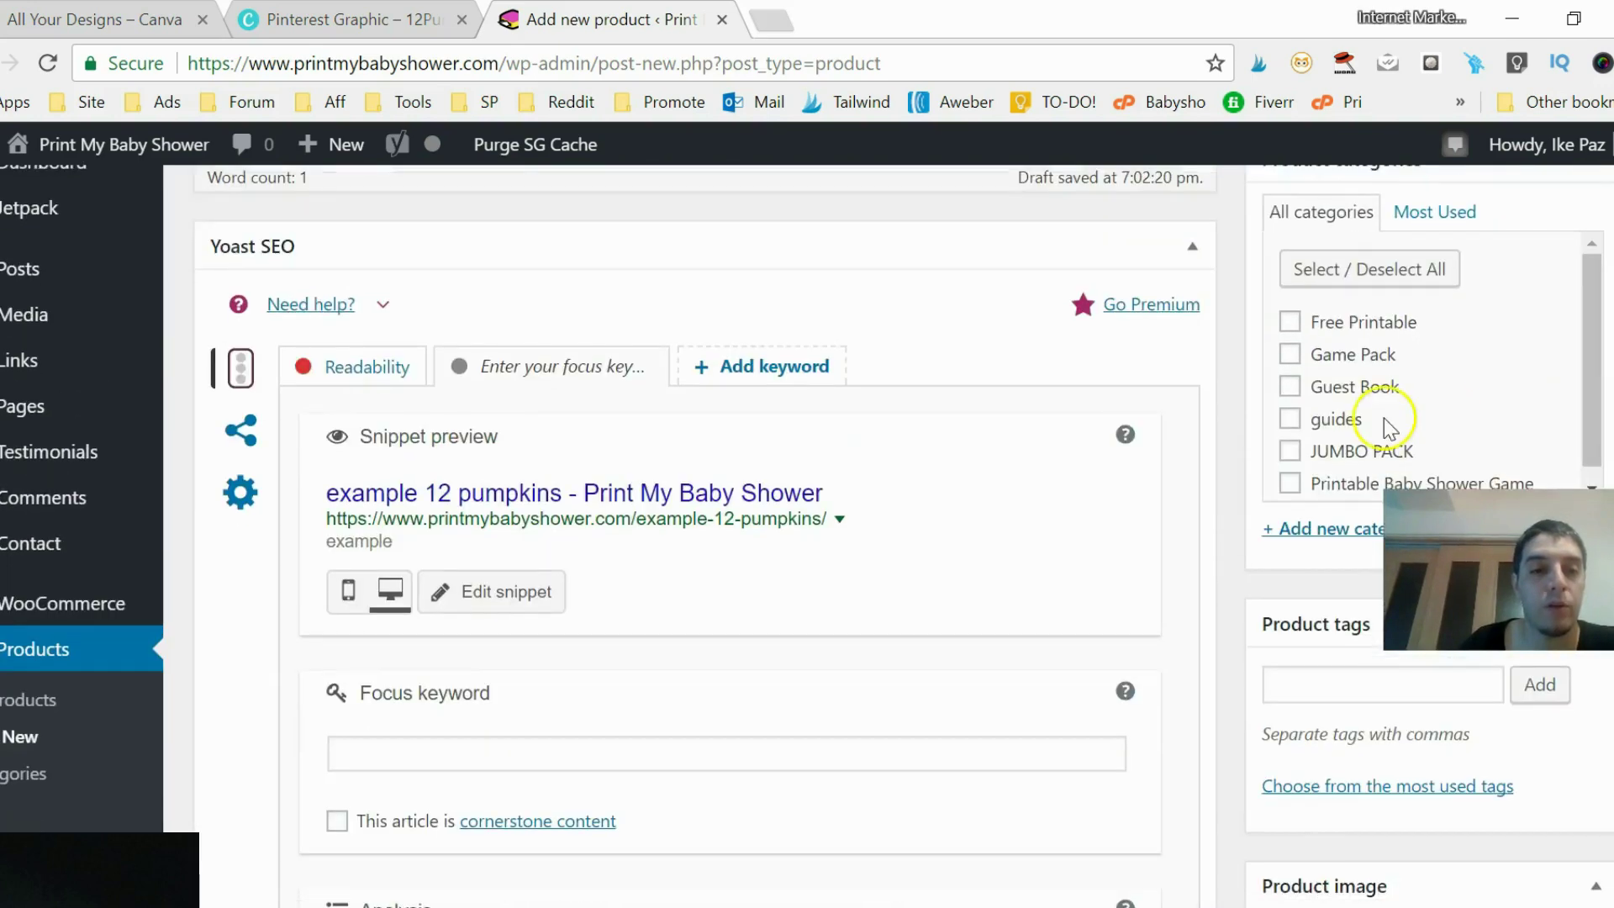
left_click(249, 505)
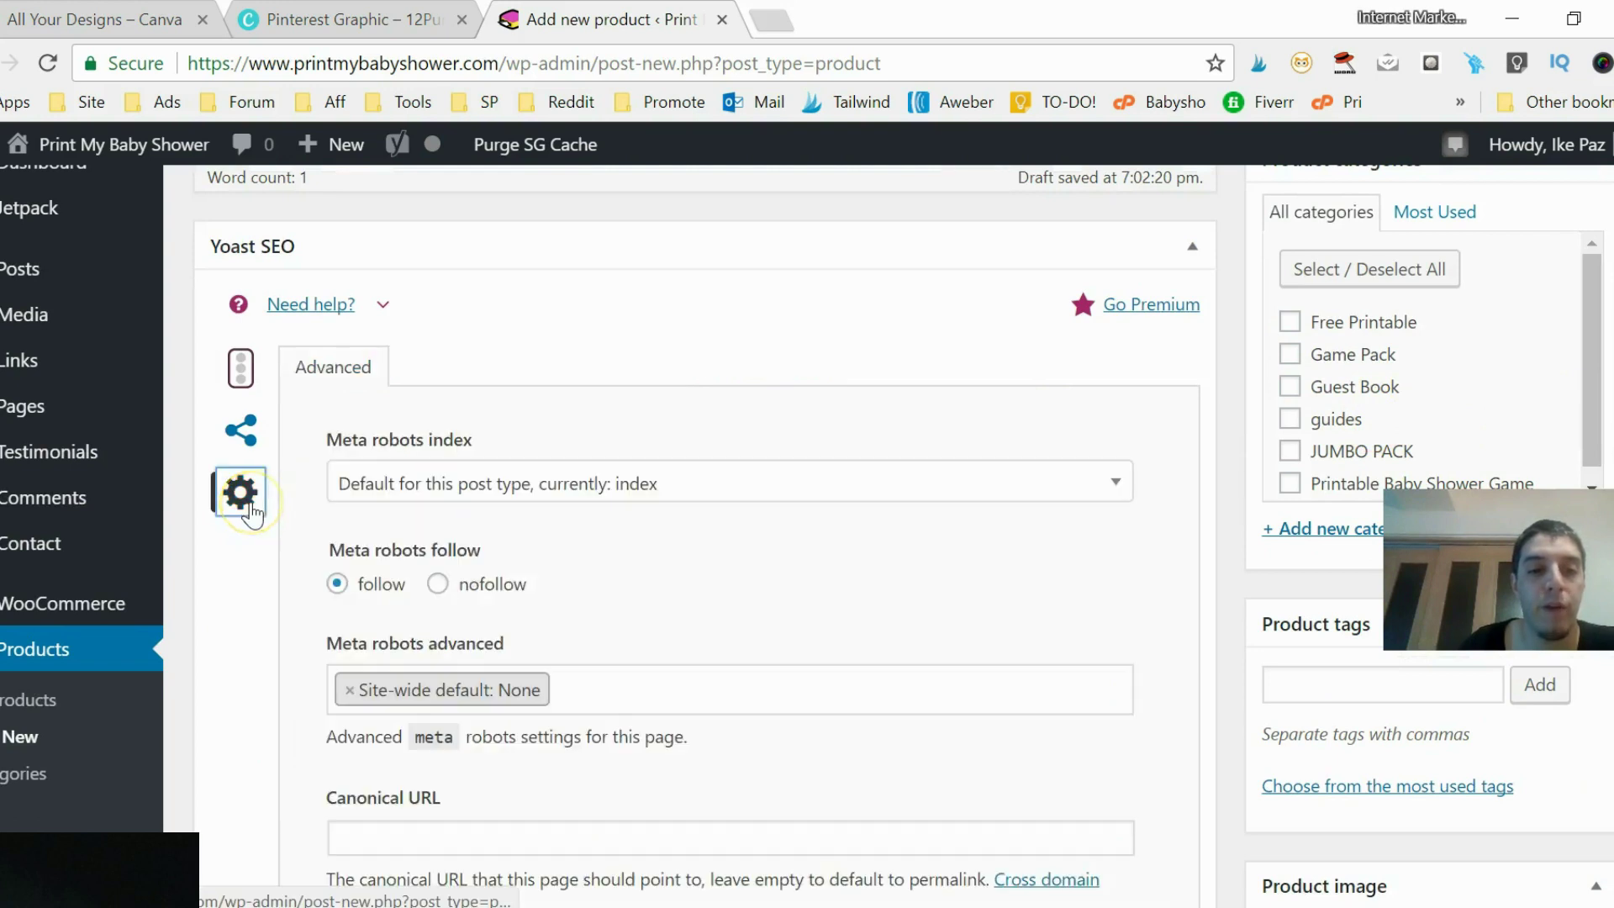
left_click(438, 586)
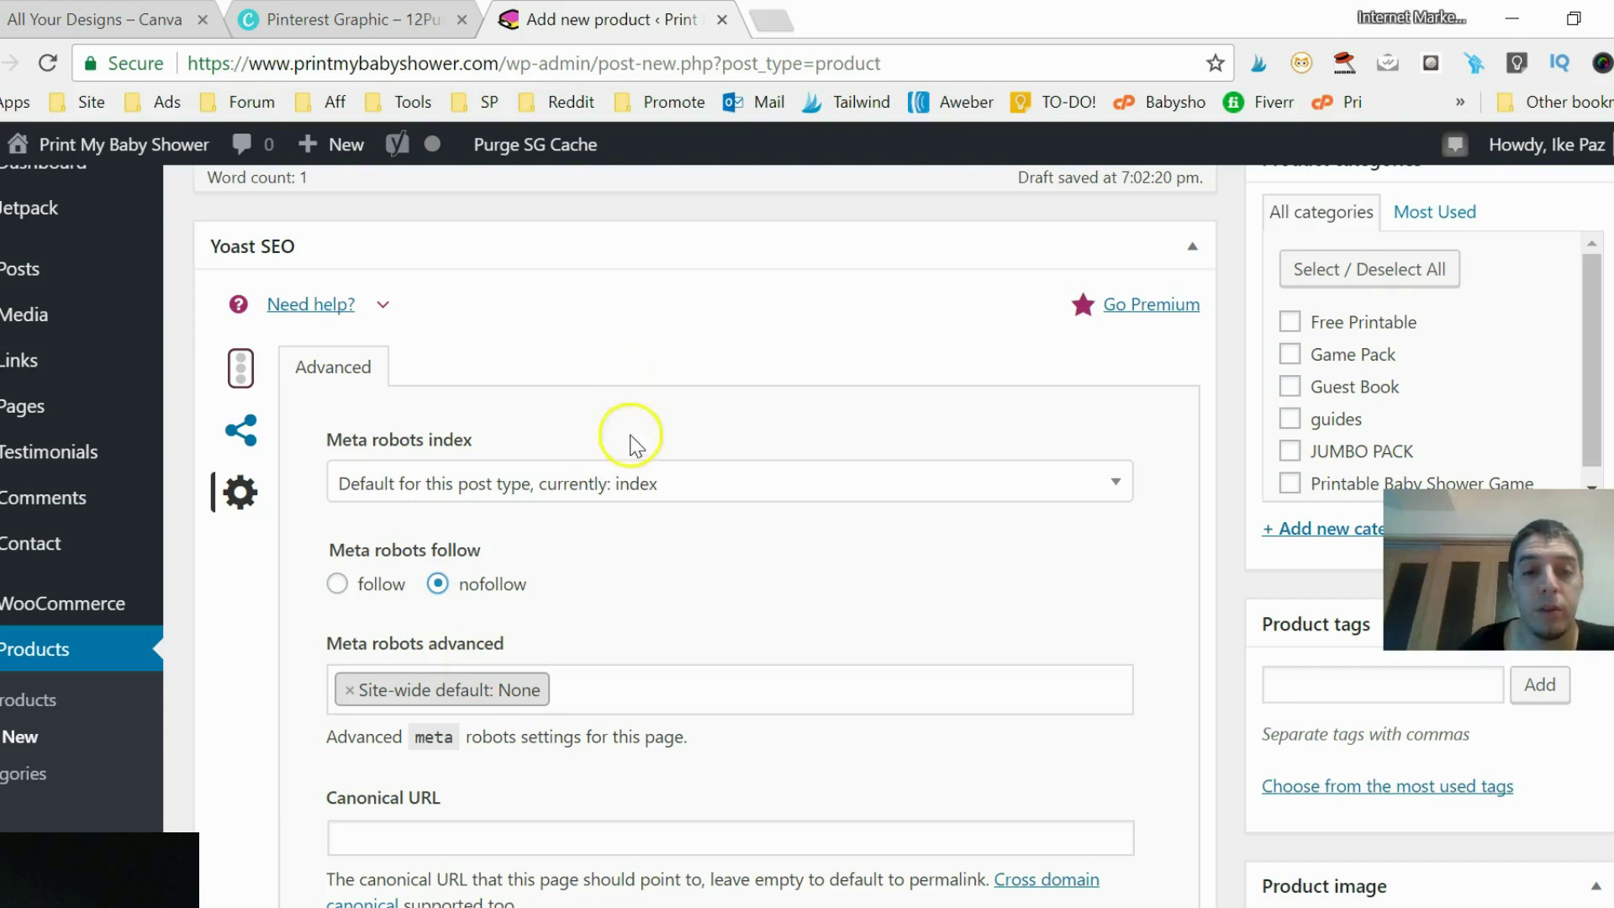
left_click(661, 496)
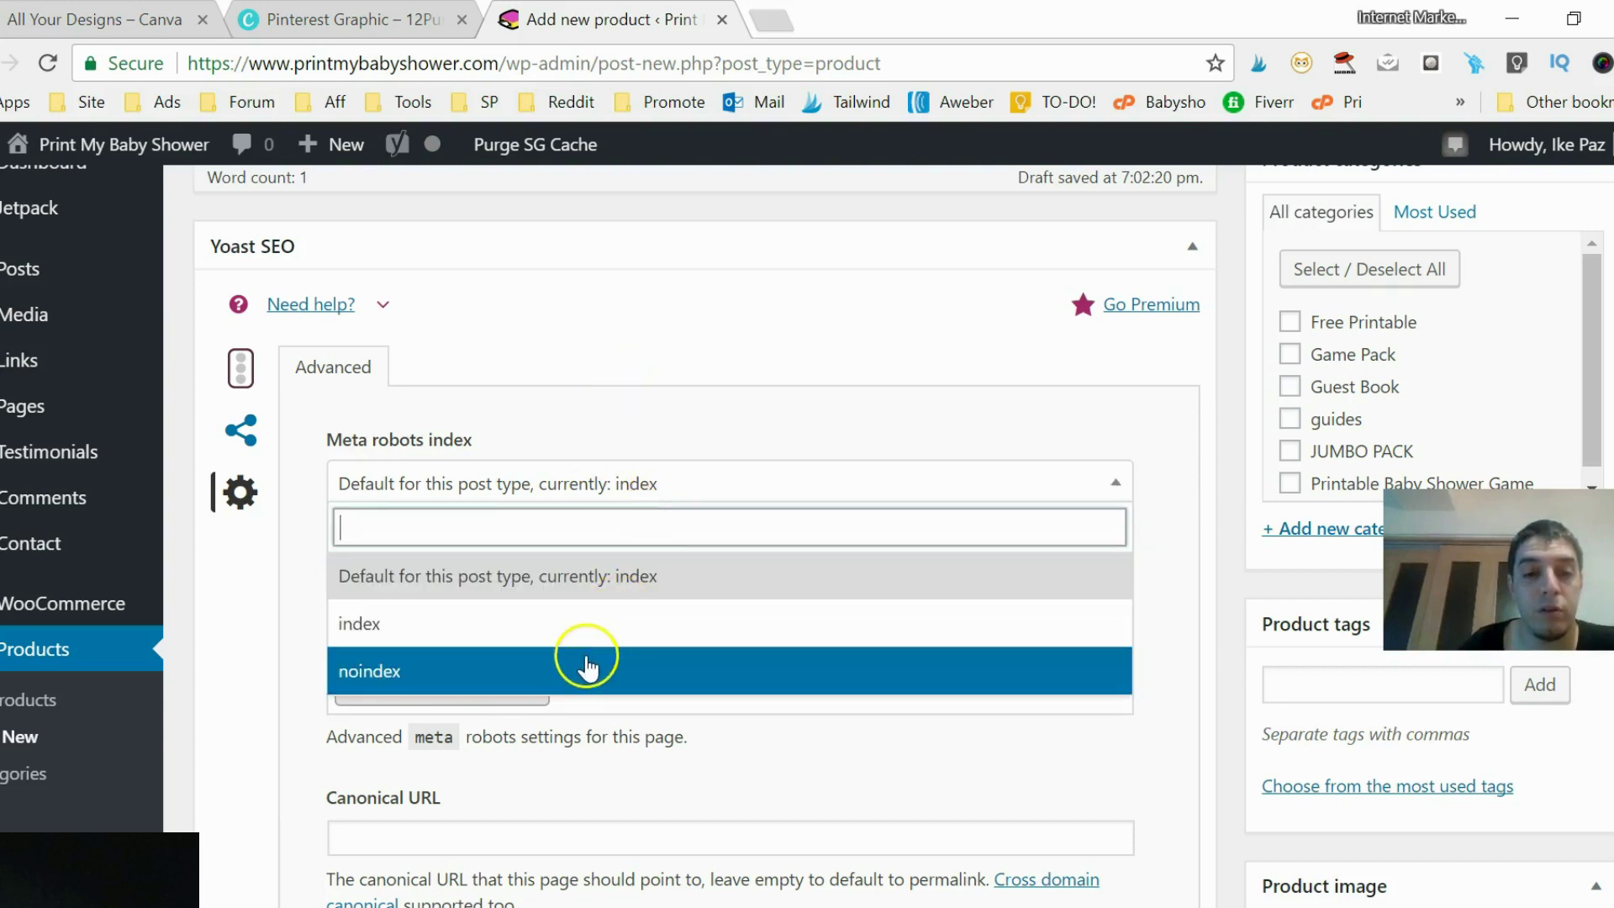
left_click(583, 668)
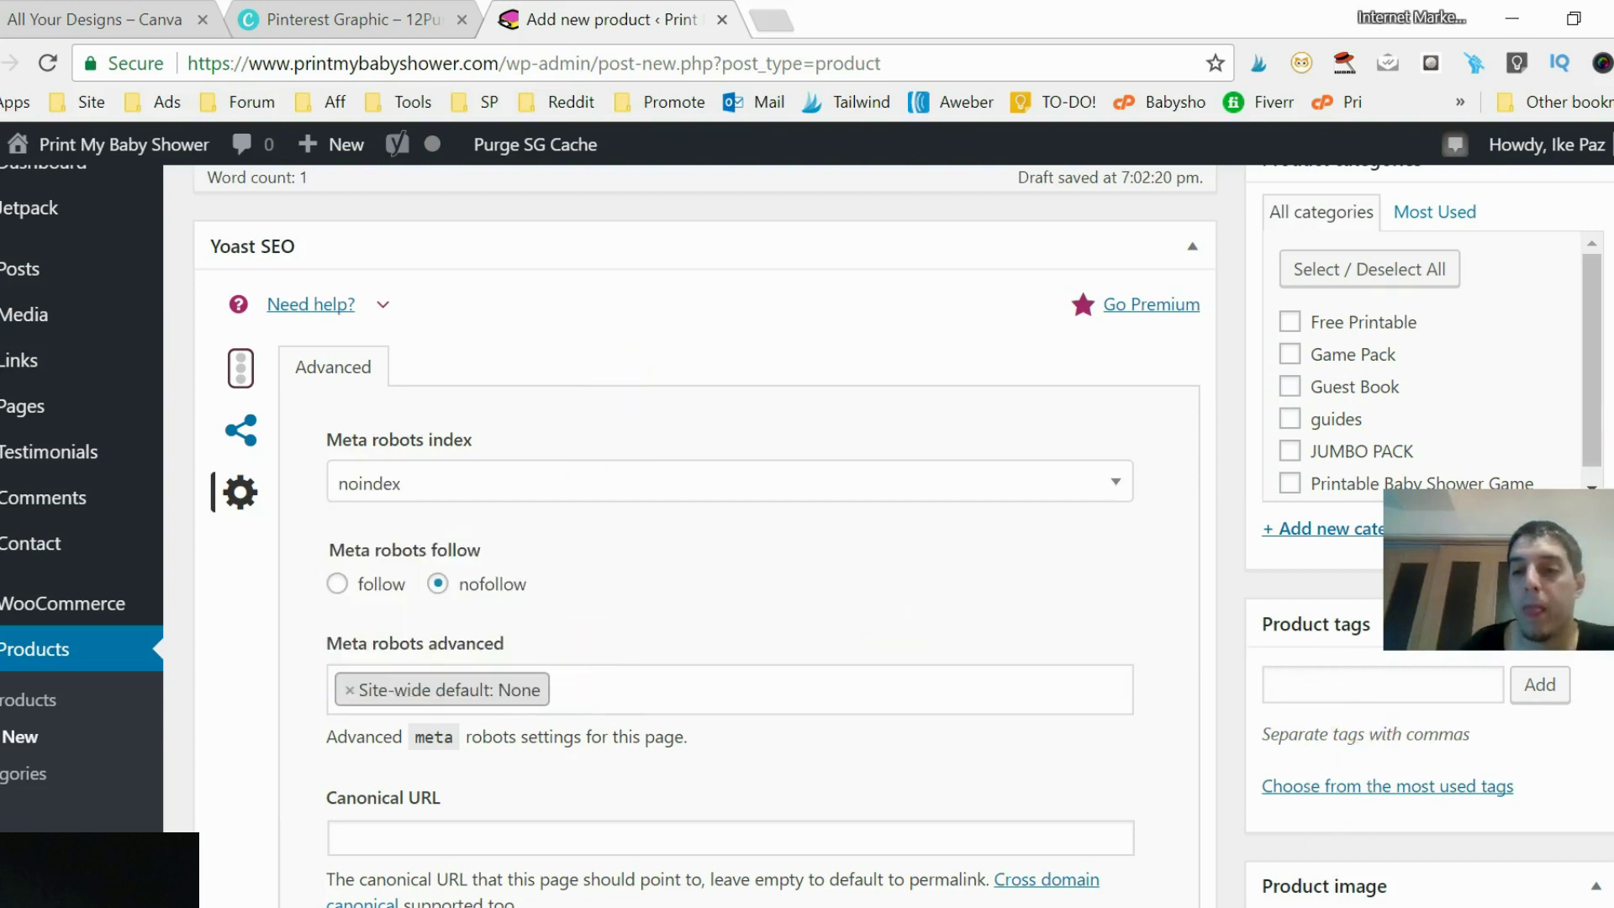
Upload the 12Pumpkinexample image from the Downloads folder to use as the product image.
scroll(1388, 431, "down", 6)
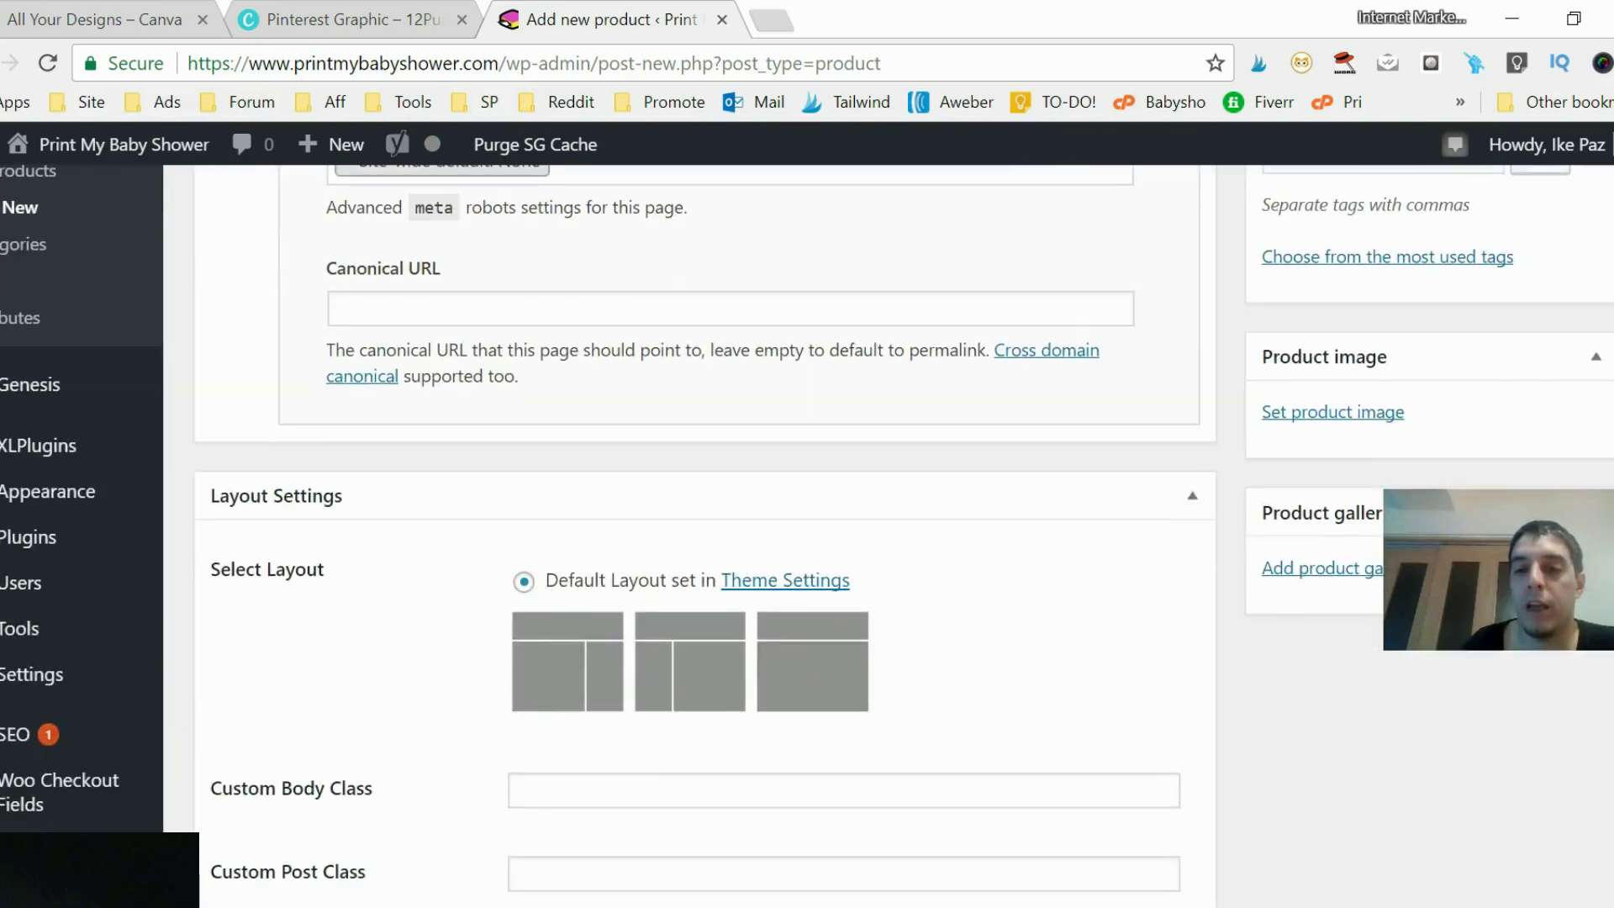
left_click(1385, 420)
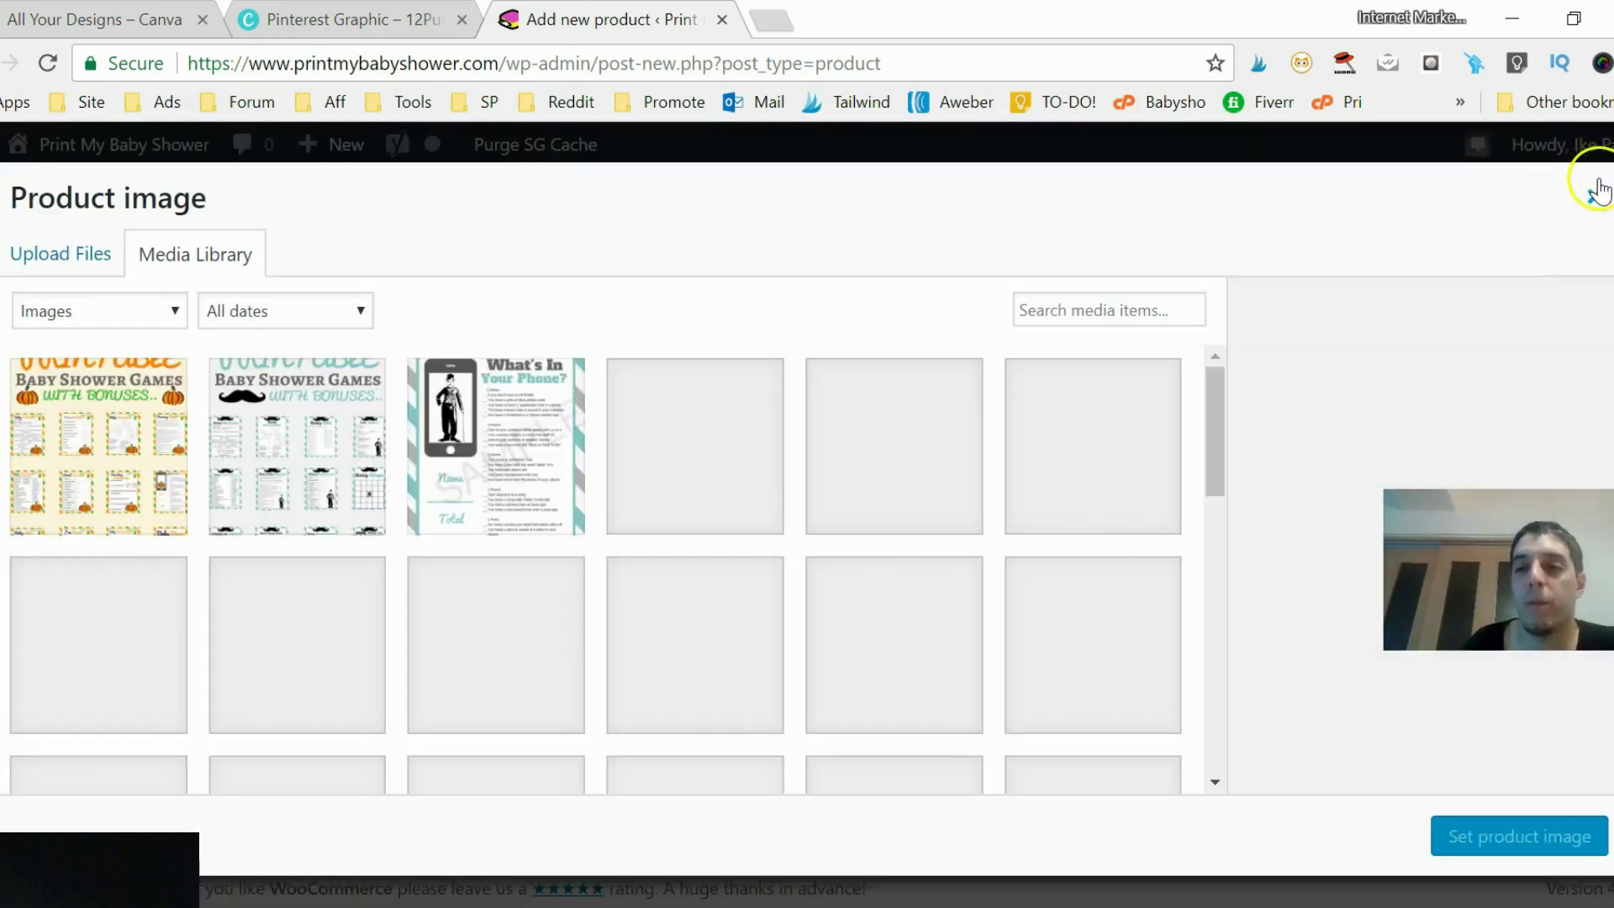
left_click(1596, 194)
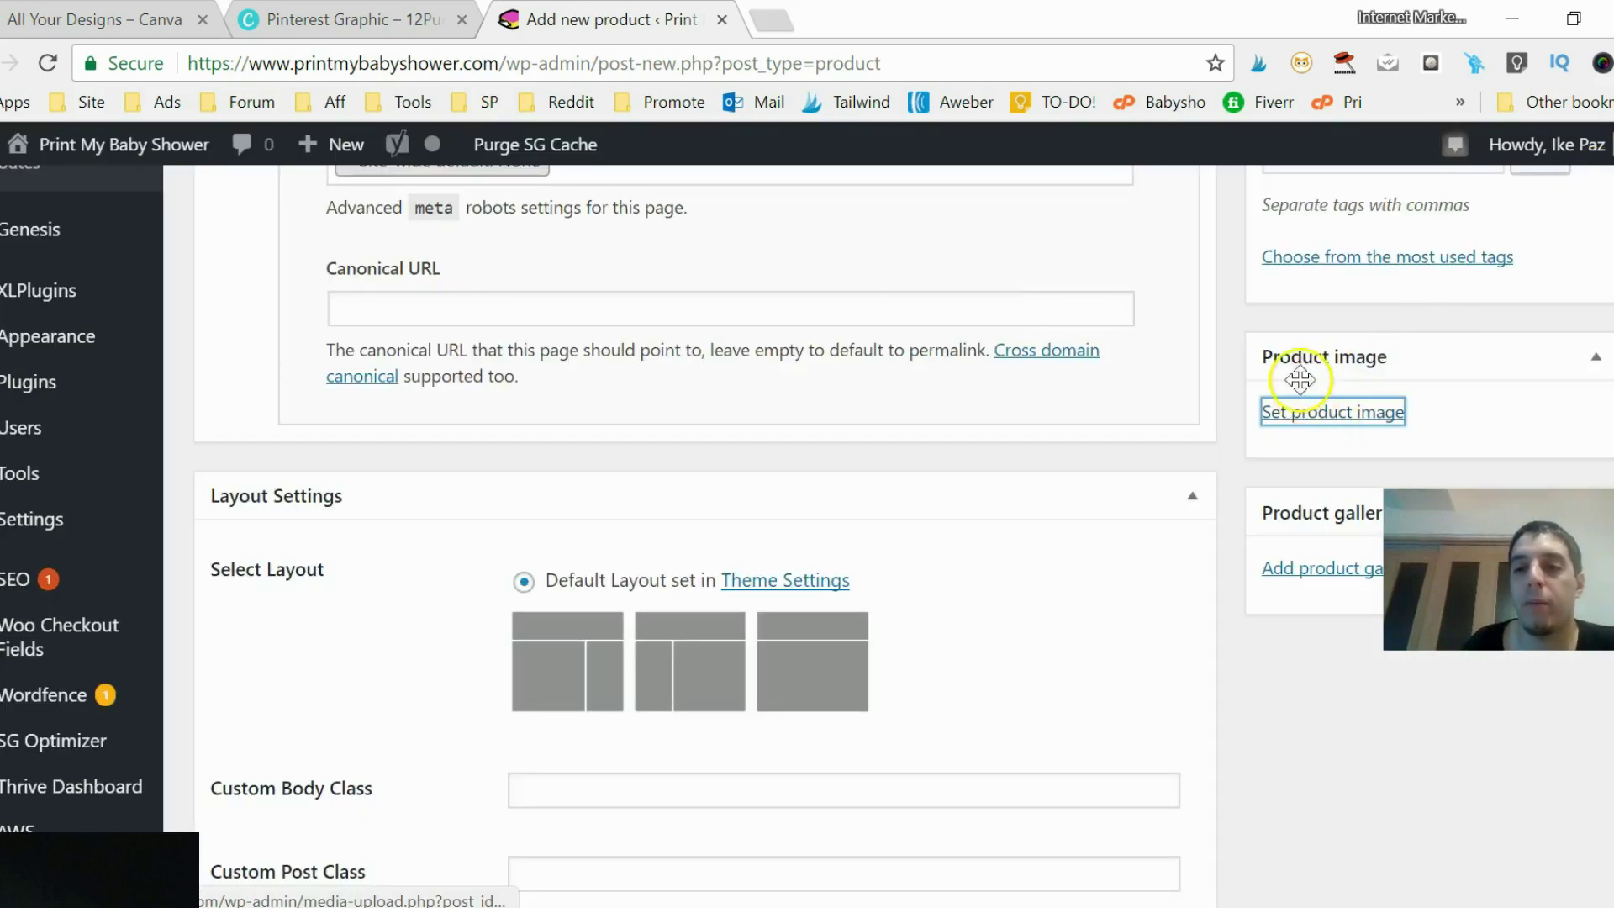
left_click(1297, 420)
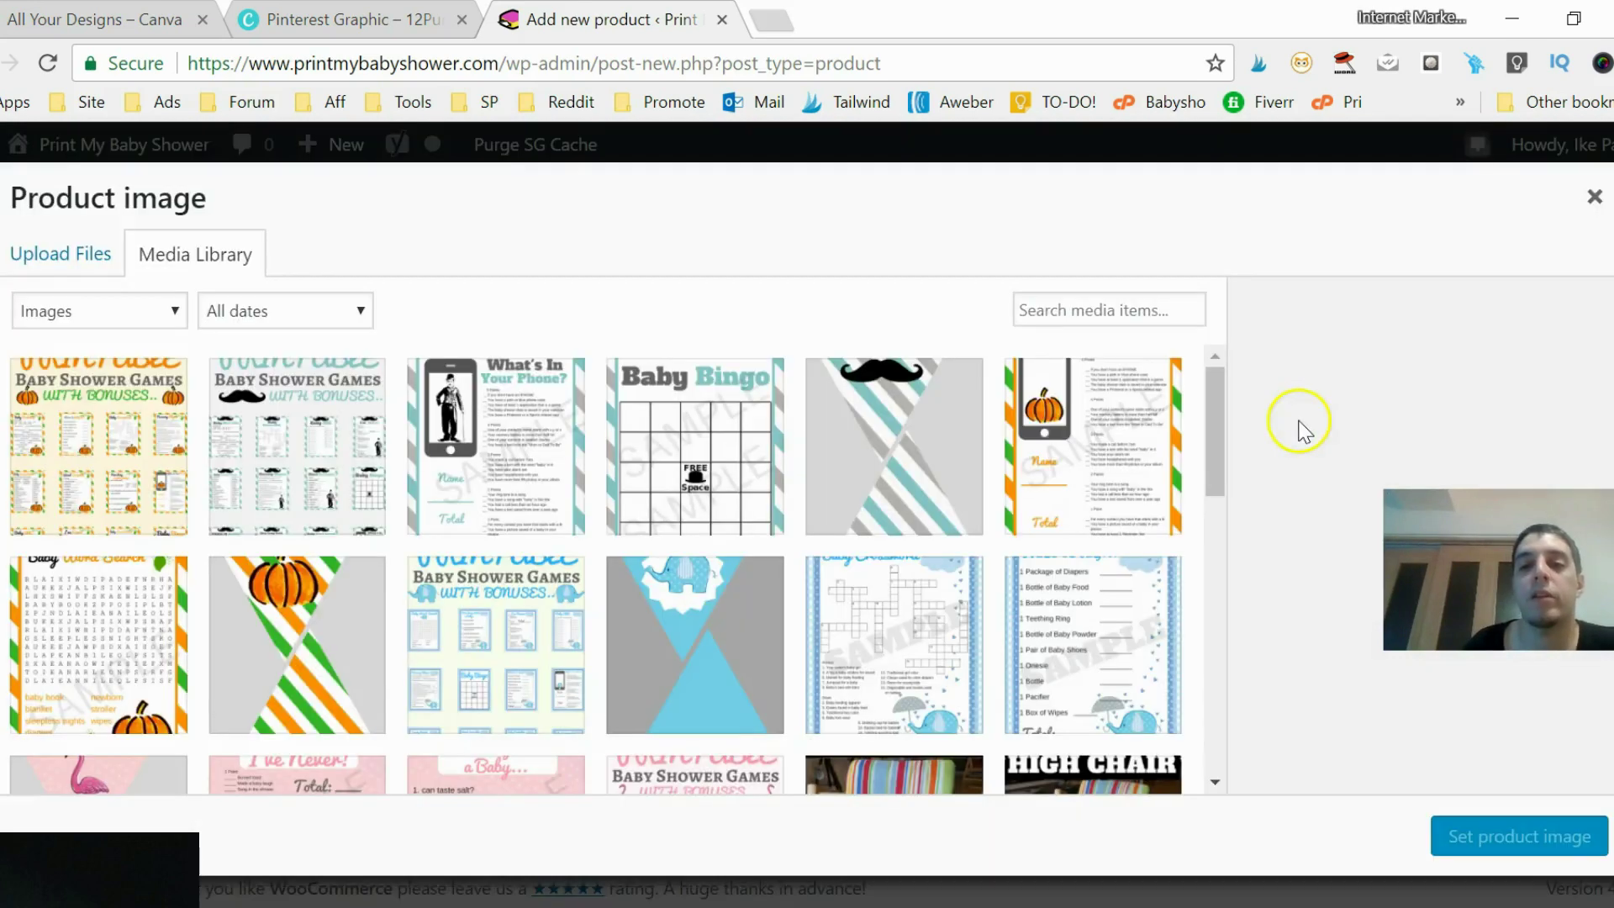
left_click(92, 245)
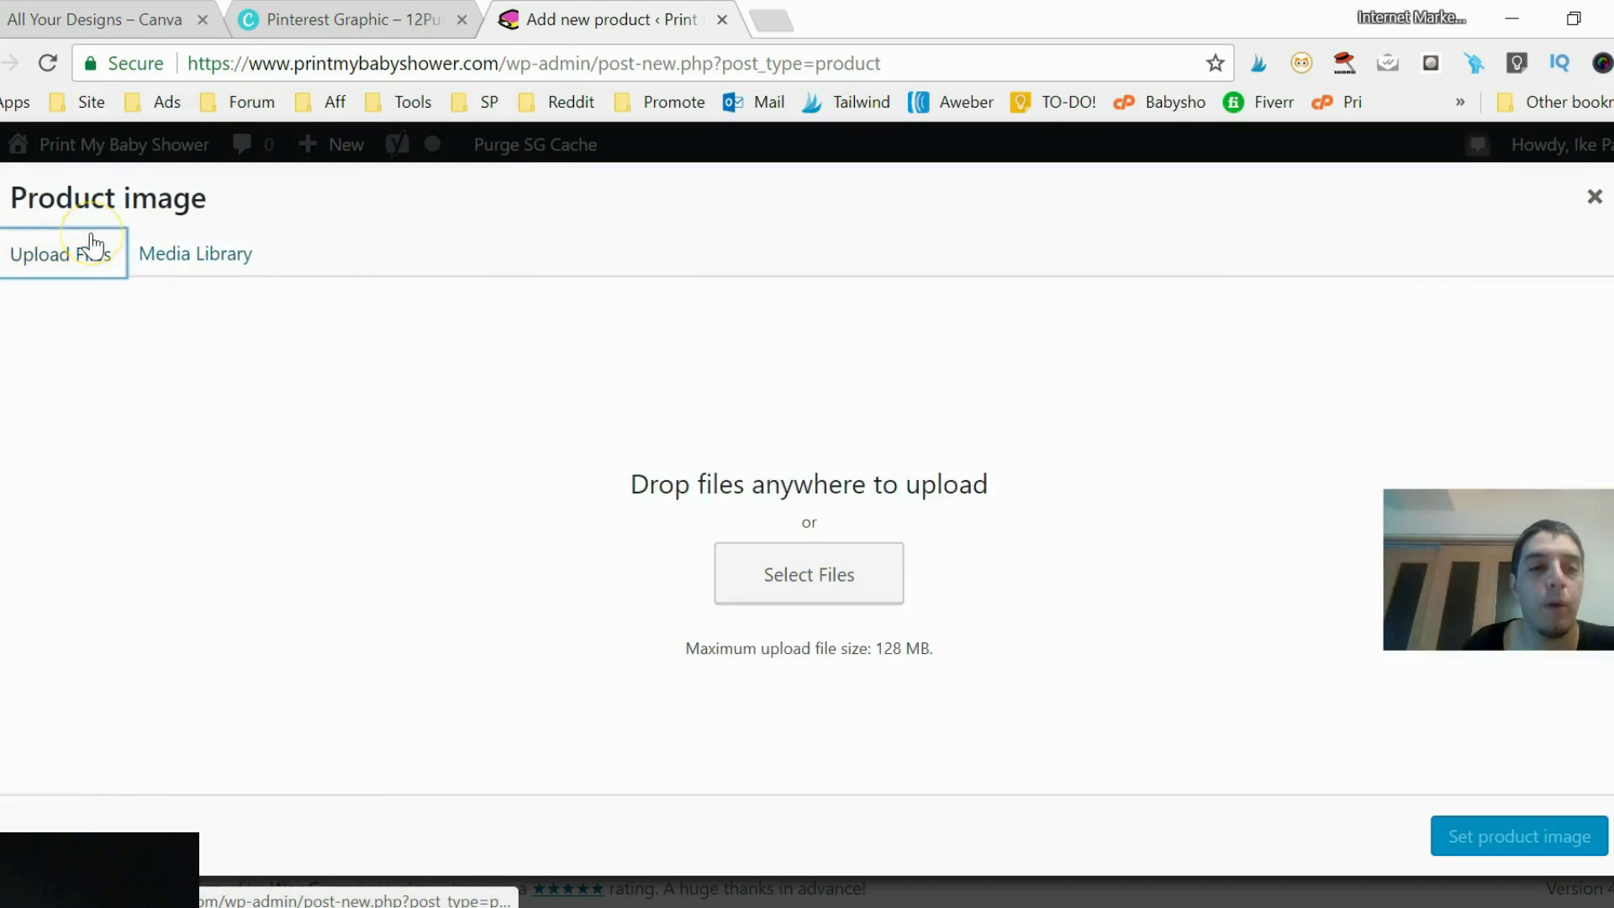
left_click(836, 560)
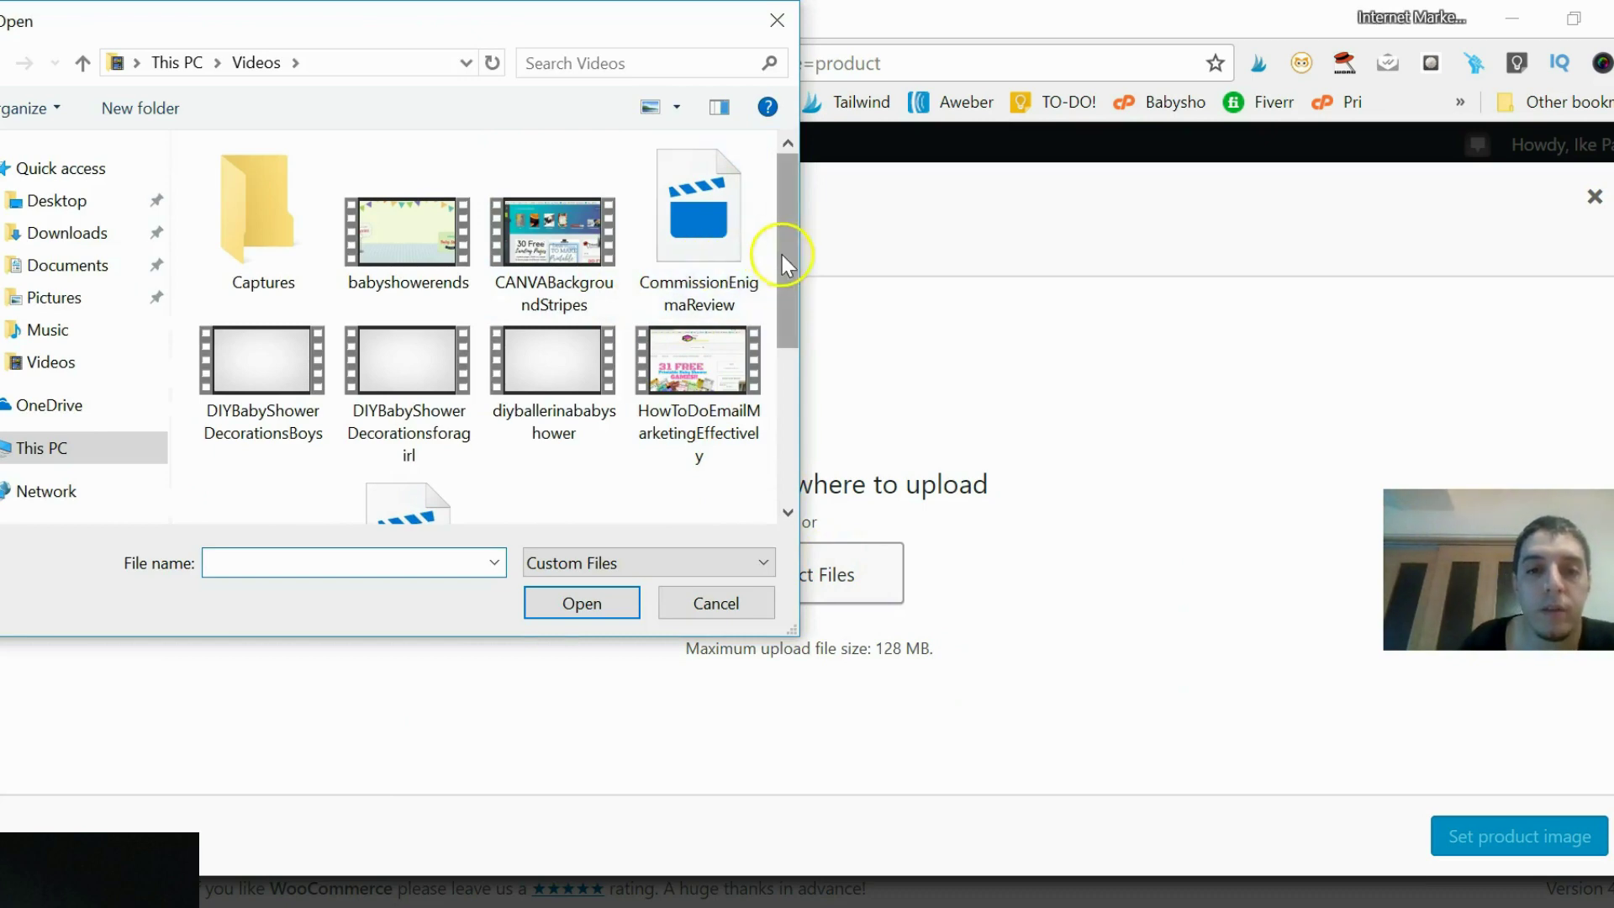
left_click_drag(782, 254, 778, 437)
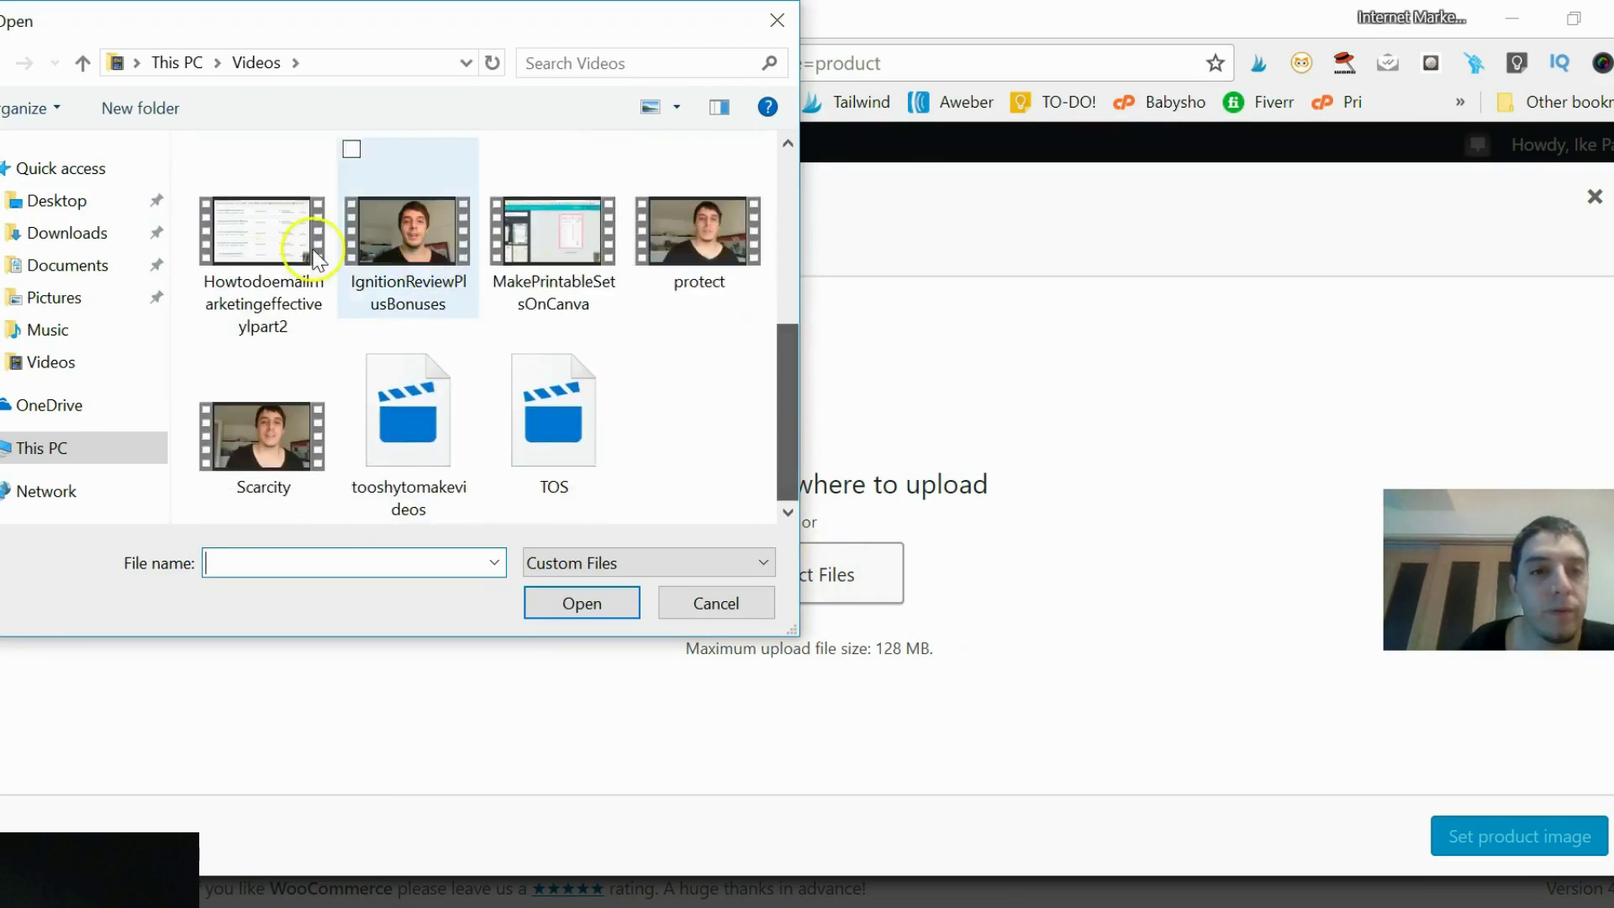
left_click(84, 235)
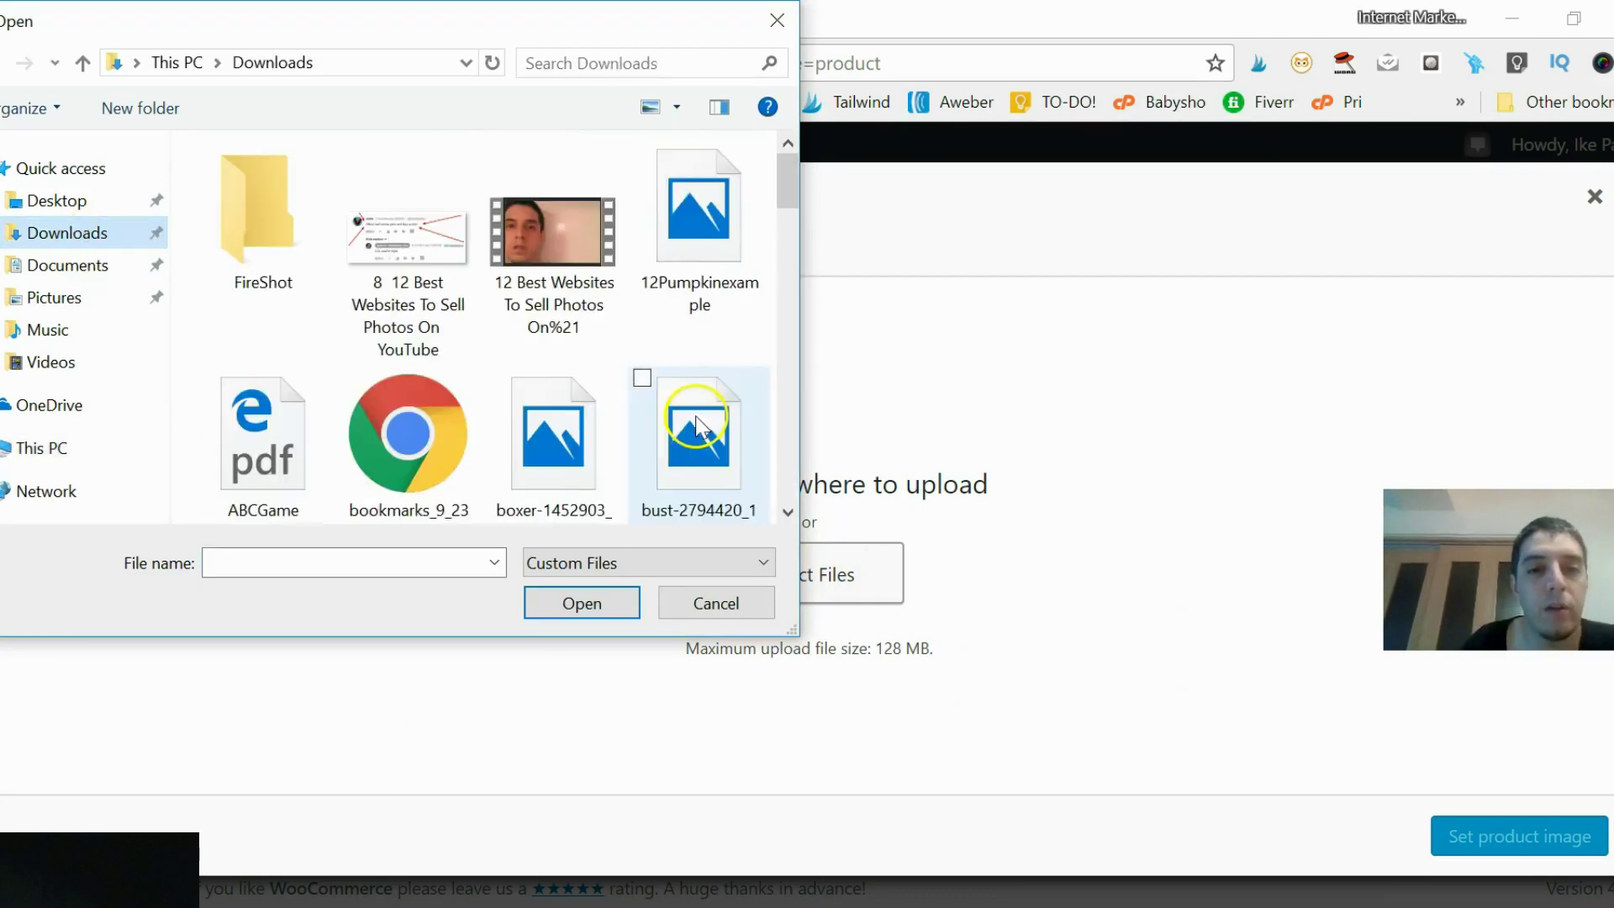
double_click(719, 217)
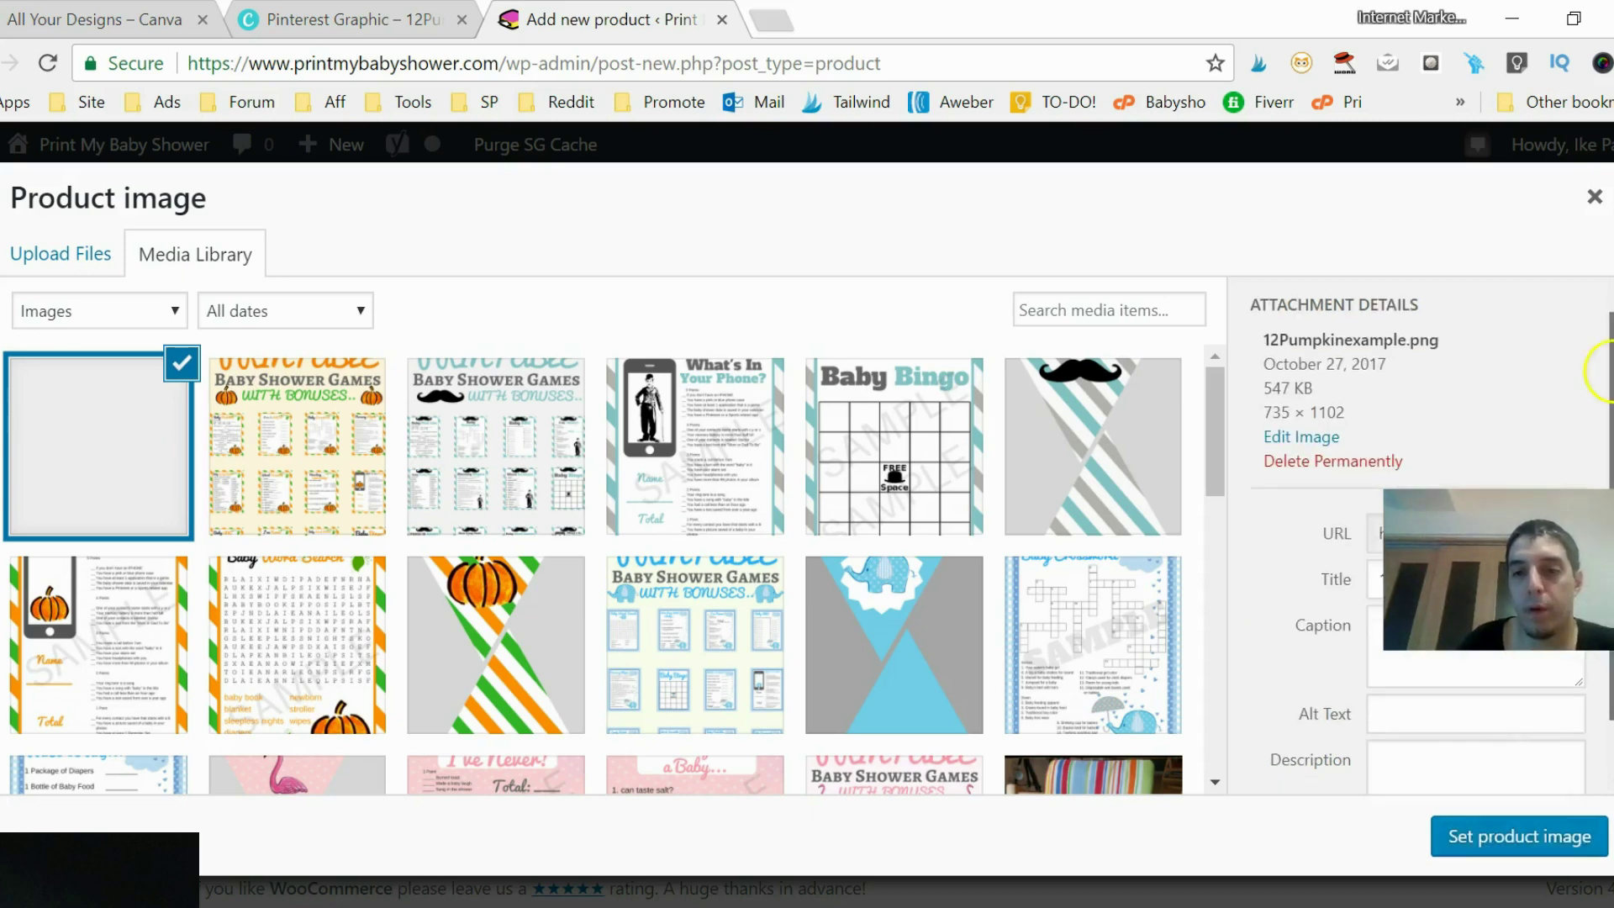
Enter "example" as the alt text of the uploaded image and set it as the product image.
scroll(1429, 521, "down", 3)
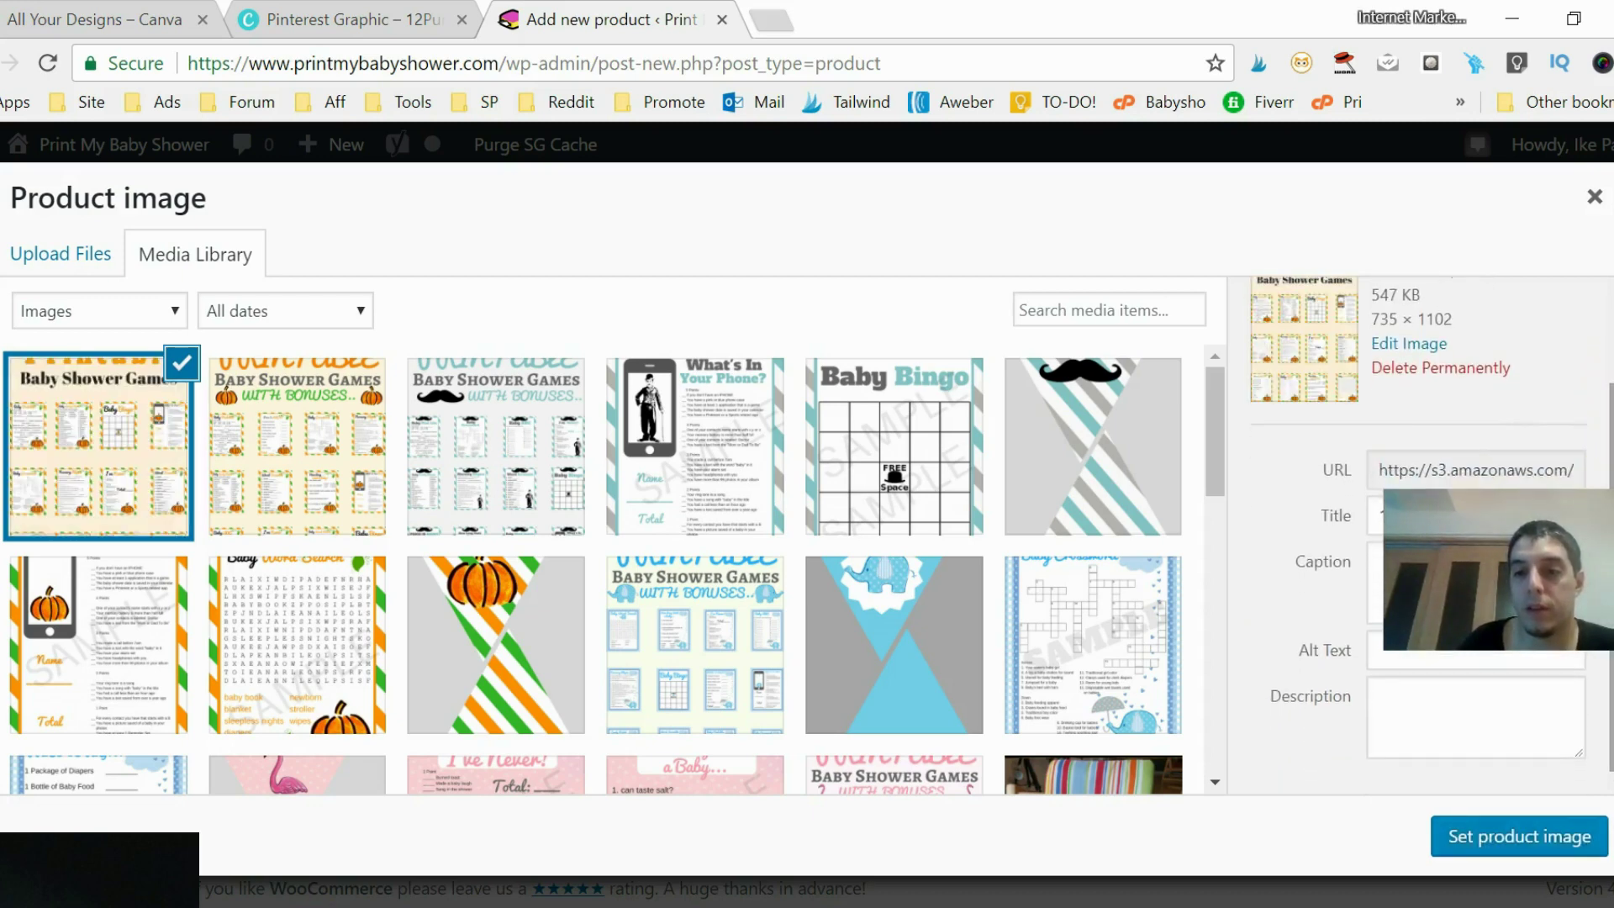
left_click(1385, 651)
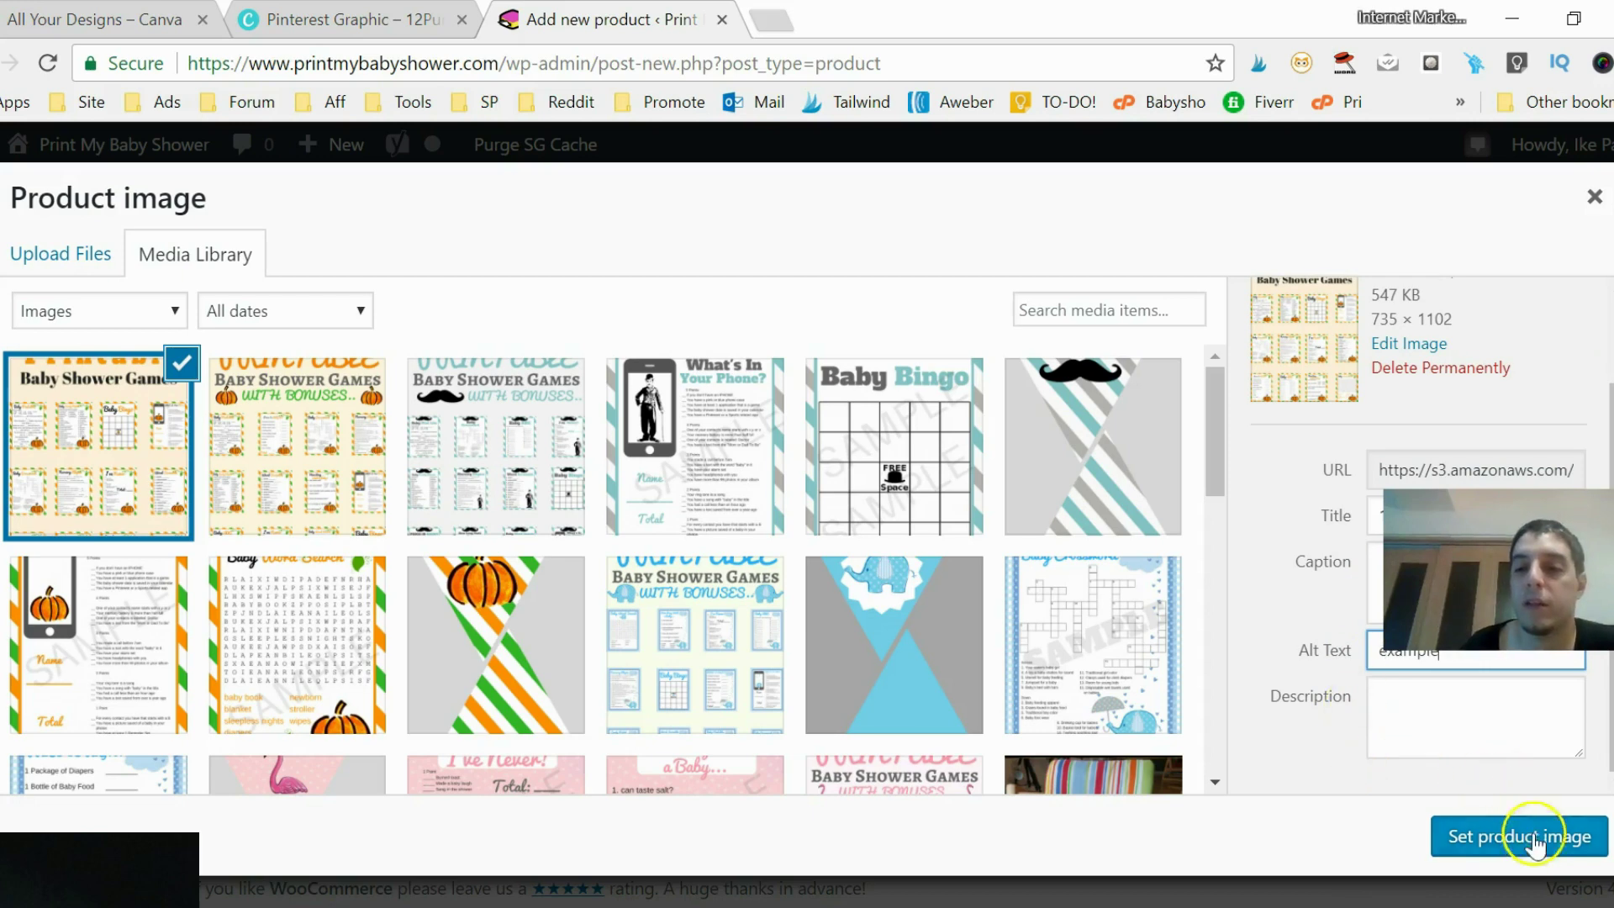
left_click(1507, 843)
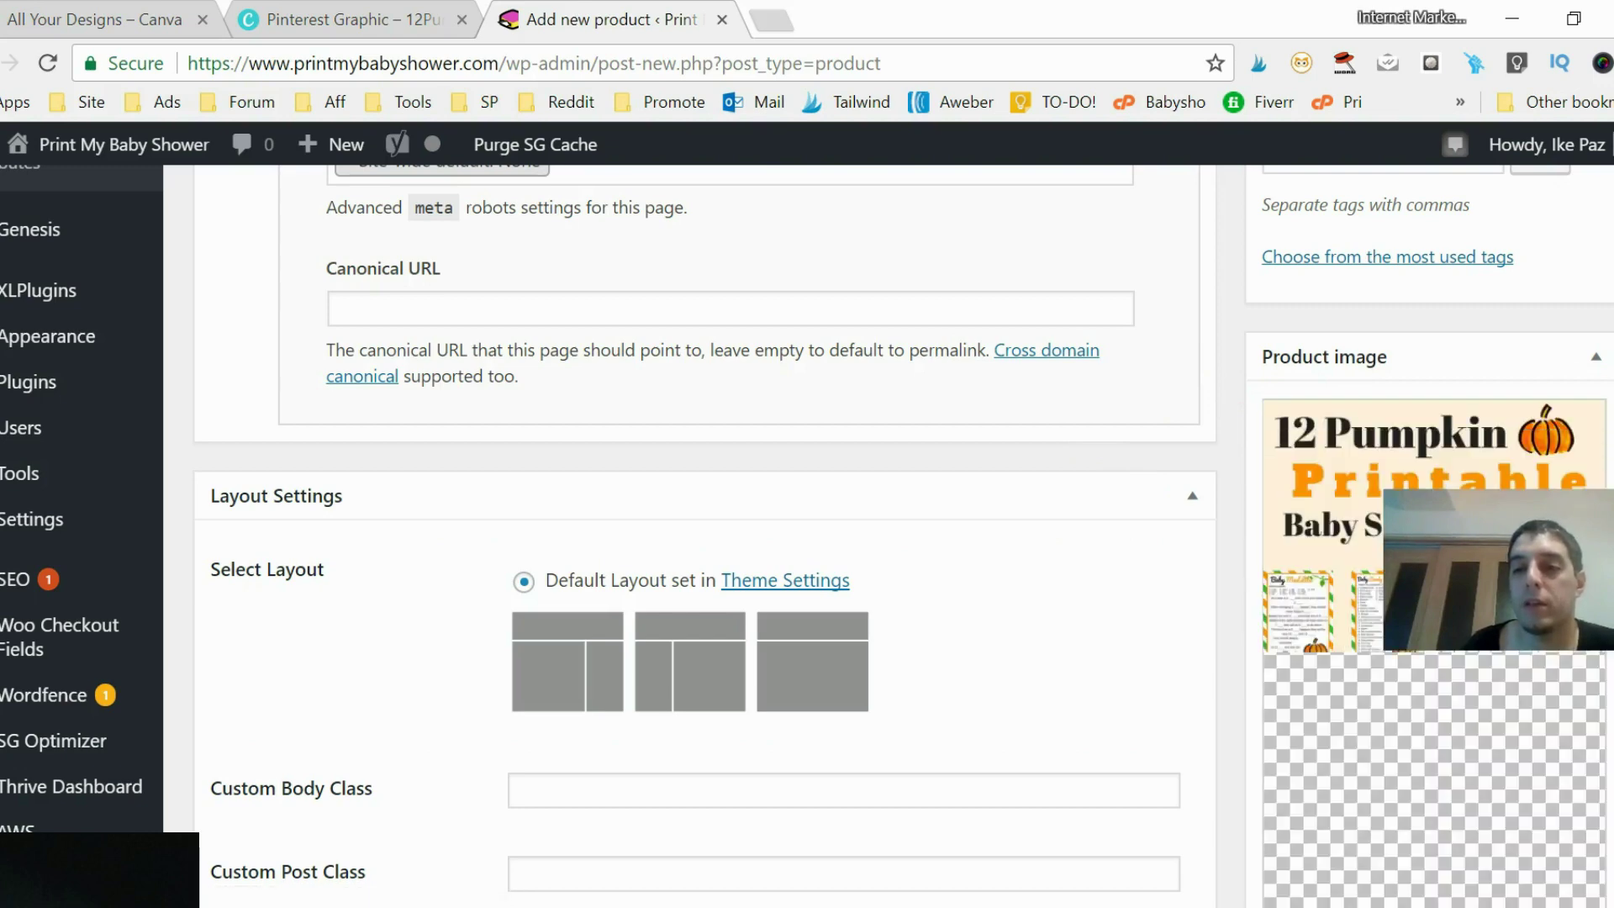
Assign the product to the Free Printable category and publish it.
scroll(706, 538, "up", 9)
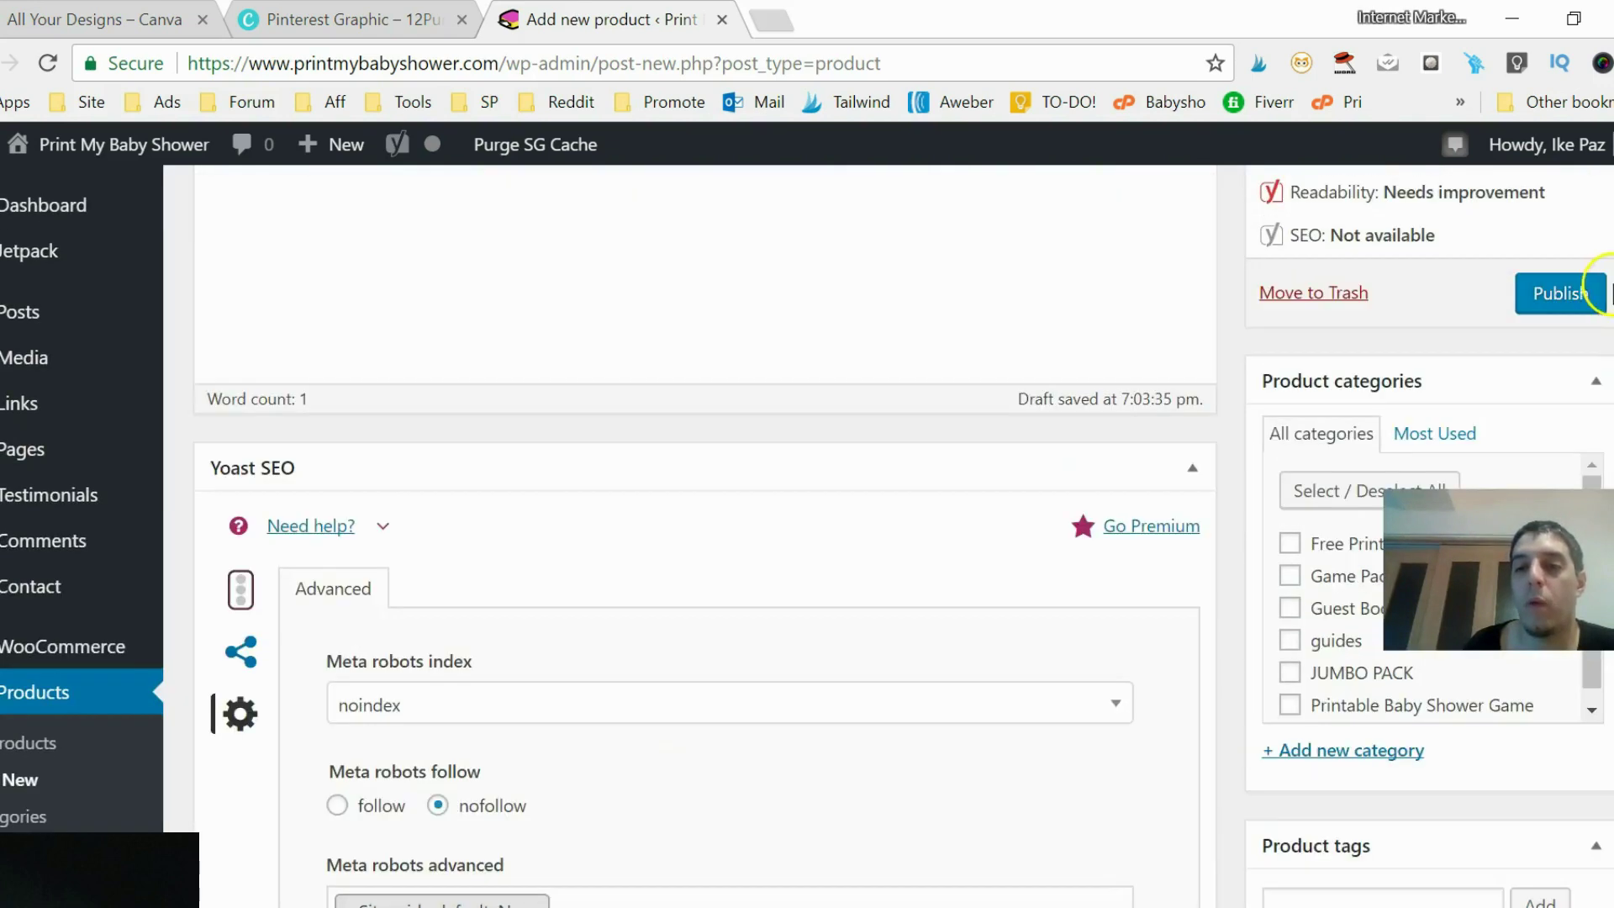
left_click(1340, 555)
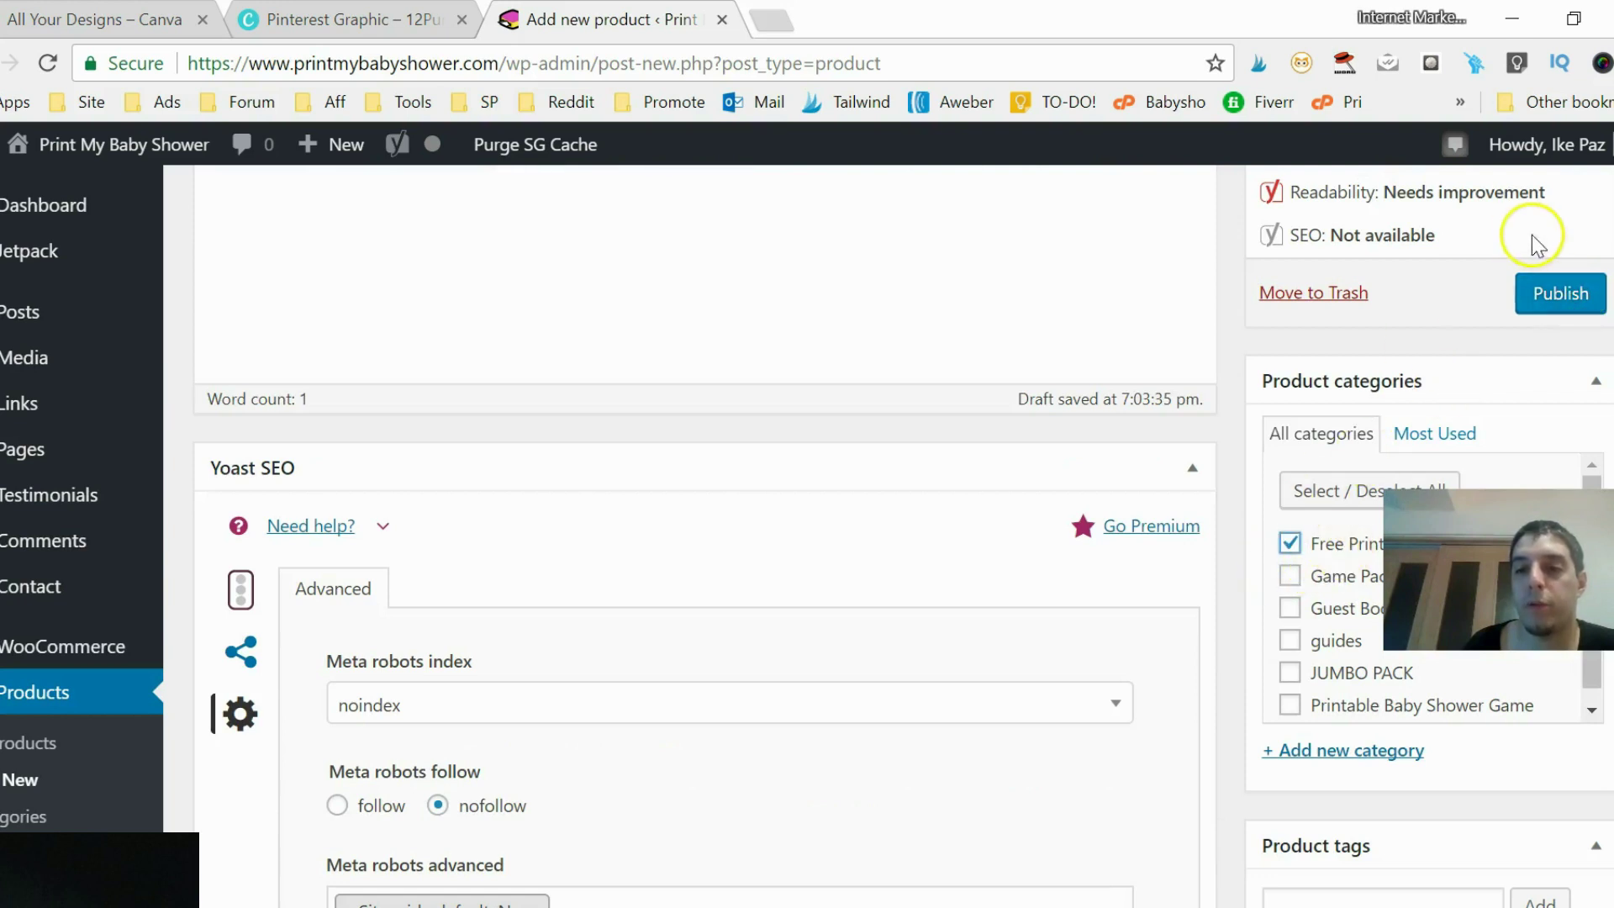
left_click(1551, 294)
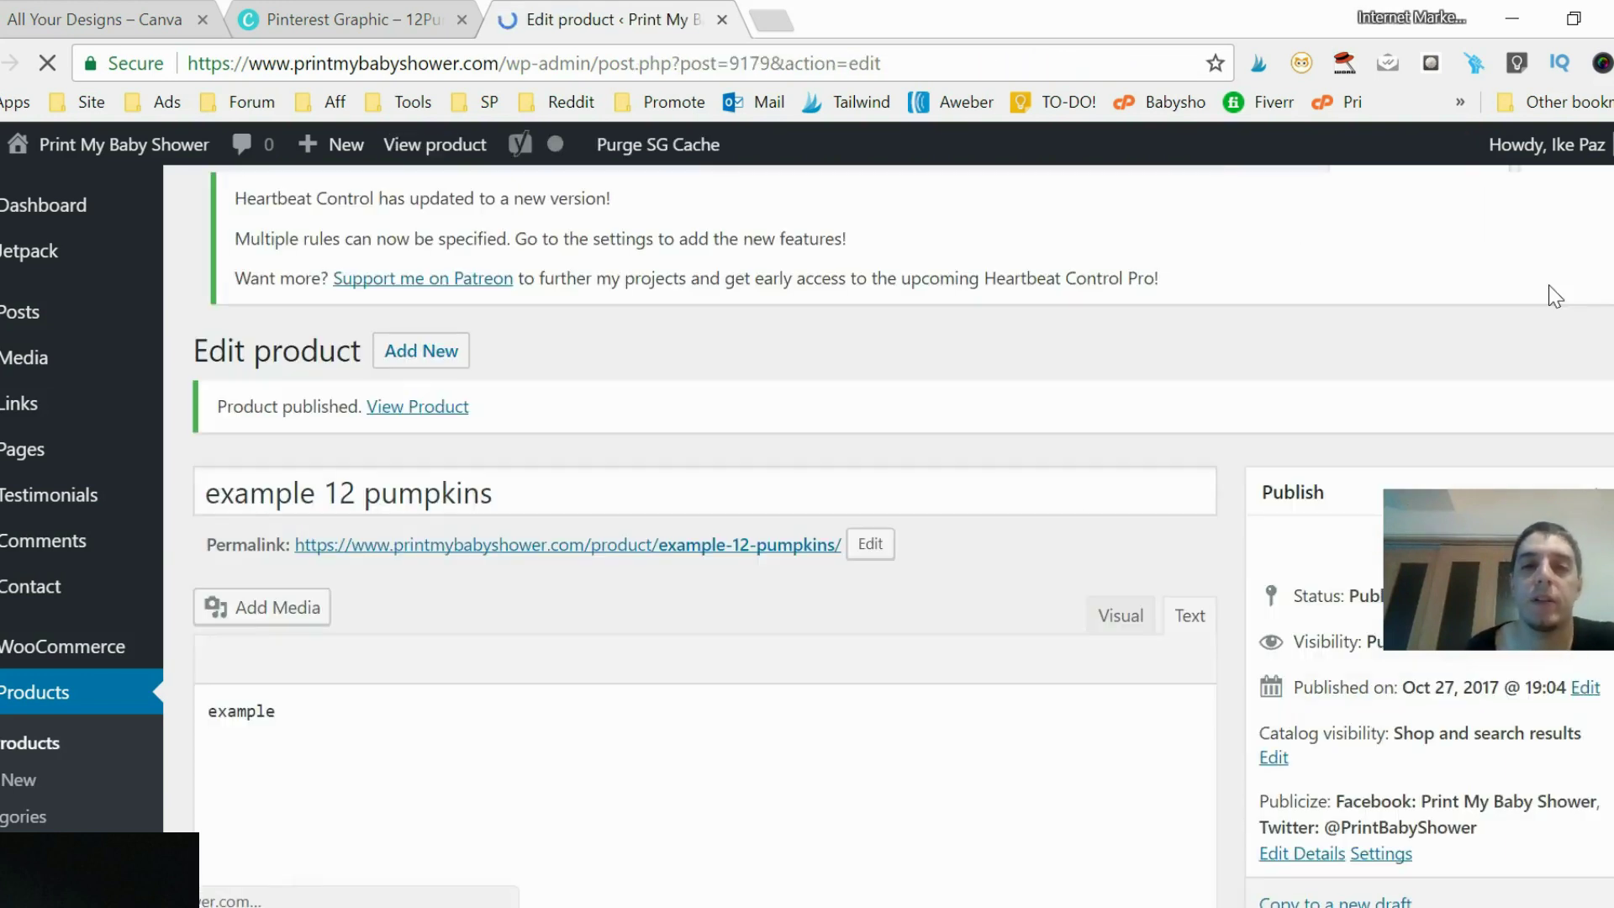
View the published product page and check its image, price, category and description.
left_click(448, 411)
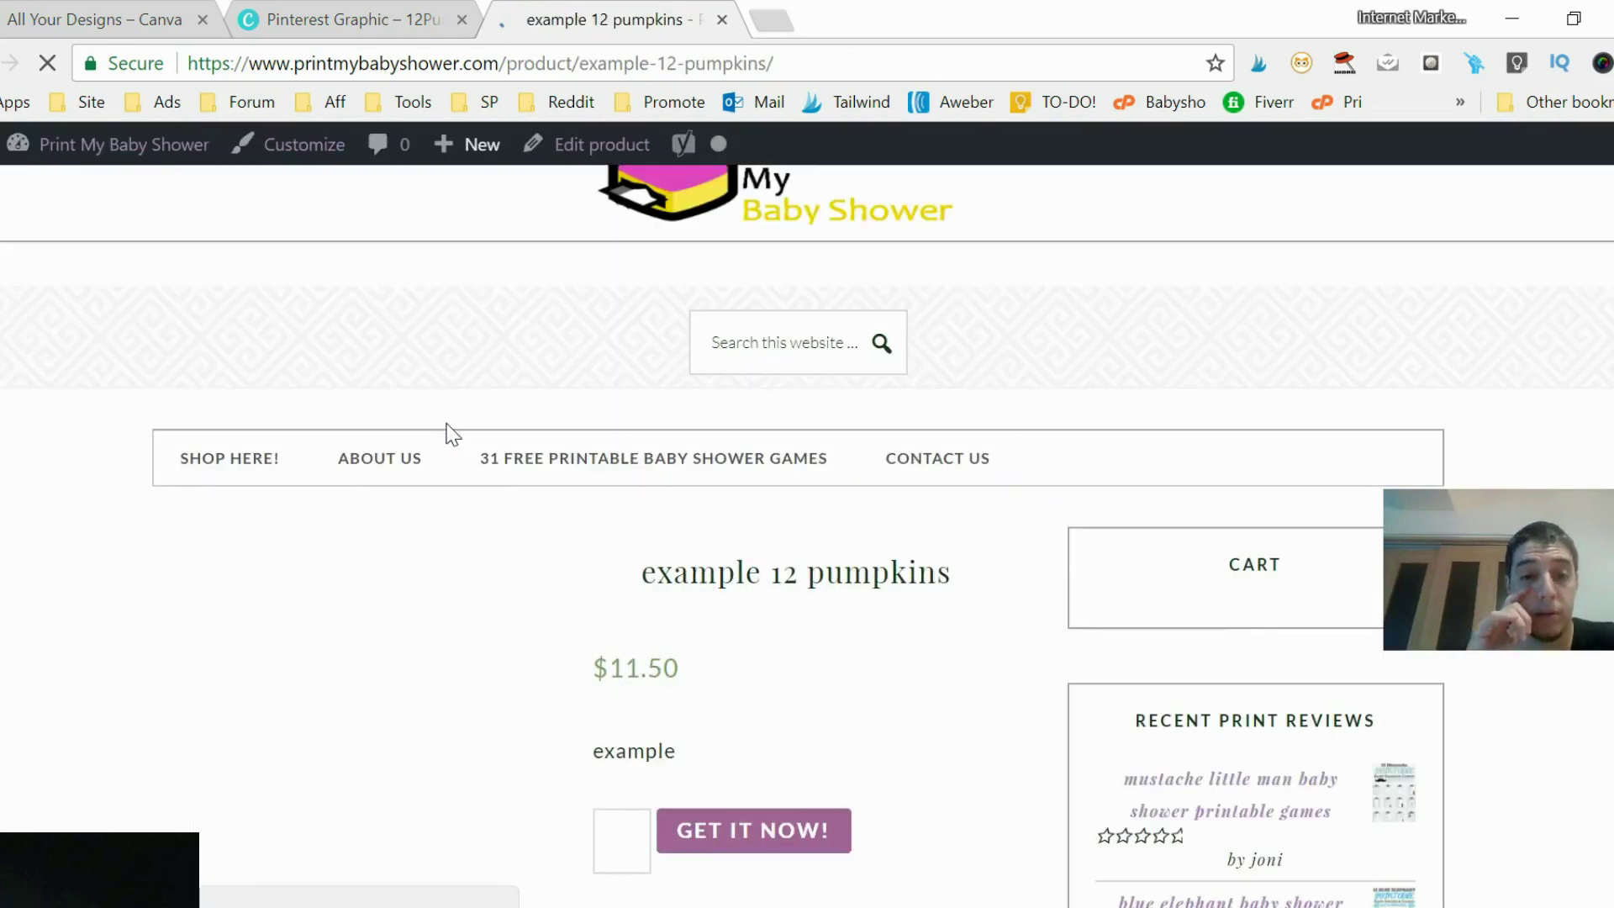
scroll(54, 583, "down", 9)
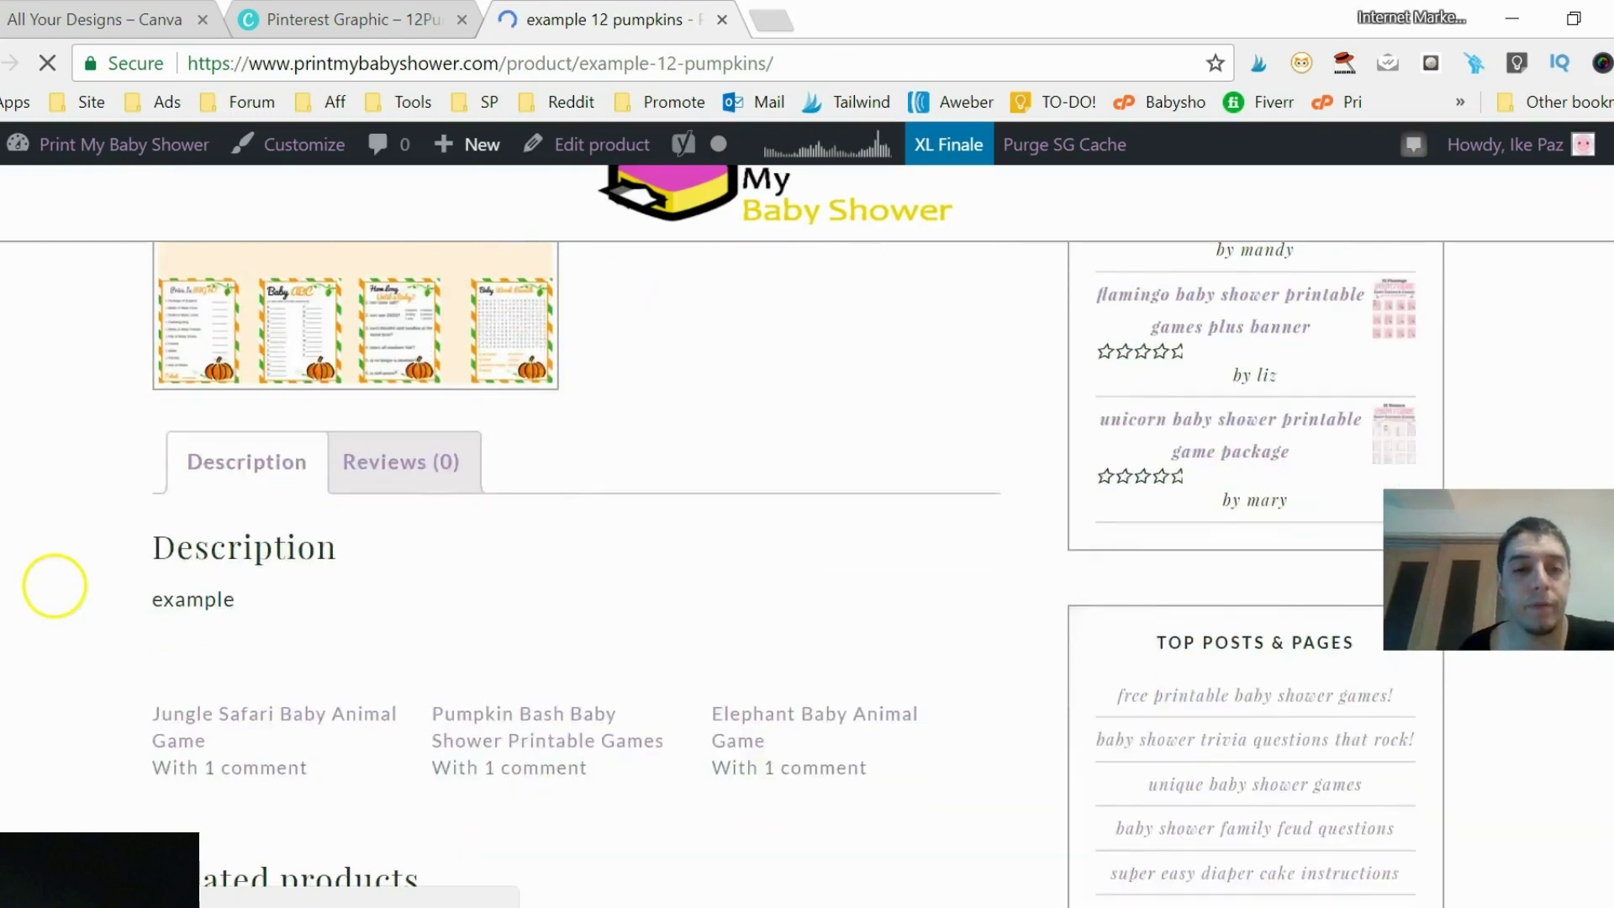
scroll(54, 583, "up", 9)
scroll(36, 678, "down", 4)
scroll(37, 677, "down", 3)
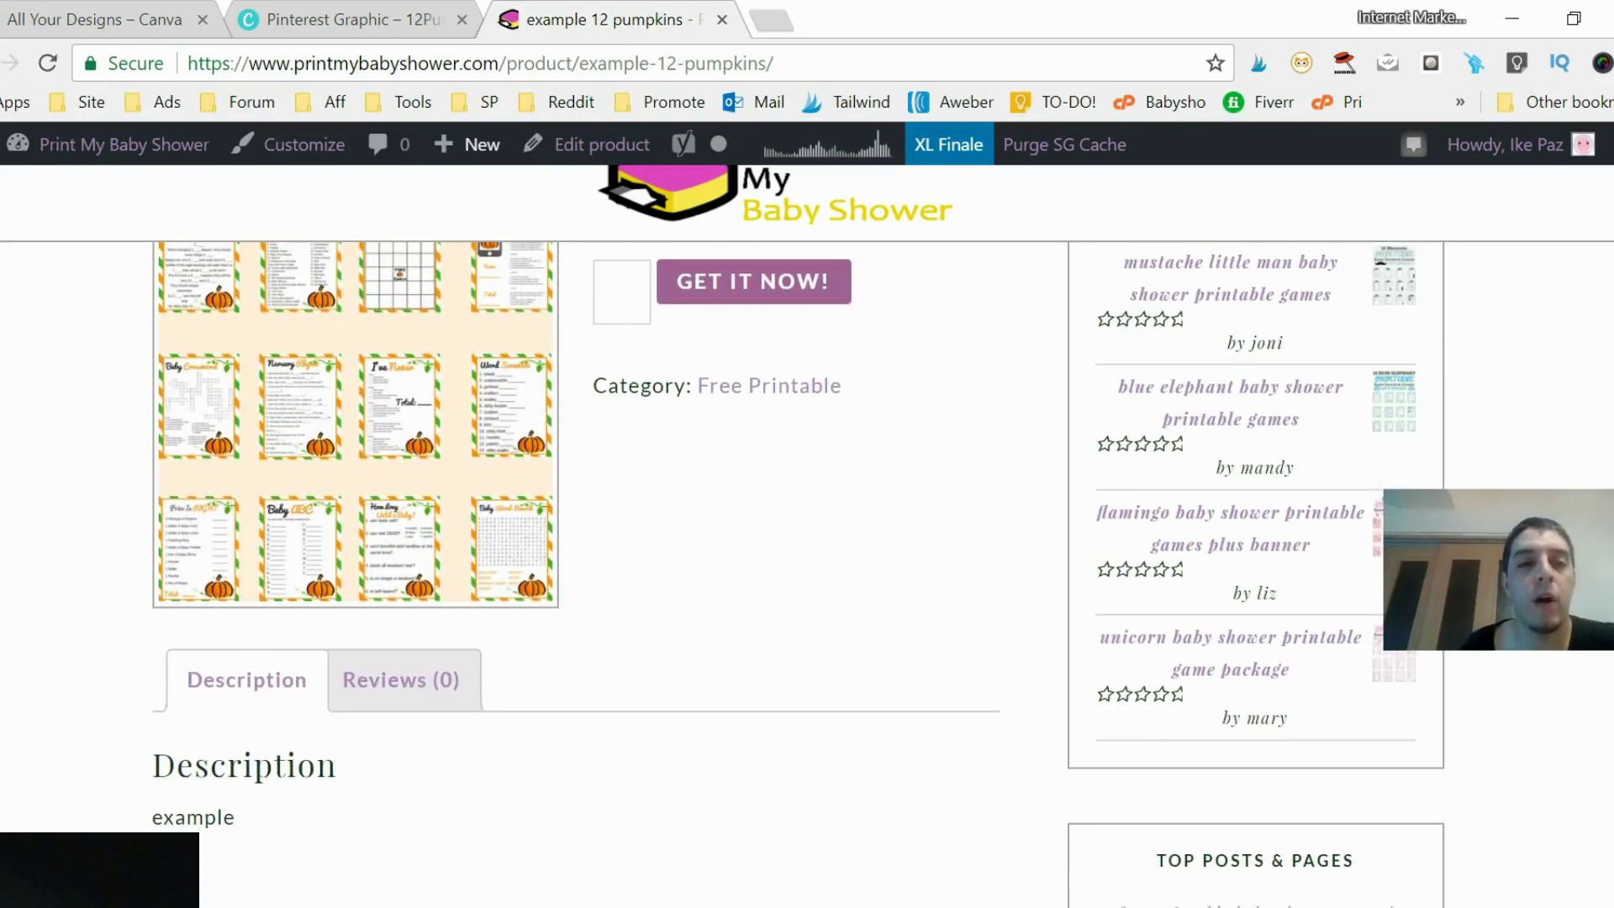
Open the full-size product image, enlarge it and inspect the title and the game sheets.
left_click(411, 469)
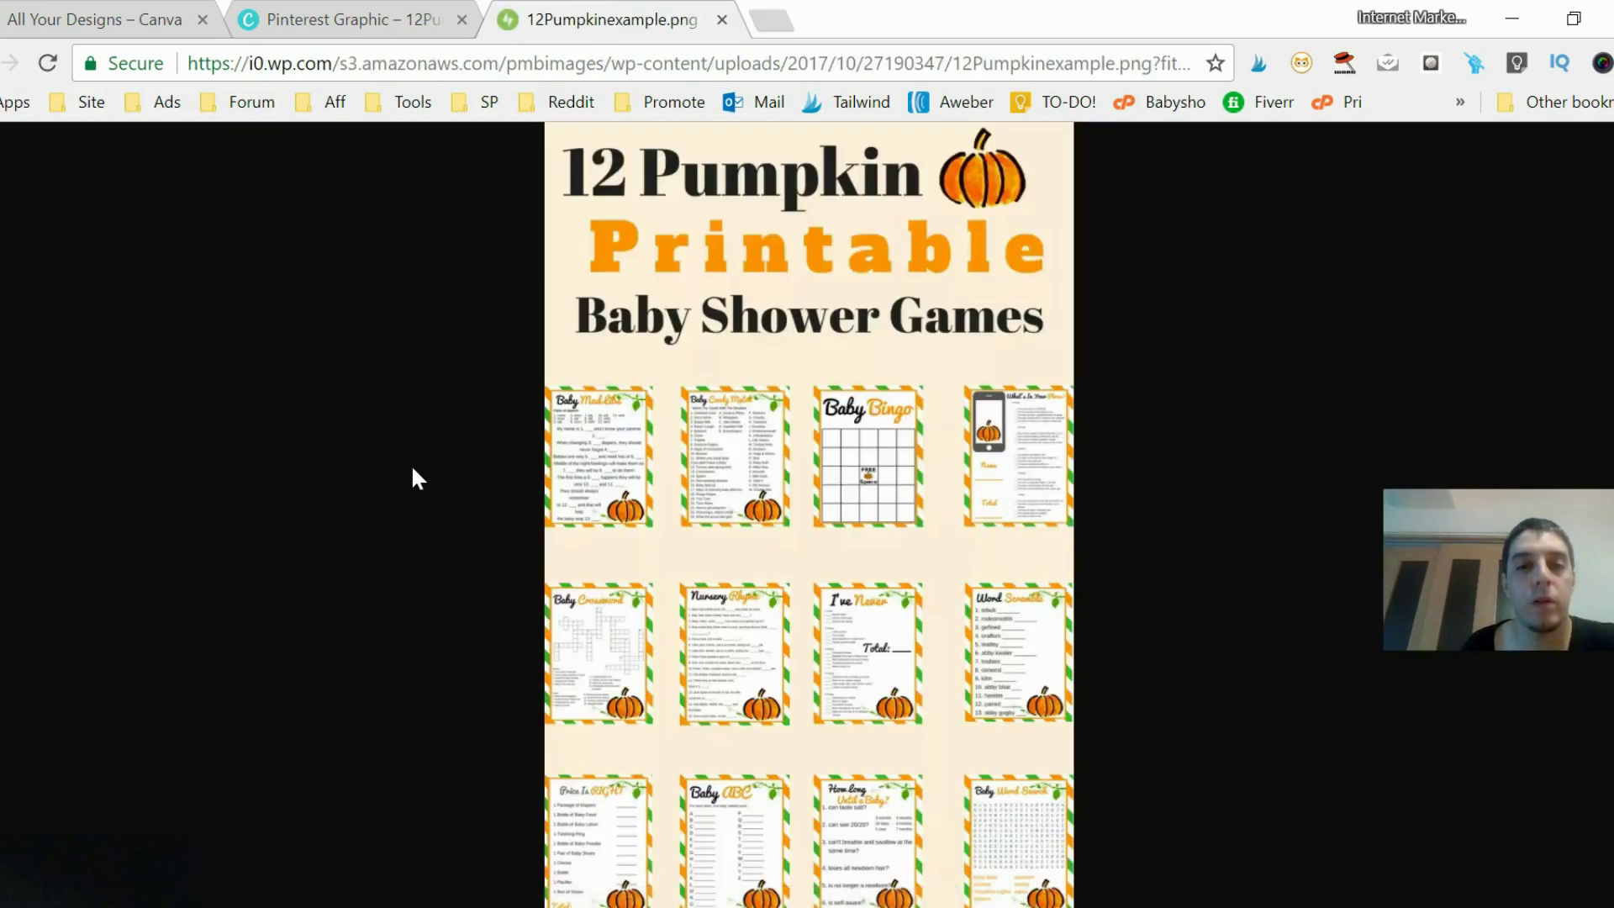
left_click(861, 555)
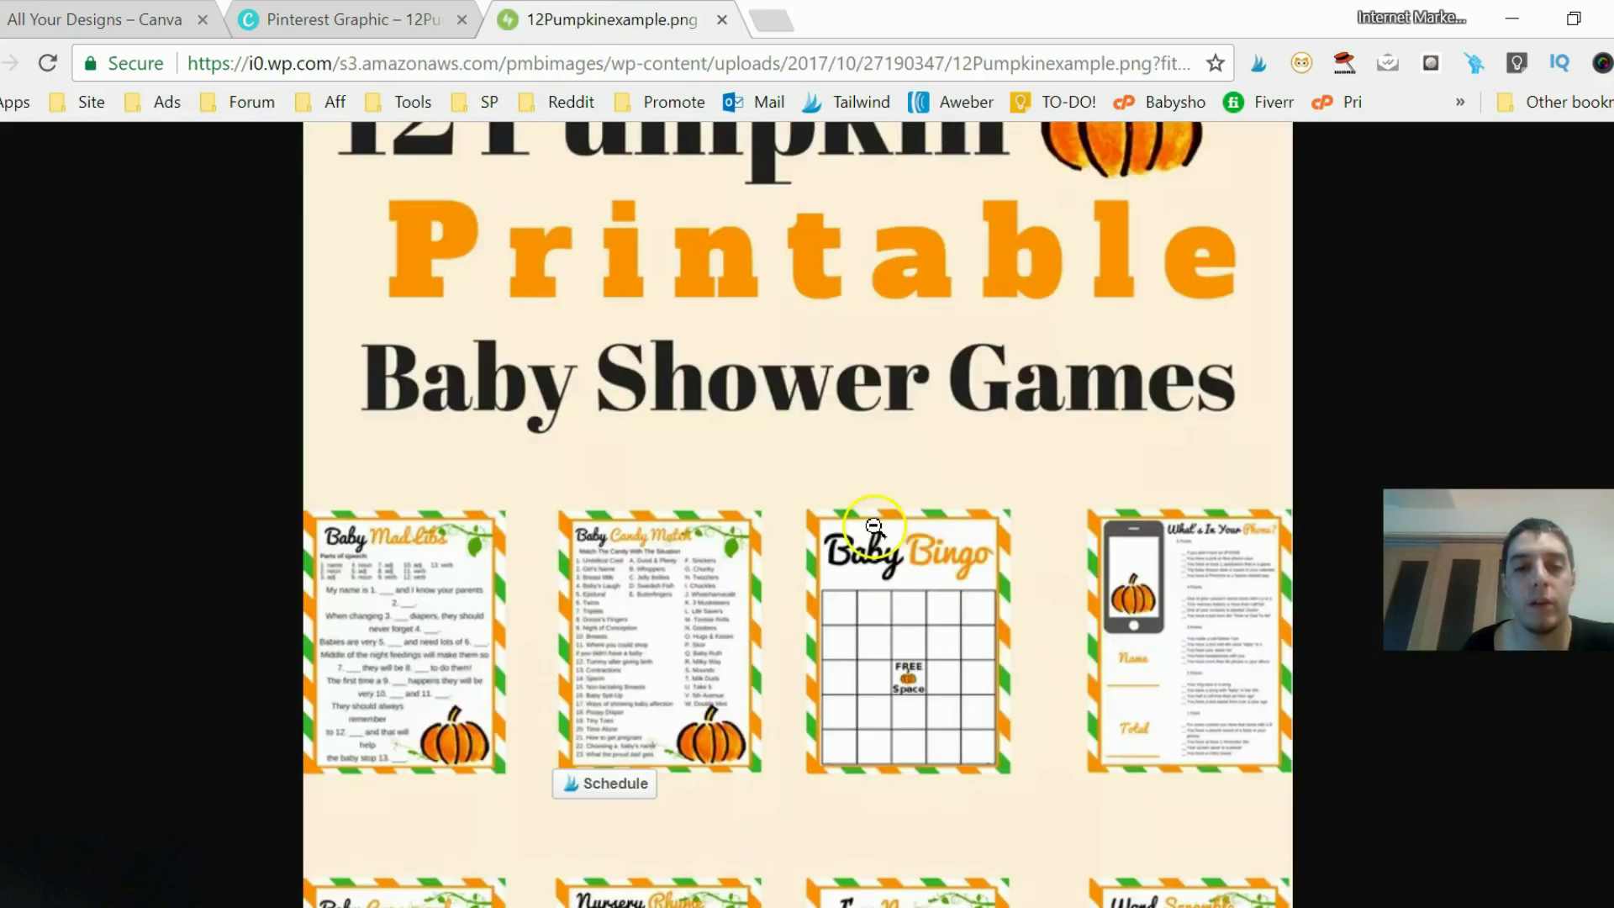
scroll(64, 811, "down", 2)
scroll(84, 676, "down", 5)
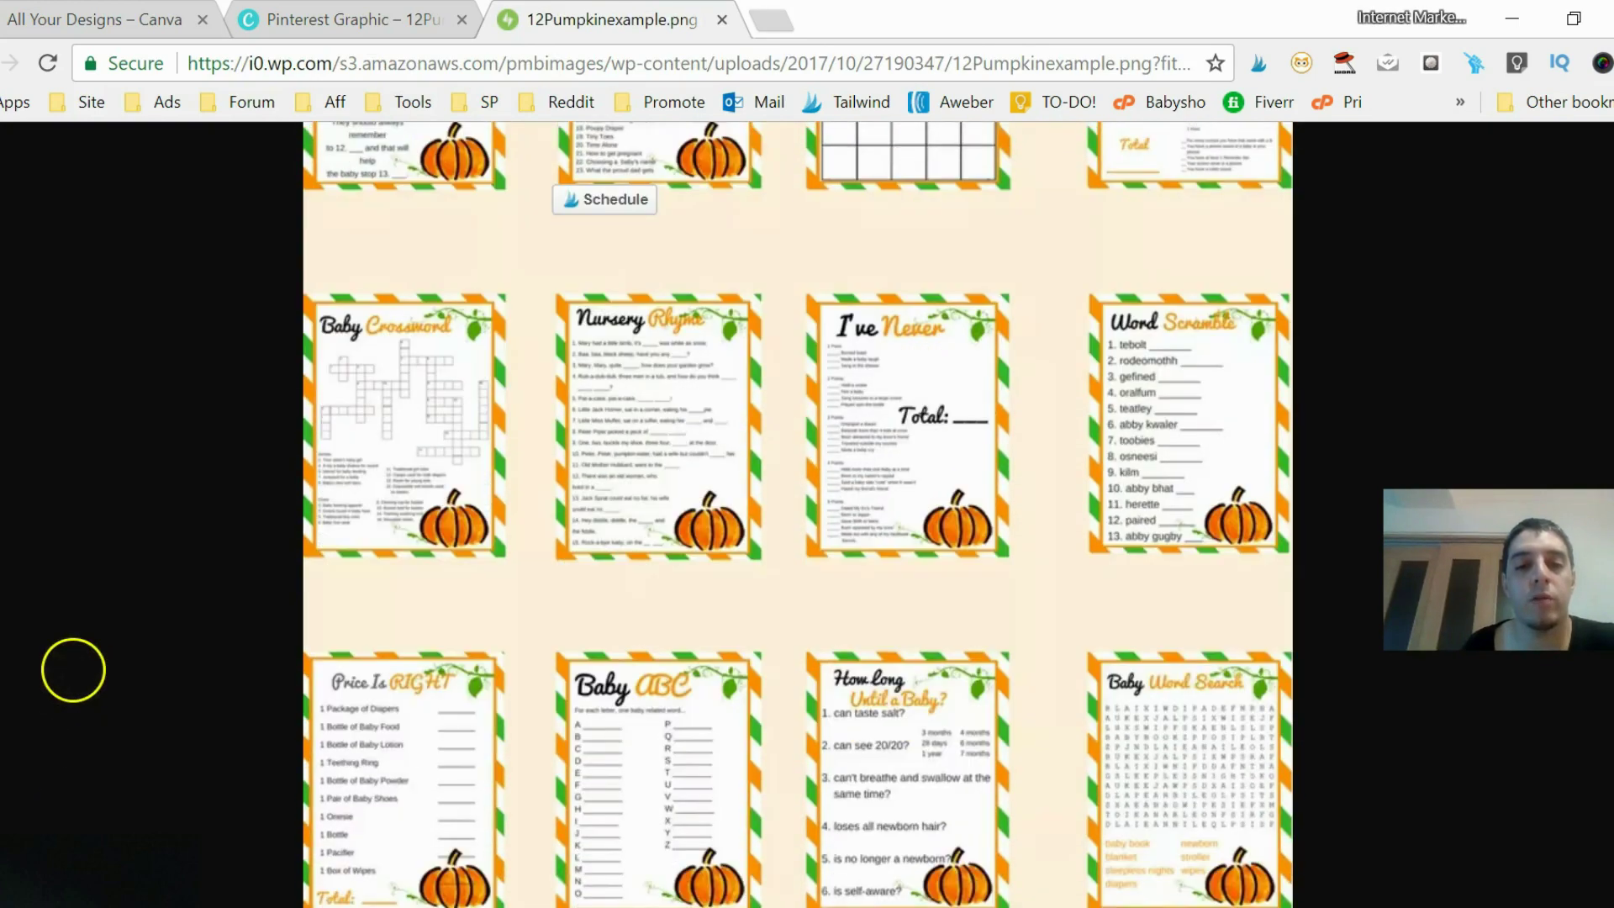
scroll(79, 715, "up", 7)
scroll(93, 672, "down", 7)
scroll(89, 706, "up", 7)
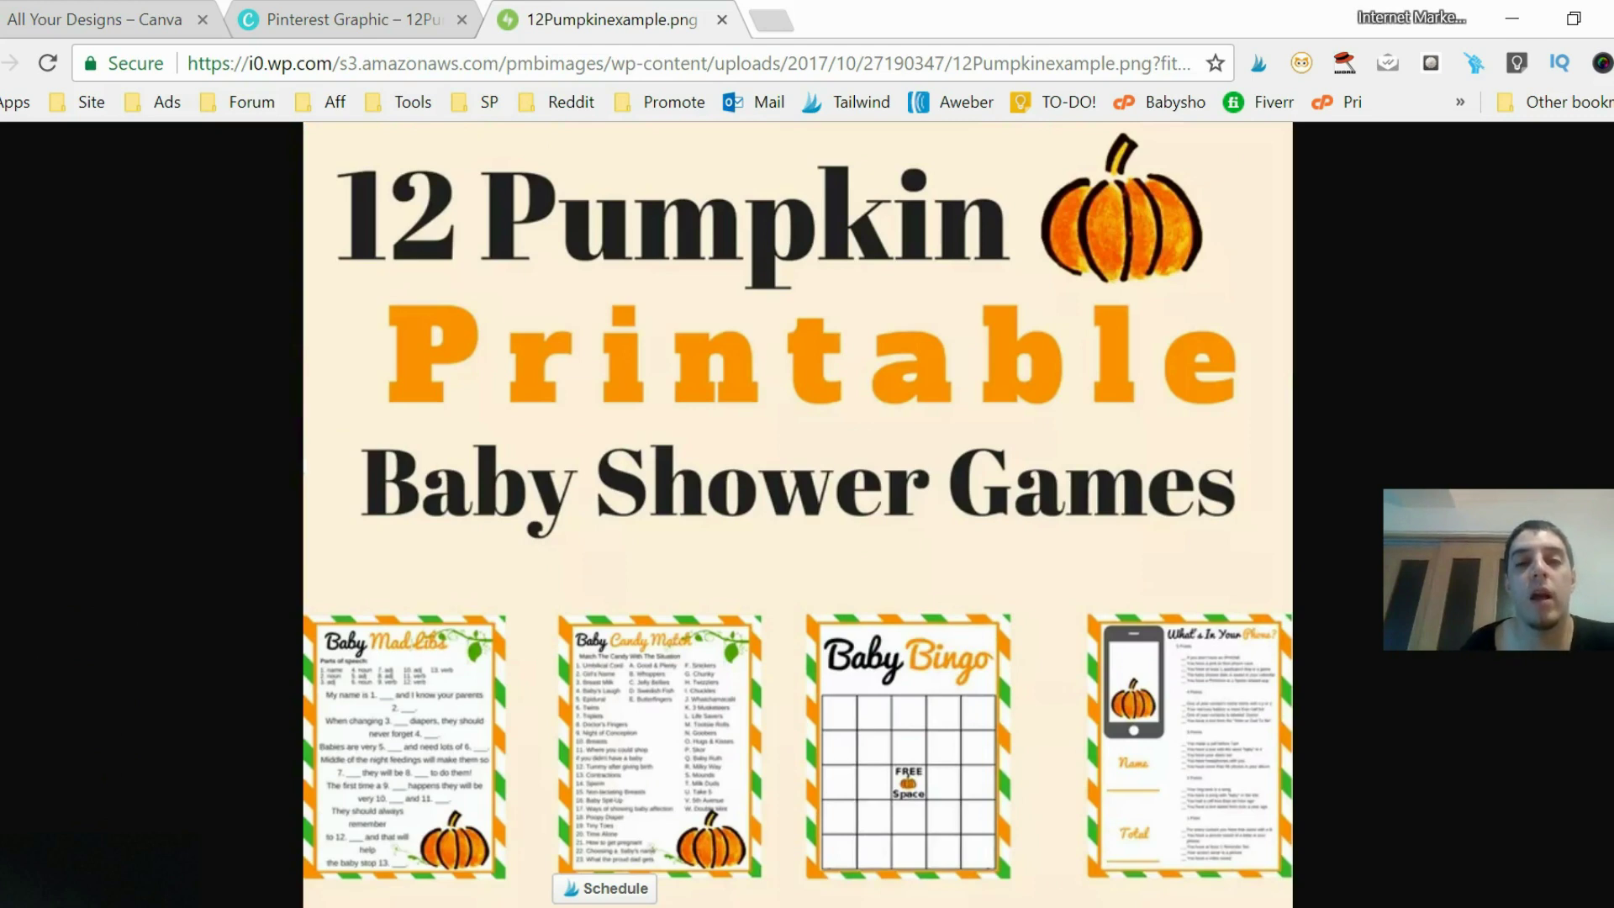
scroll(66, 589, "down", 7)
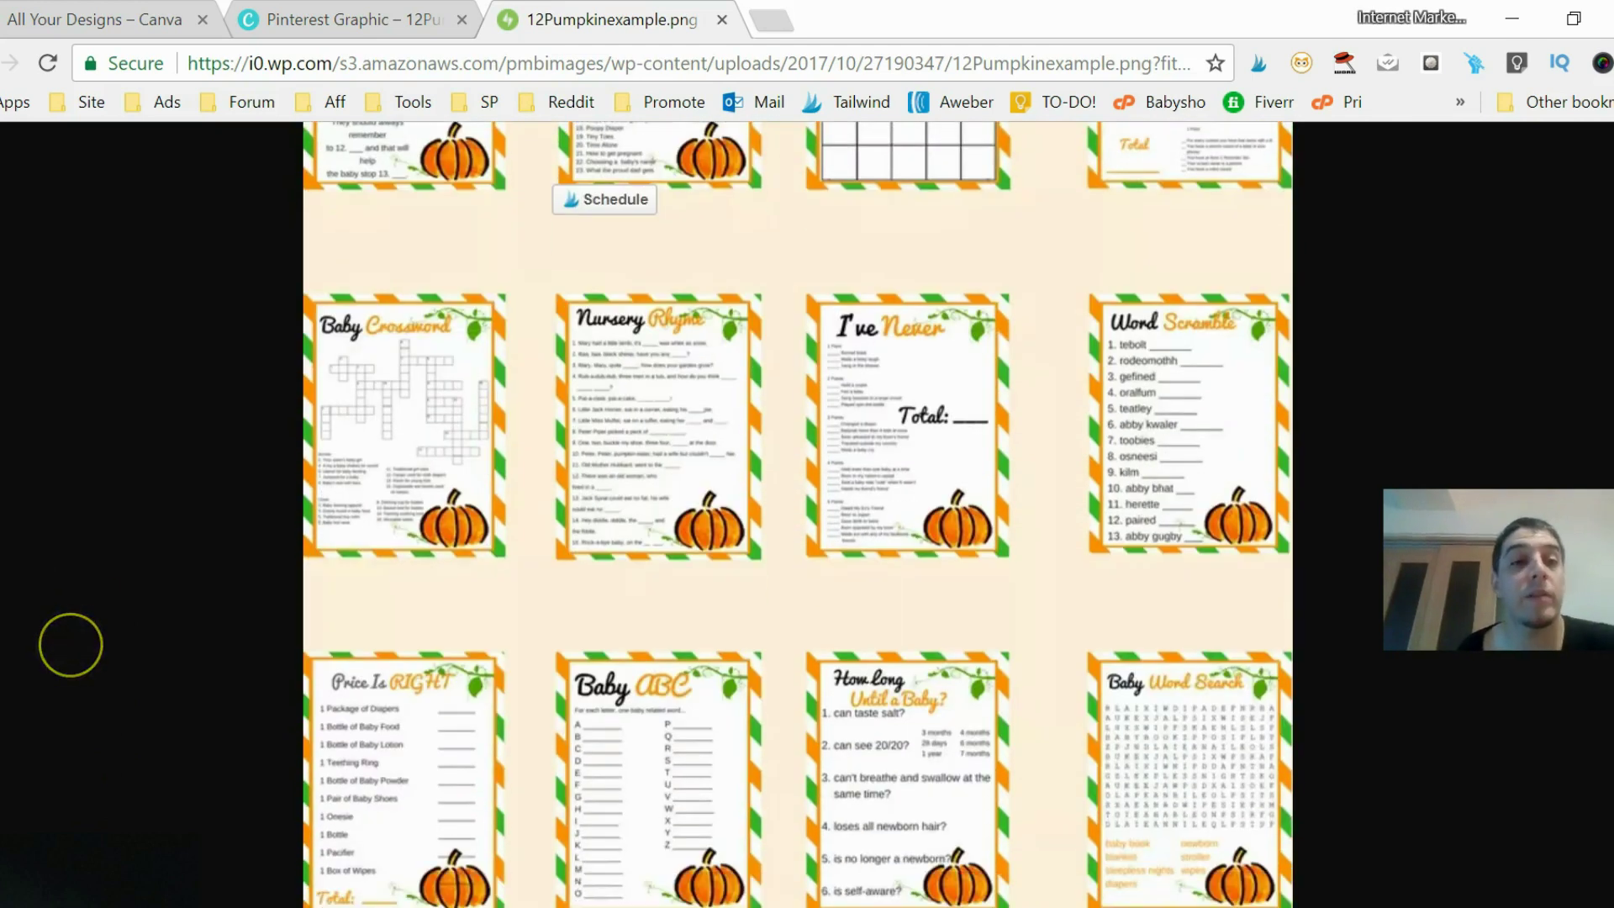
Return to the product's editing page and review its Yoast SEO analysis, category and image sections.
key("alt+Left")
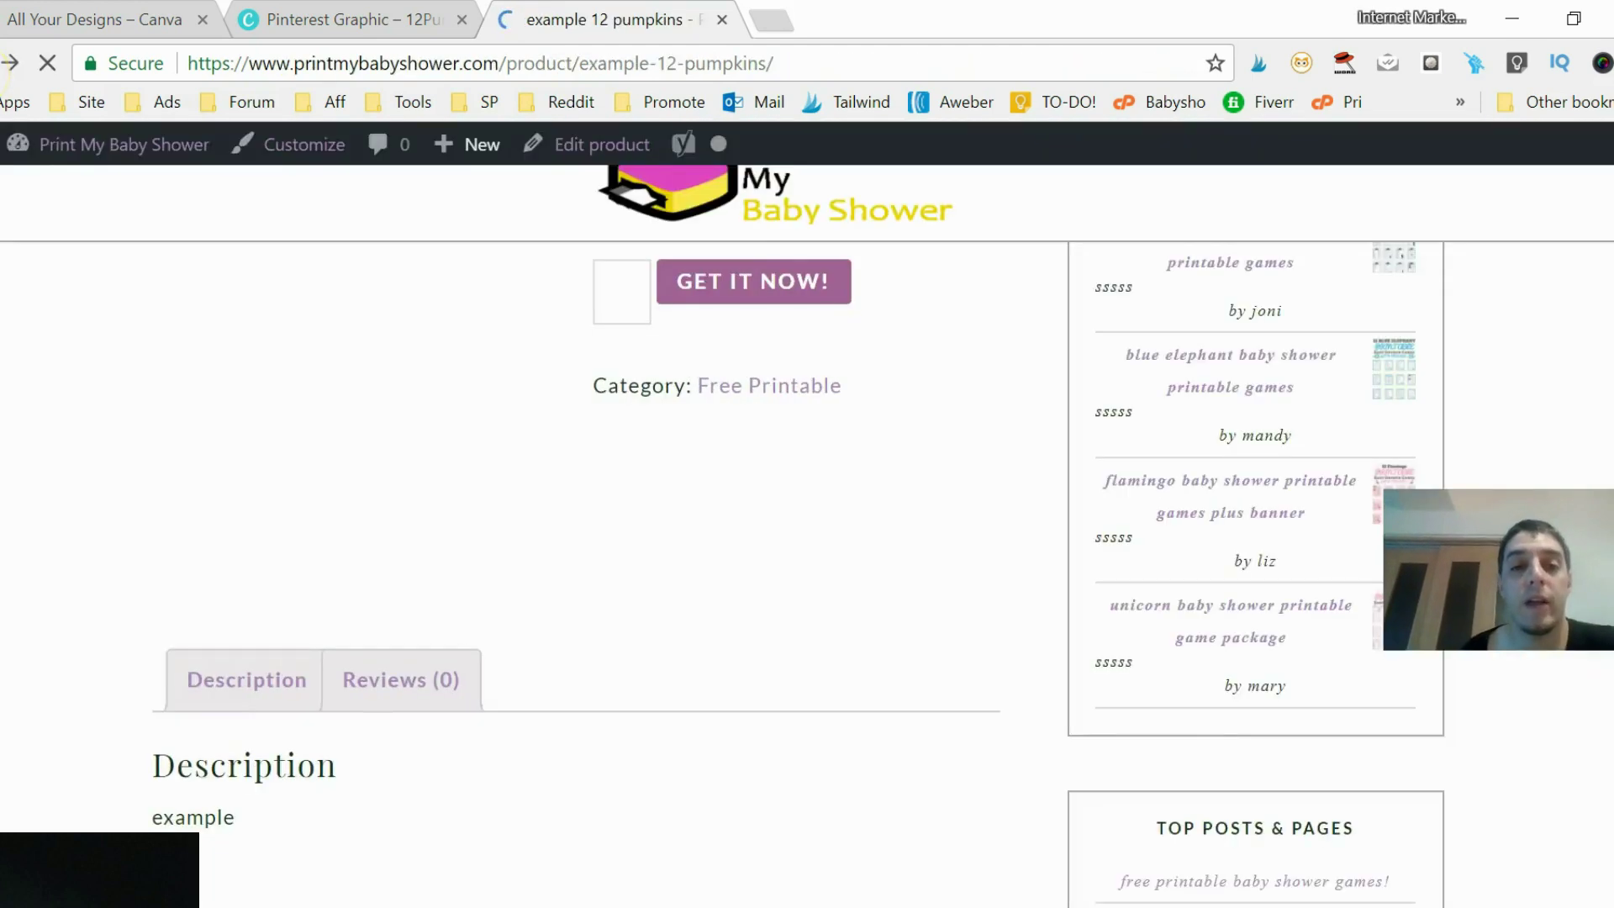
scroll(50, 634, "down", 3)
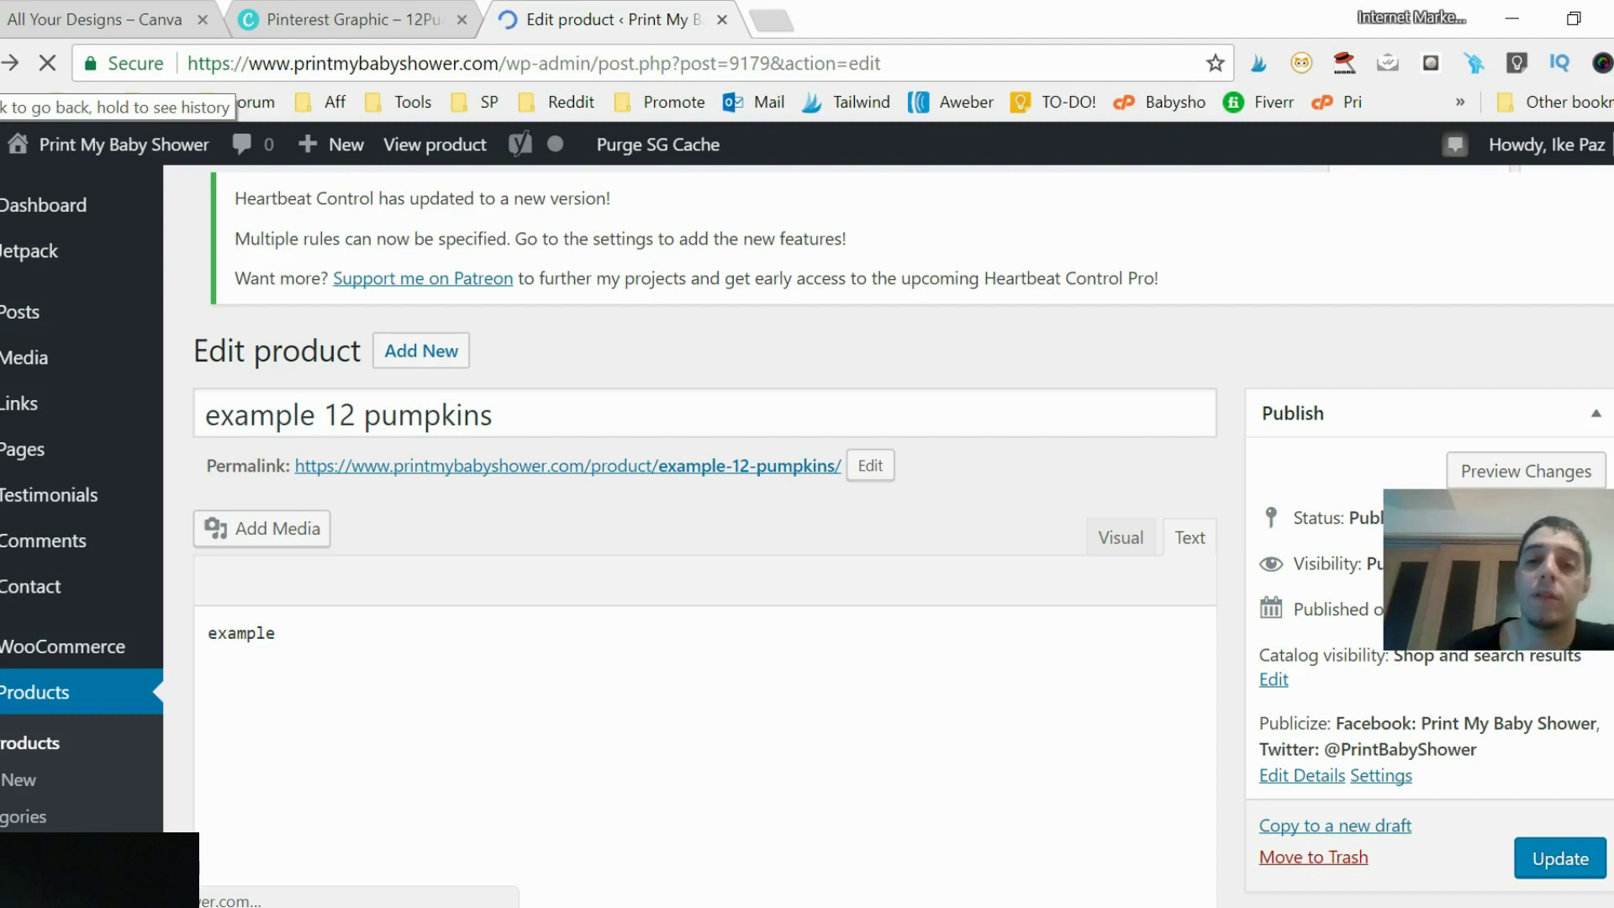
scroll(1243, 505, "down", 15)
scroll(1236, 673, "up", 3)
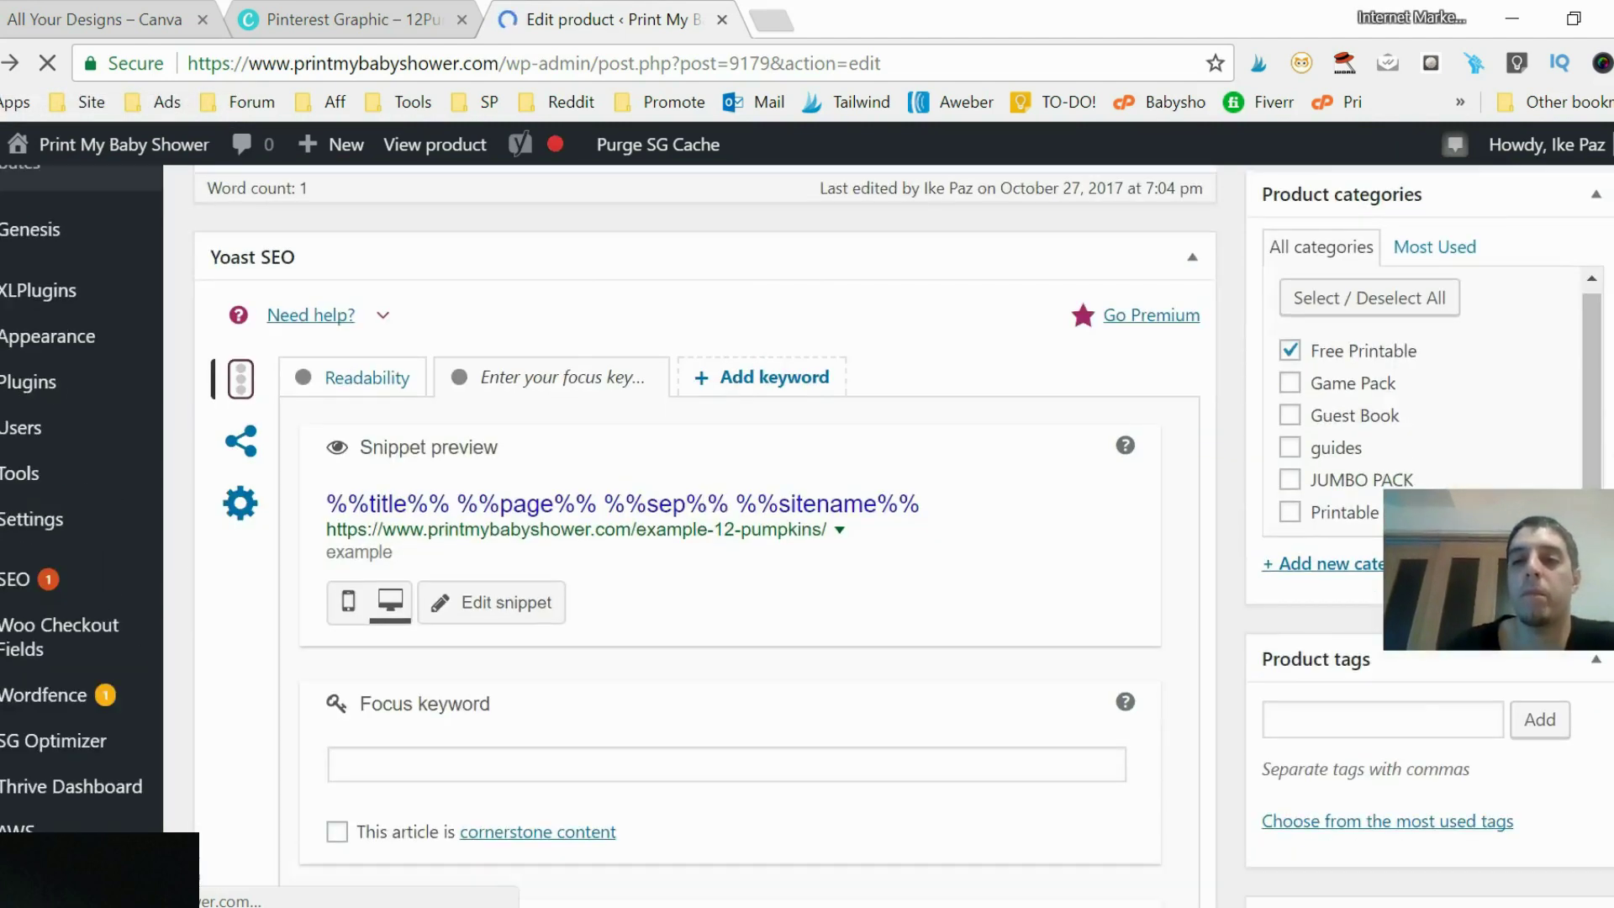
scroll(1218, 609, "down", 5)
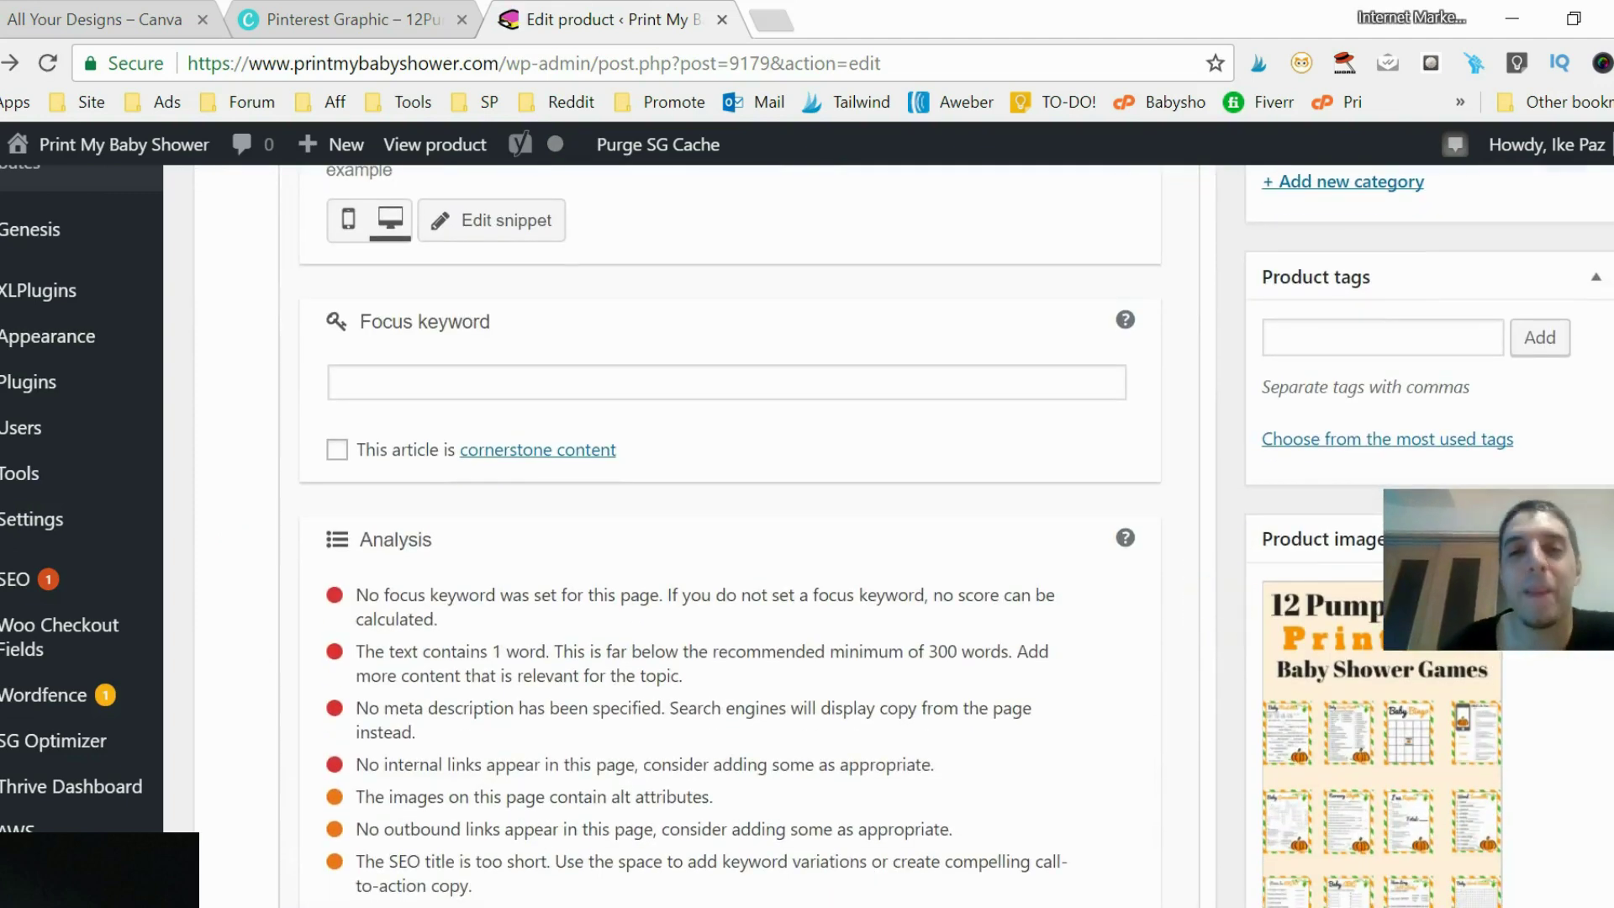
scroll(904, 536, "down", 4)
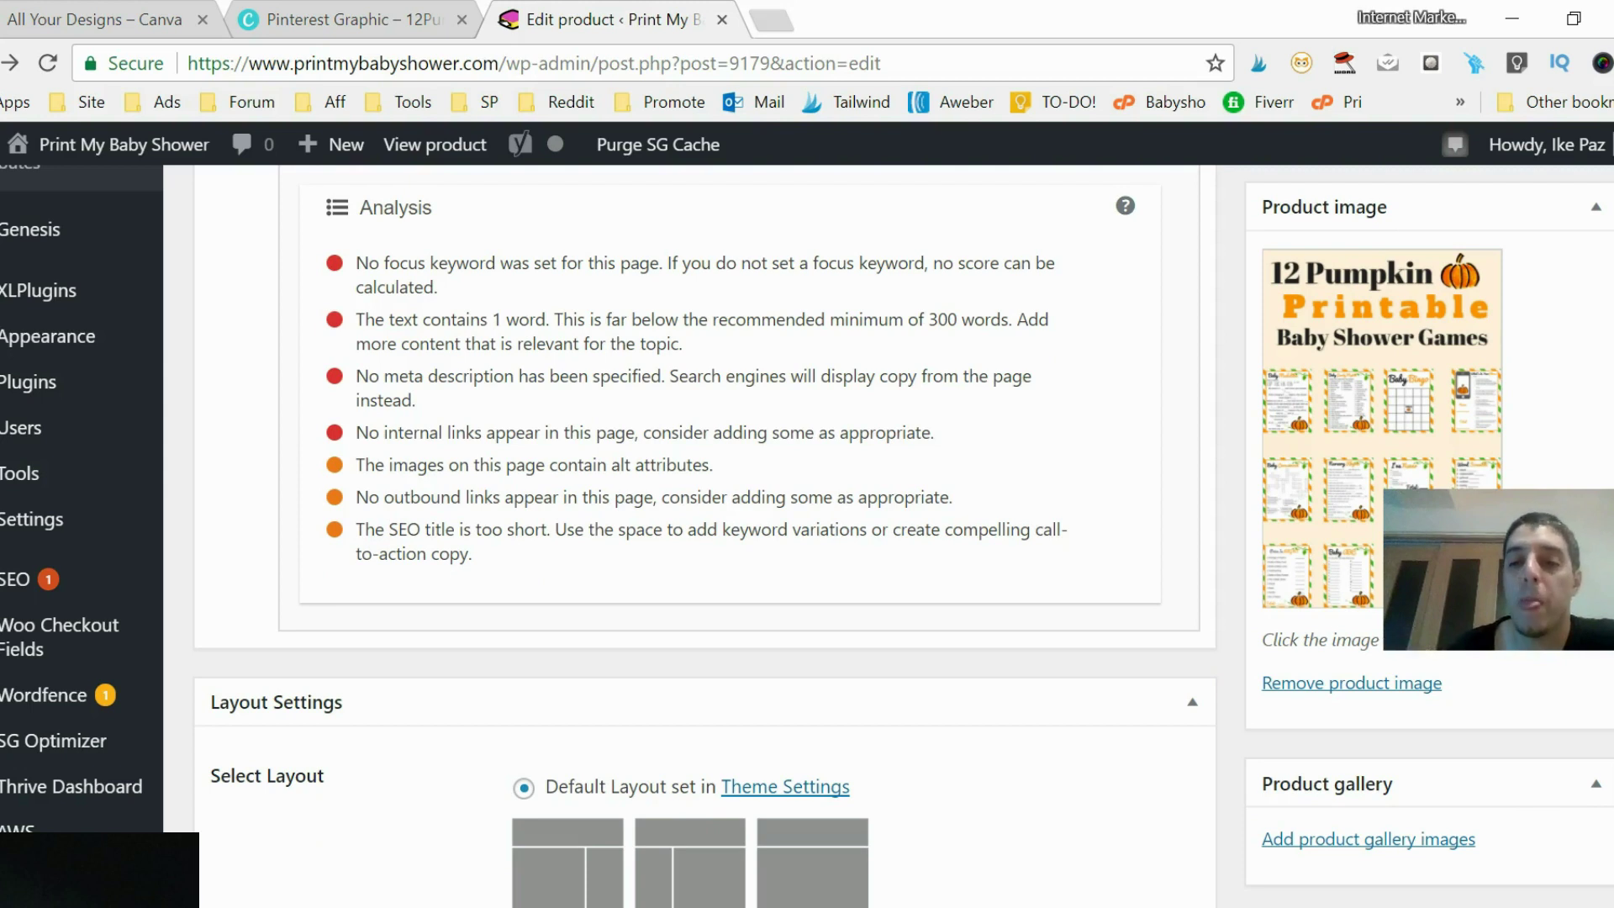
scroll(1601, 730, "down", 1)
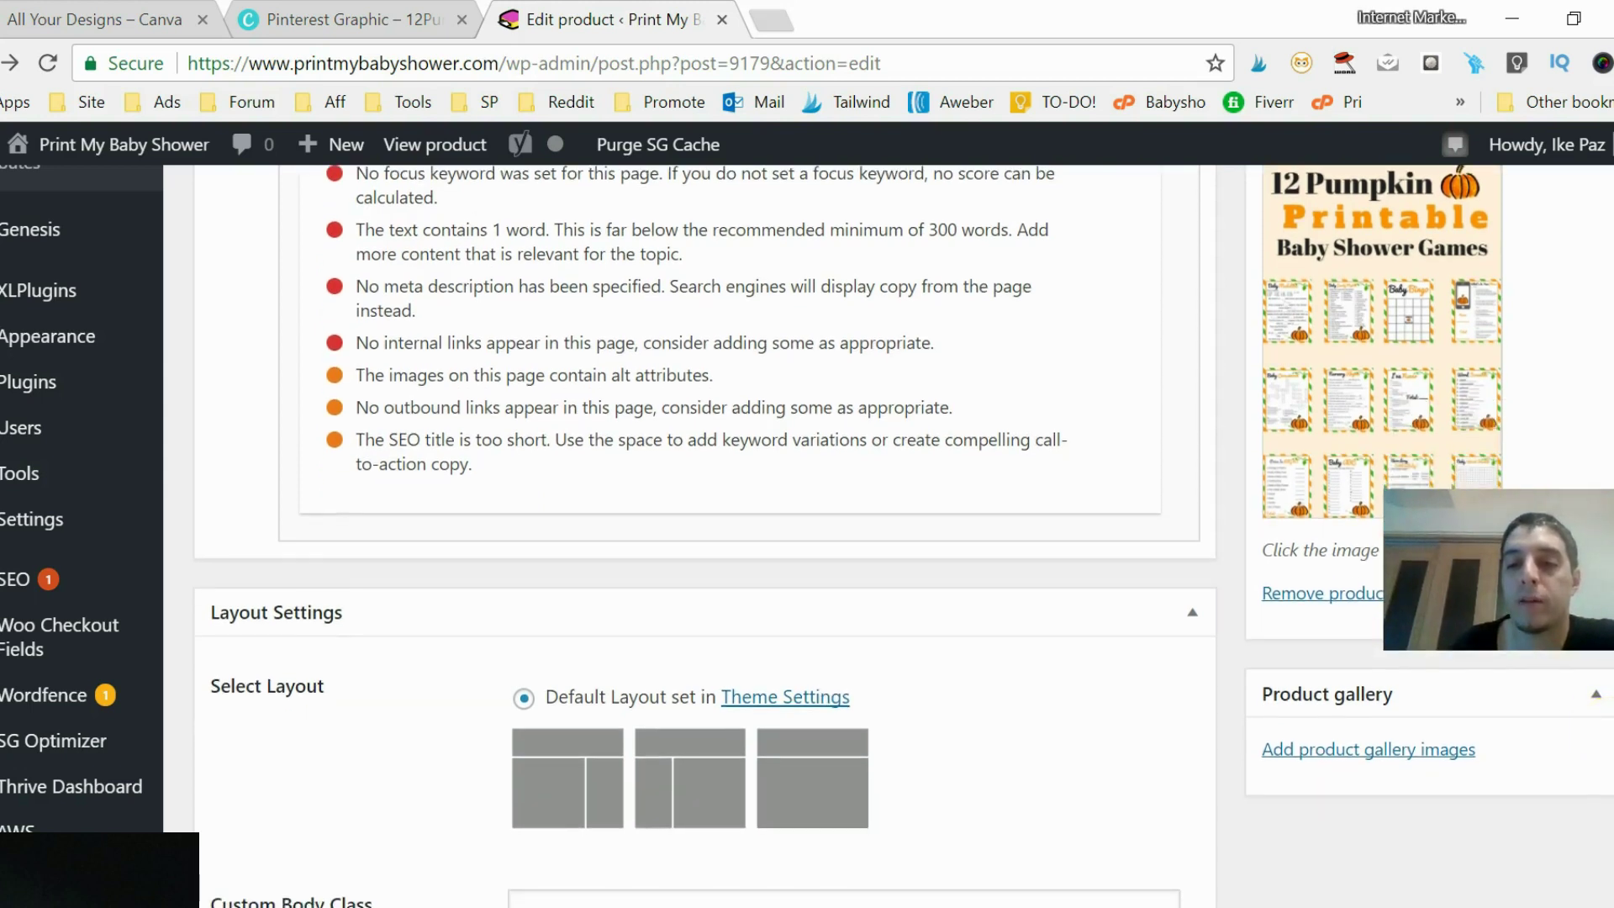